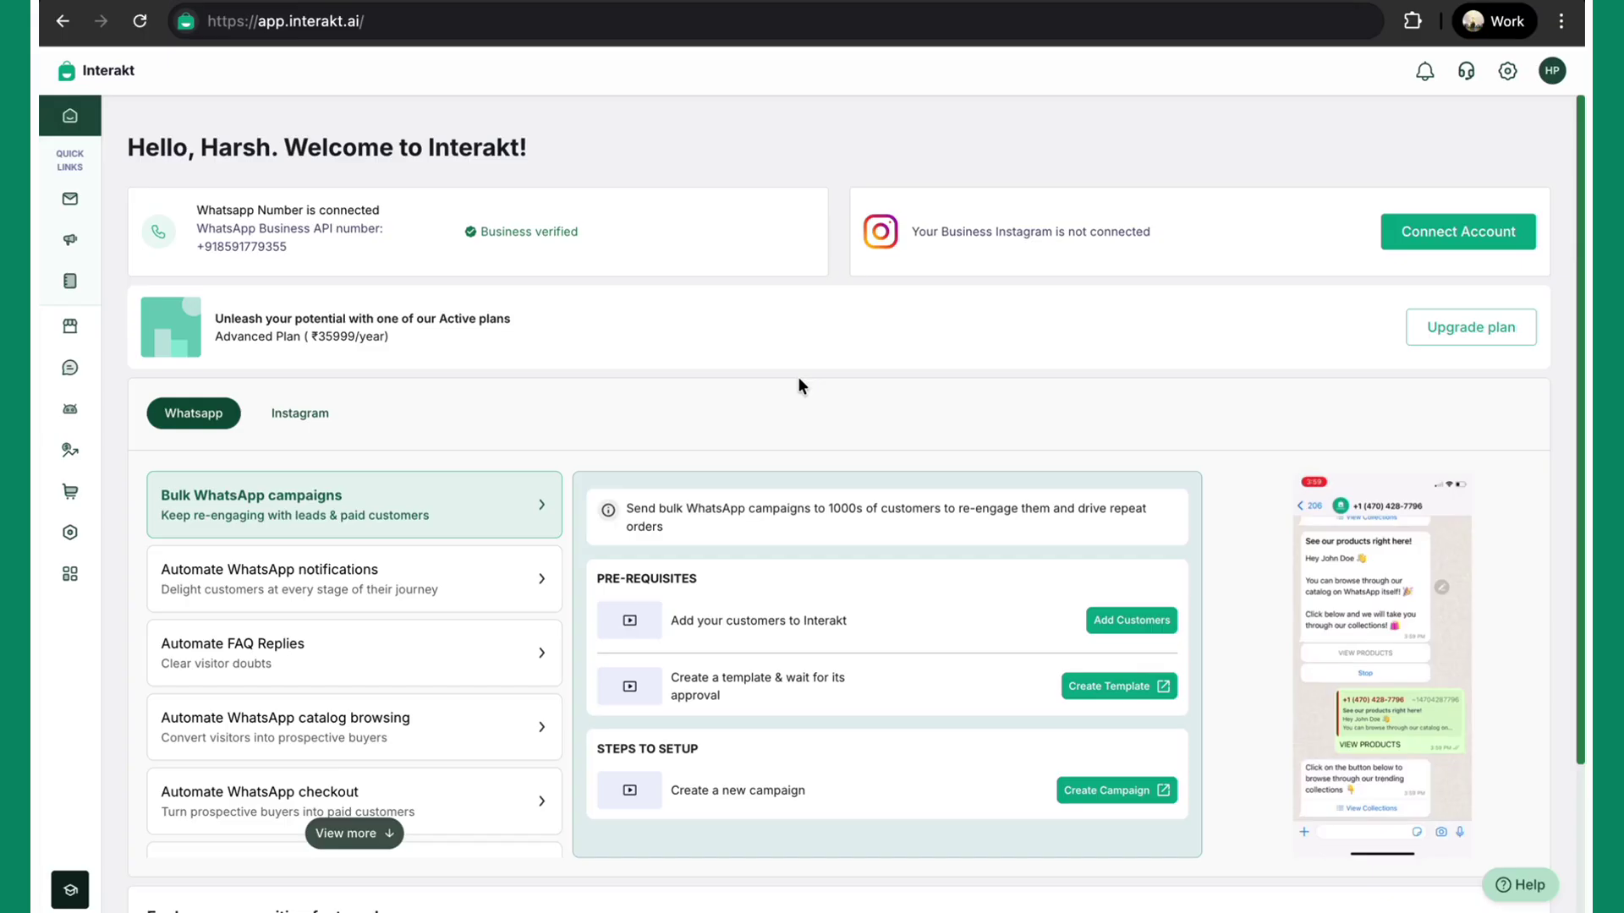
Step: Open Integrations from the sidebar and scroll down to the Google Sheets card
{"action": "mouse_move", "coordinate": [52, 337]}
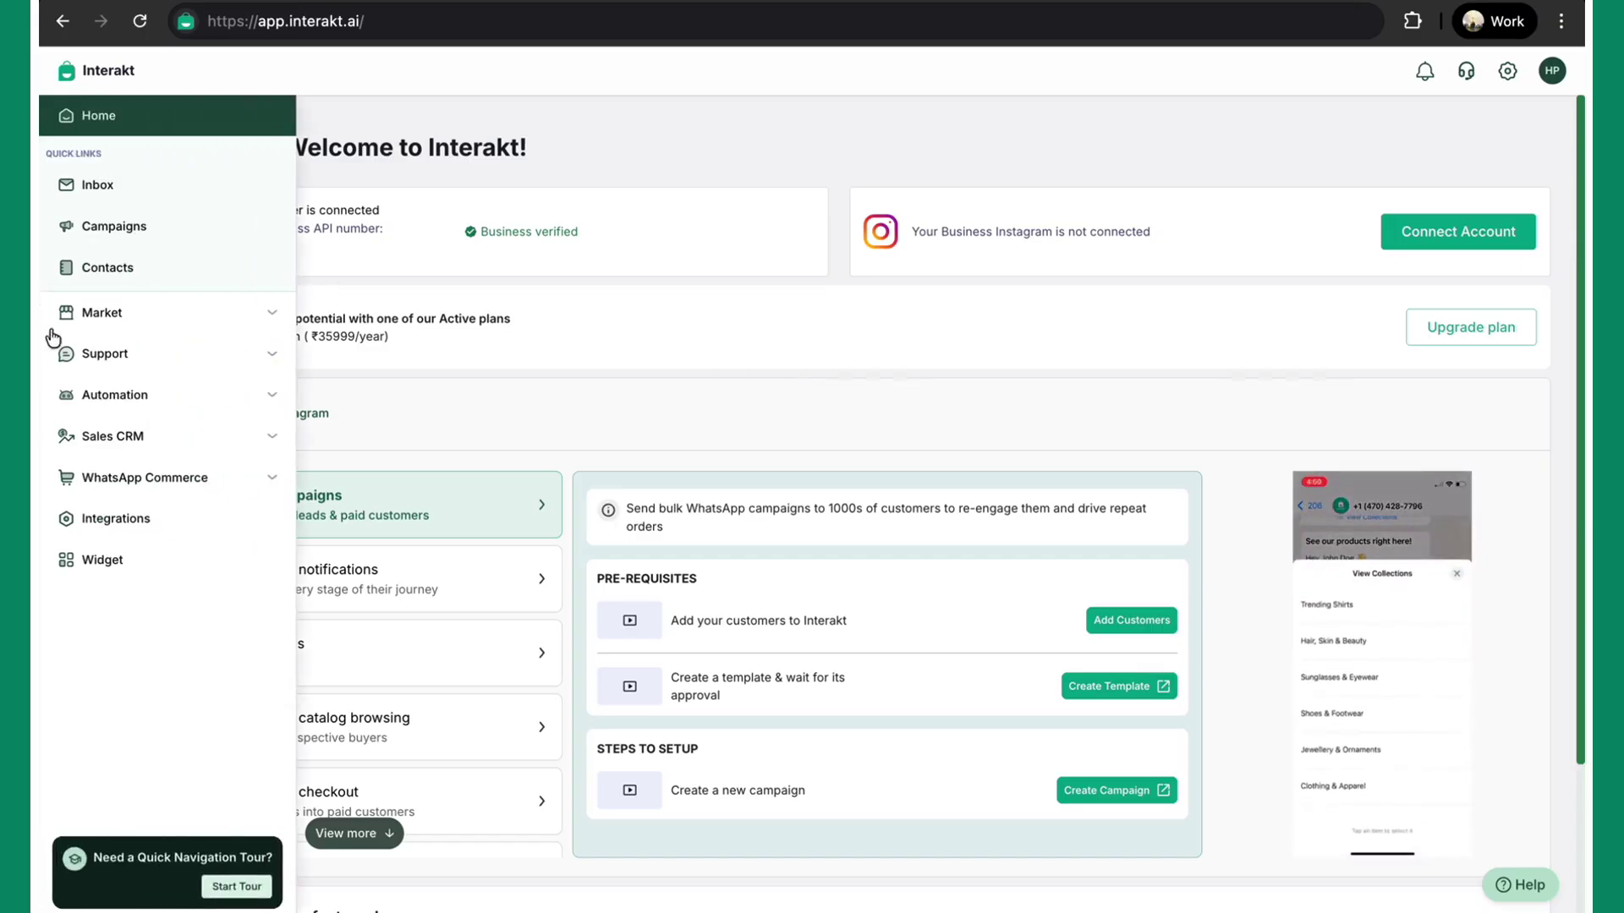
{"action": "left_click", "coordinate": [127, 520]}
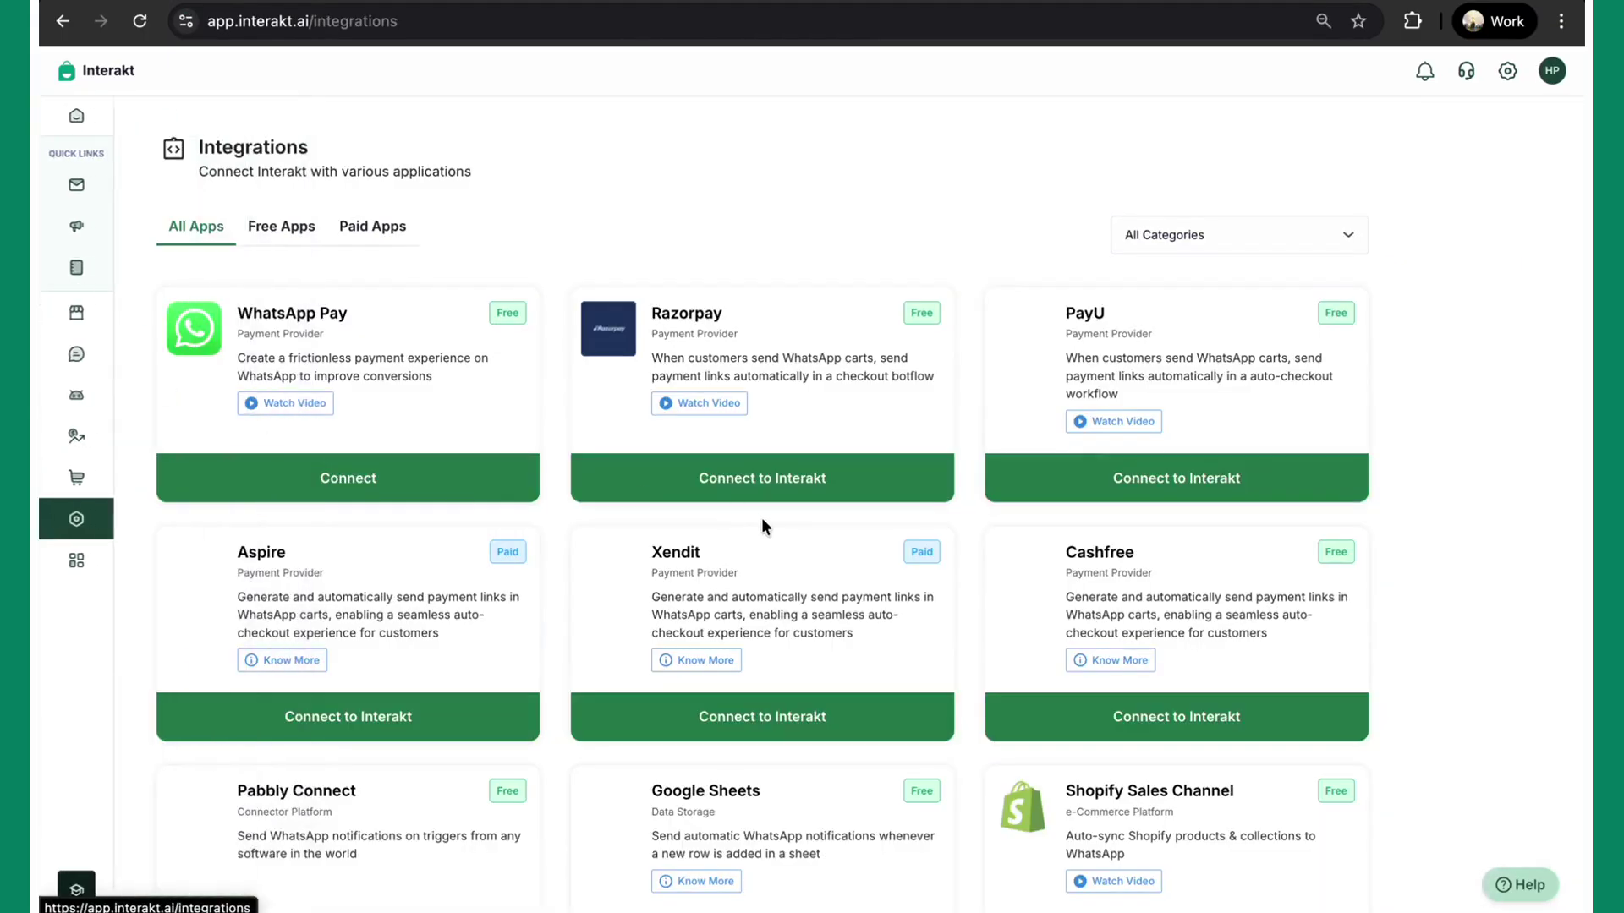
{"action": "scroll", "coordinate": [761, 517], "scroll_direction": "down", "scroll_amount": 3}
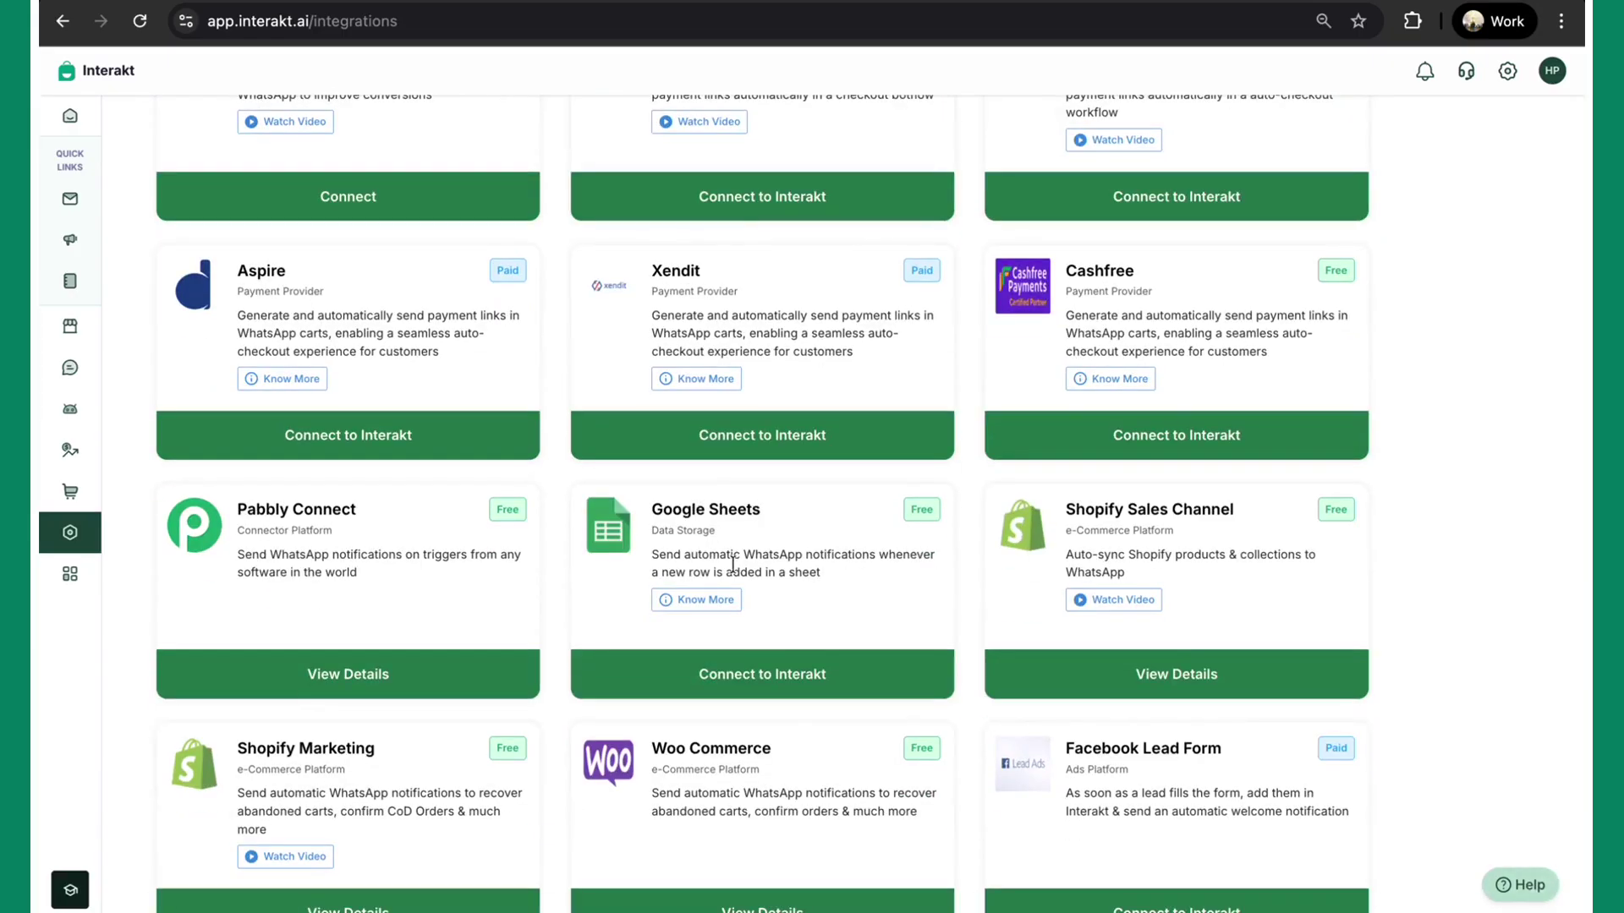
Step: Connect Google Sheets to Interakt to reach the 'Trigger WhatsApp Template on New Row Addition' workflow
{"action": "left_click", "coordinate": [761, 674]}
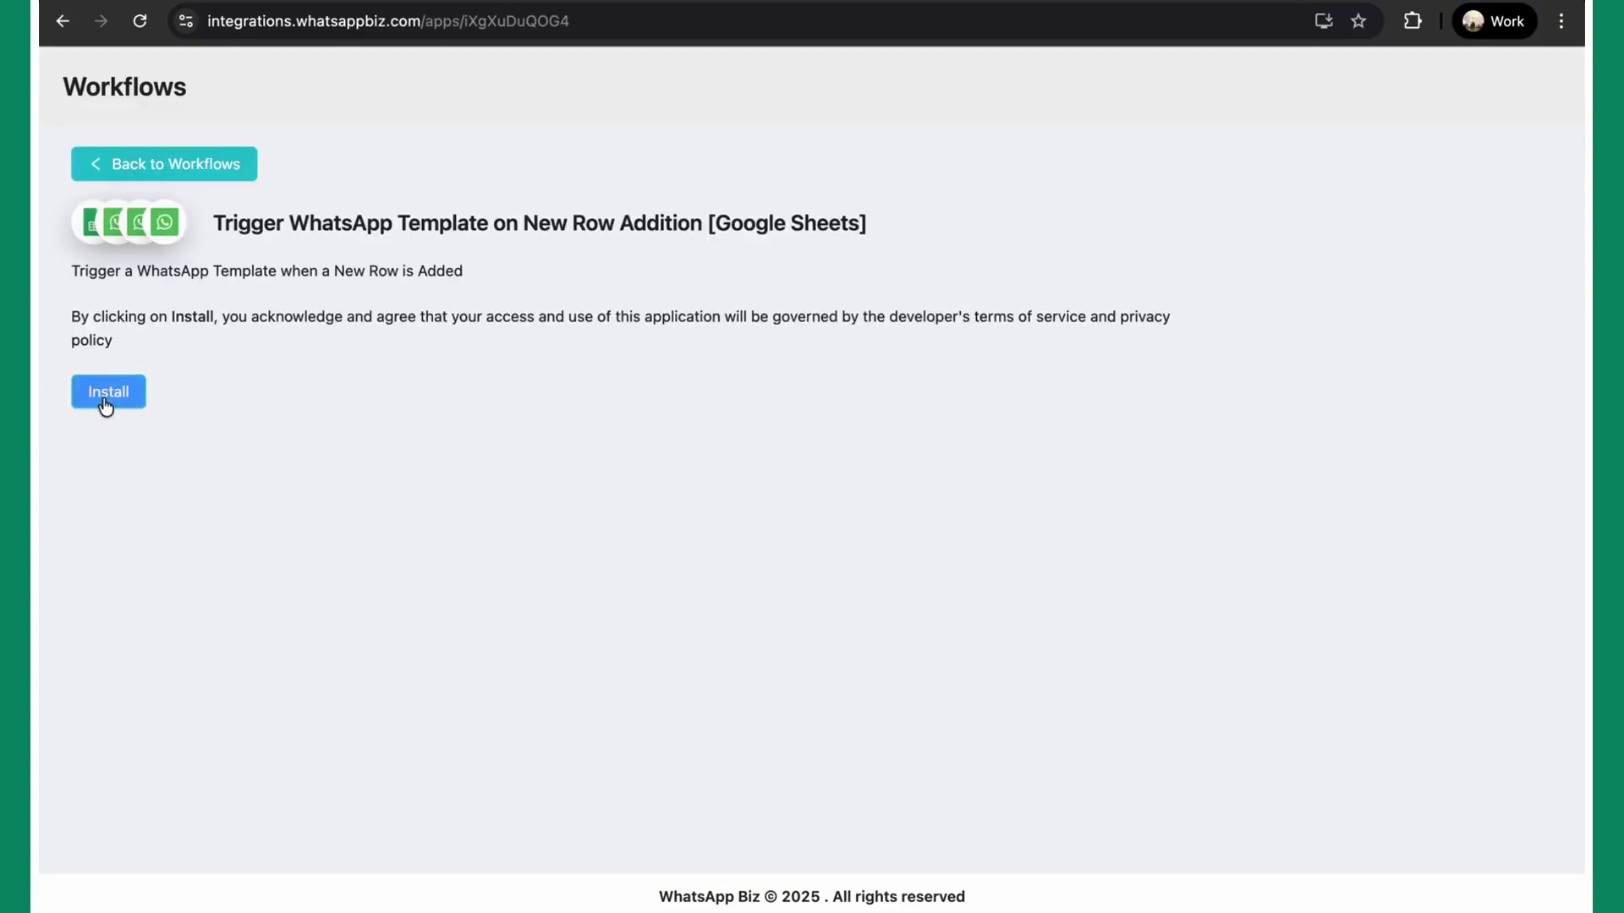
Step: Install the 'Trigger WhatsApp Template on New Row Addition [Google Sheets]' workflow
{"action": "left_click", "coordinate": [103, 394]}
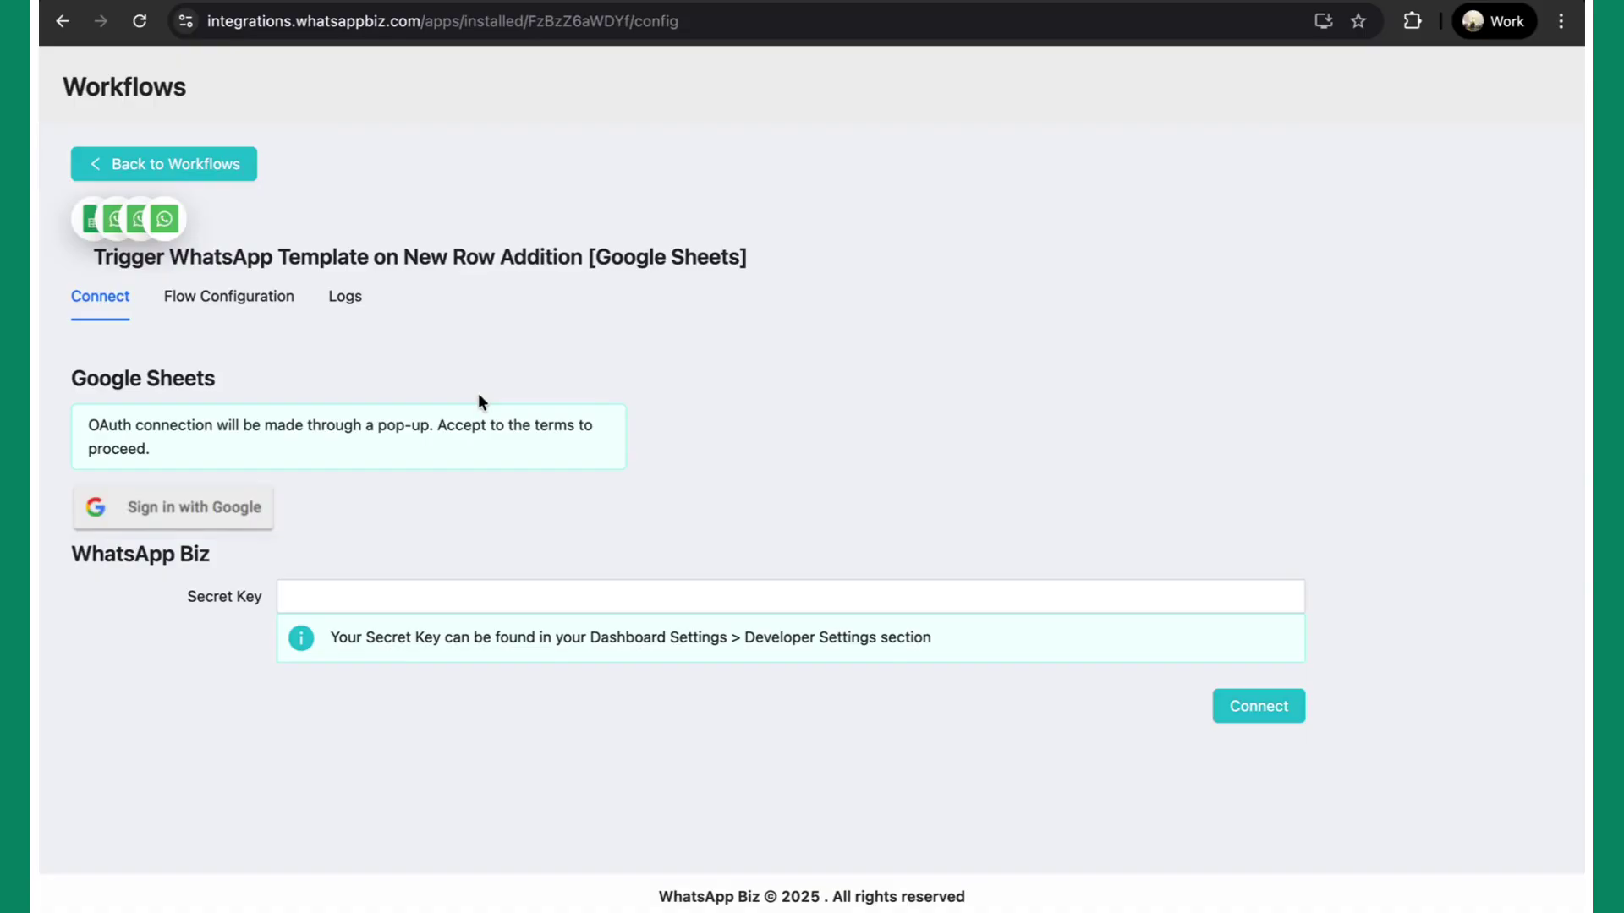
Step: Sign in with the work Google account and grant access so Google Sheets shows Connected
{"action": "left_click", "coordinate": [178, 510]}
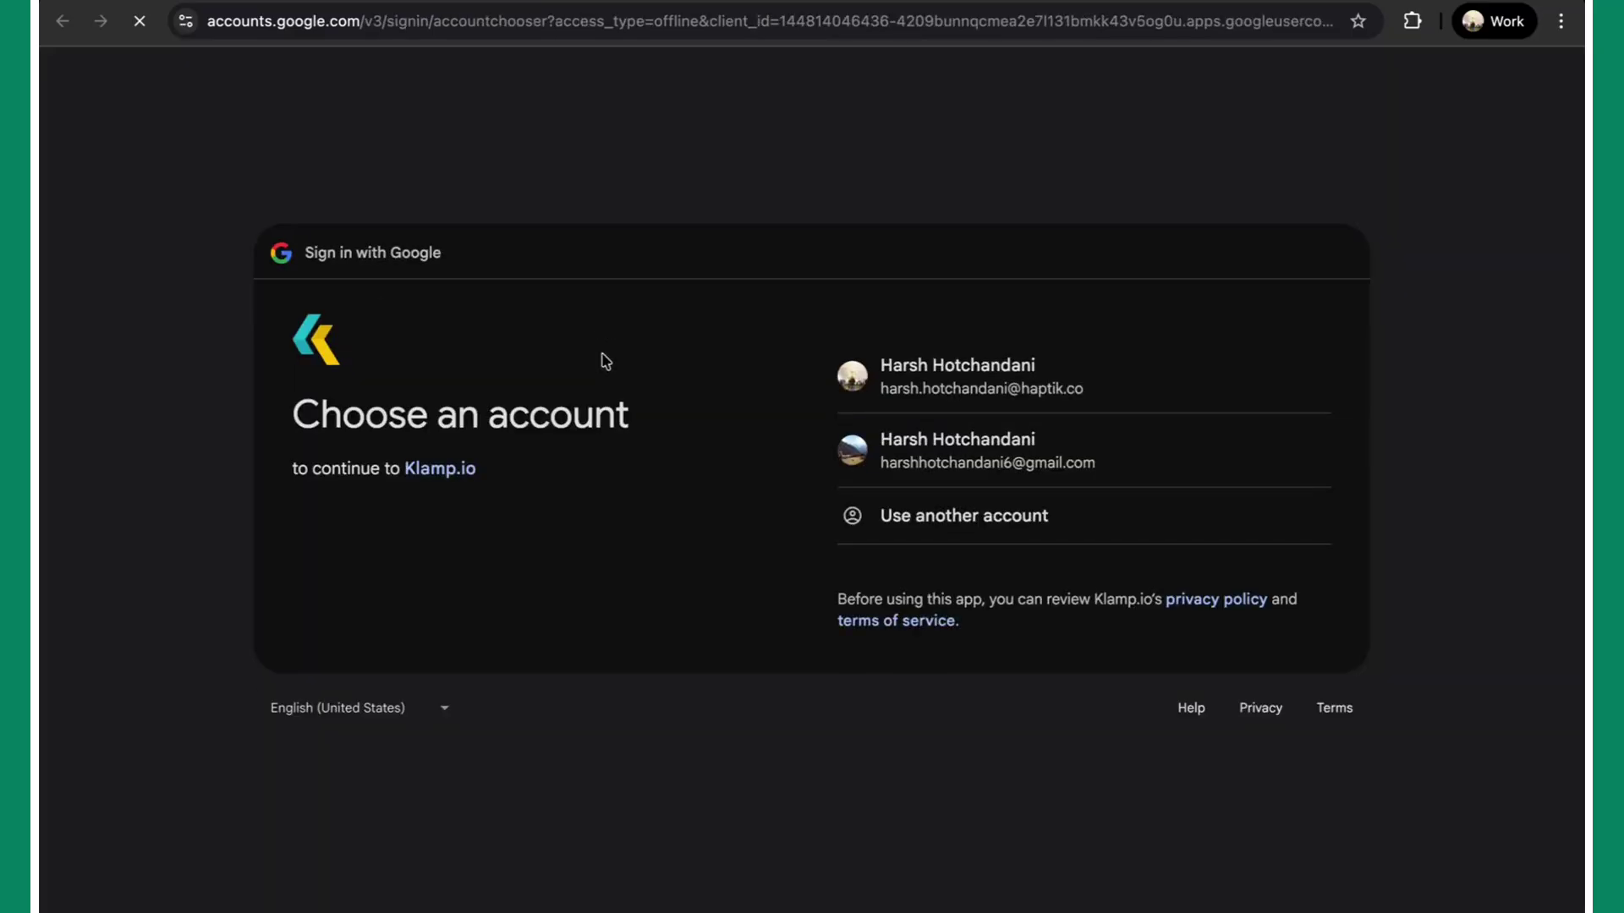
{"action": "left_click", "coordinate": [1008, 385]}
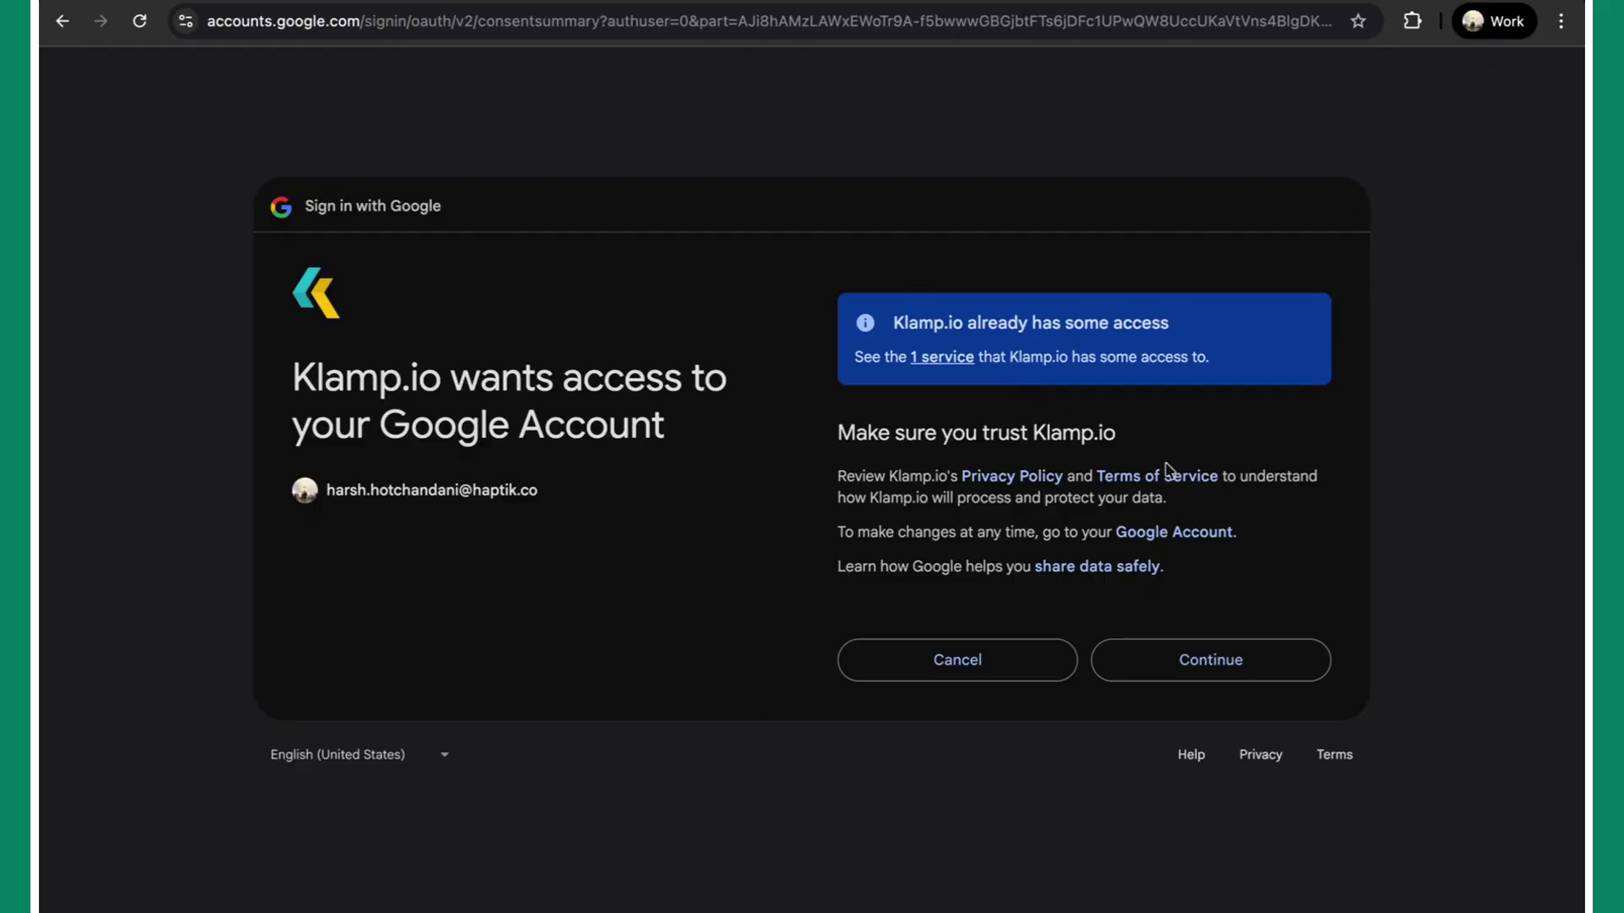
{"action": "left_click", "coordinate": [1211, 669]}
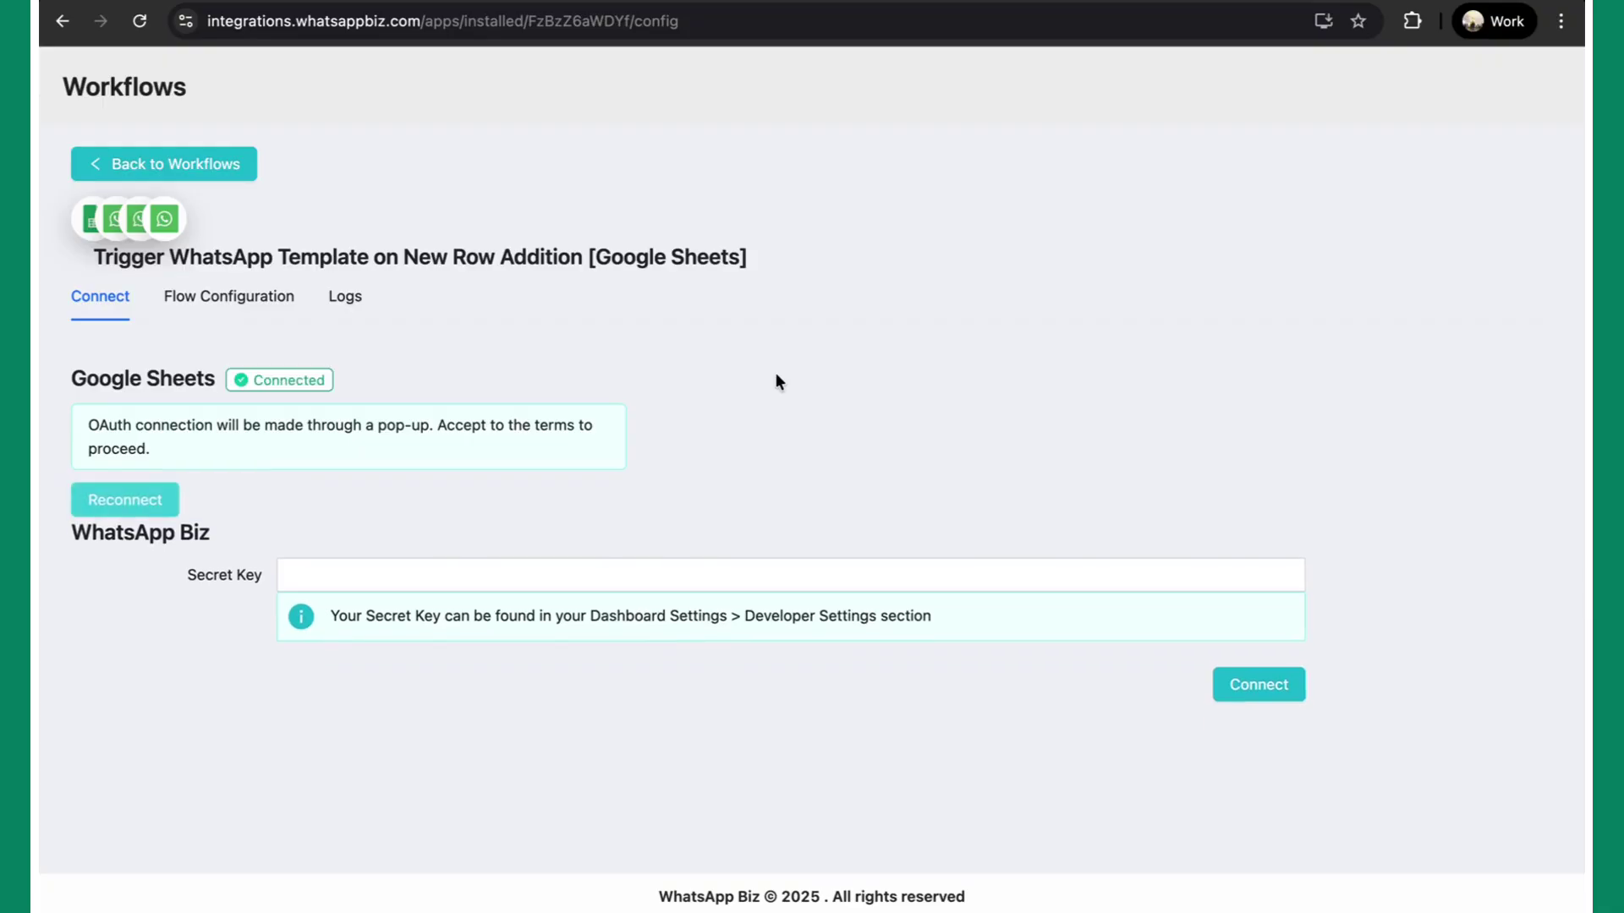
Step: Connect WhatsApp Biz with the saved Interakt secret key and proceed to Flow Configuration
{"action": "left_click", "coordinate": [450, 567]}
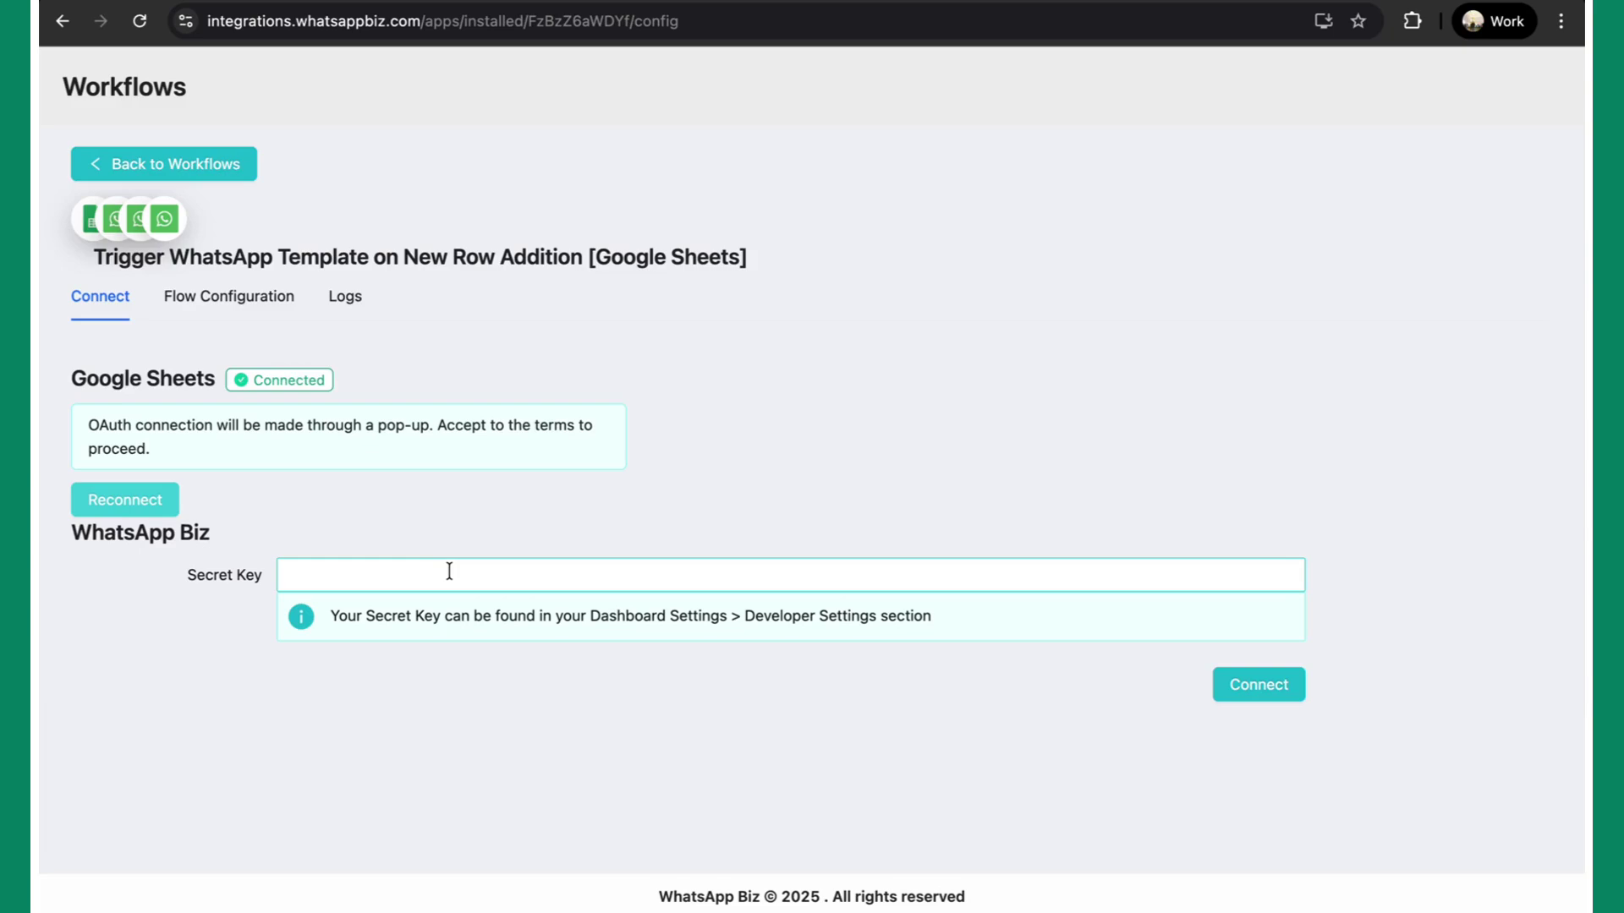
{"action": "left_click", "coordinate": [450, 572]}
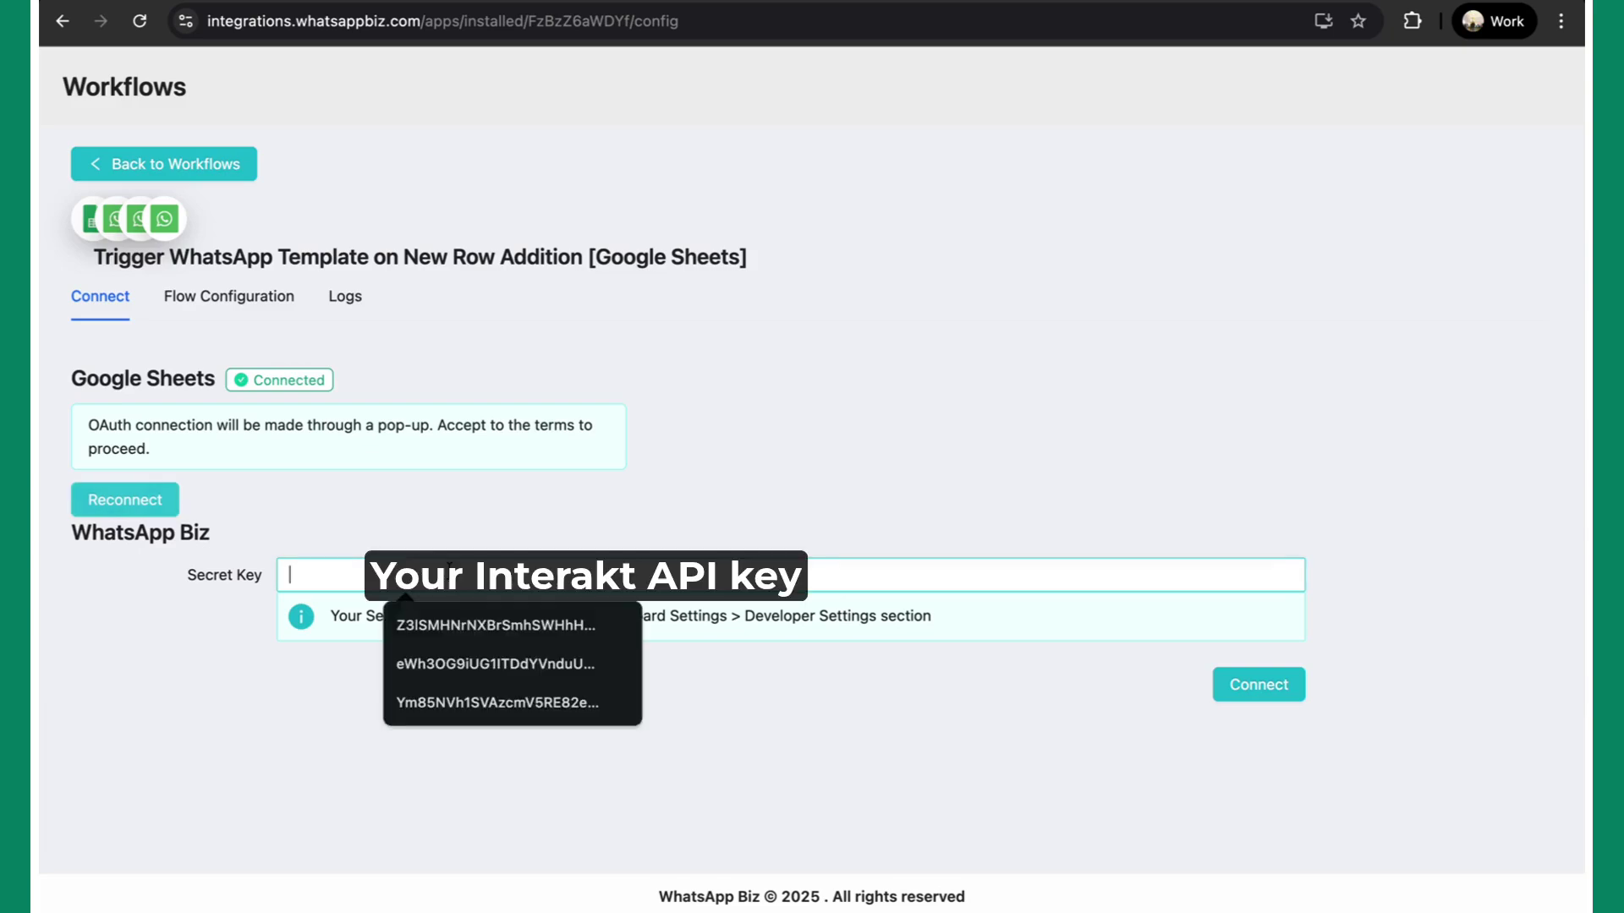
{"action": "left_click", "coordinate": [461, 624]}
{"action": "left_click", "coordinate": [1265, 686]}
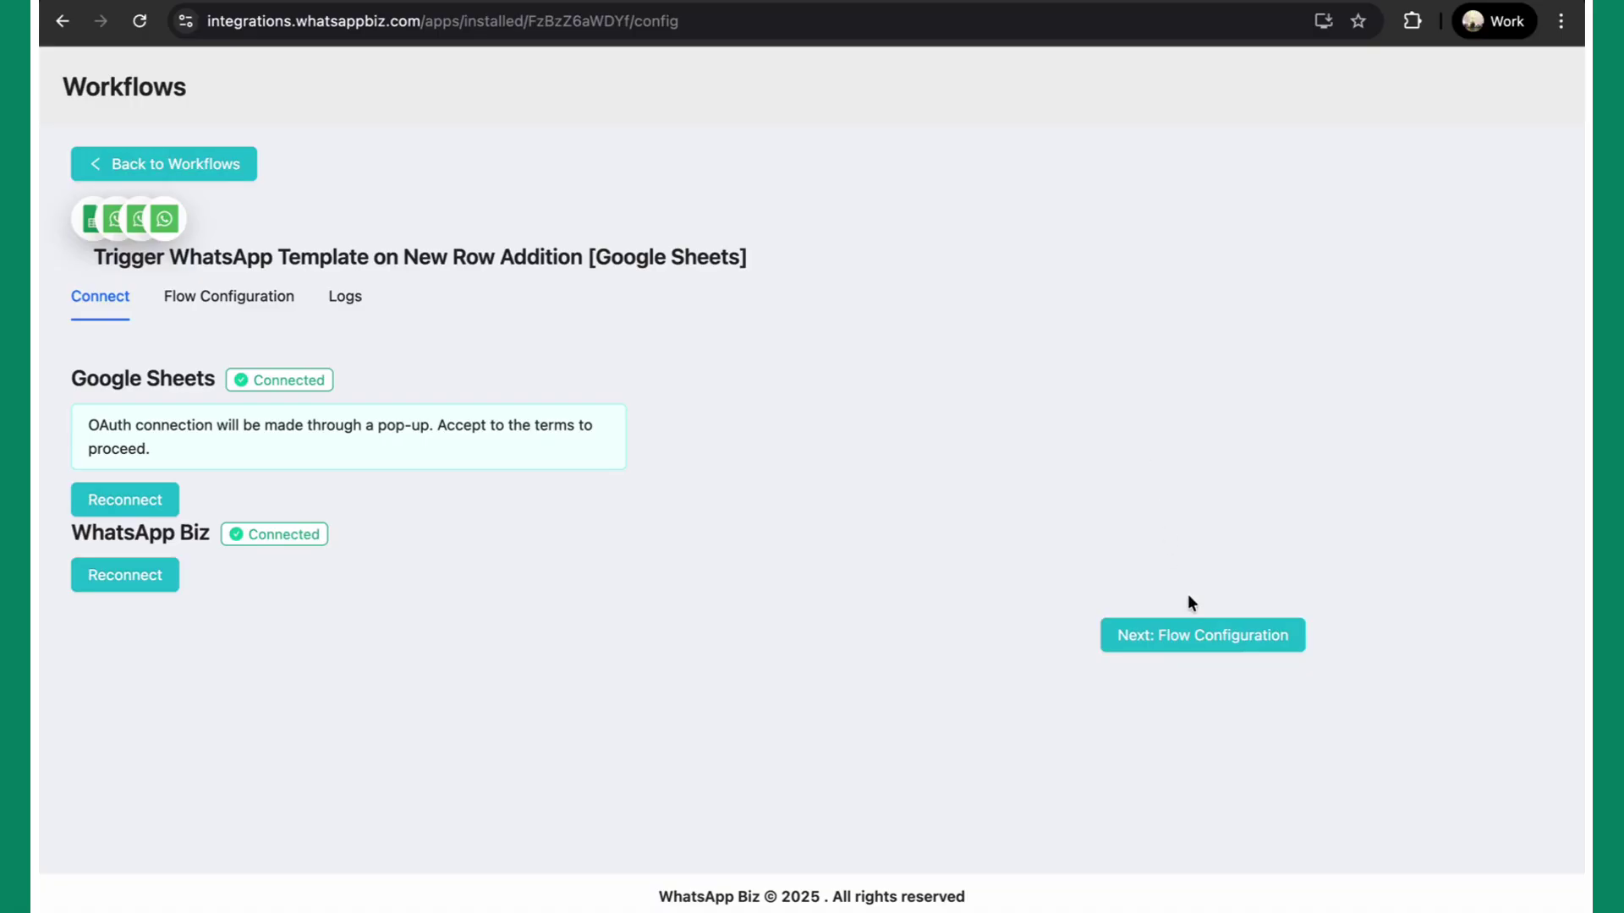
{"action": "left_click", "coordinate": [1208, 644]}
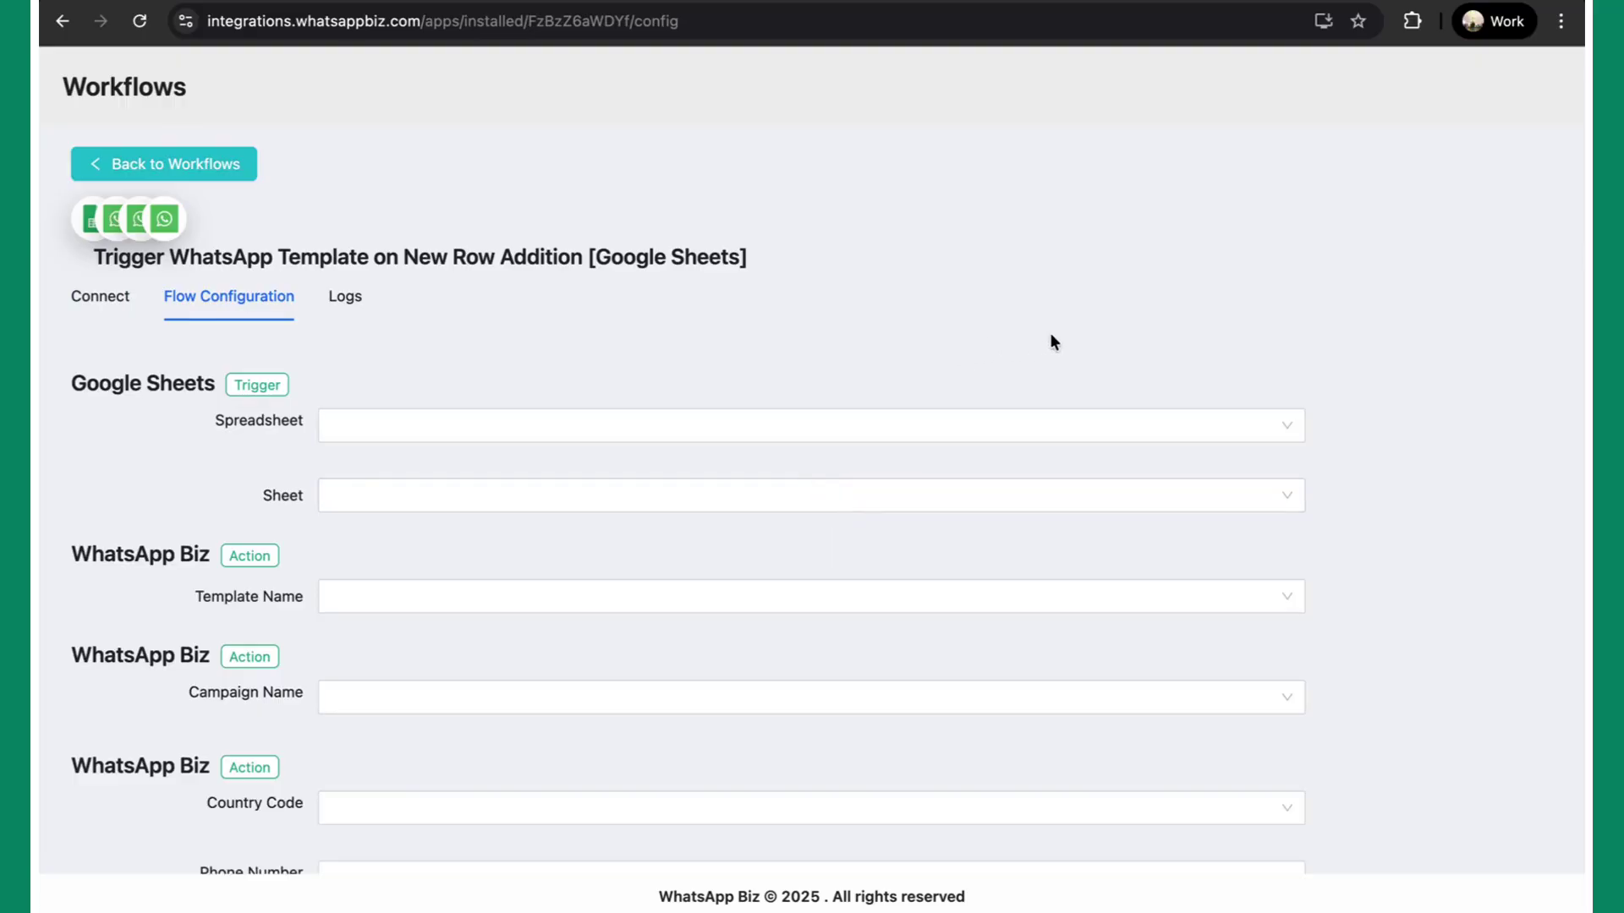
{"action": "scroll", "coordinate": [1051, 342], "scroll_direction": "down", "scroll_amount": 1}
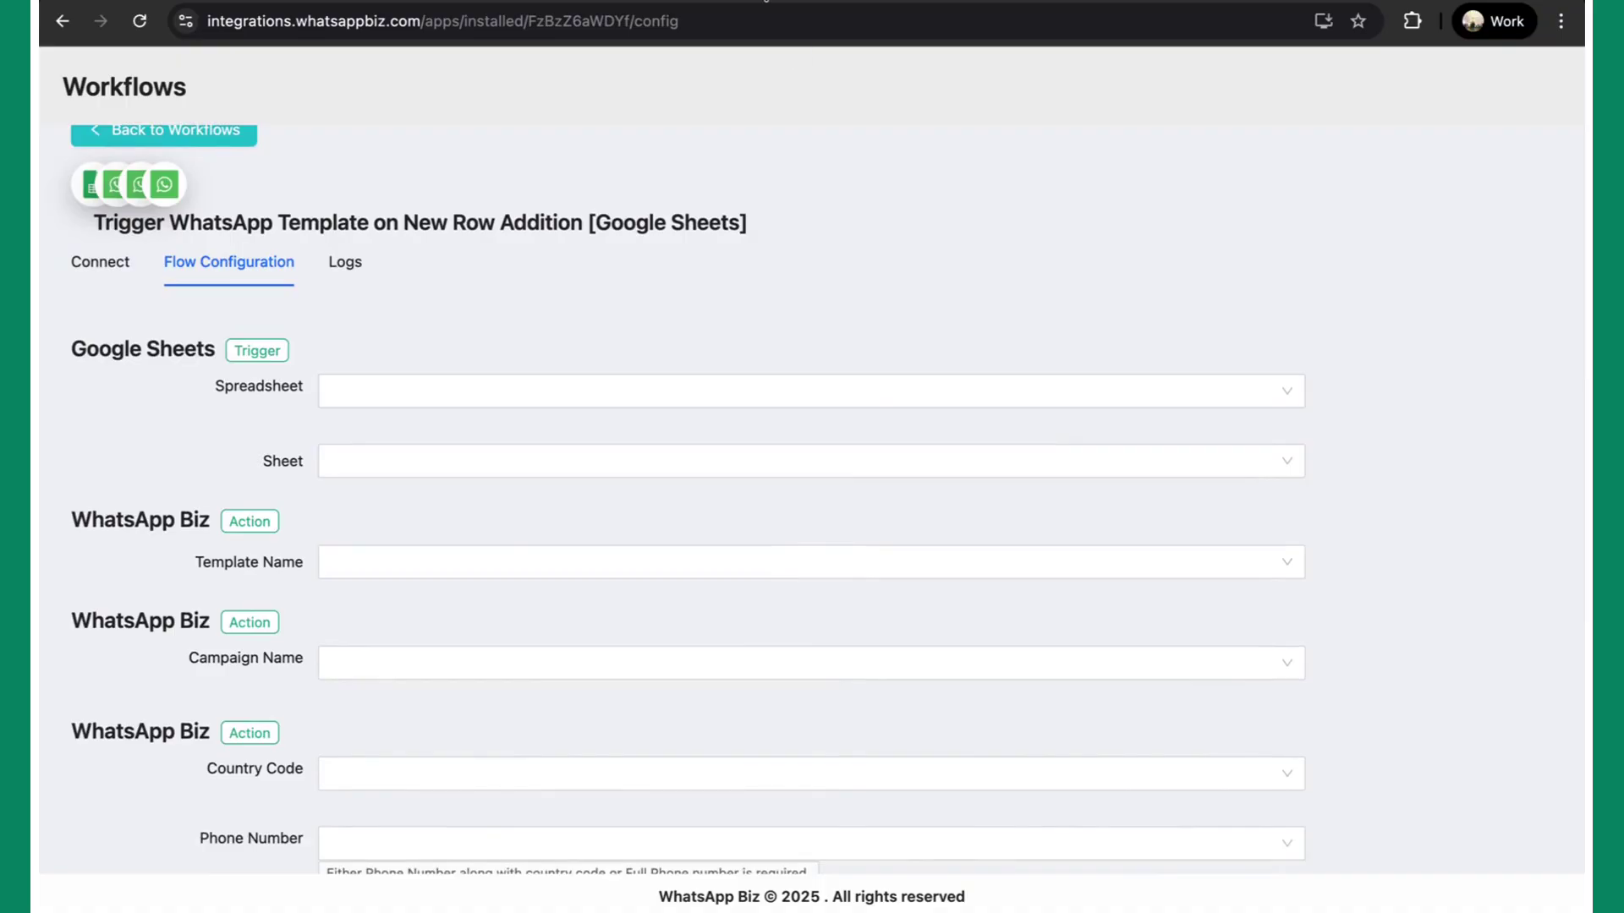
Step: Copy the 'L2 GSheet test' spreadsheet ID from its web address
{"action": "left_click", "coordinate": [677, 3]}
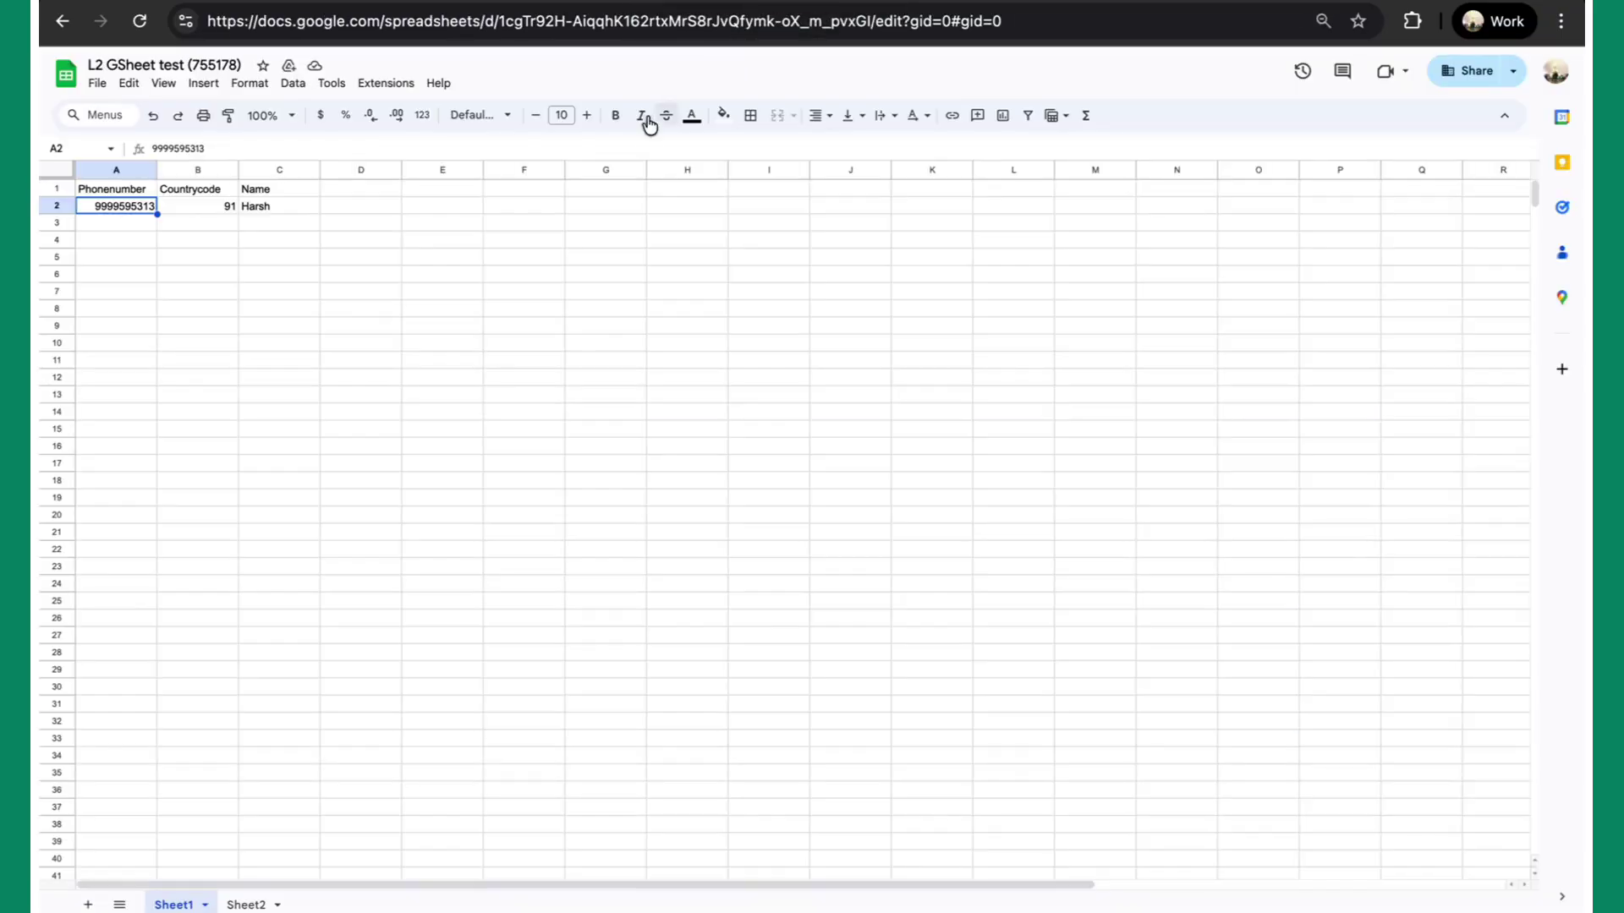
{"action": "left_click_drag", "start_coordinate": [499, 24], "coordinate": [873, 34]}
{"action": "key", "text": "super+c"}
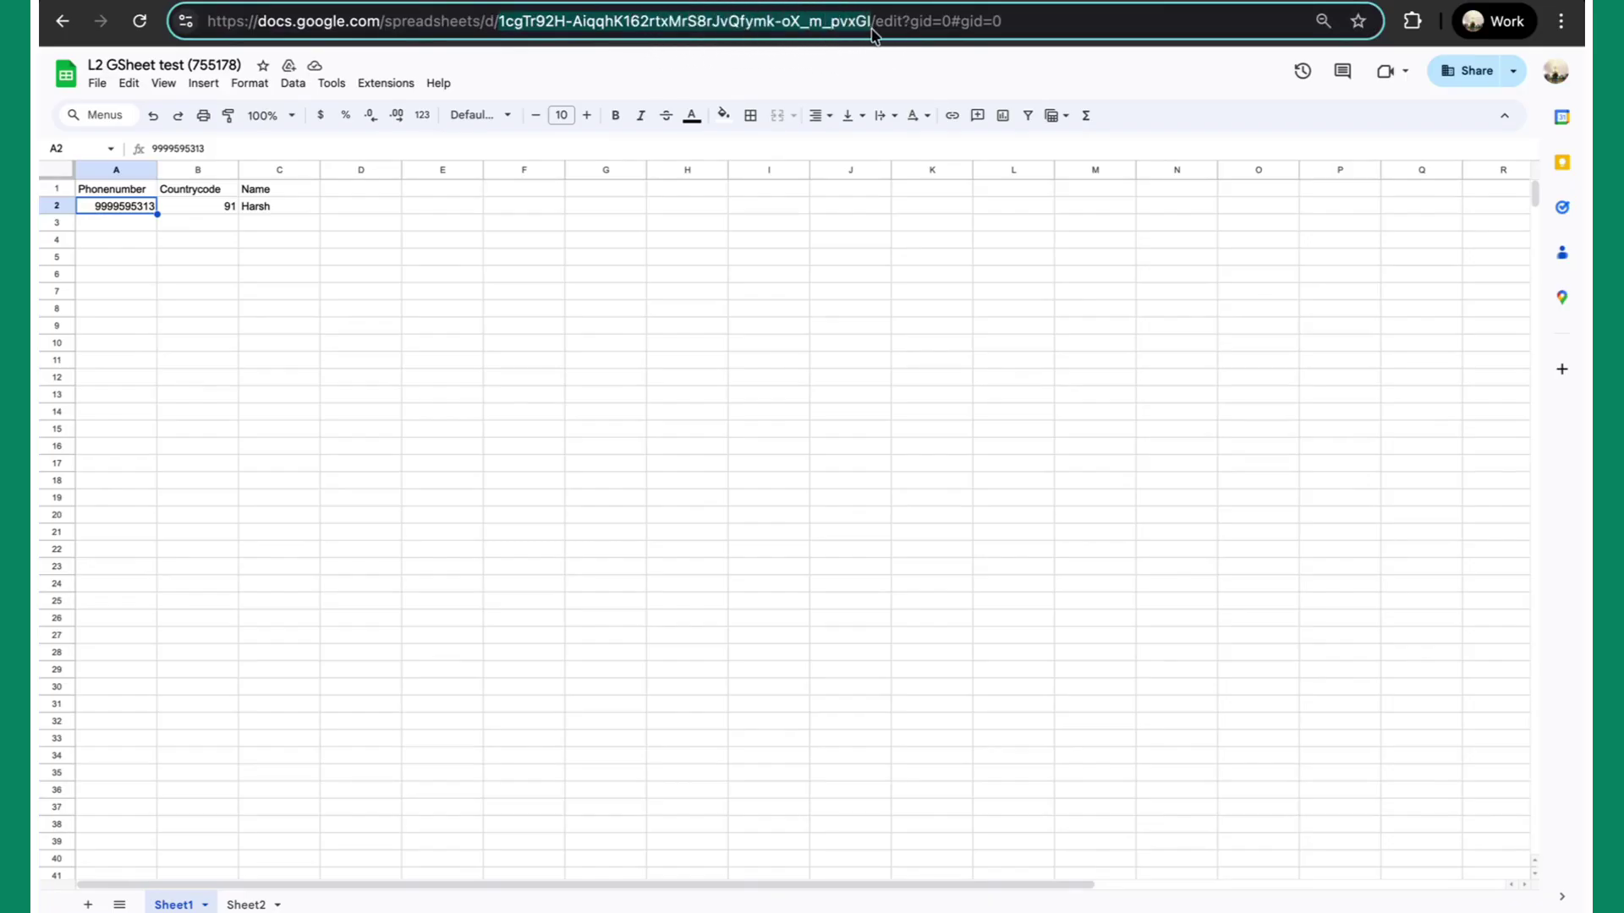
{"action": "left_click", "coordinate": [653, 4]}
Step: Paste the copied spreadsheet ID into the Spreadsheet field and select the matching spreadsheet
{"action": "left_click", "coordinate": [476, 402]}
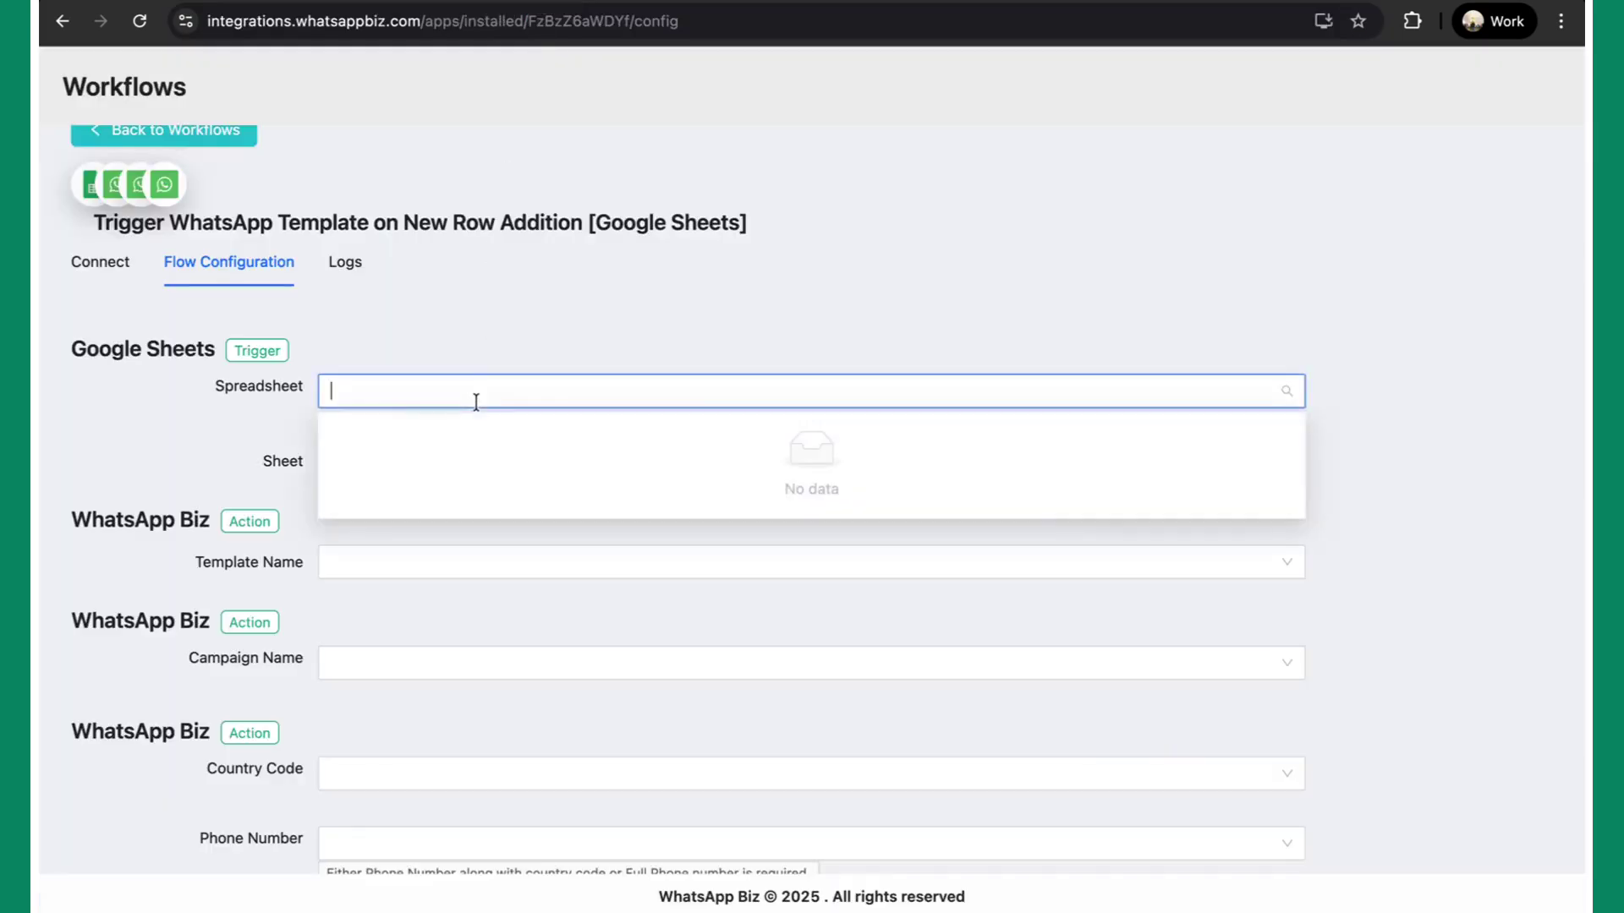
{"action": "key", "text": "super+v"}
{"action": "left_click", "coordinate": [487, 434]}
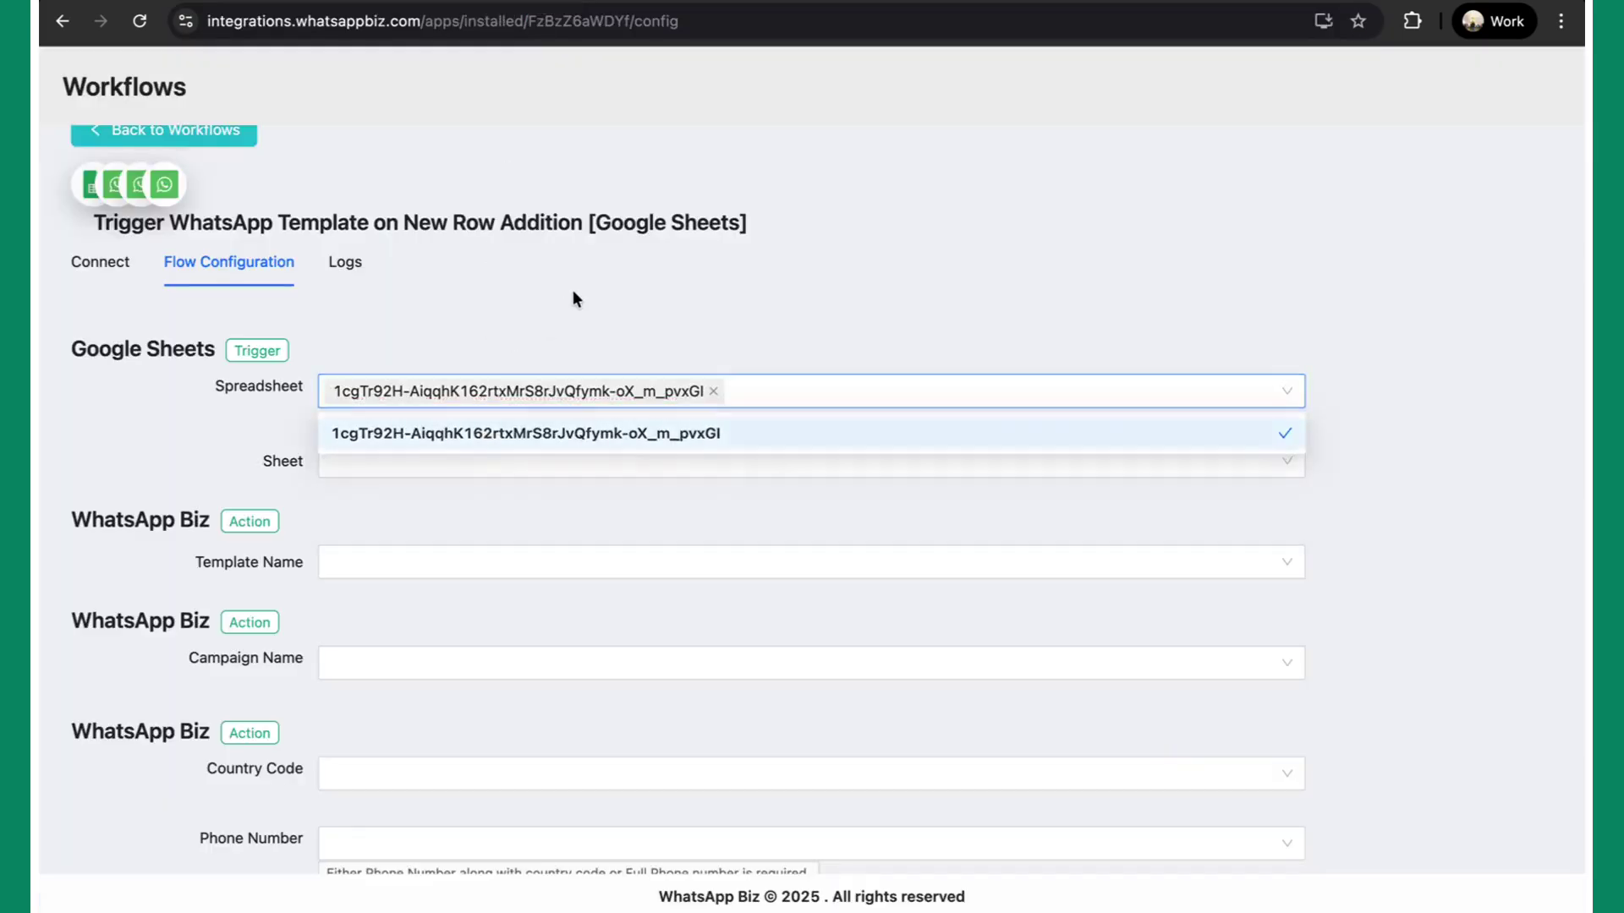
{"action": "left_click", "coordinate": [572, 290]}
Step: Choose Sheet1 as the trigger sheet after confirming the tab name in the spreadsheet
{"action": "left_click", "coordinate": [526, 449]}
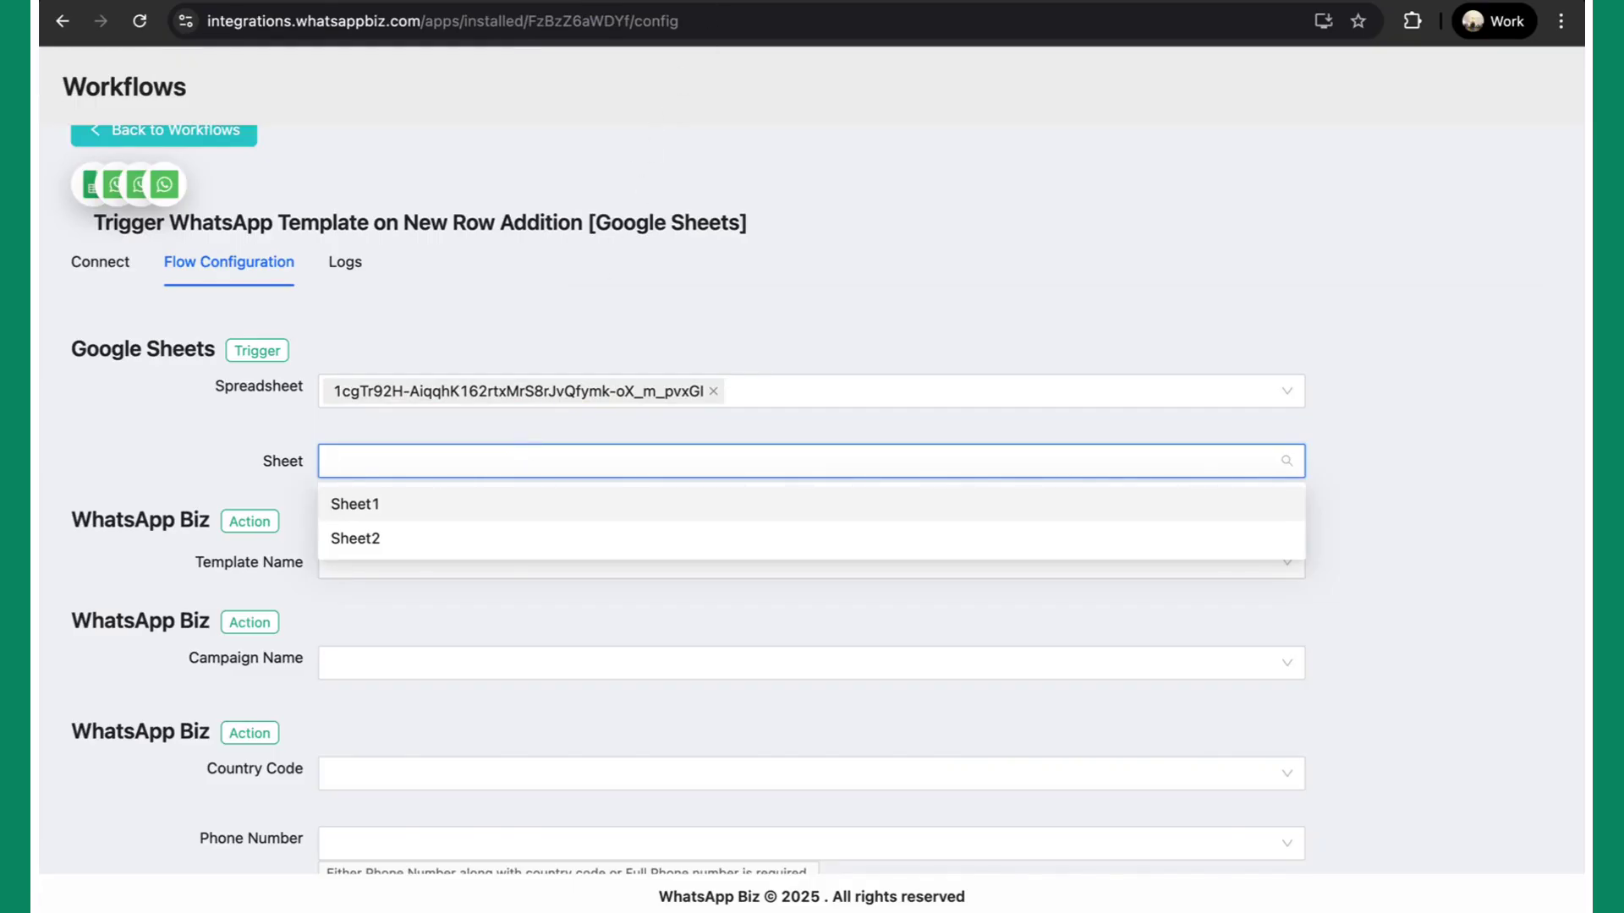
{"action": "left_click", "coordinate": [726, 5]}
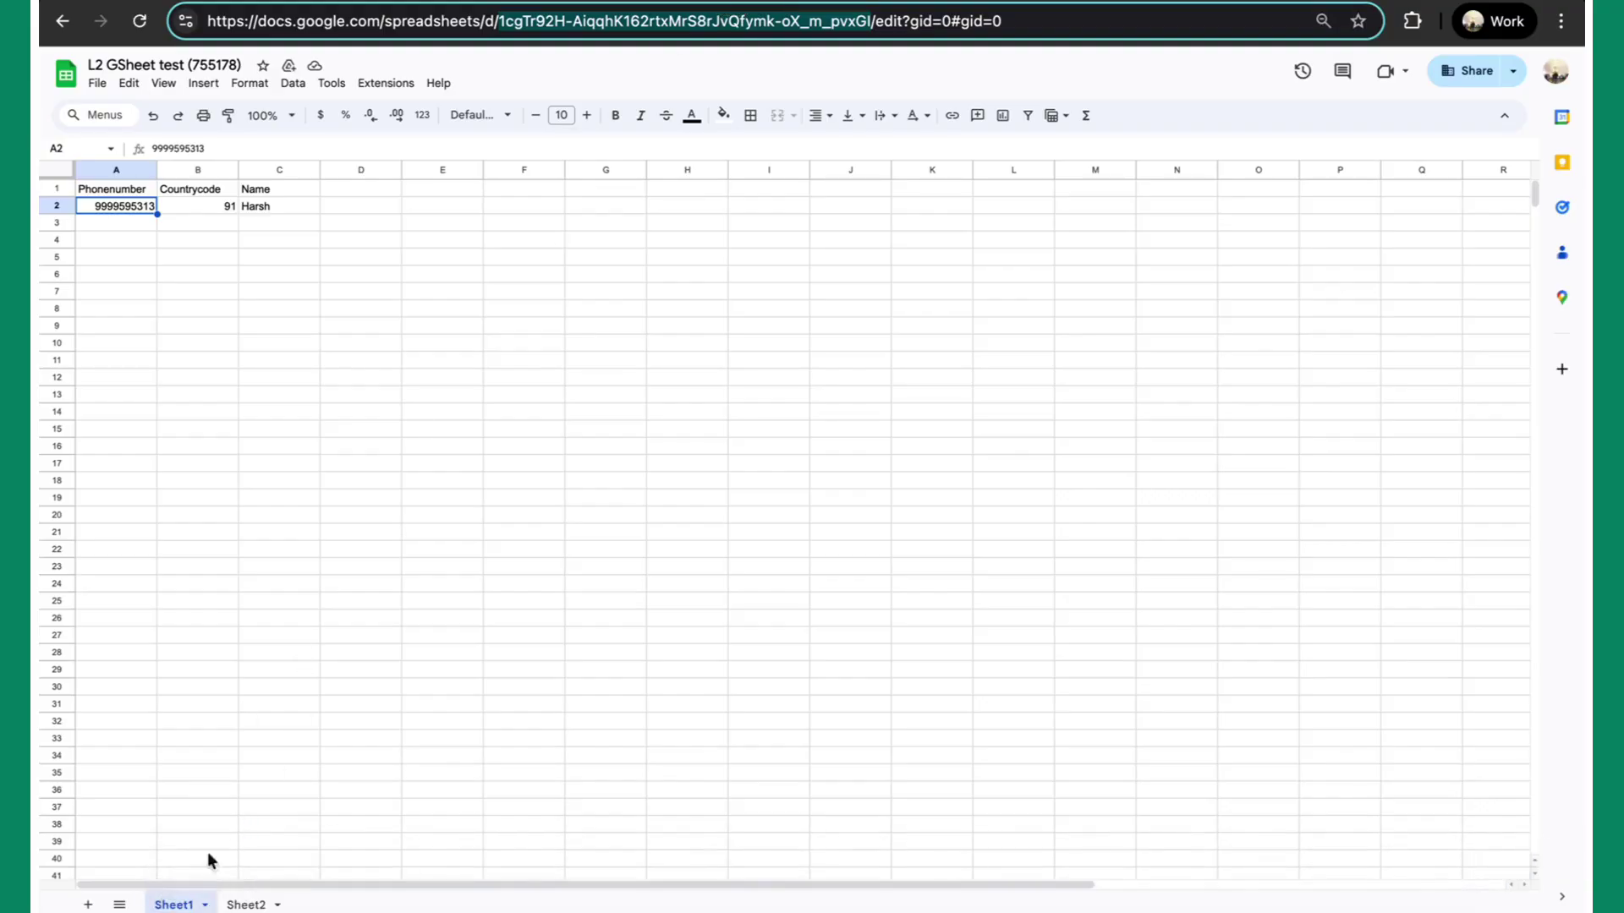
{"action": "key", "text": "ctrl+shift+Tab"}
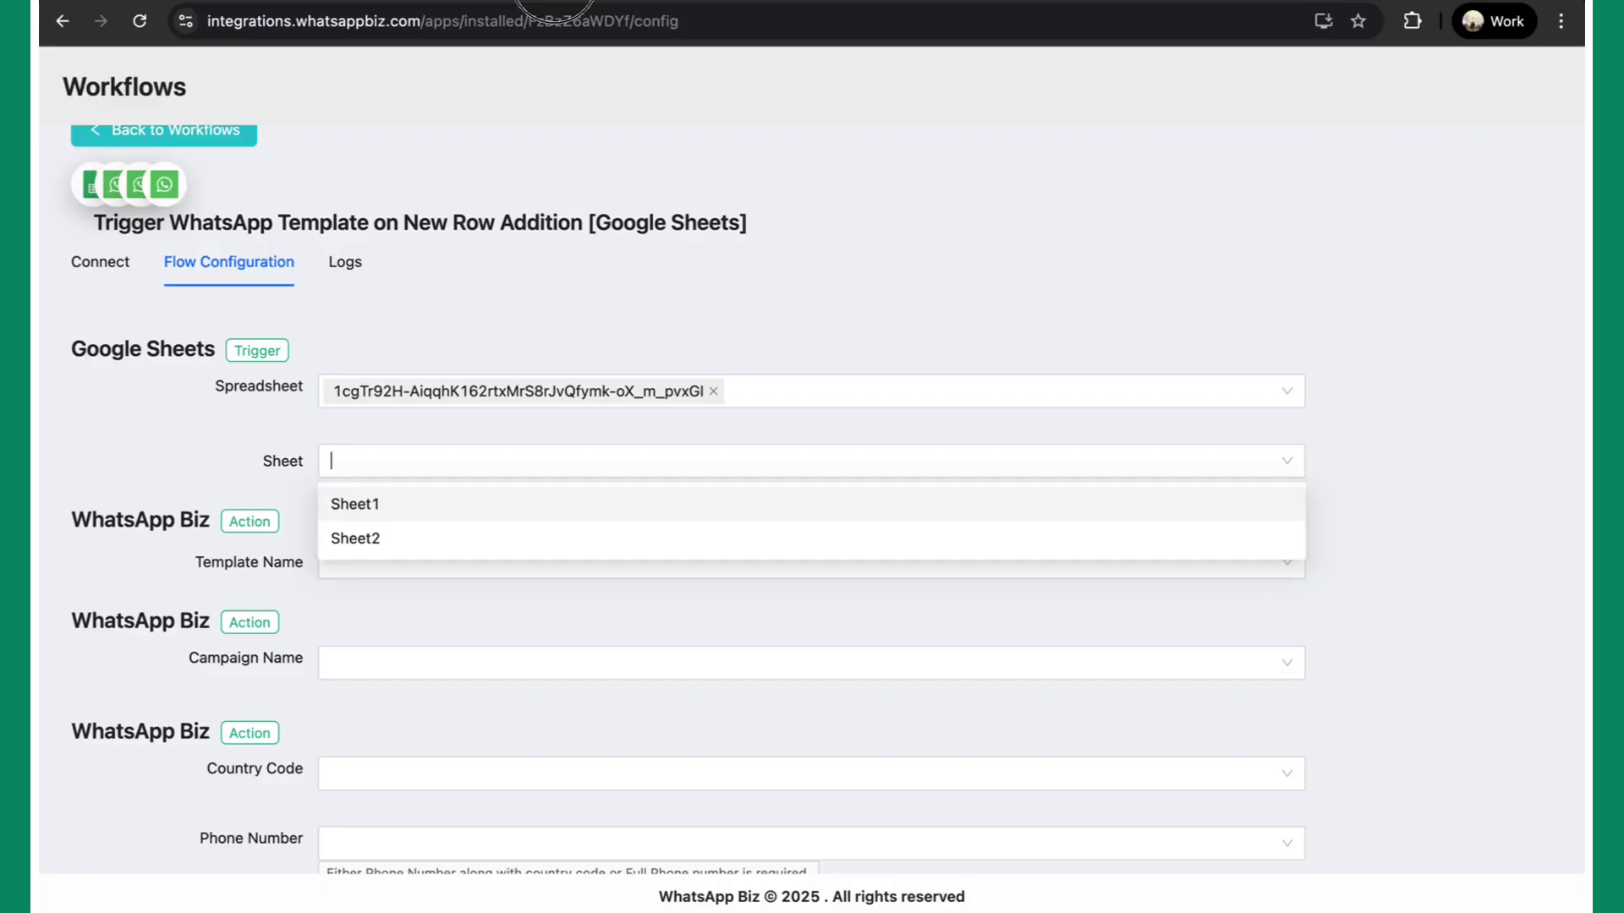
{"action": "left_click", "coordinate": [412, 458]}
{"action": "left_click", "coordinate": [411, 506]}
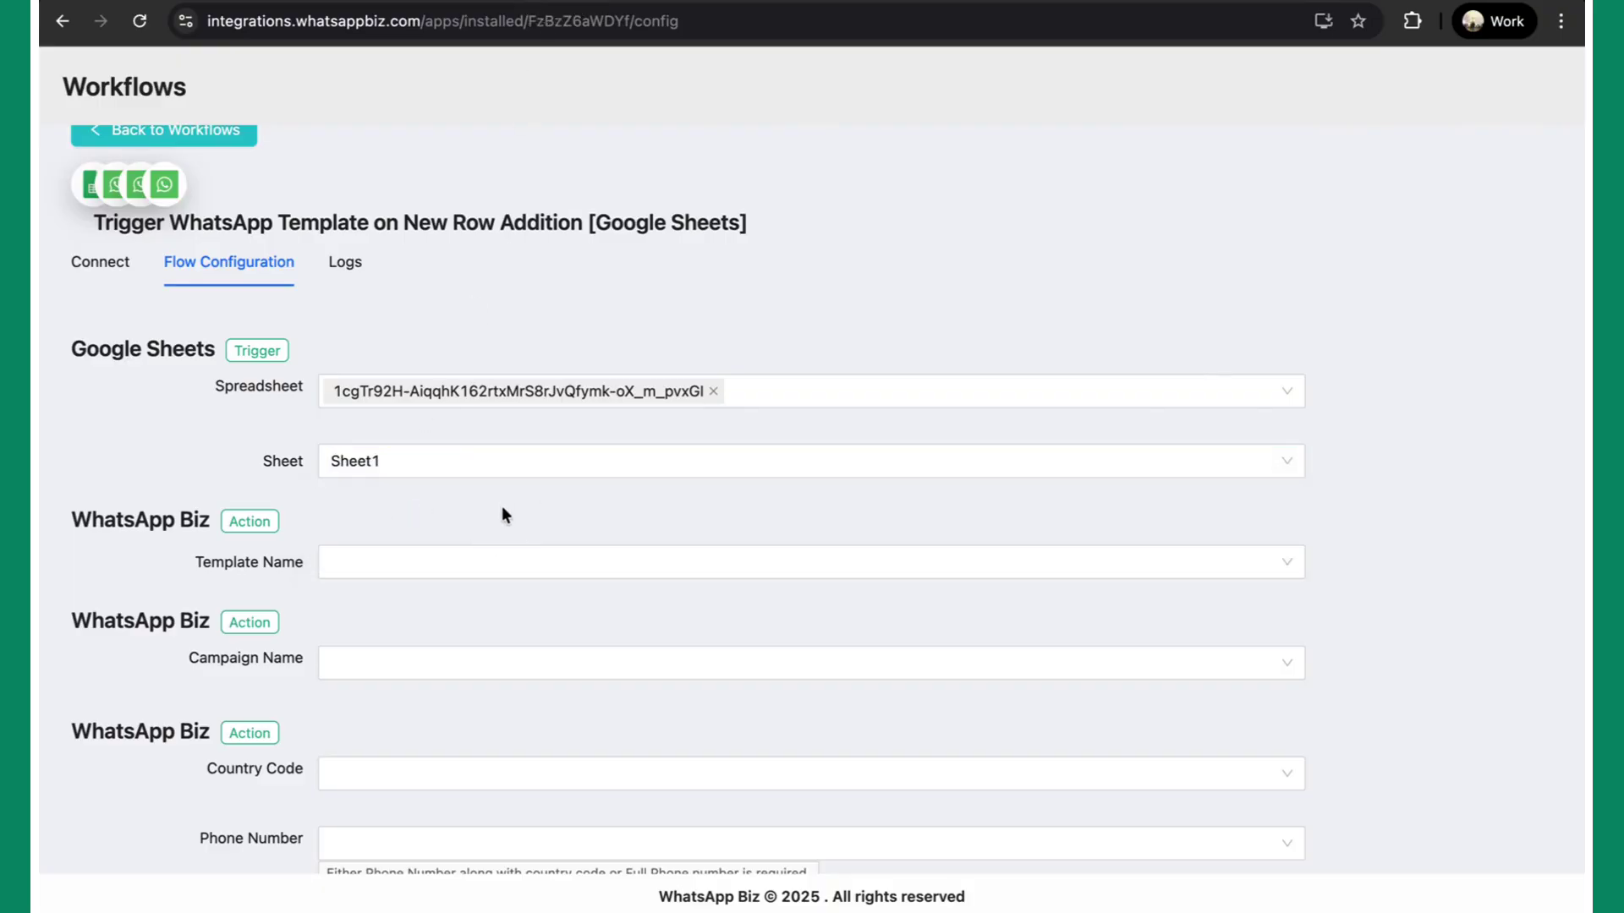
Step: Choose the harsh_utlity utility template as the Template Name
{"action": "left_click", "coordinate": [499, 551]}
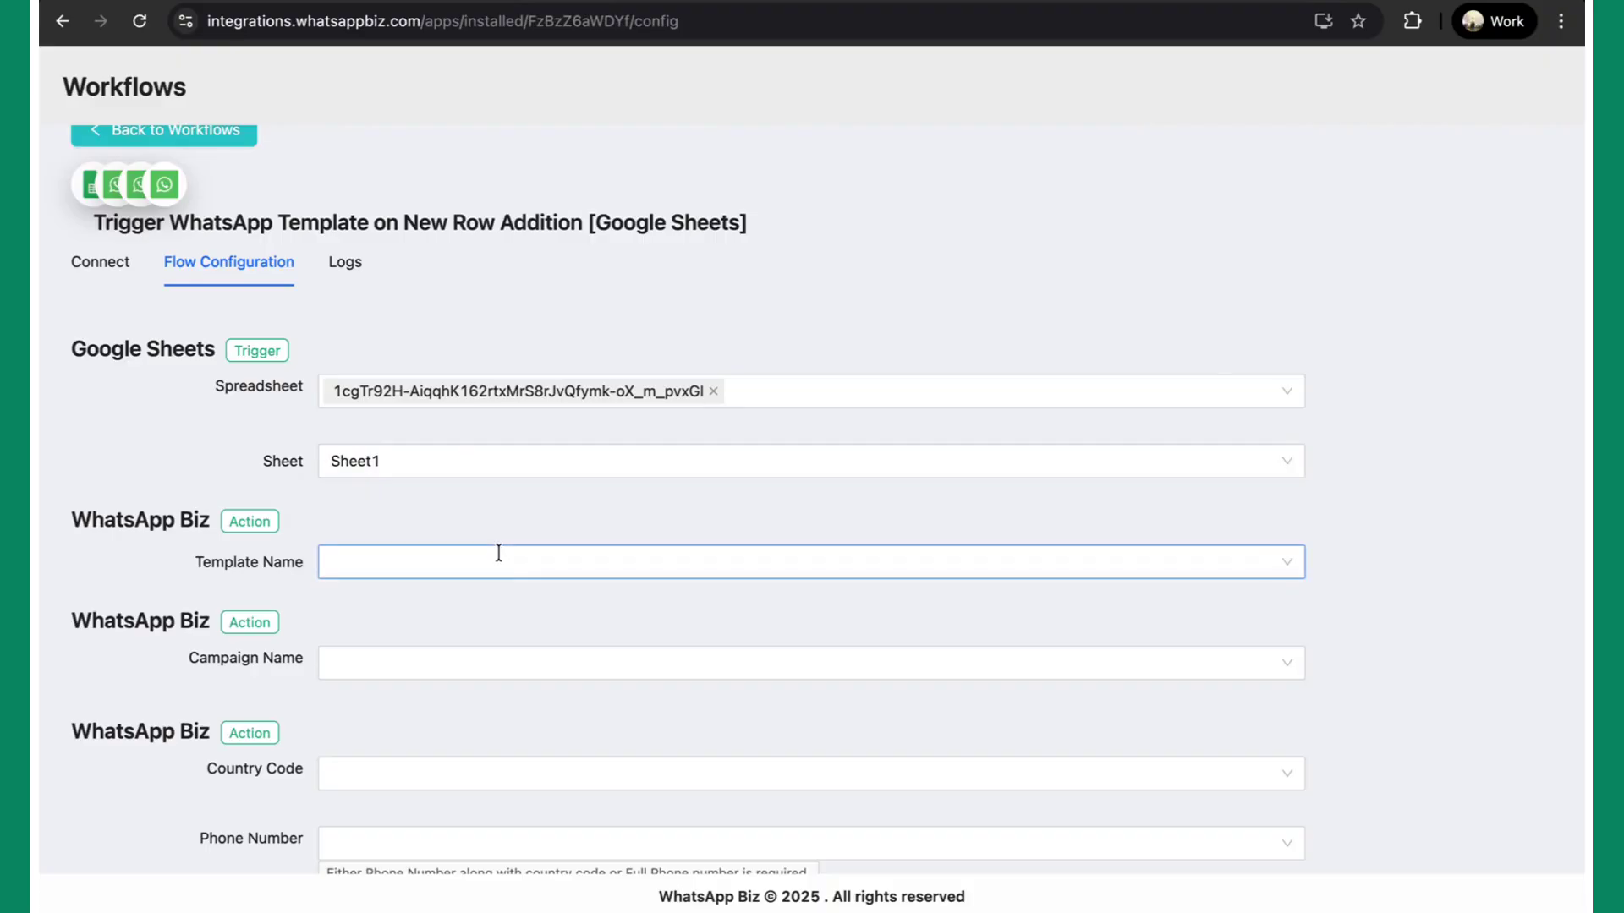
{"action": "left_click", "coordinate": [499, 553]}
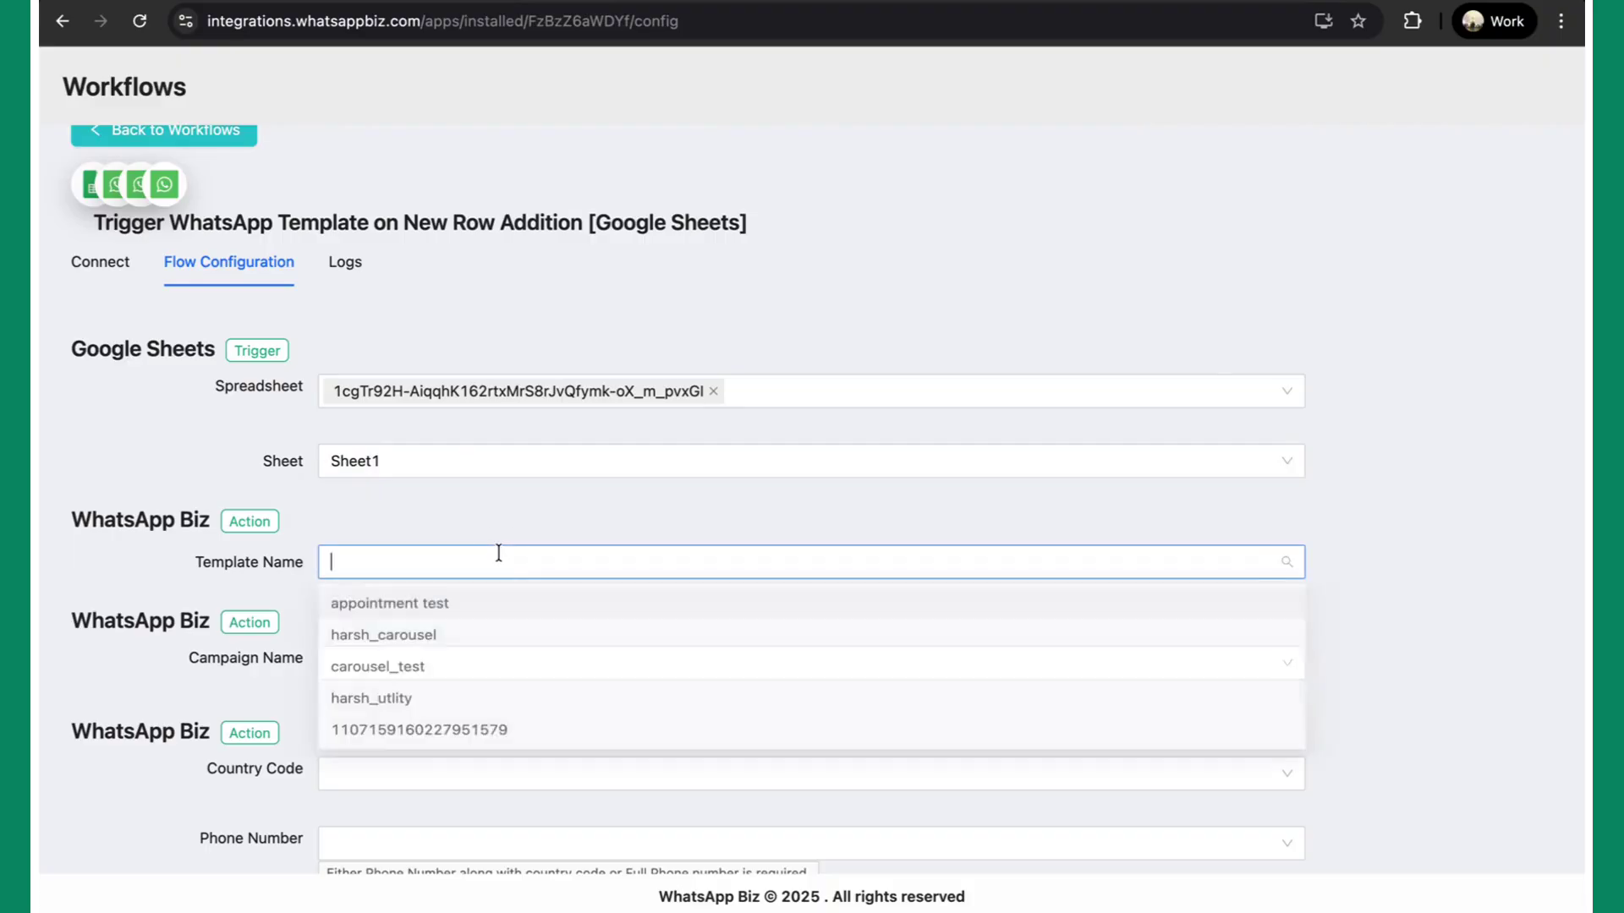
{"action": "left_click", "coordinate": [471, 710]}
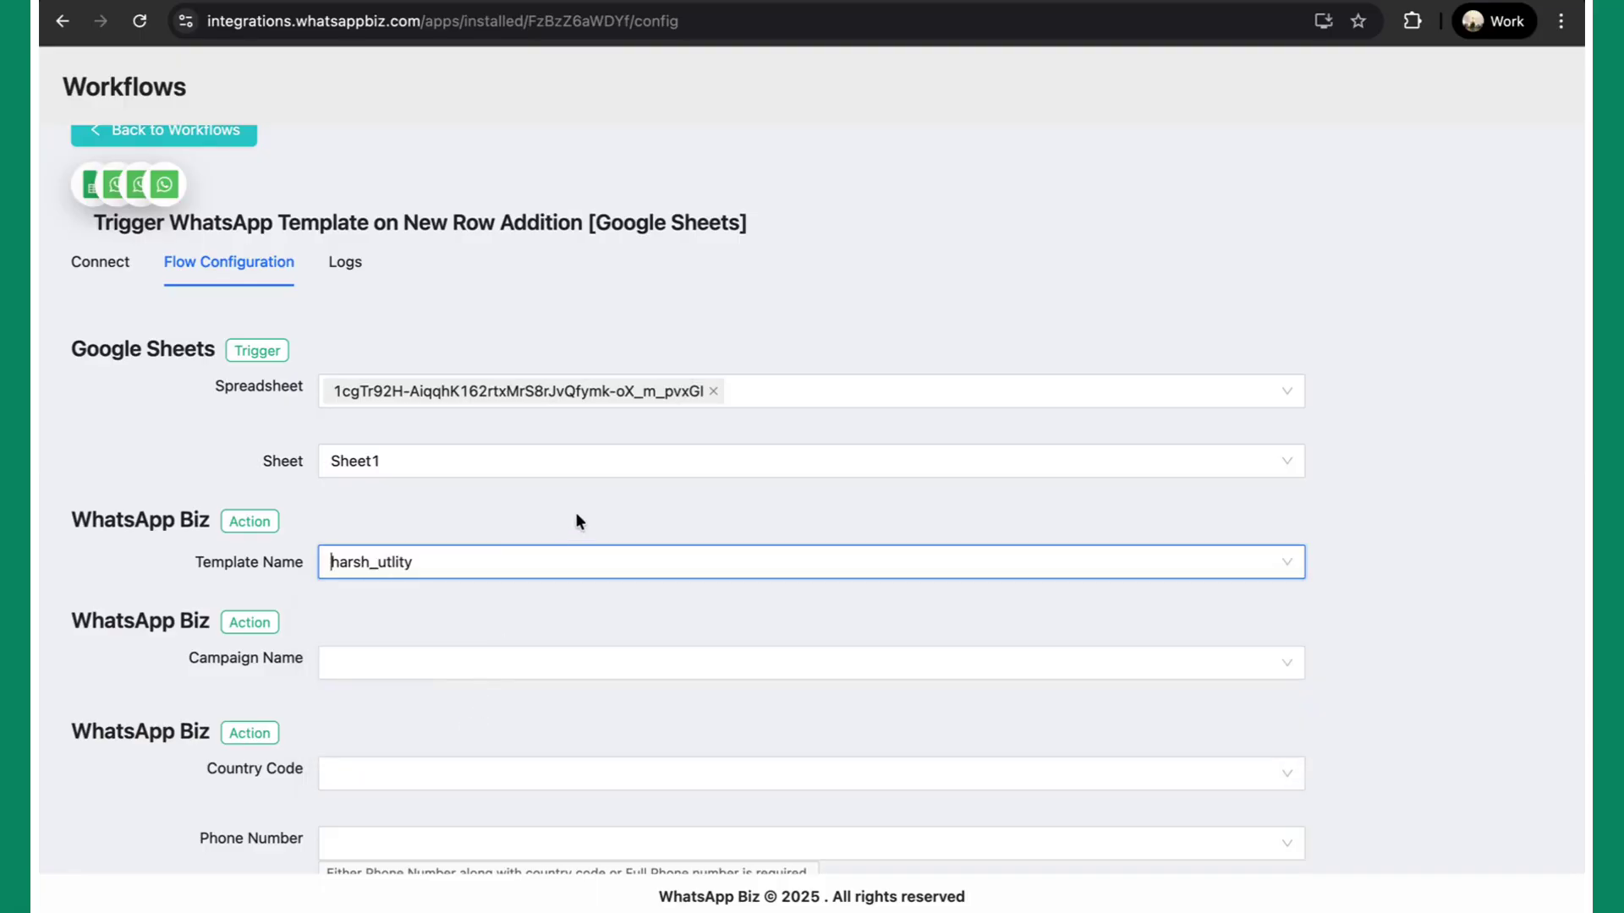
{"action": "left_click", "coordinate": [576, 515]}
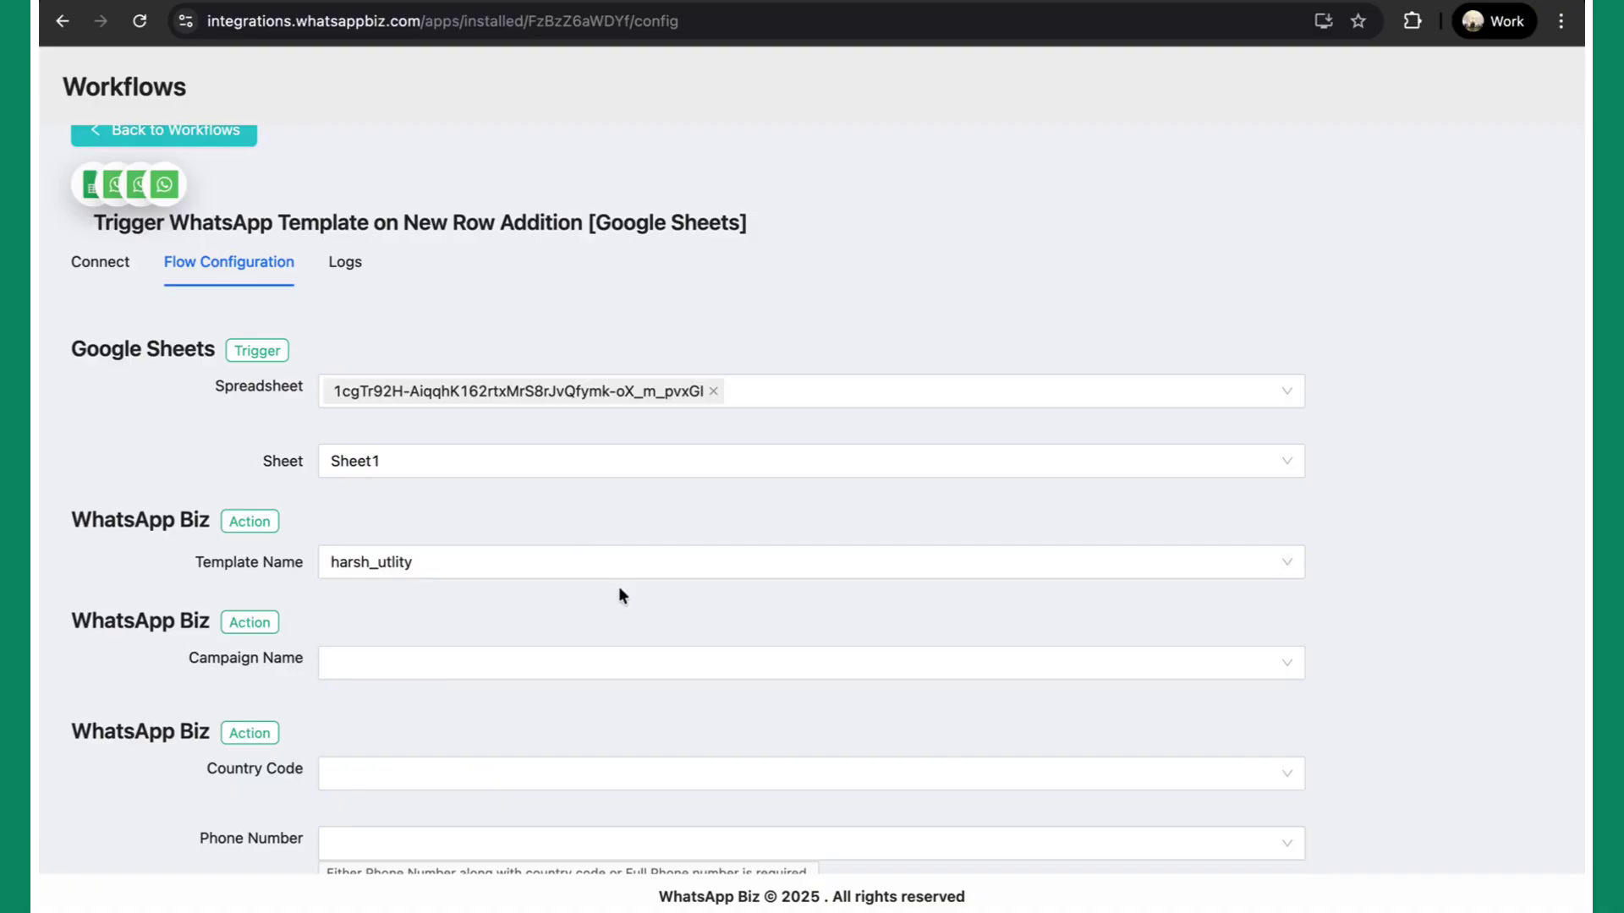
Step: Enter and select gsheet12345 as the Campaign Name
{"action": "scroll", "coordinate": [621, 595], "scroll_direction": "down", "scroll_amount": 1}
{"action": "left_click", "coordinate": [558, 573]}
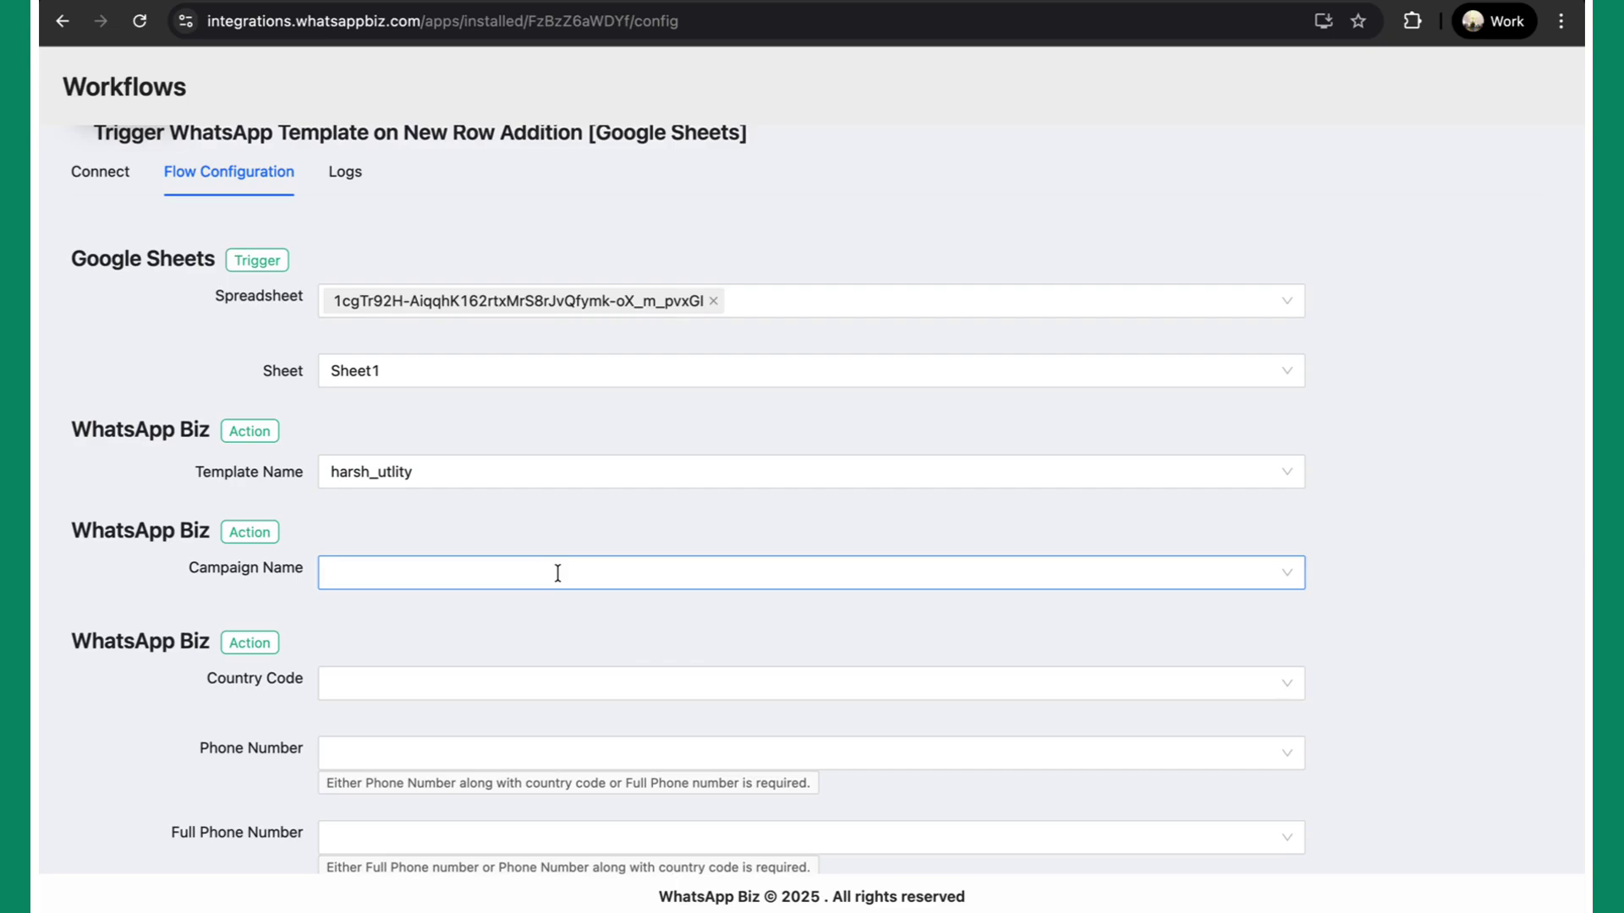
{"action": "type", "text": "gs"}
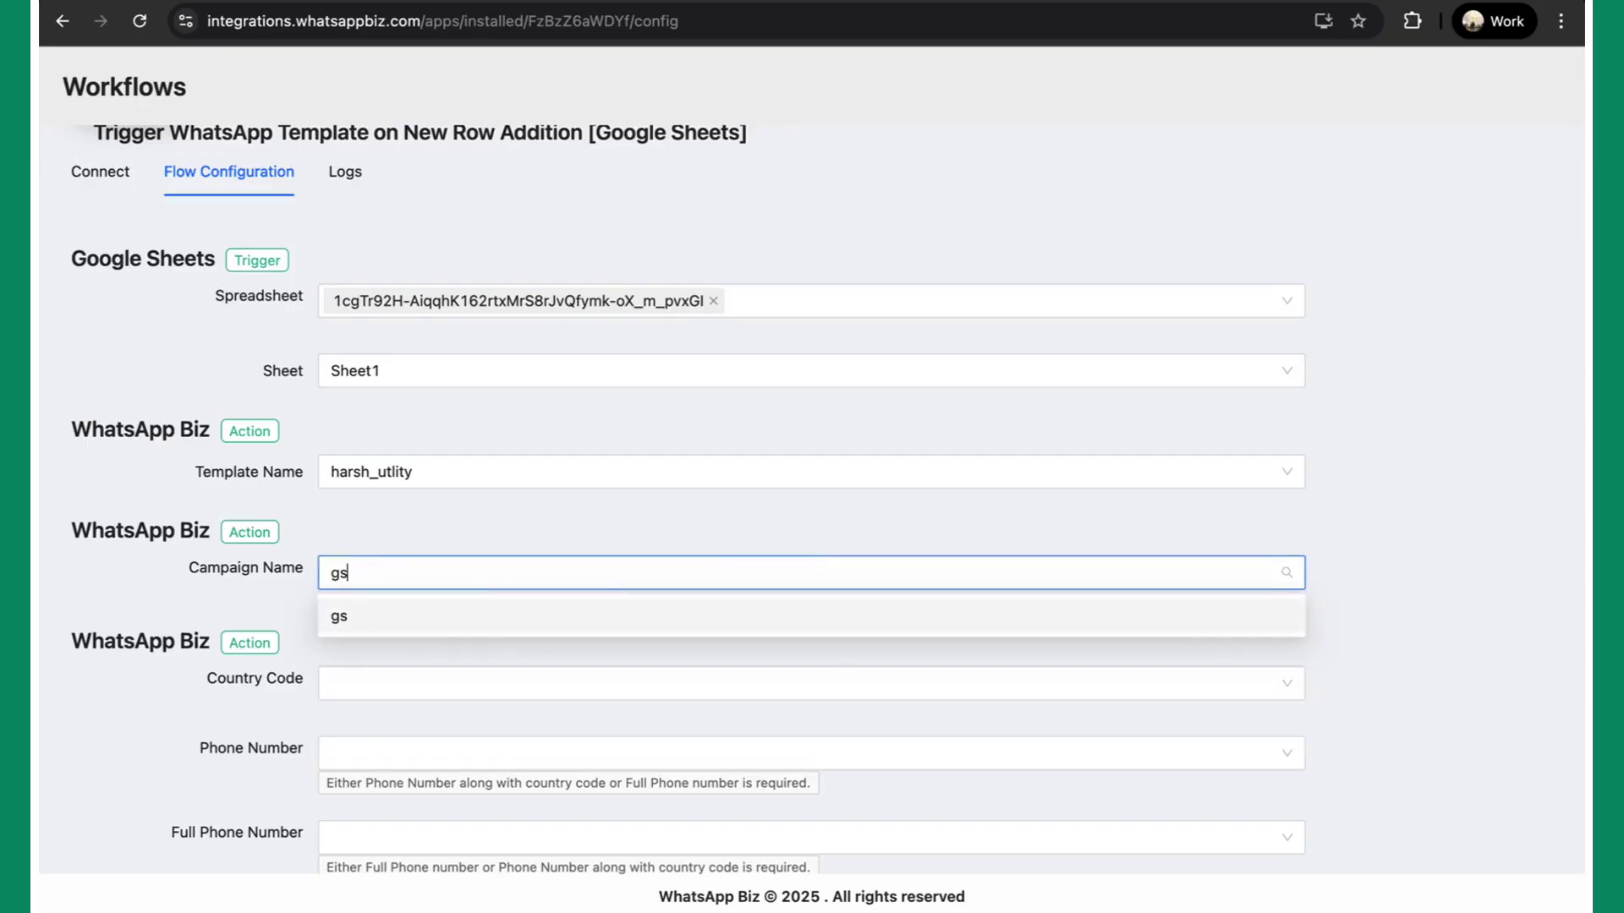
{"action": "type", "text": "heet12345"}
{"action": "left_click", "coordinate": [548, 618]}
Step: Map the sheet's Countrycode column to the Country Code field
{"action": "left_click", "coordinate": [597, 551]}
{"action": "scroll", "coordinate": [599, 586], "scroll_direction": "down", "scroll_amount": 3}
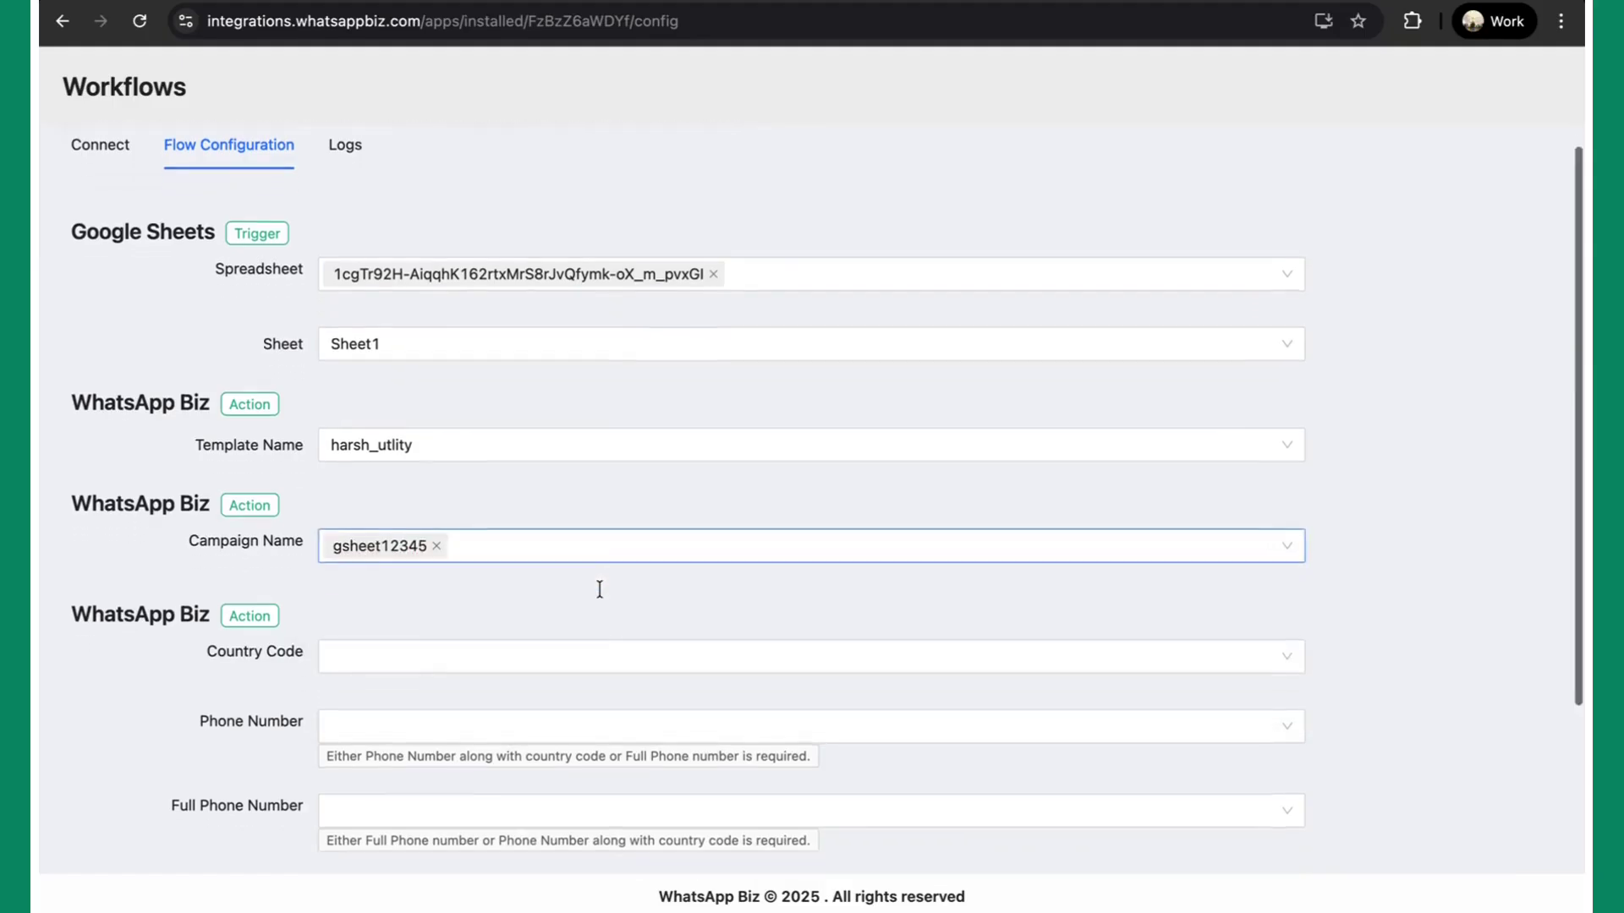
{"action": "scroll", "coordinate": [600, 590], "scroll_direction": "down", "scroll_amount": 3}
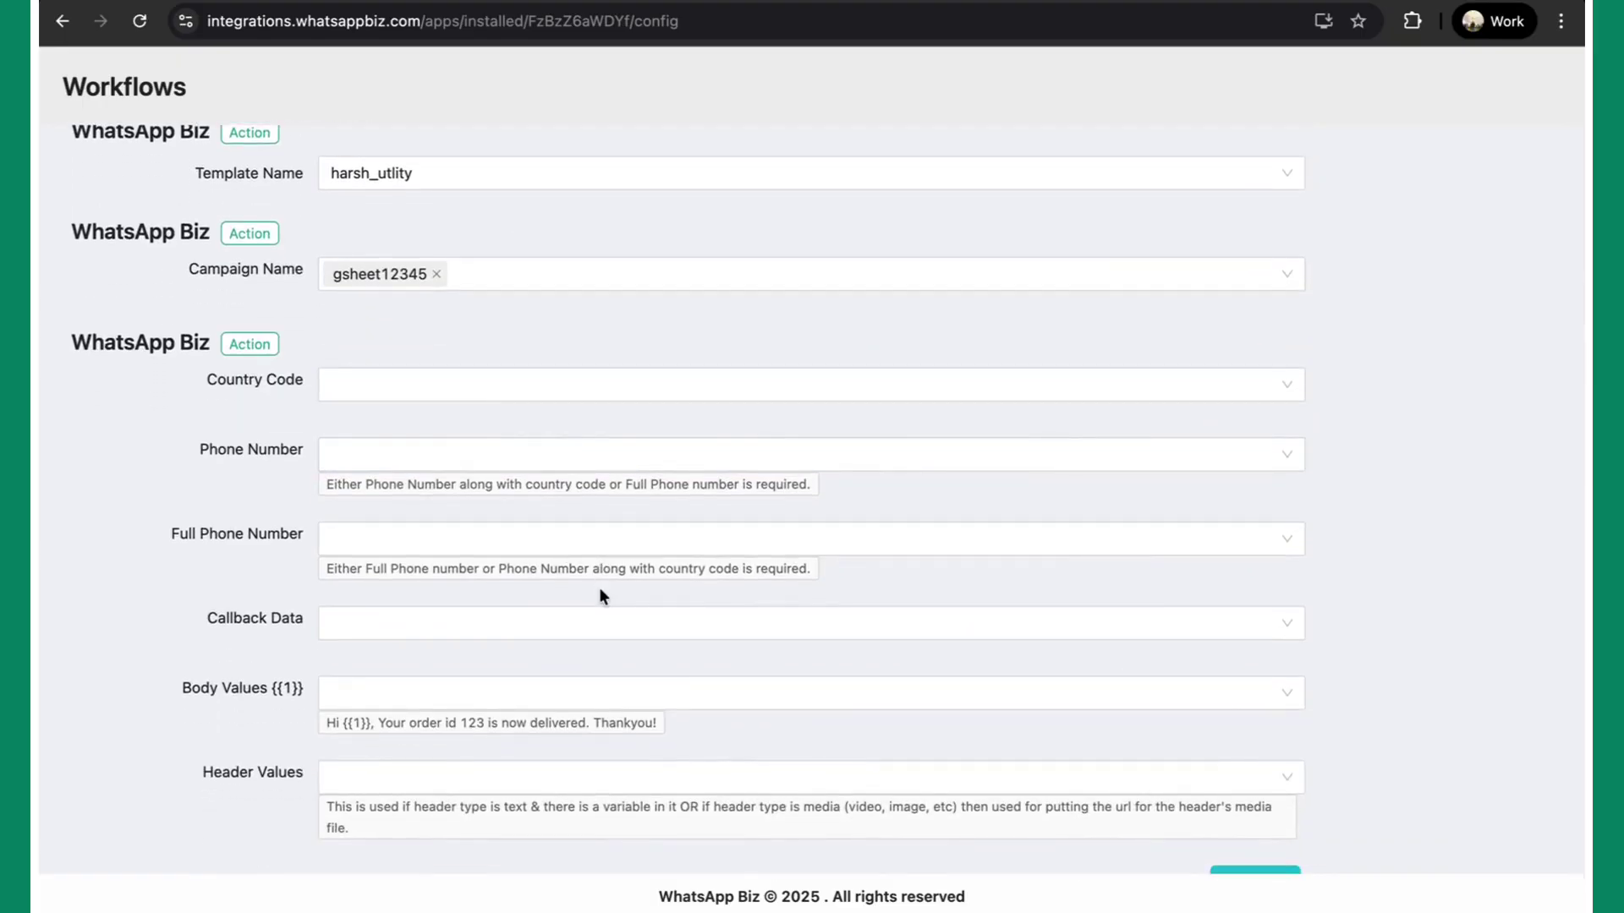
{"action": "scroll", "coordinate": [600, 589], "scroll_direction": "up", "scroll_amount": 1}
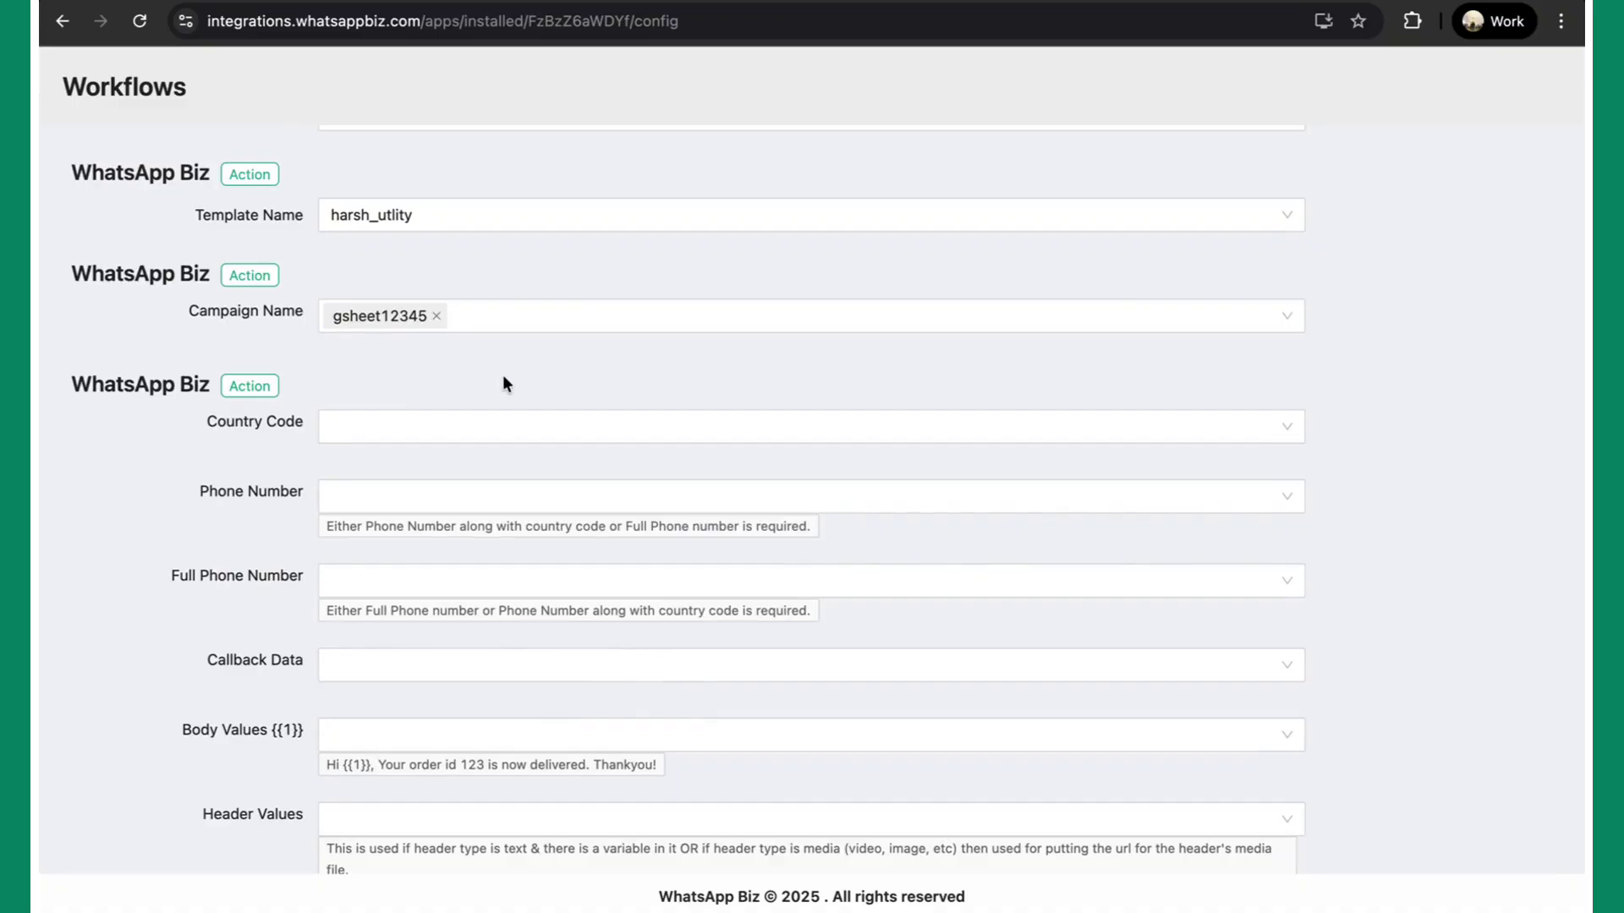
{"action": "left_click", "coordinate": [462, 426]}
{"action": "left_click", "coordinate": [462, 426]}
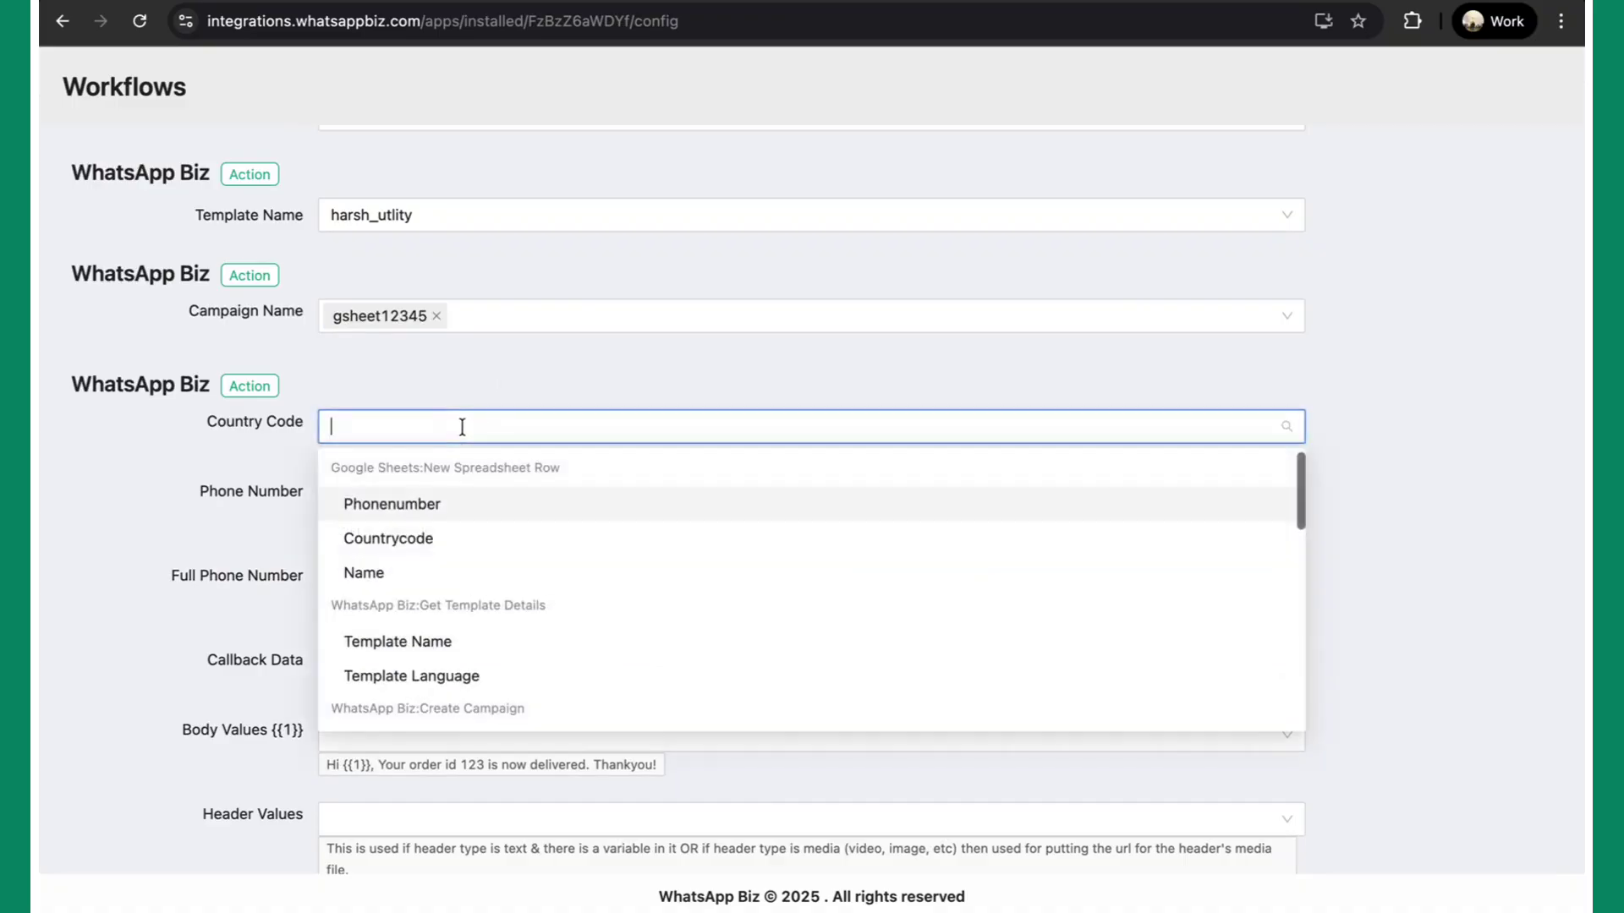
{"action": "left_click", "coordinate": [432, 544]}
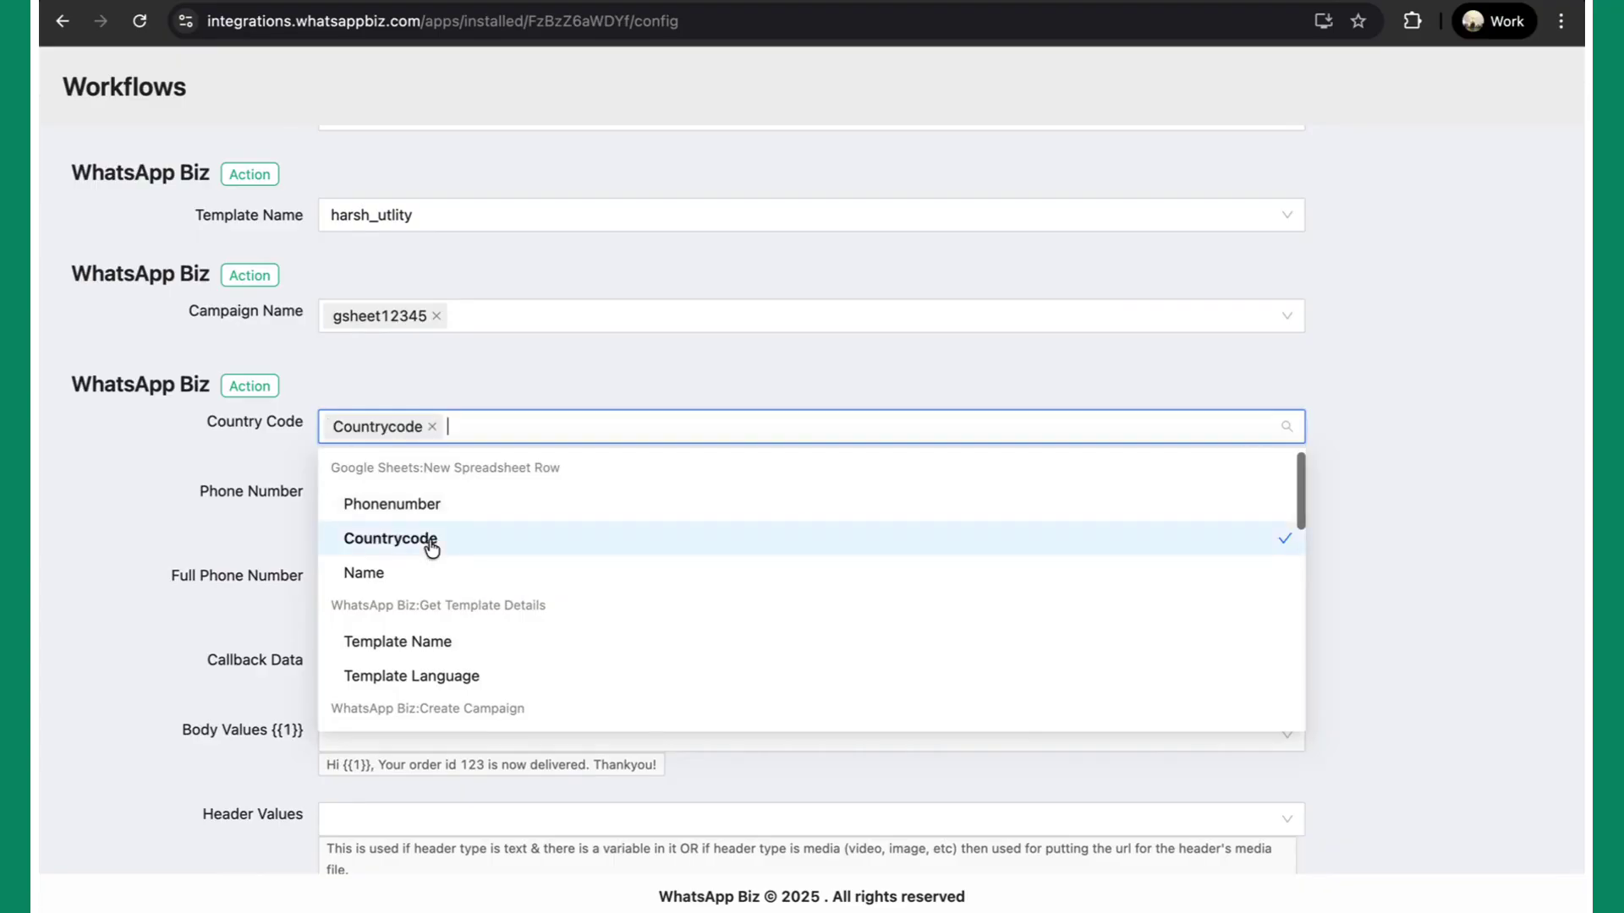
{"action": "left_click", "coordinate": [554, 359]}
Step: Map Phonenumber to Phone Number and Name to Body Values {{1}}
{"action": "left_click", "coordinate": [421, 504]}
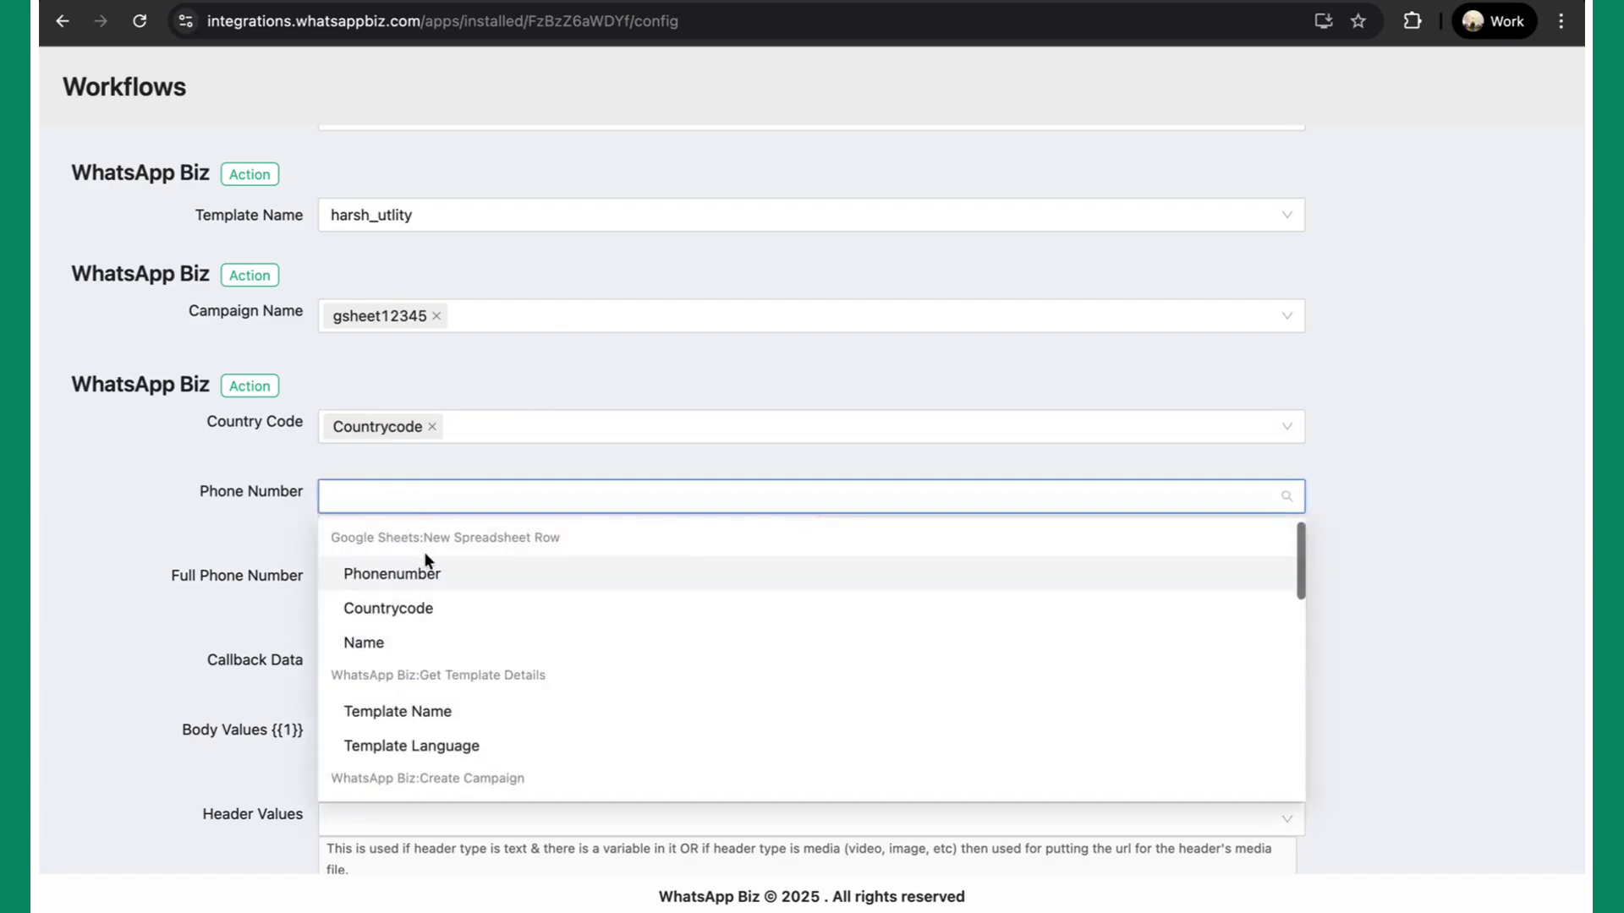
{"action": "left_click", "coordinate": [426, 573]}
{"action": "scroll", "coordinate": [566, 566], "scroll_direction": "down", "scroll_amount": 1}
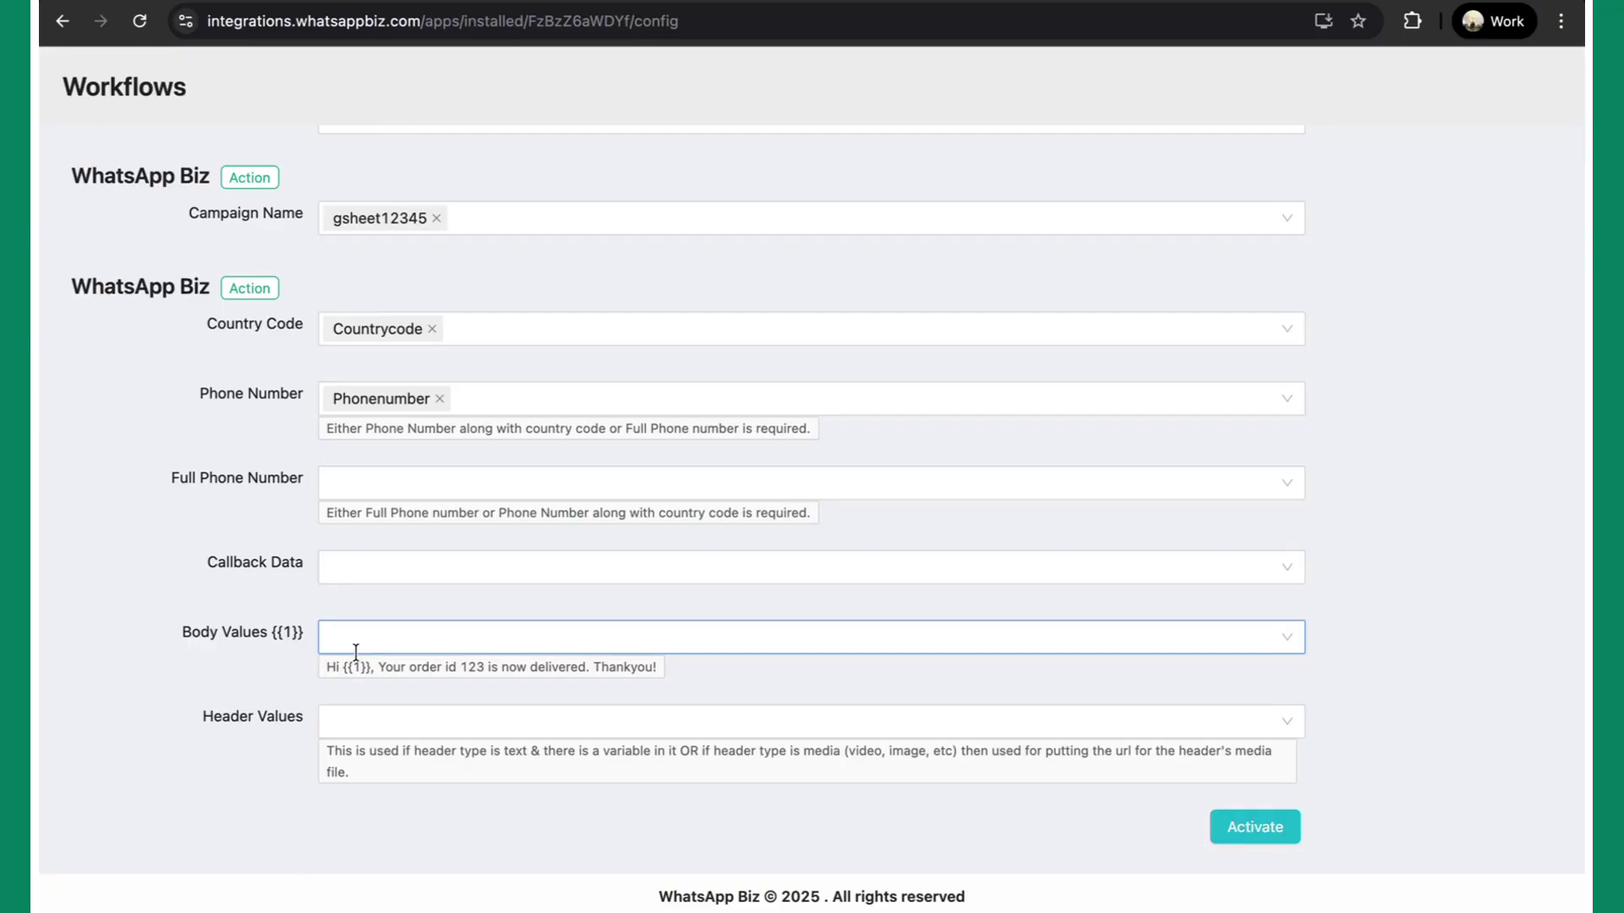
{"action": "left_click", "coordinate": [377, 638]}
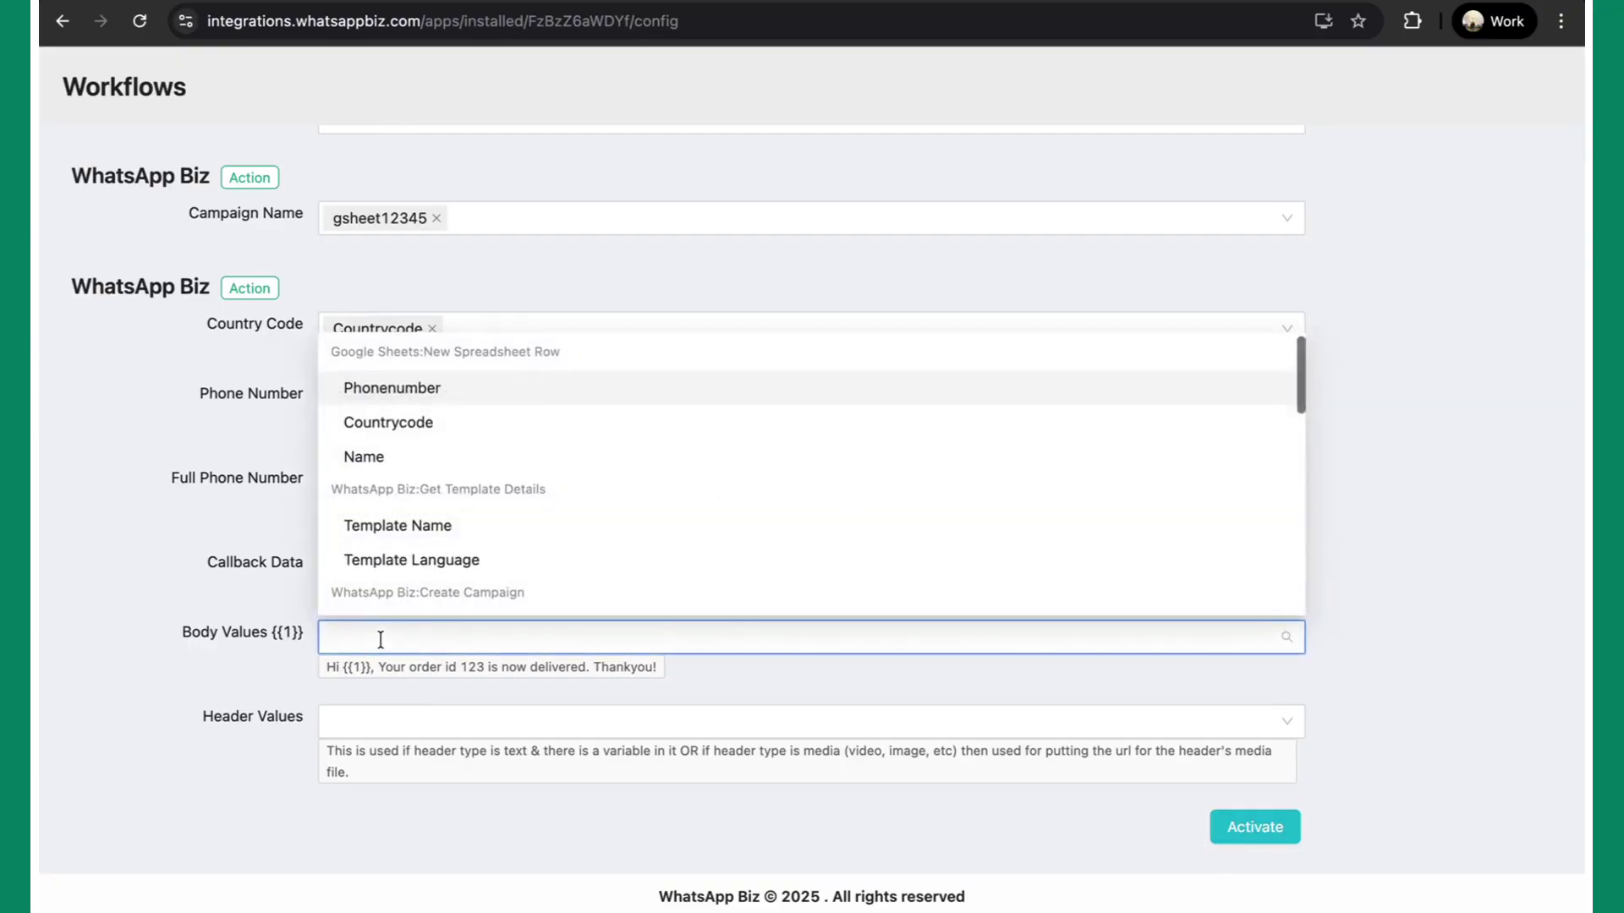
{"action": "left_click", "coordinate": [435, 460]}
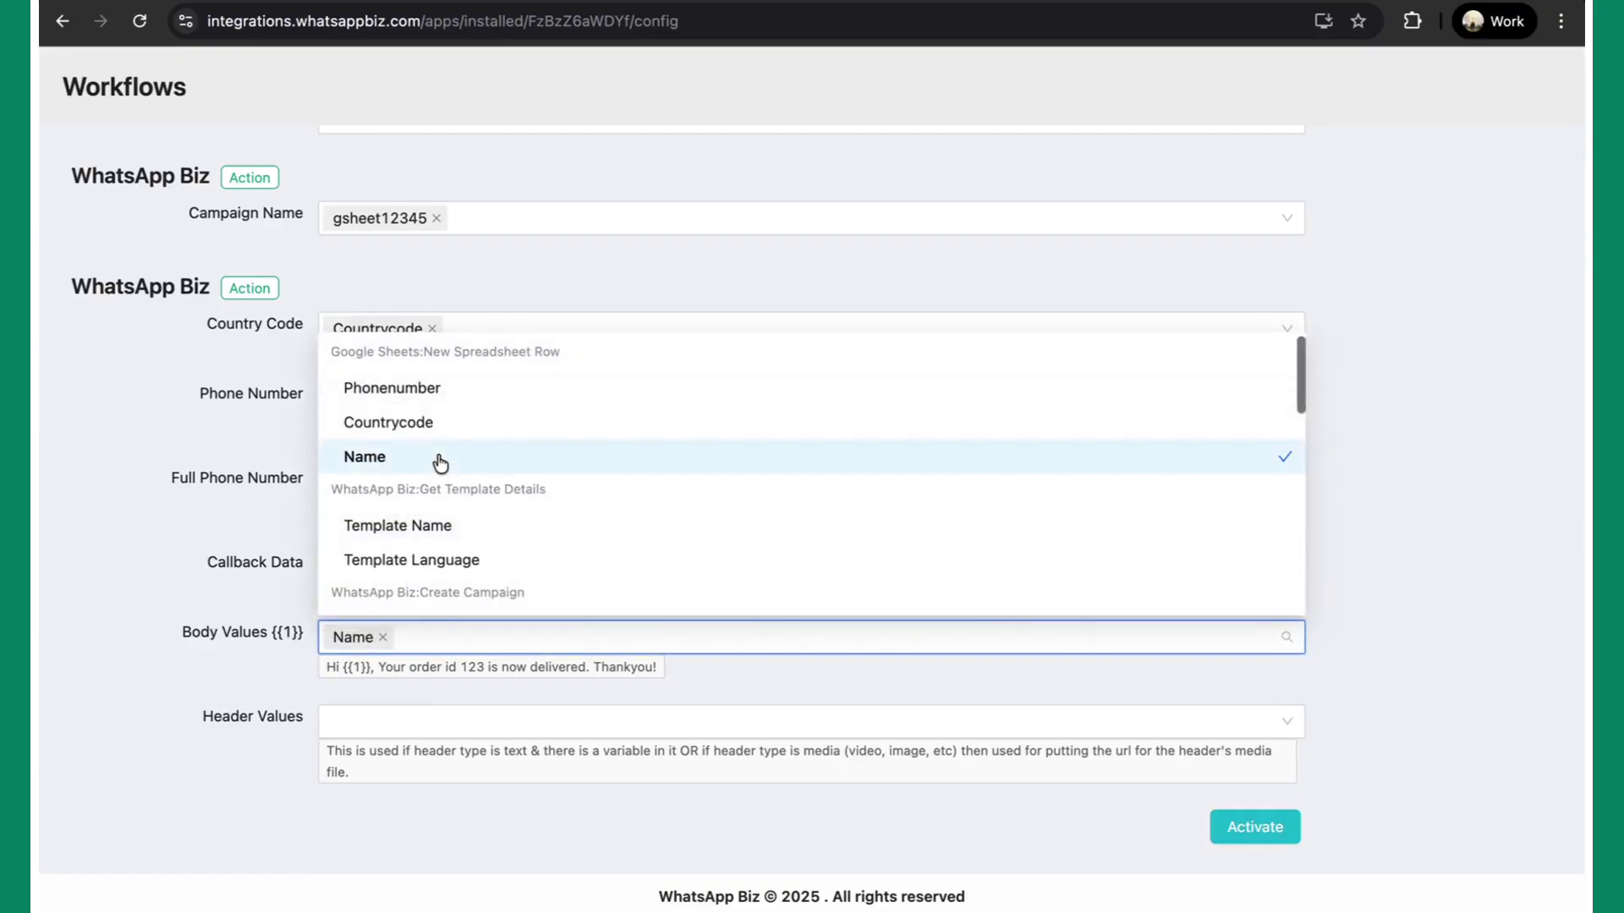
{"action": "left_click", "coordinate": [271, 471]}
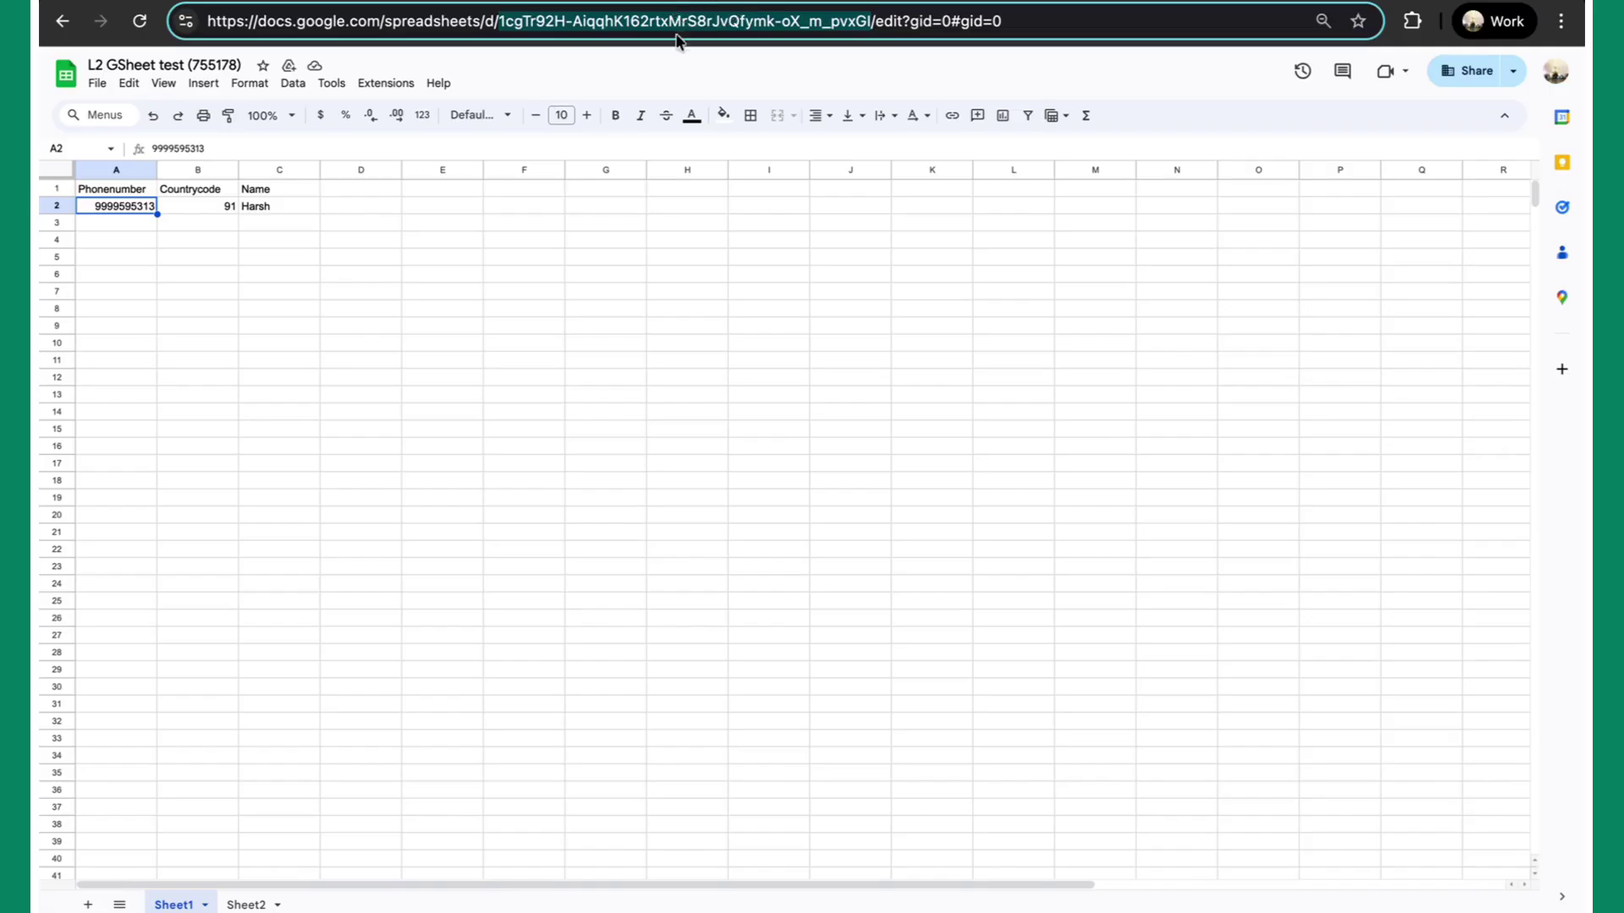
Step: Check the spreadsheet's column headers, then review the mappings in the workflow
{"action": "left_click", "coordinate": [287, 332]}
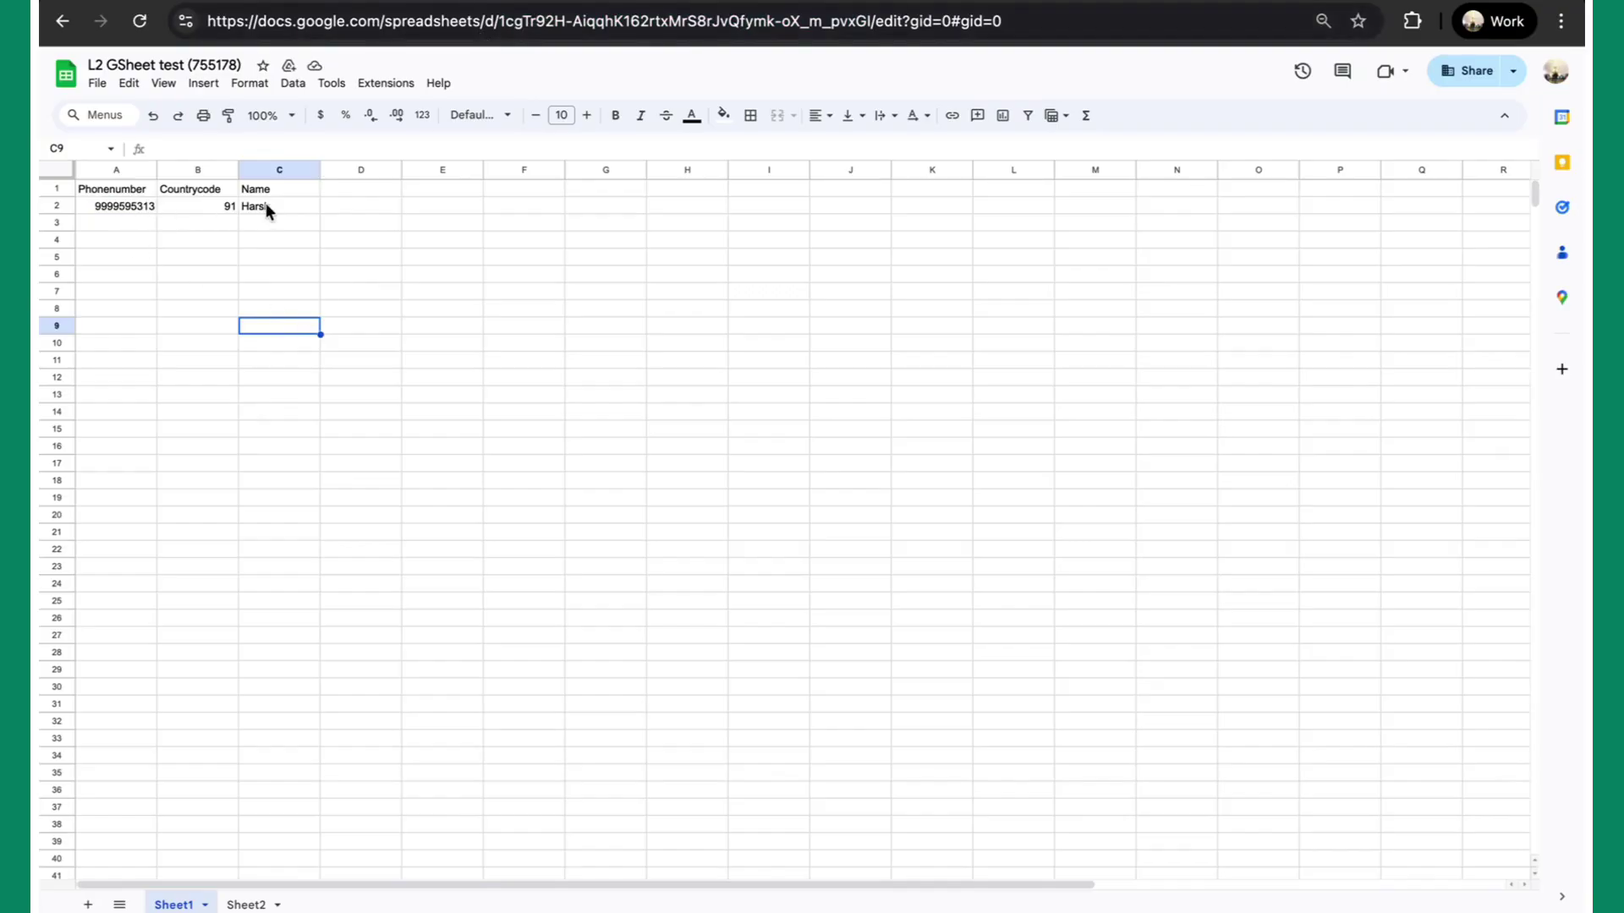
{"action": "key", "text": "ctrl+Tab"}
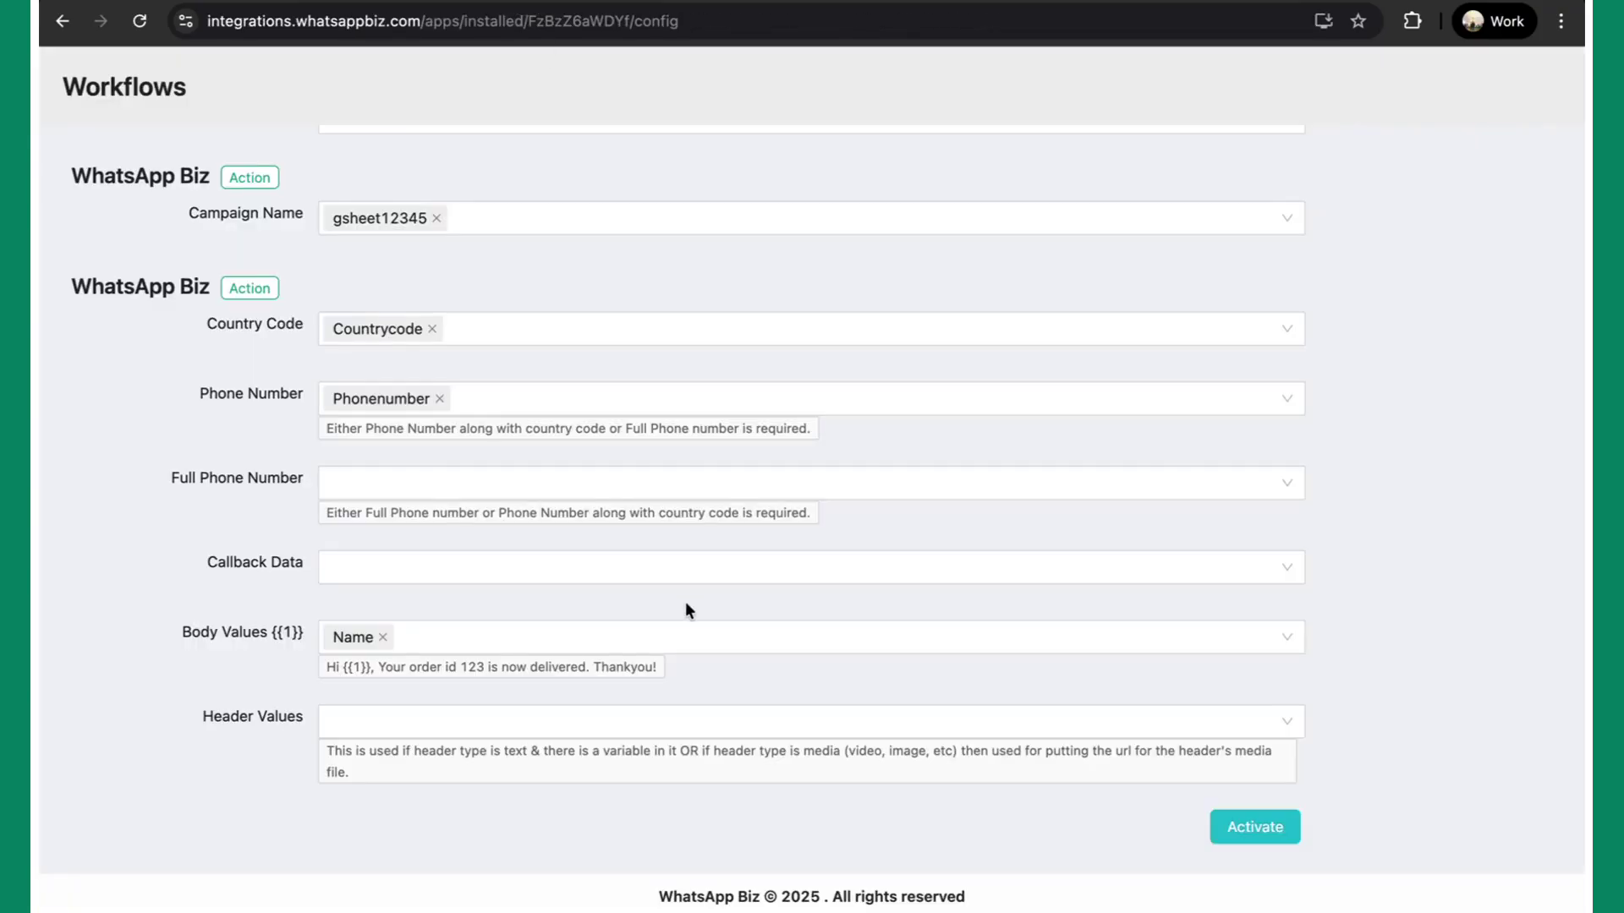
{"action": "scroll", "coordinate": [685, 601], "scroll_direction": "up", "scroll_amount": 1}
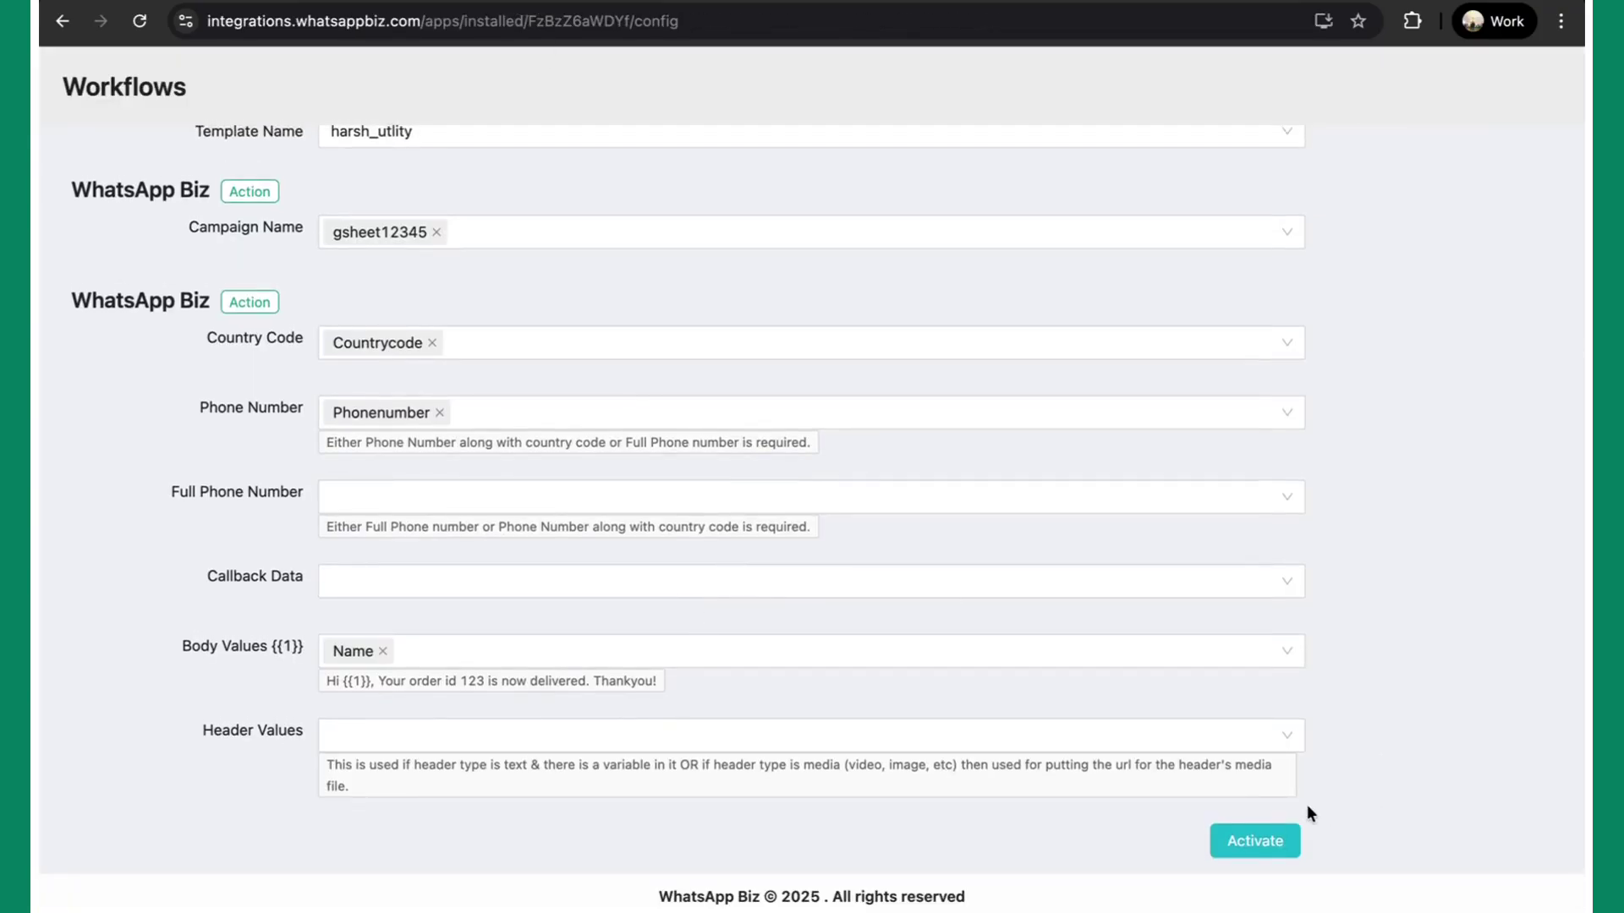
{"action": "scroll", "coordinate": [1308, 806], "scroll_direction": "up", "scroll_amount": 5}
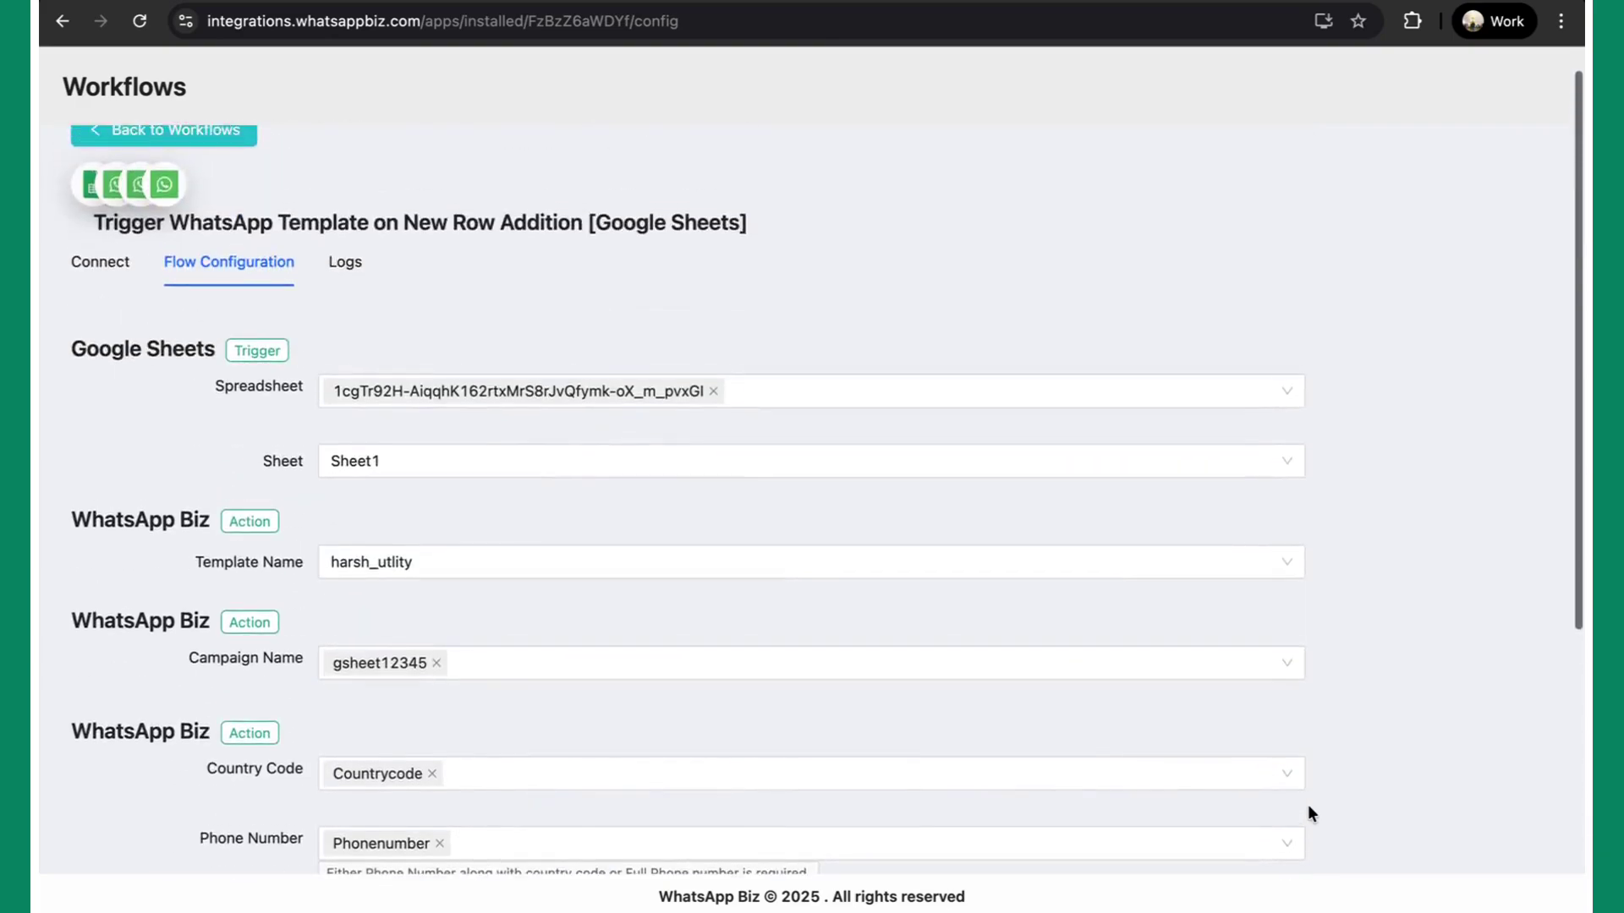
{"action": "scroll", "coordinate": [1307, 806], "scroll_direction": "down", "scroll_amount": 5}
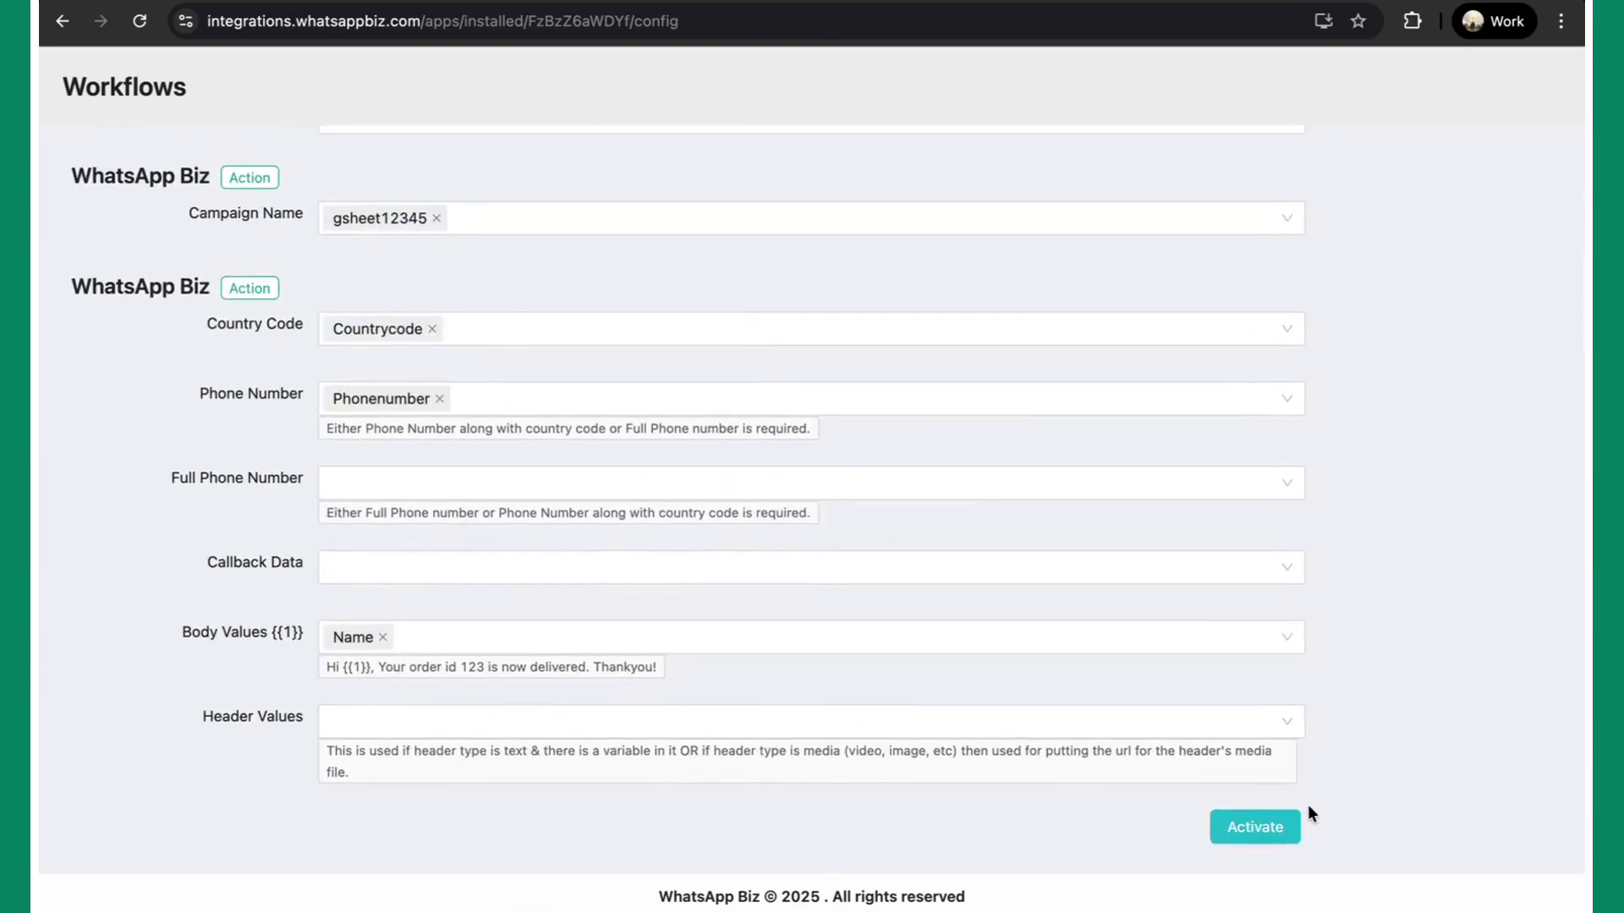
Step: Set the trigger to check every 5 min, save it, and activate the workflow
{"action": "left_click", "coordinate": [1250, 837]}
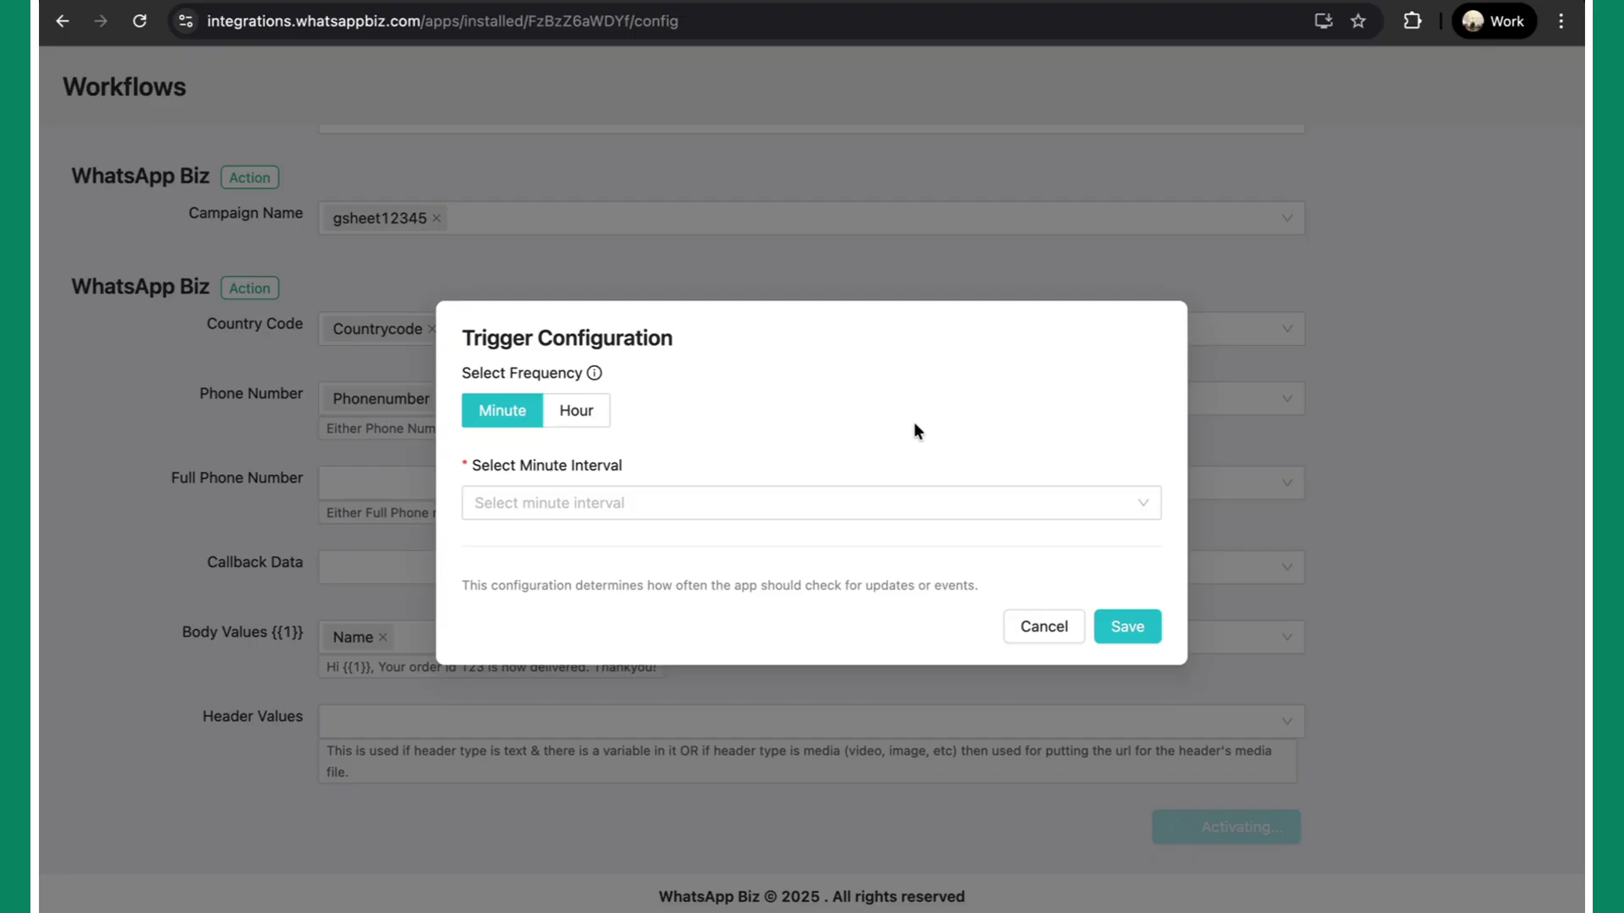
{"action": "left_click", "coordinate": [726, 505]}
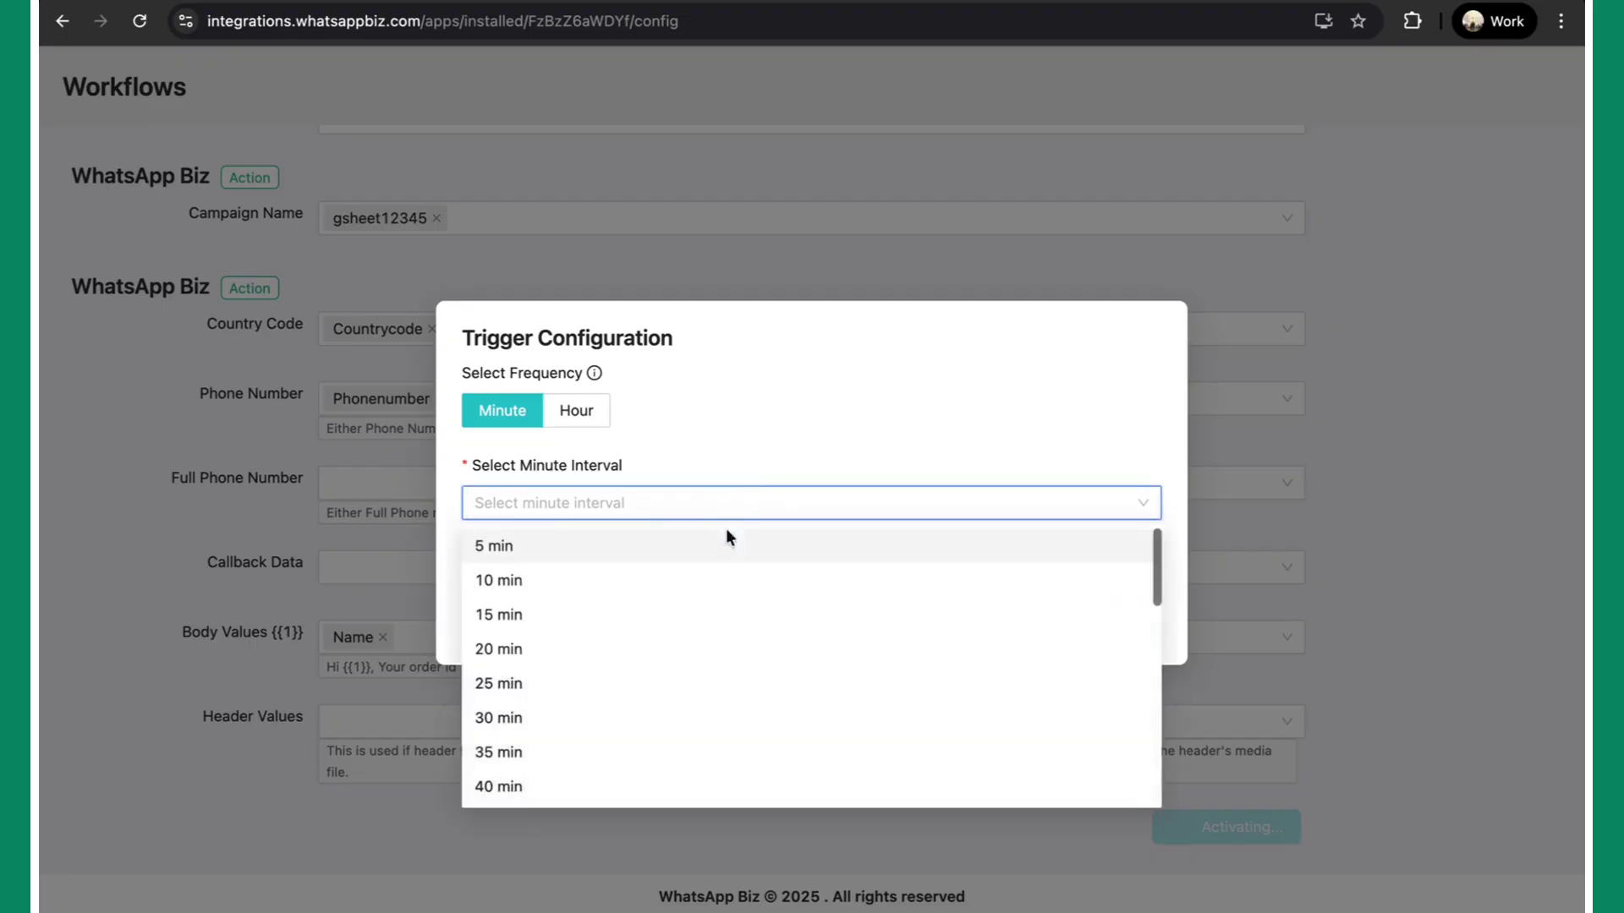
{"action": "left_click", "coordinate": [729, 550]}
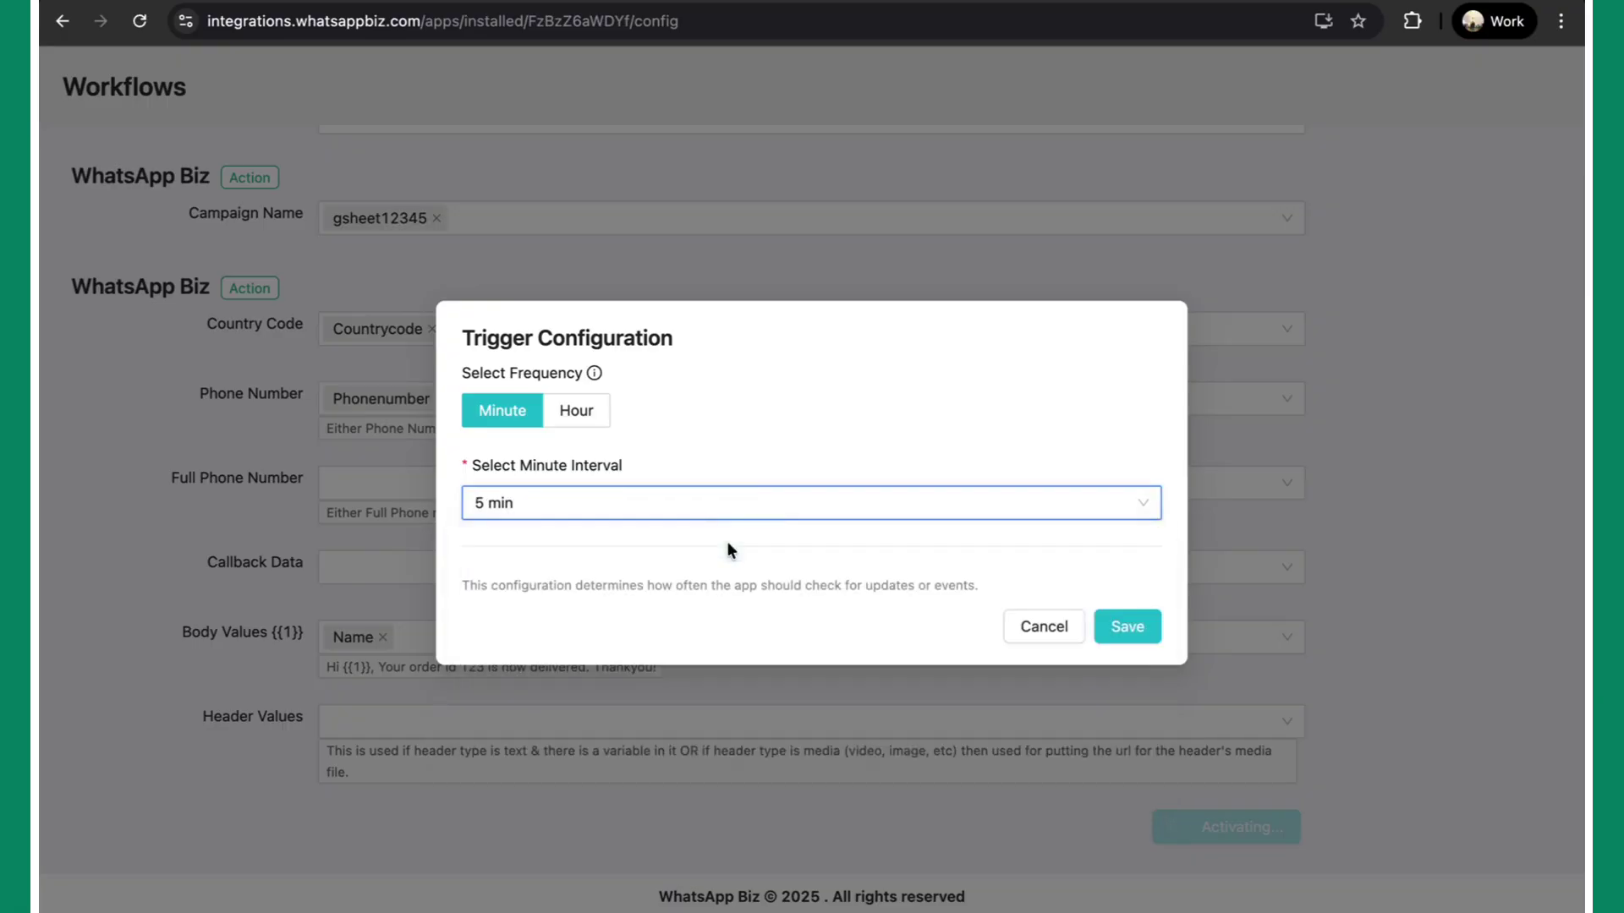
{"action": "left_click", "coordinate": [1123, 635]}
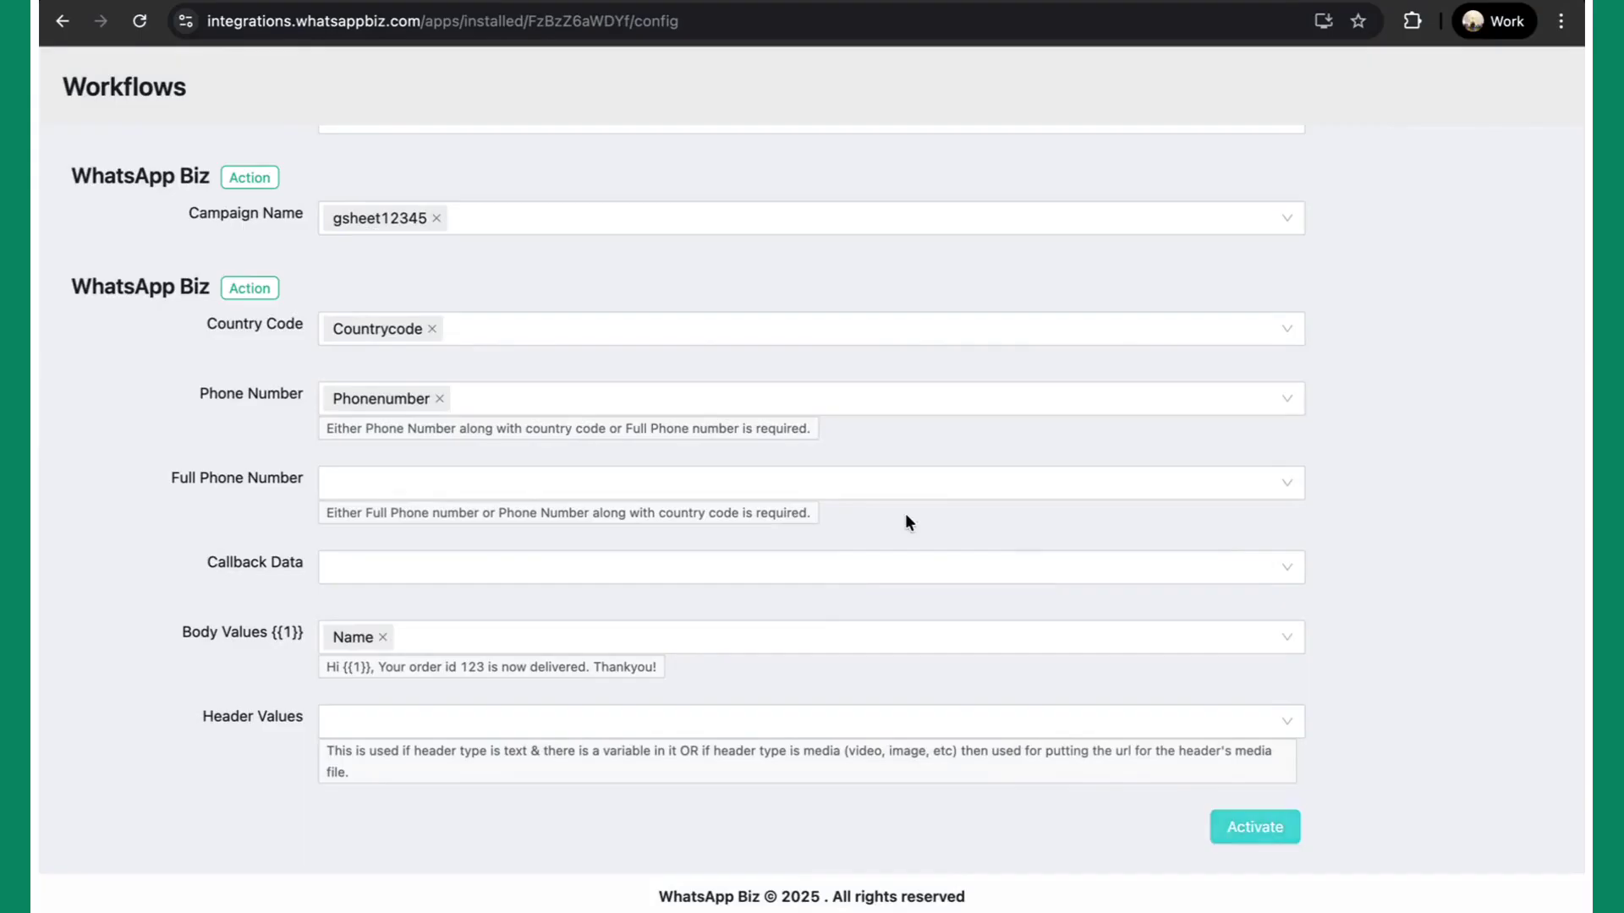
{"action": "left_click", "coordinate": [1250, 824]}
Step: Copy the contact's phone number, country code and name from row 2 into row 3
{"action": "scroll", "coordinate": [541, 165], "scroll_direction": "up", "scroll_amount": 6}
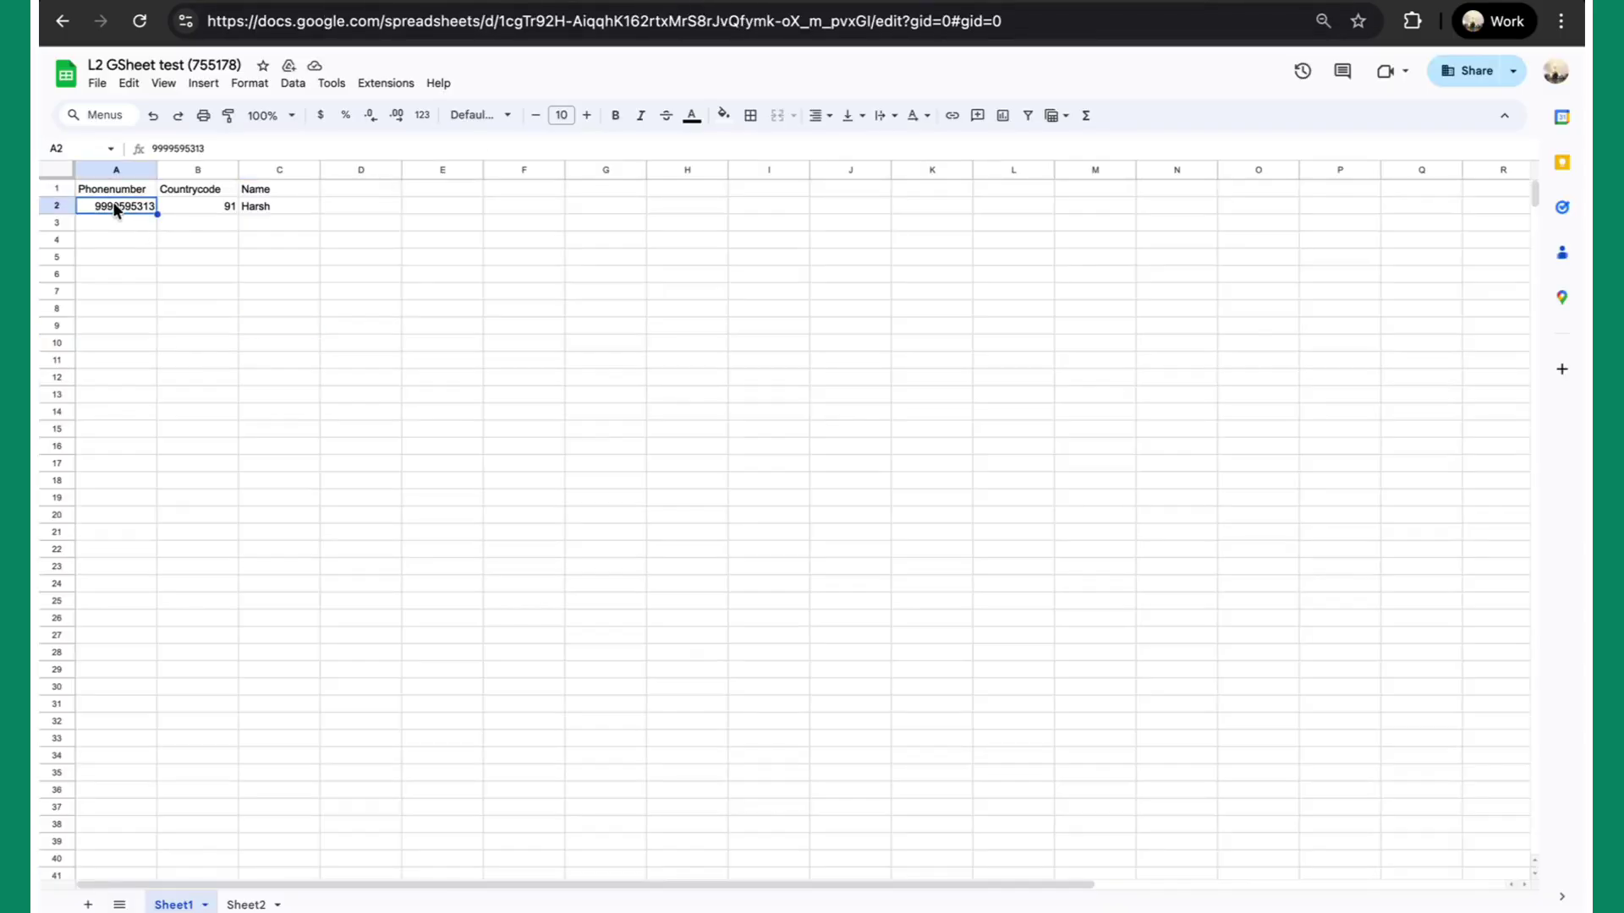
{"action": "key", "text": "shift+Right"}
{"action": "key", "text": "shift+Right"}
{"action": "key", "text": "ctrl+c"}
{"action": "key", "text": "Down"}
{"action": "key", "text": "ctrl+v"}
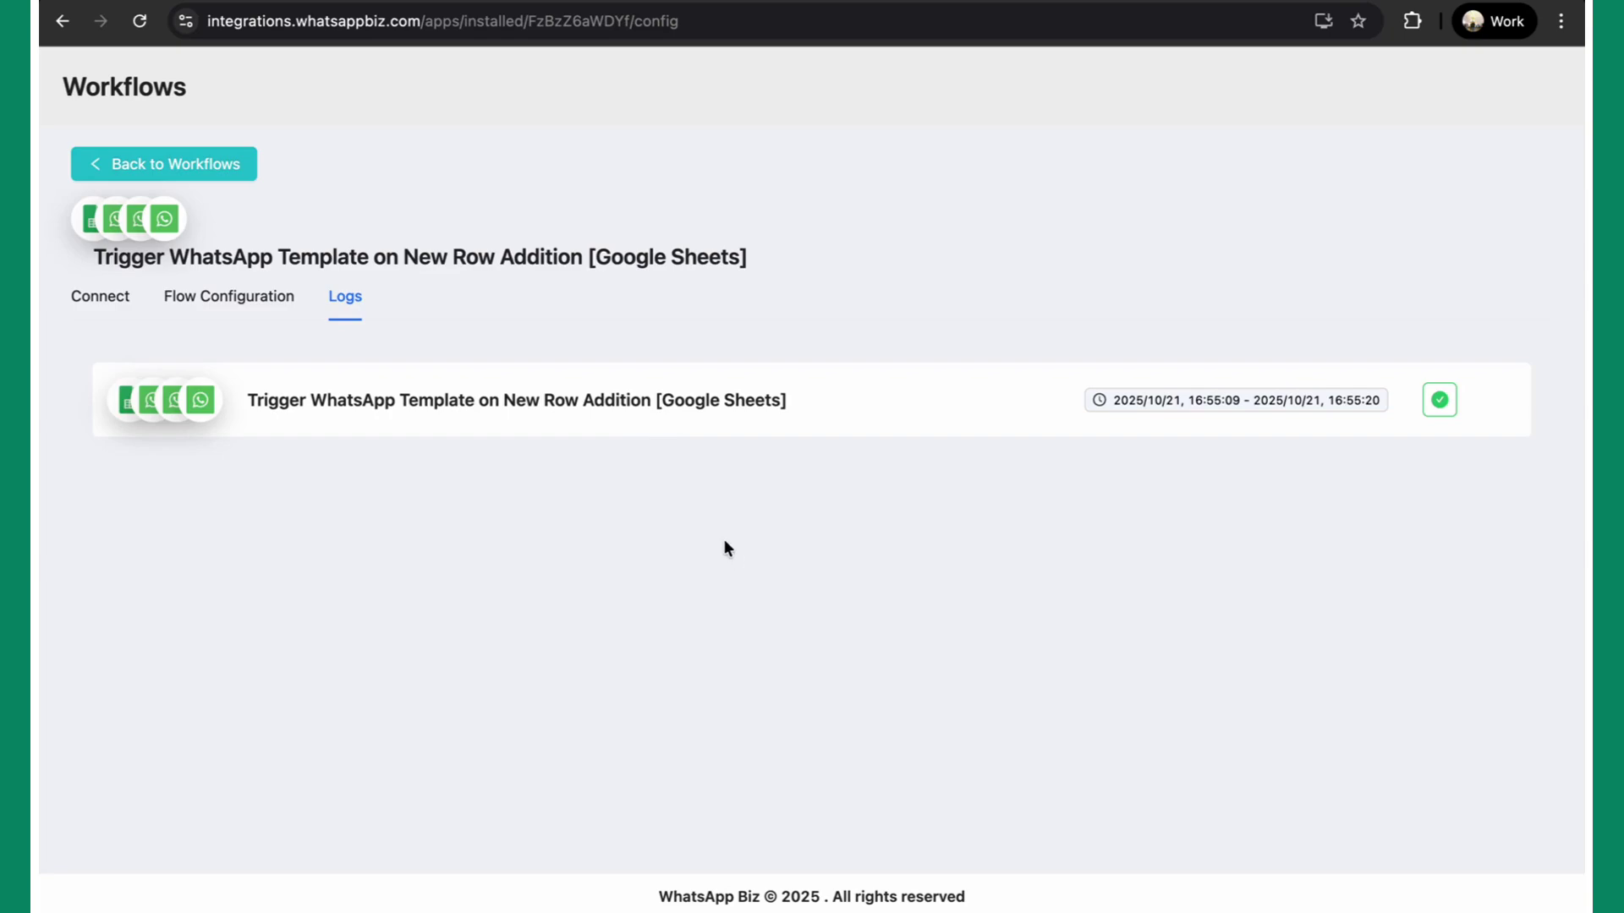
Step: Check the Office chat in WhatsApp for the order-delivered message, then return to the browser
{"action": "key", "text": "ctrl+Left"}
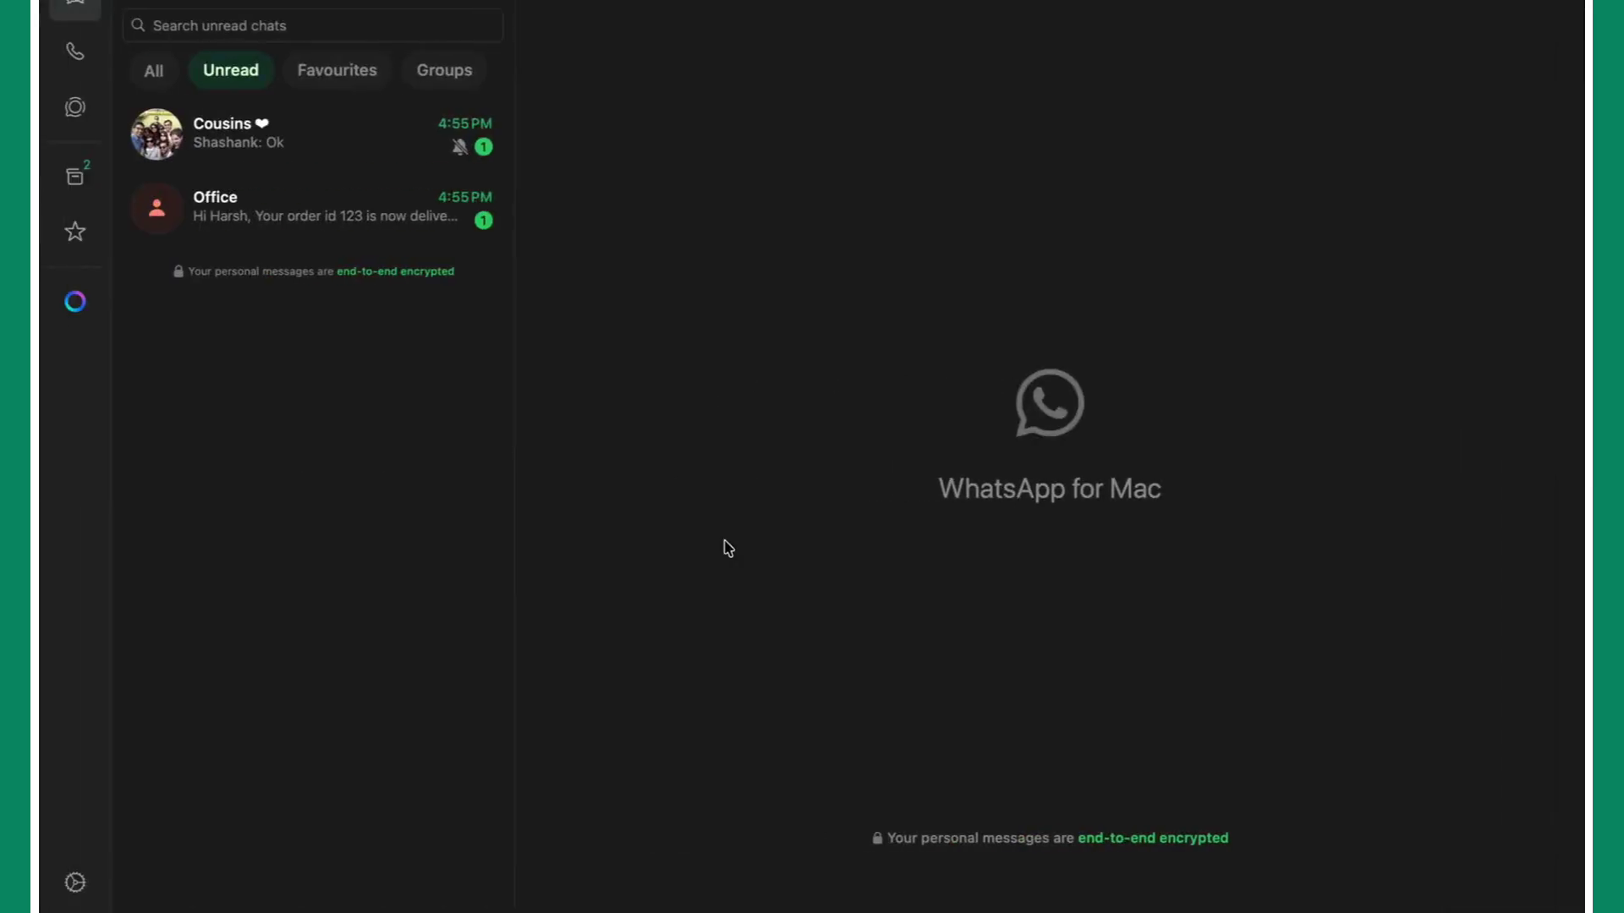
{"action": "left_click", "coordinate": [236, 207]}
{"action": "mouse_move", "coordinate": [689, 443]}
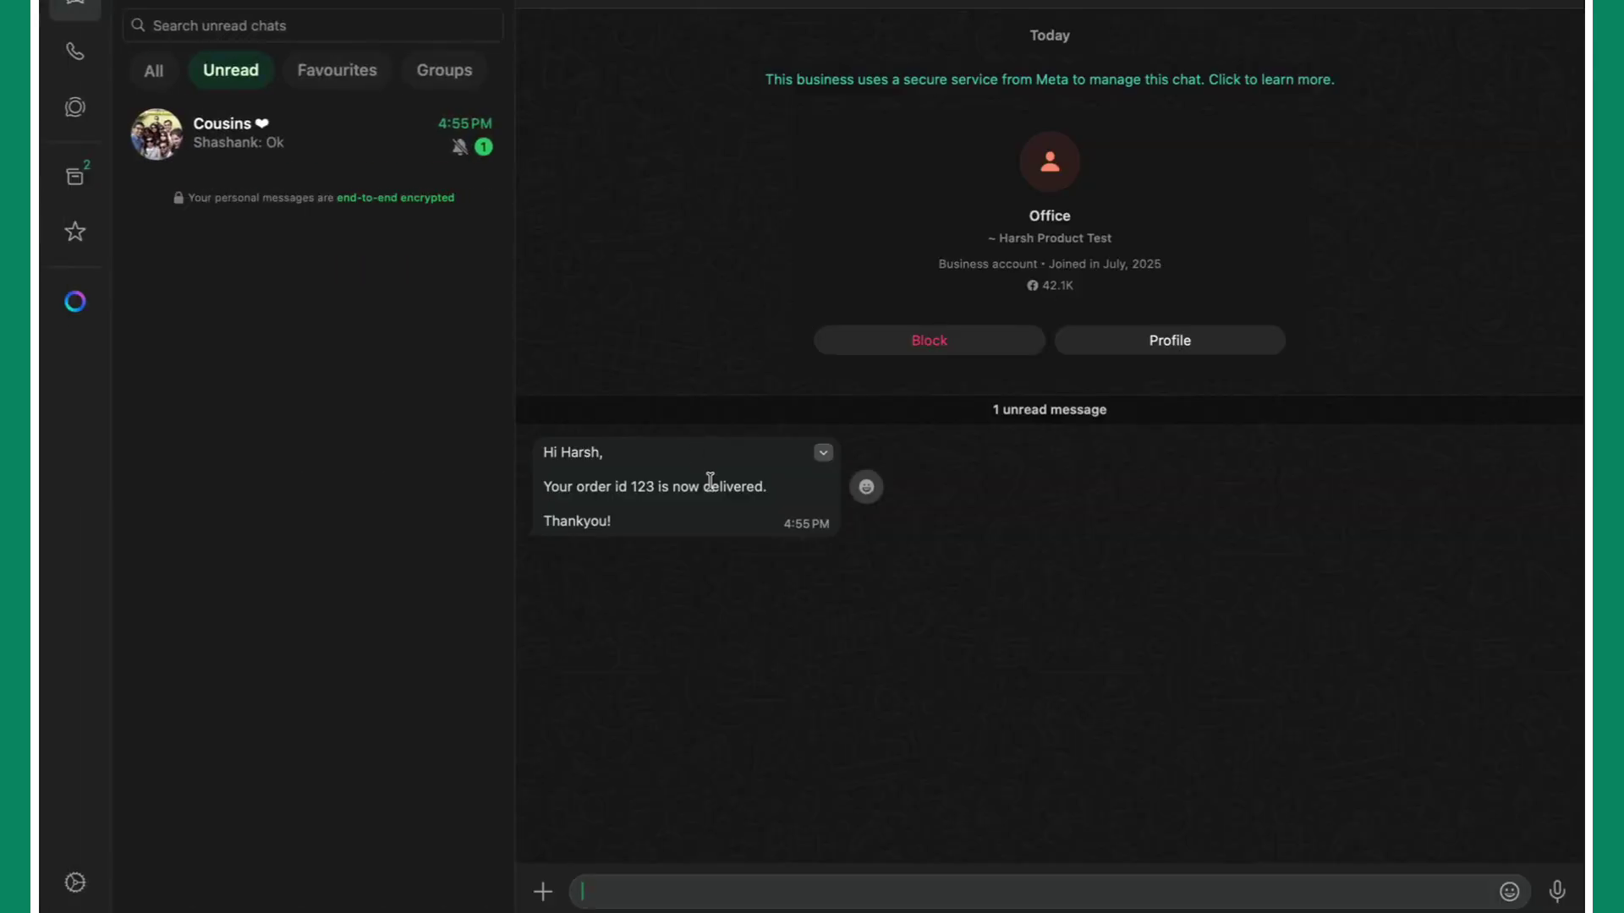
{"action": "key", "text": "ctrl+Right"}
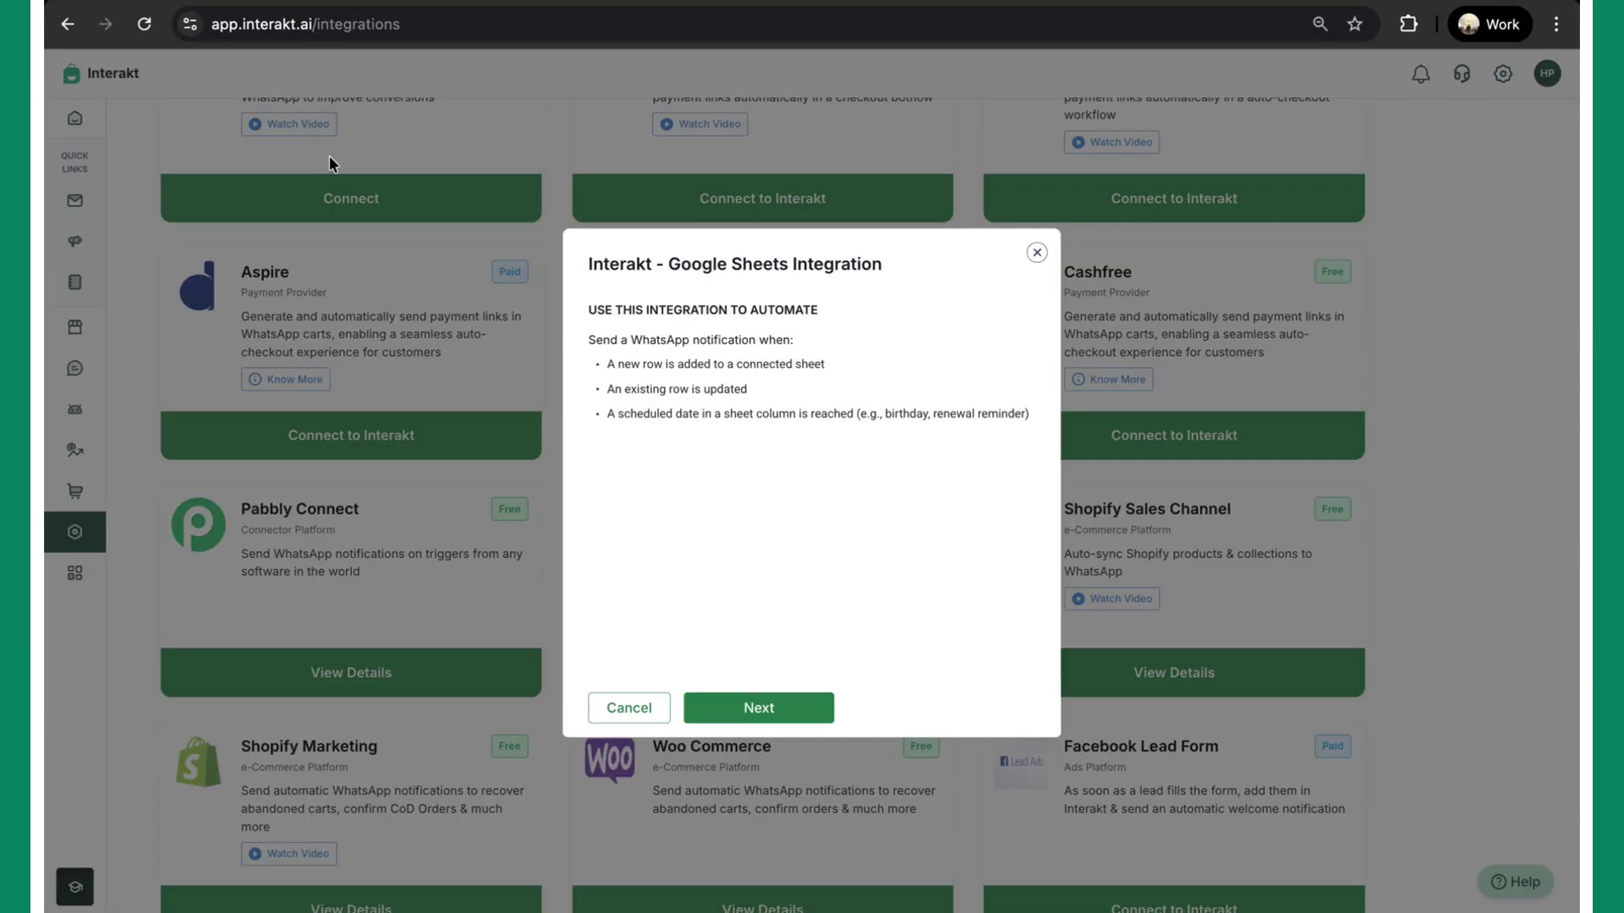
Step: Close the Google Sheets dialog, open gsheet12345 under API campaigns and refresh its data
{"action": "left_click", "coordinate": [329, 161]}
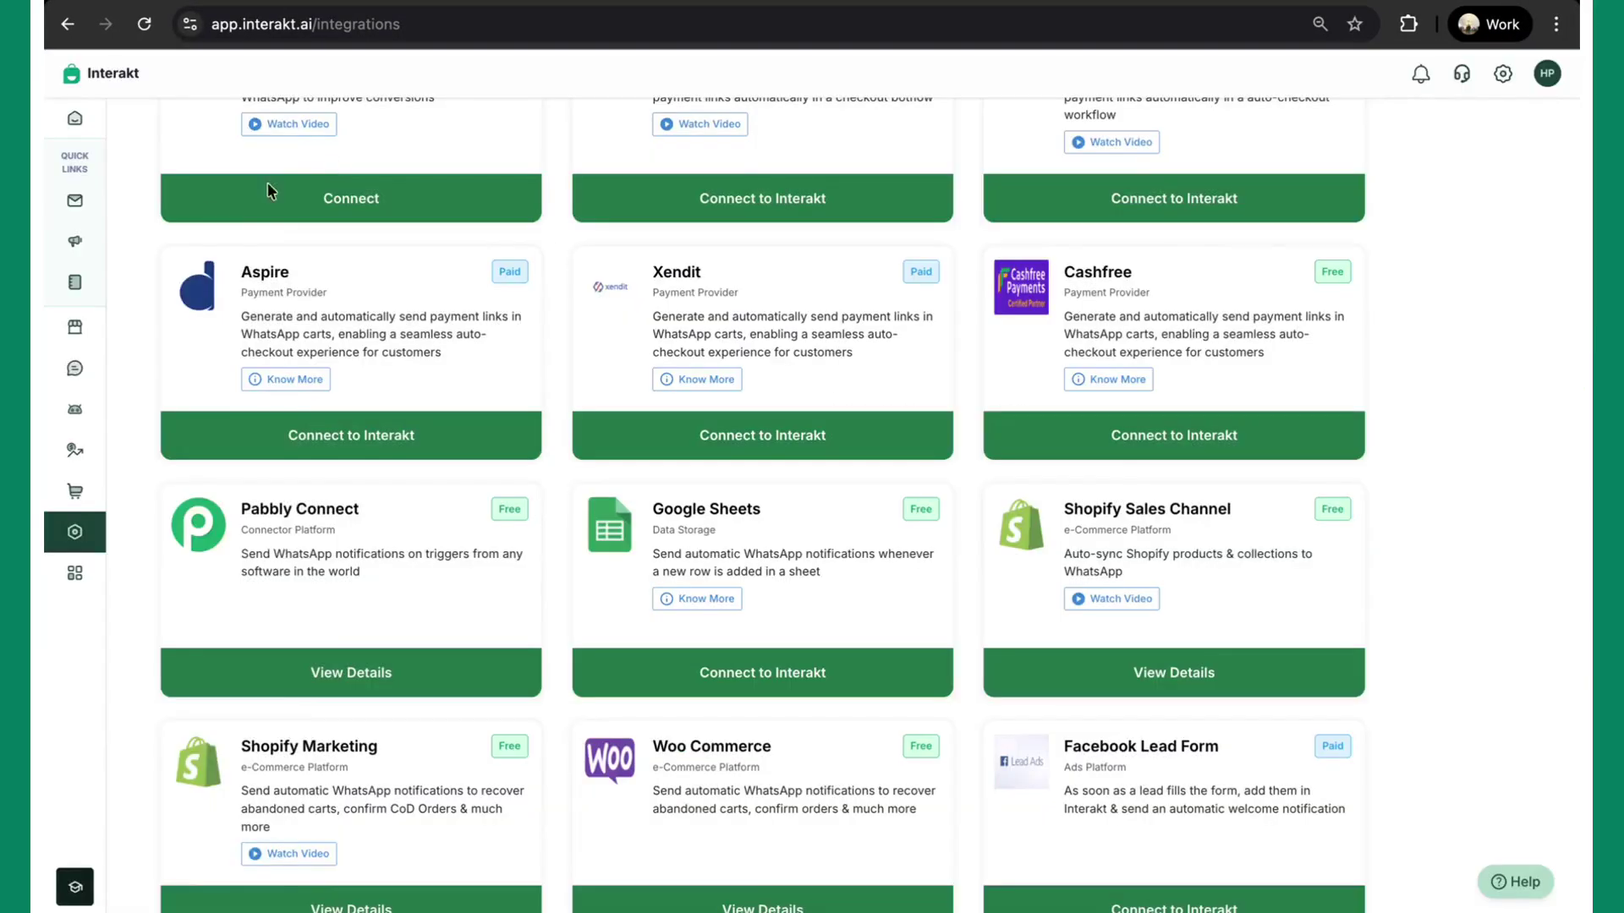
{"action": "mouse_move", "coordinate": [110, 315]}
{"action": "left_click", "coordinate": [170, 235]}
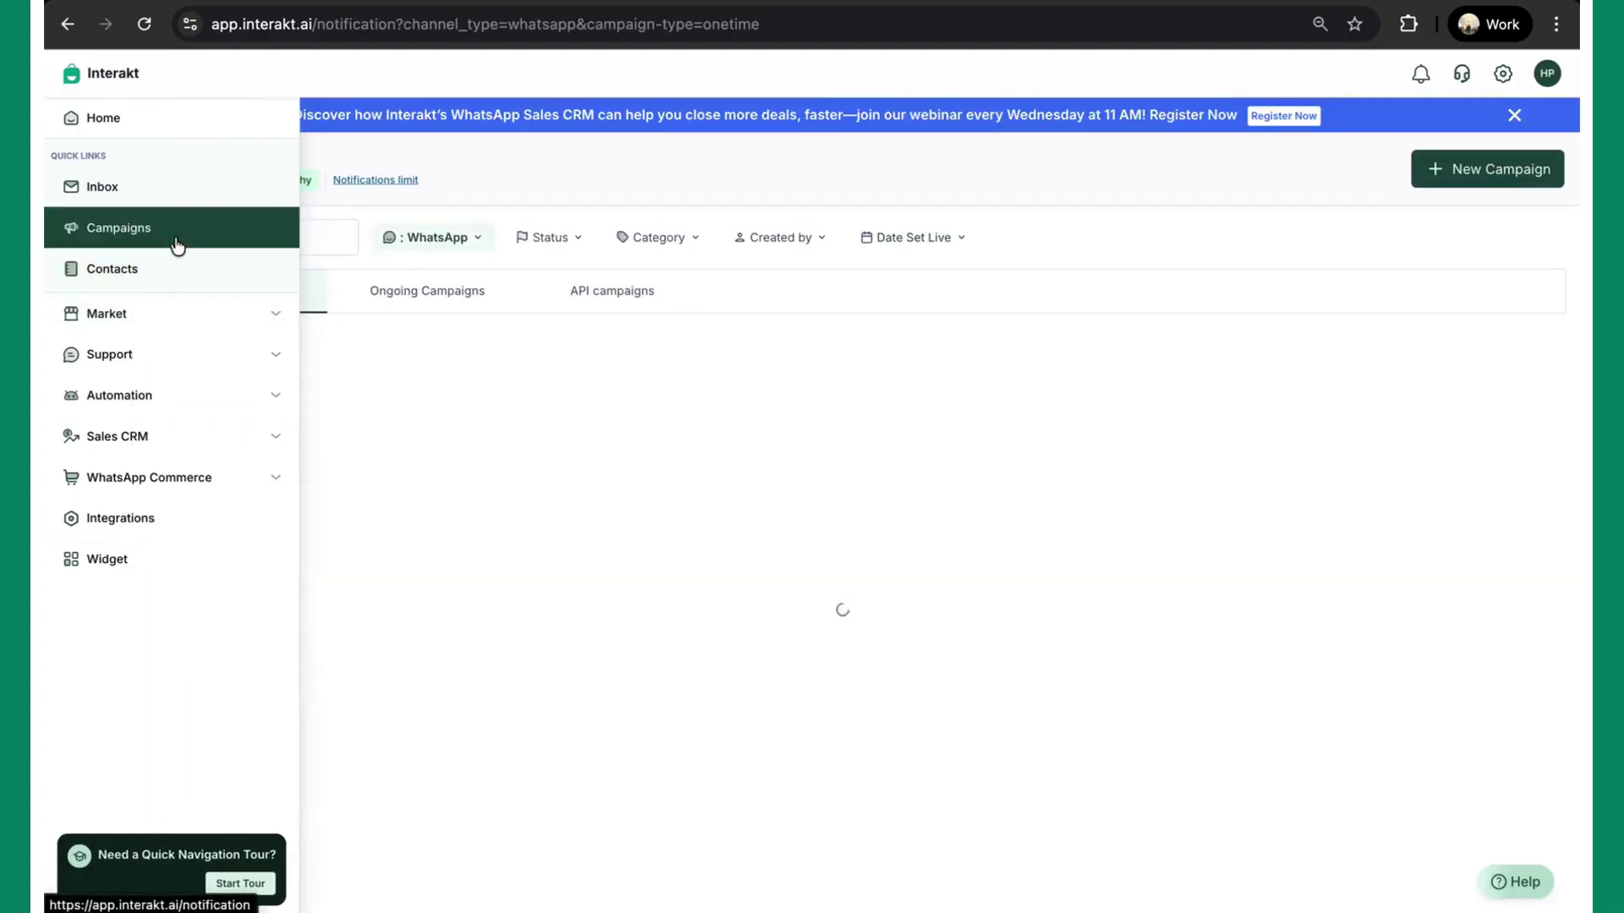
{"action": "left_click", "coordinate": [594, 304]}
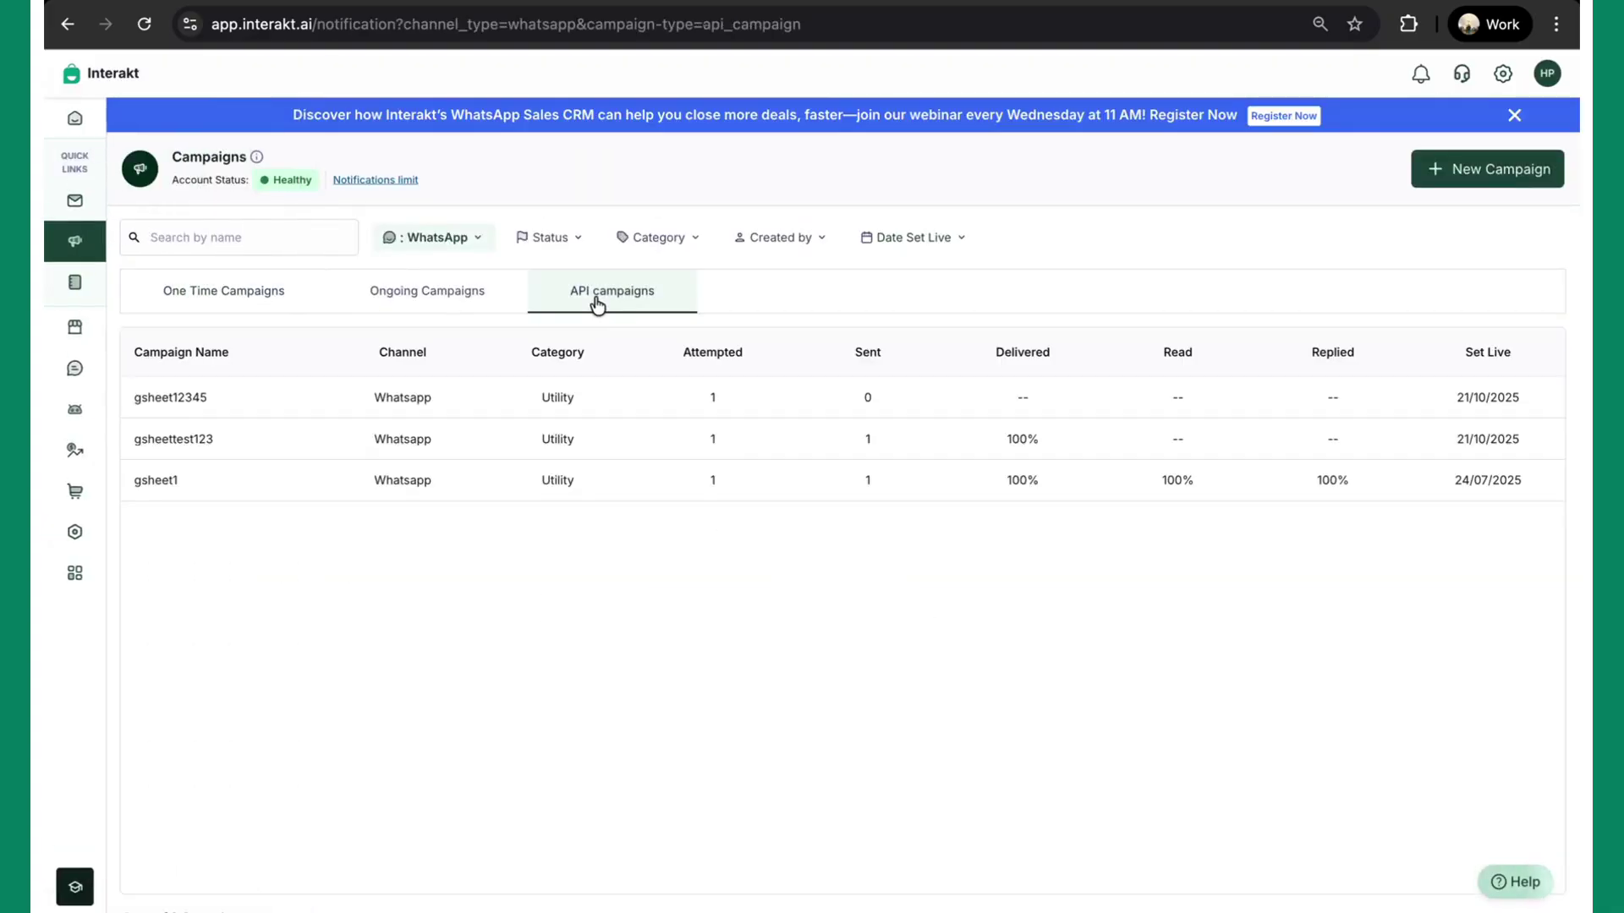
{"action": "left_click", "coordinate": [219, 406]}
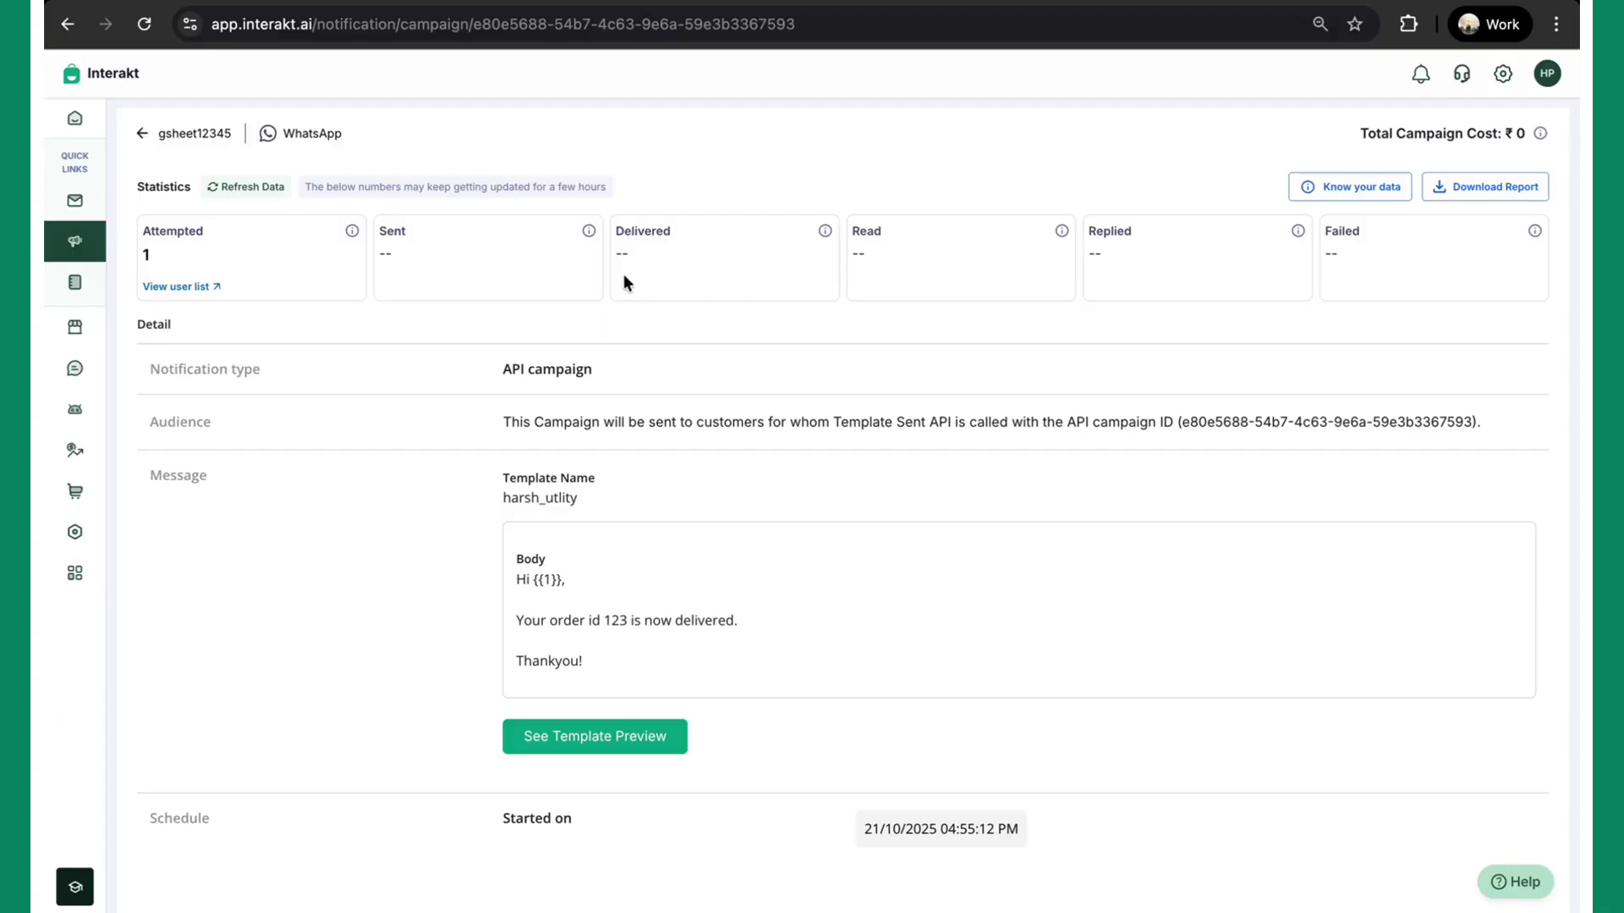
{"action": "left_click", "coordinate": [255, 194]}
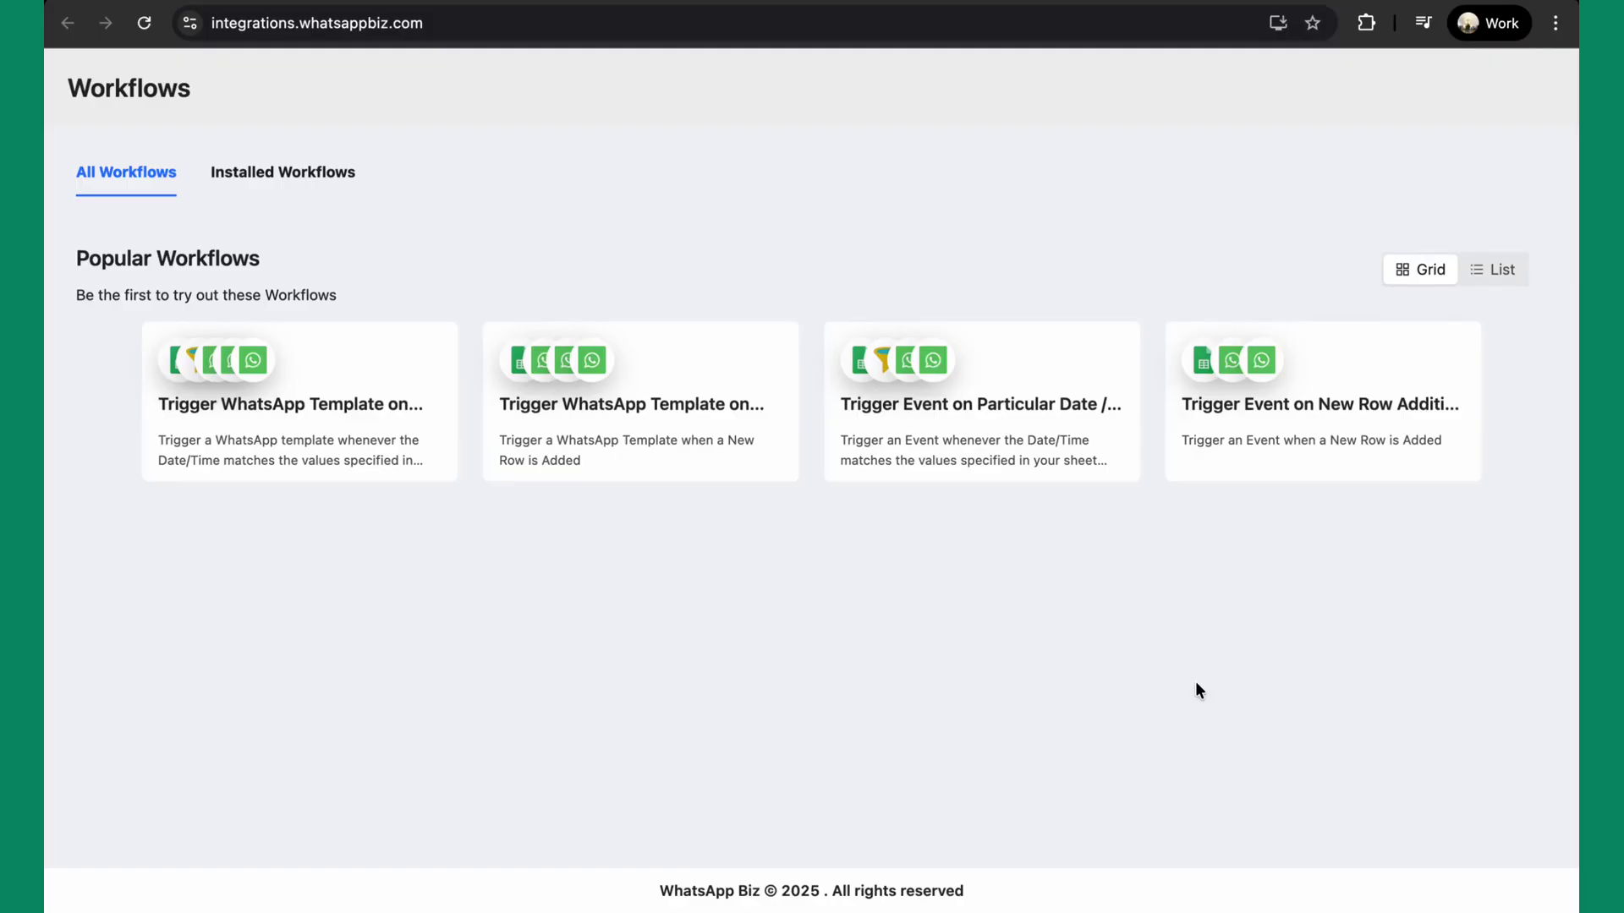
Step: Open the 'Trigger Event on Particular Date / Time [Google Sheets]' workflow card
{"action": "left_click", "coordinate": [982, 412]}
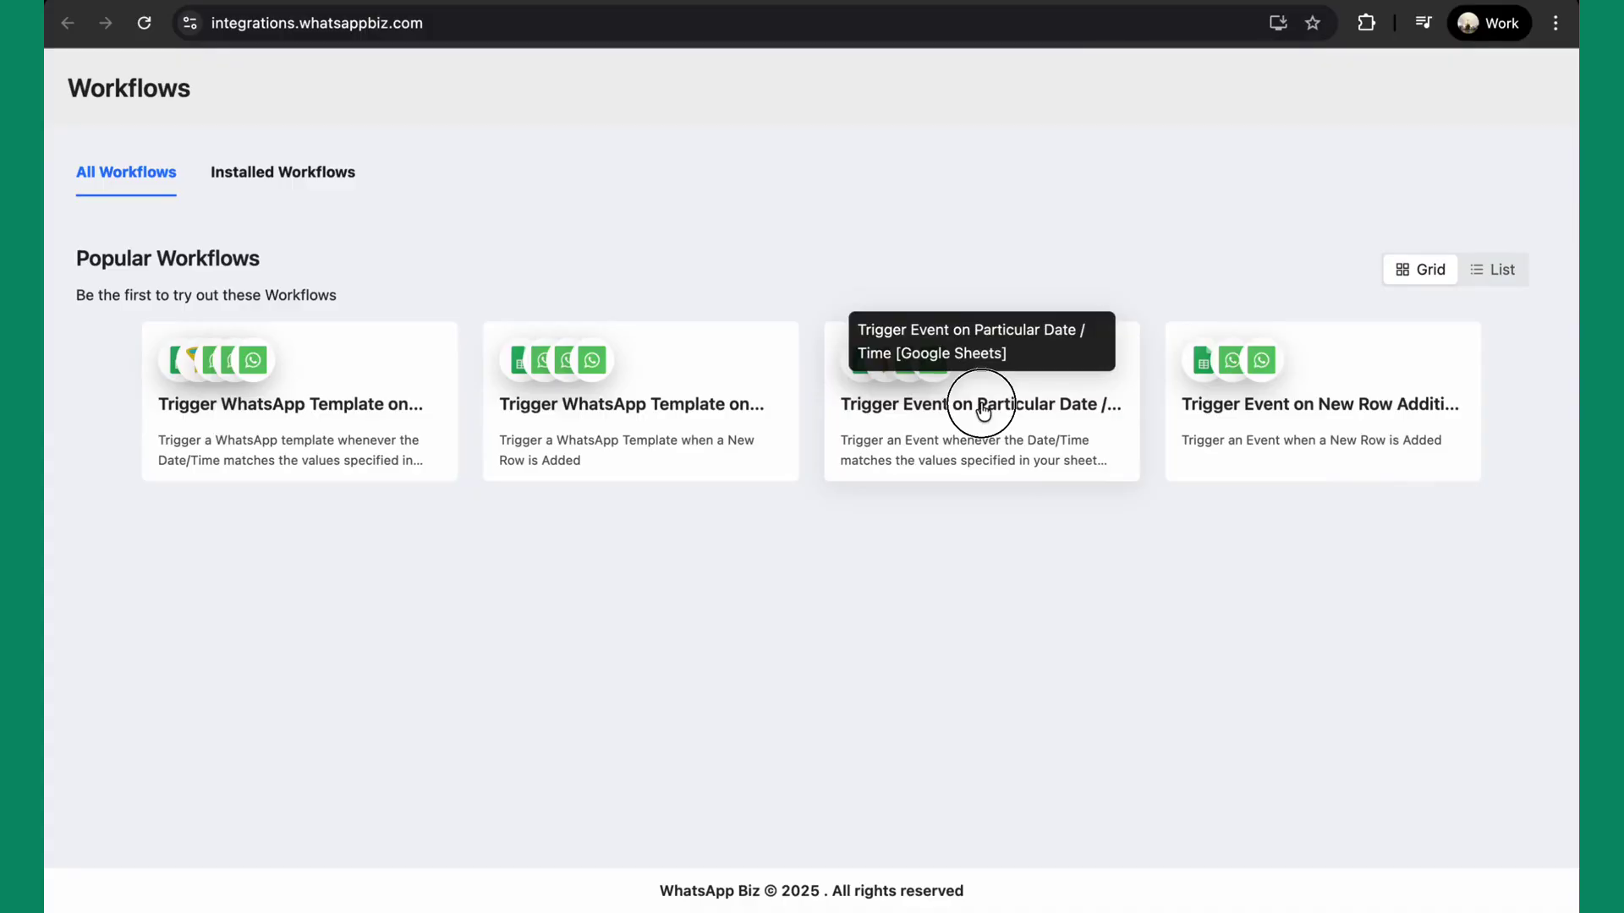
{"action": "left_click", "coordinate": [983, 409]}
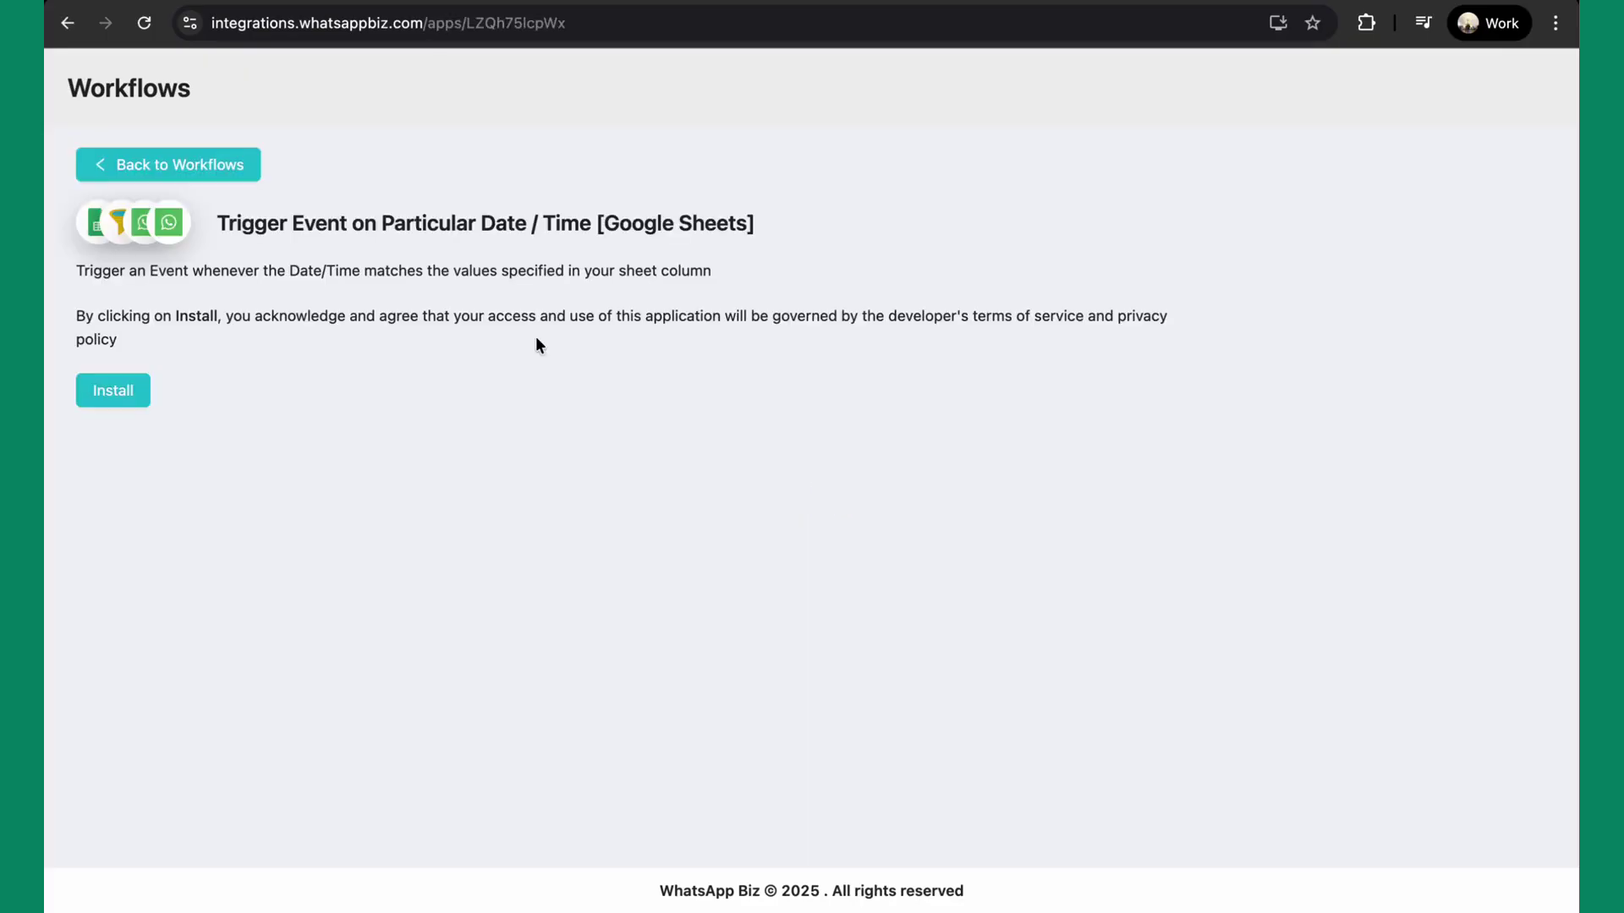
Step: Install the date/time workflow and authorise a Google account for Google Sheets
{"action": "left_click", "coordinate": [122, 390]}
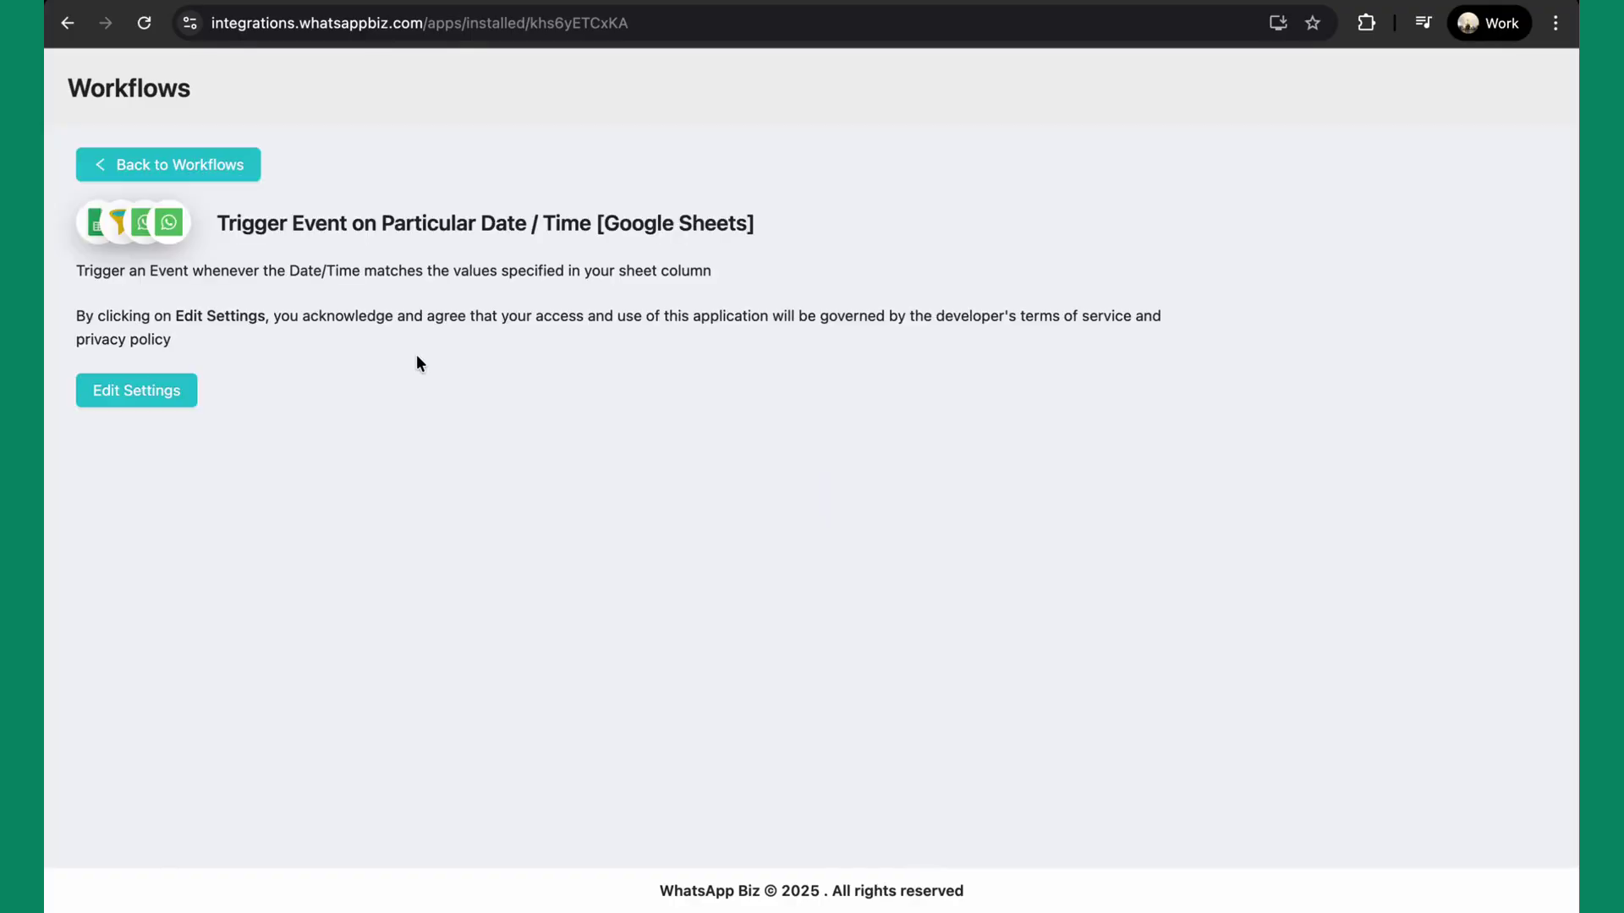
{"action": "left_click", "coordinate": [151, 393]}
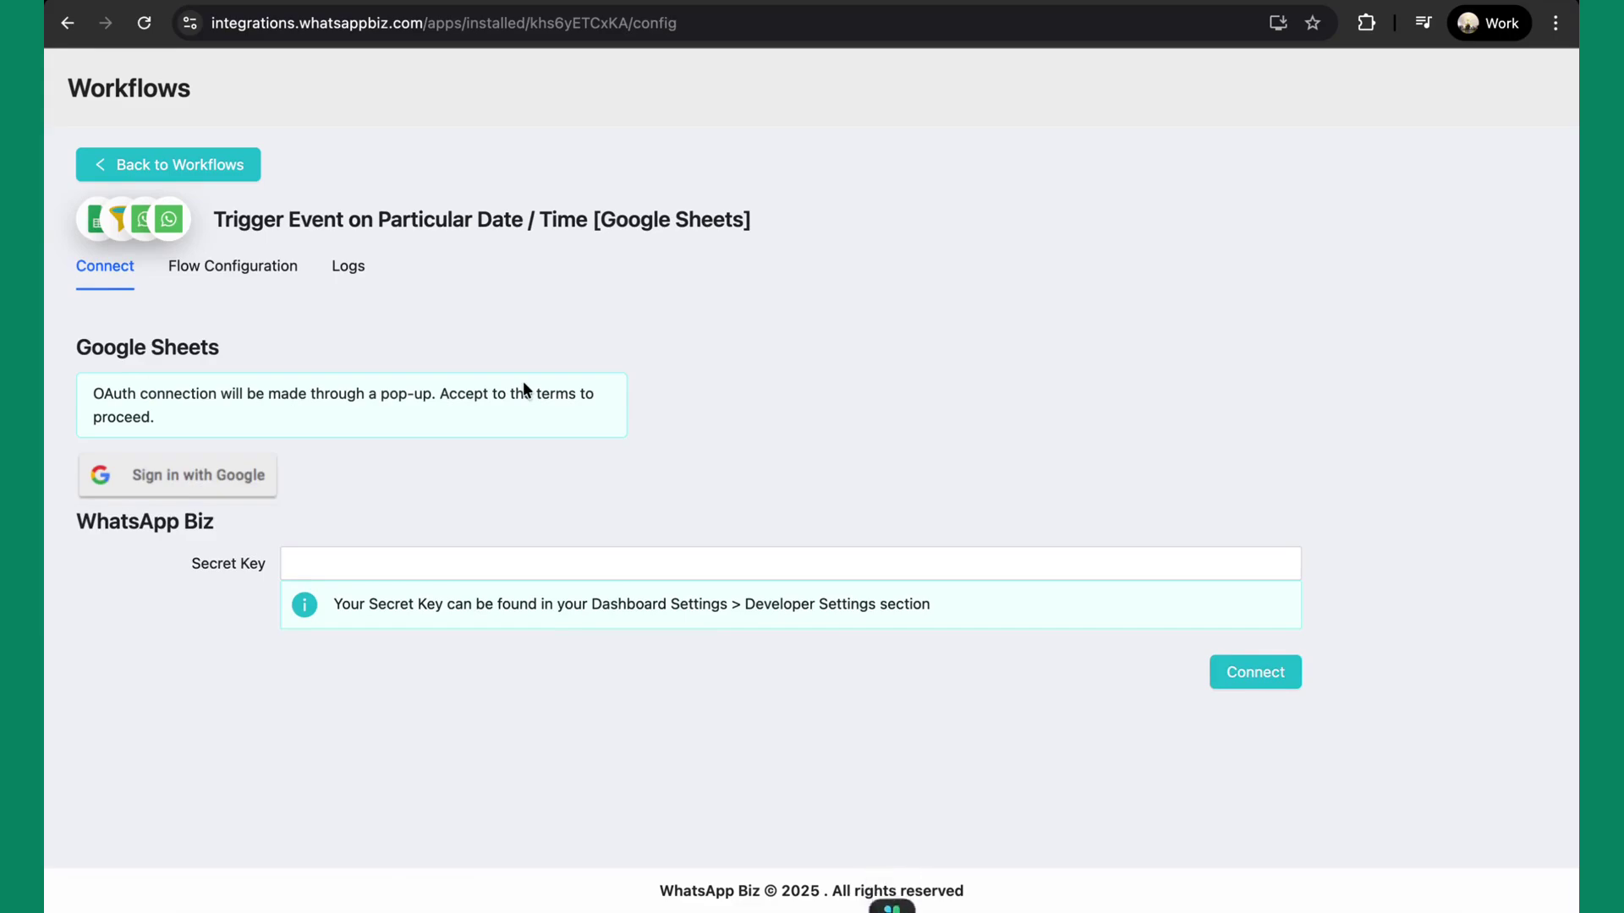
{"action": "left_click", "coordinate": [181, 474]}
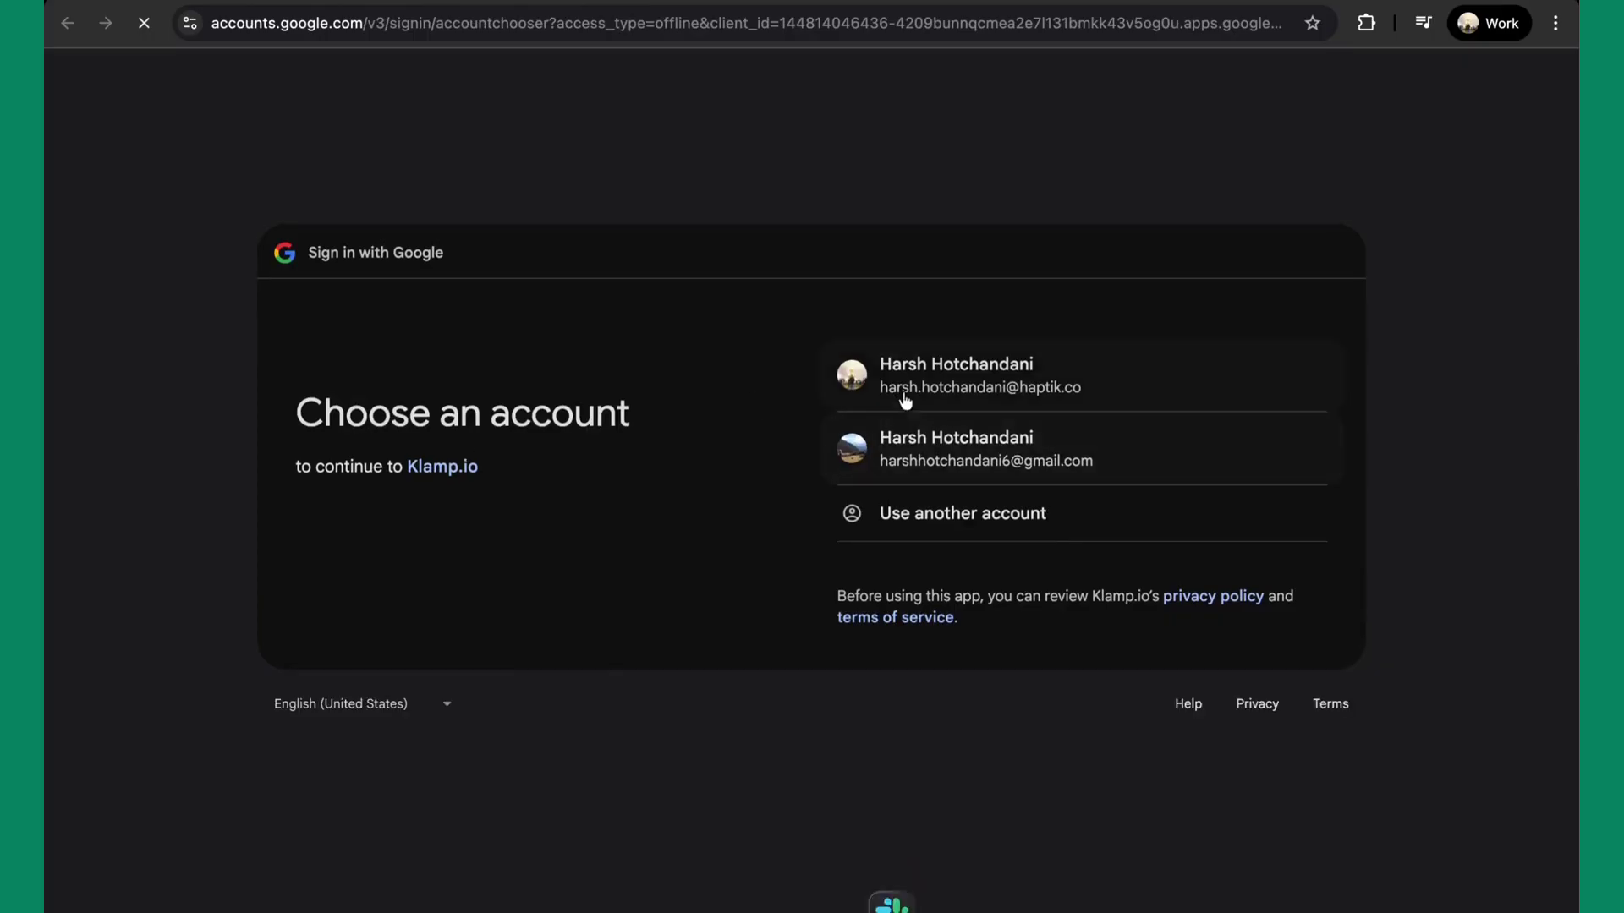
{"action": "left_click", "coordinate": [904, 393]}
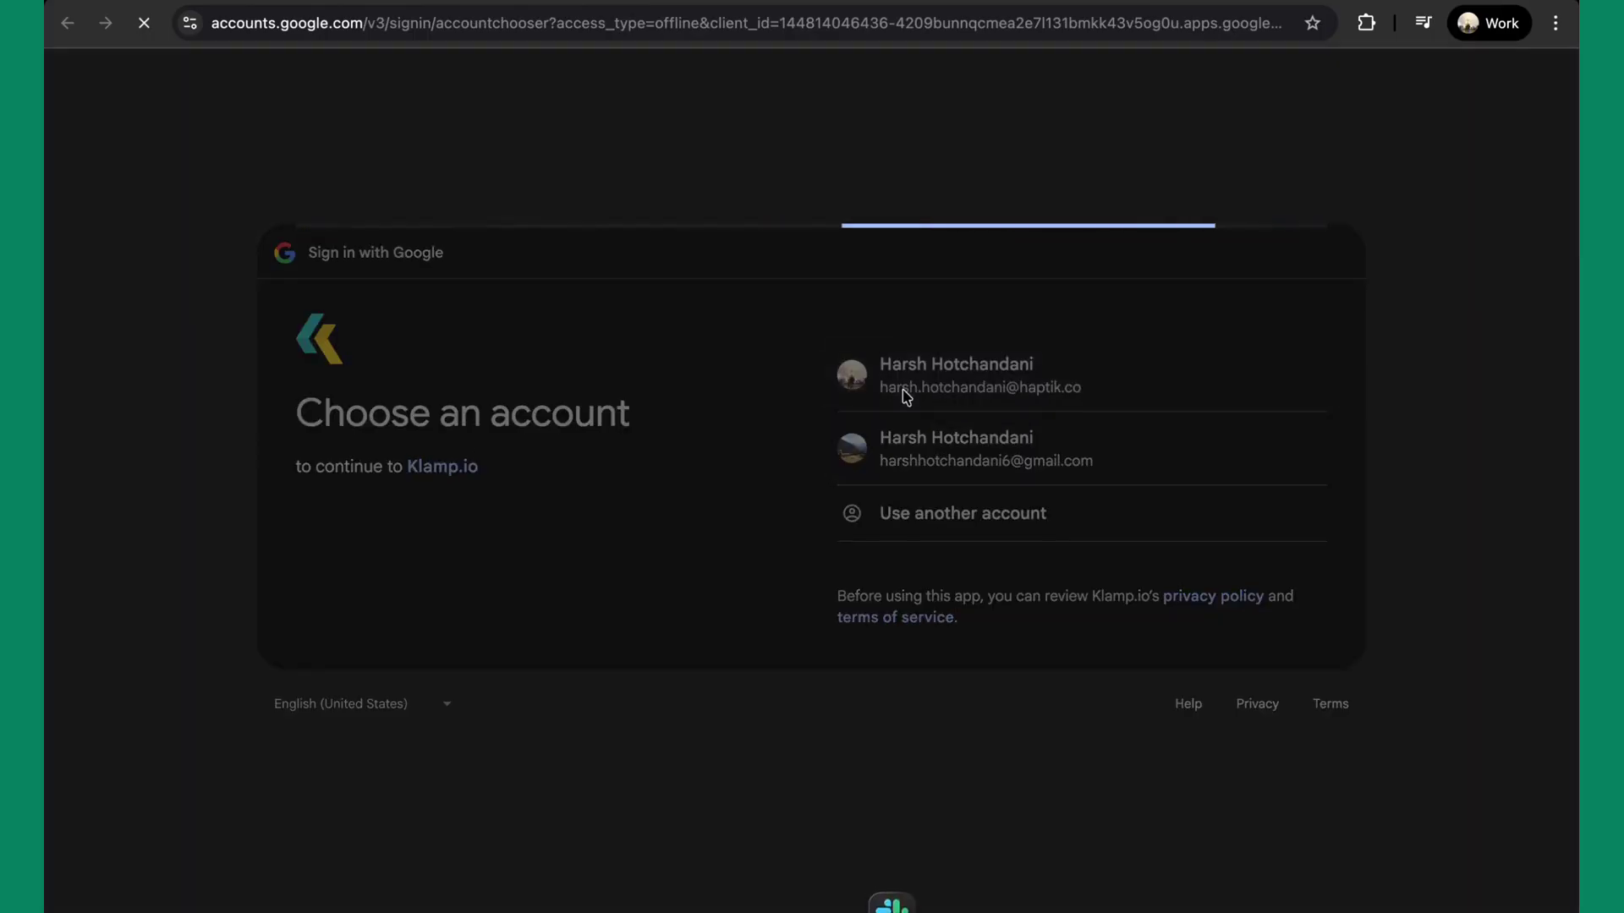
{"action": "left_click", "coordinate": [1189, 661]}
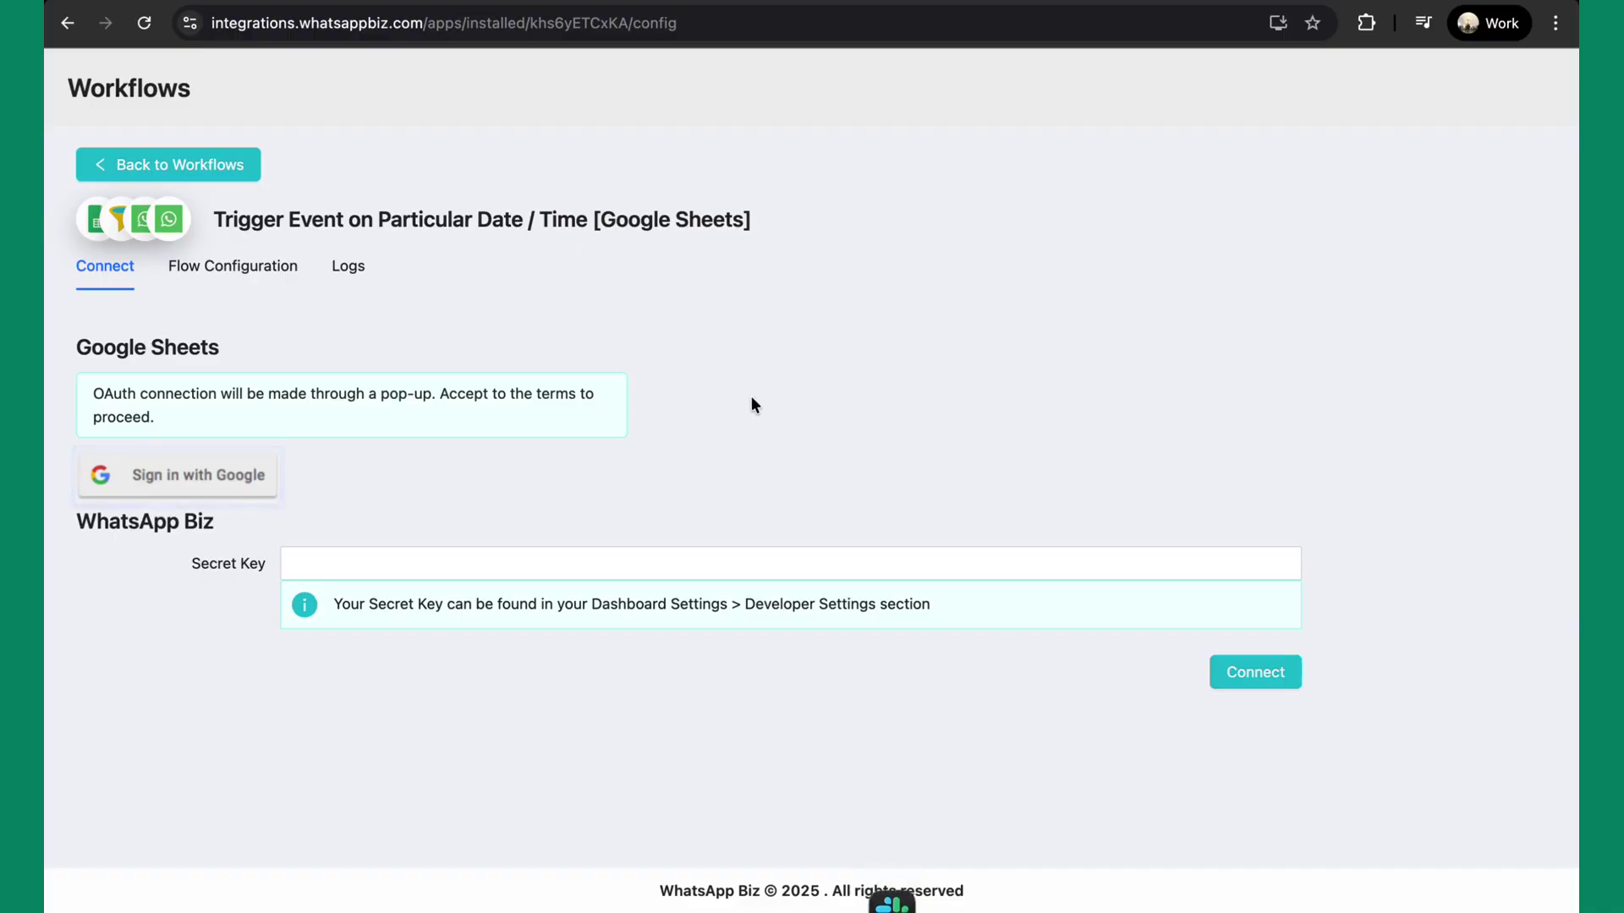
Step: Connect WhatsApp Biz using the pasted Interakt API key as the Secret Key
{"action": "left_click", "coordinate": [528, 550]}
{"action": "key", "text": "ctrl+v"}
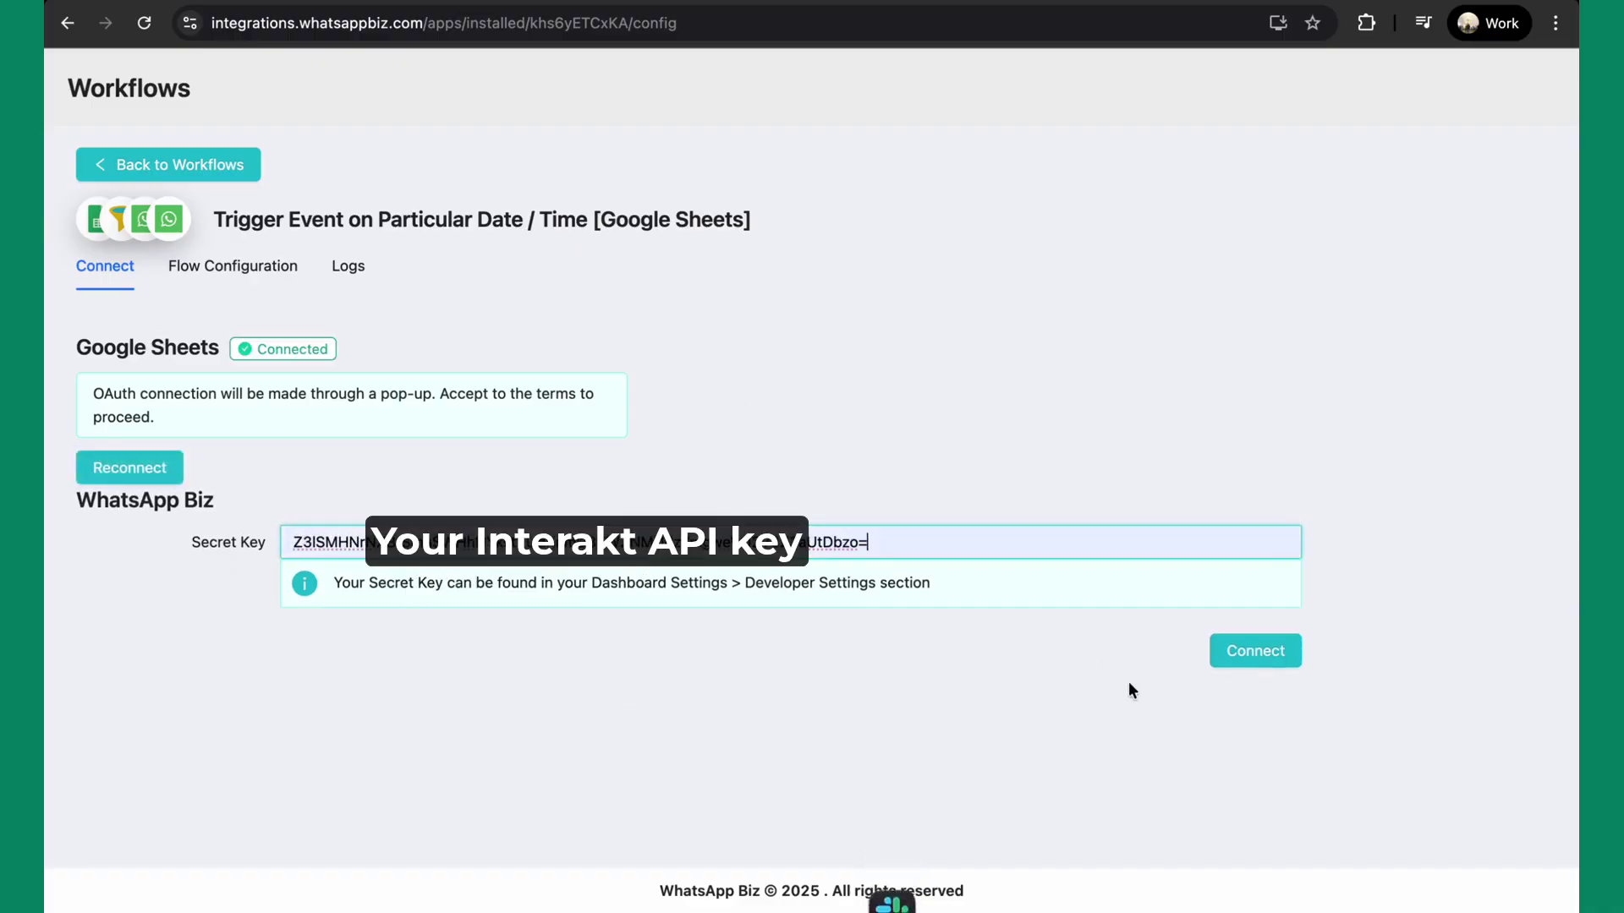
{"action": "left_click", "coordinate": [1258, 650]}
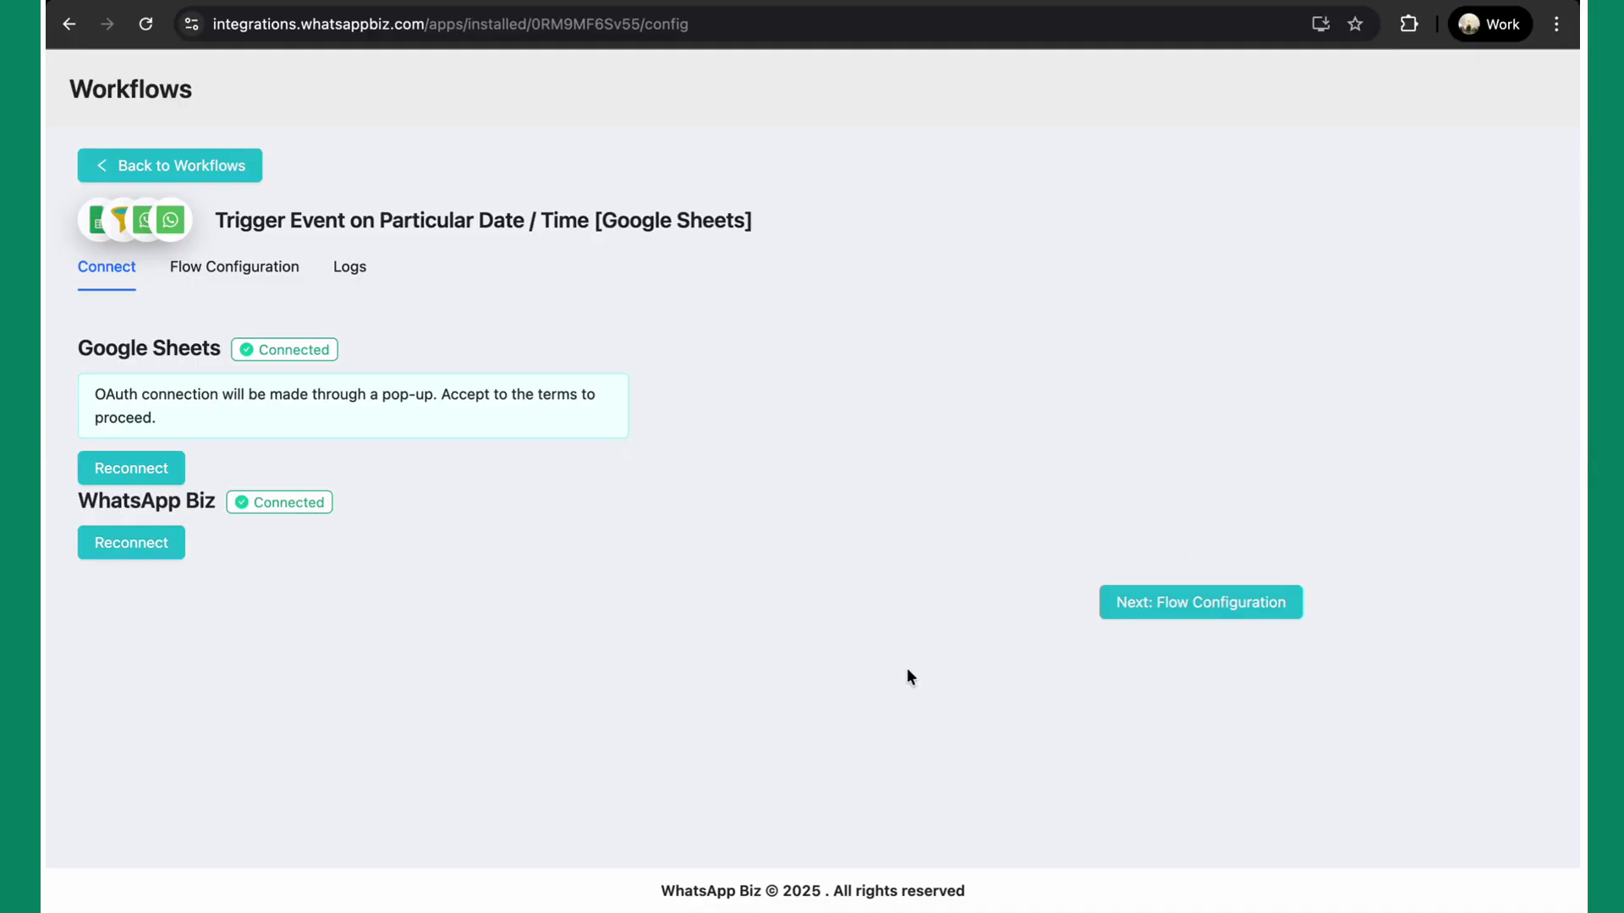
Step: In Flow Configuration, enter the L2 GSheet test spreadsheet's ID copied from its URL
{"action": "left_click", "coordinate": [1163, 611]}
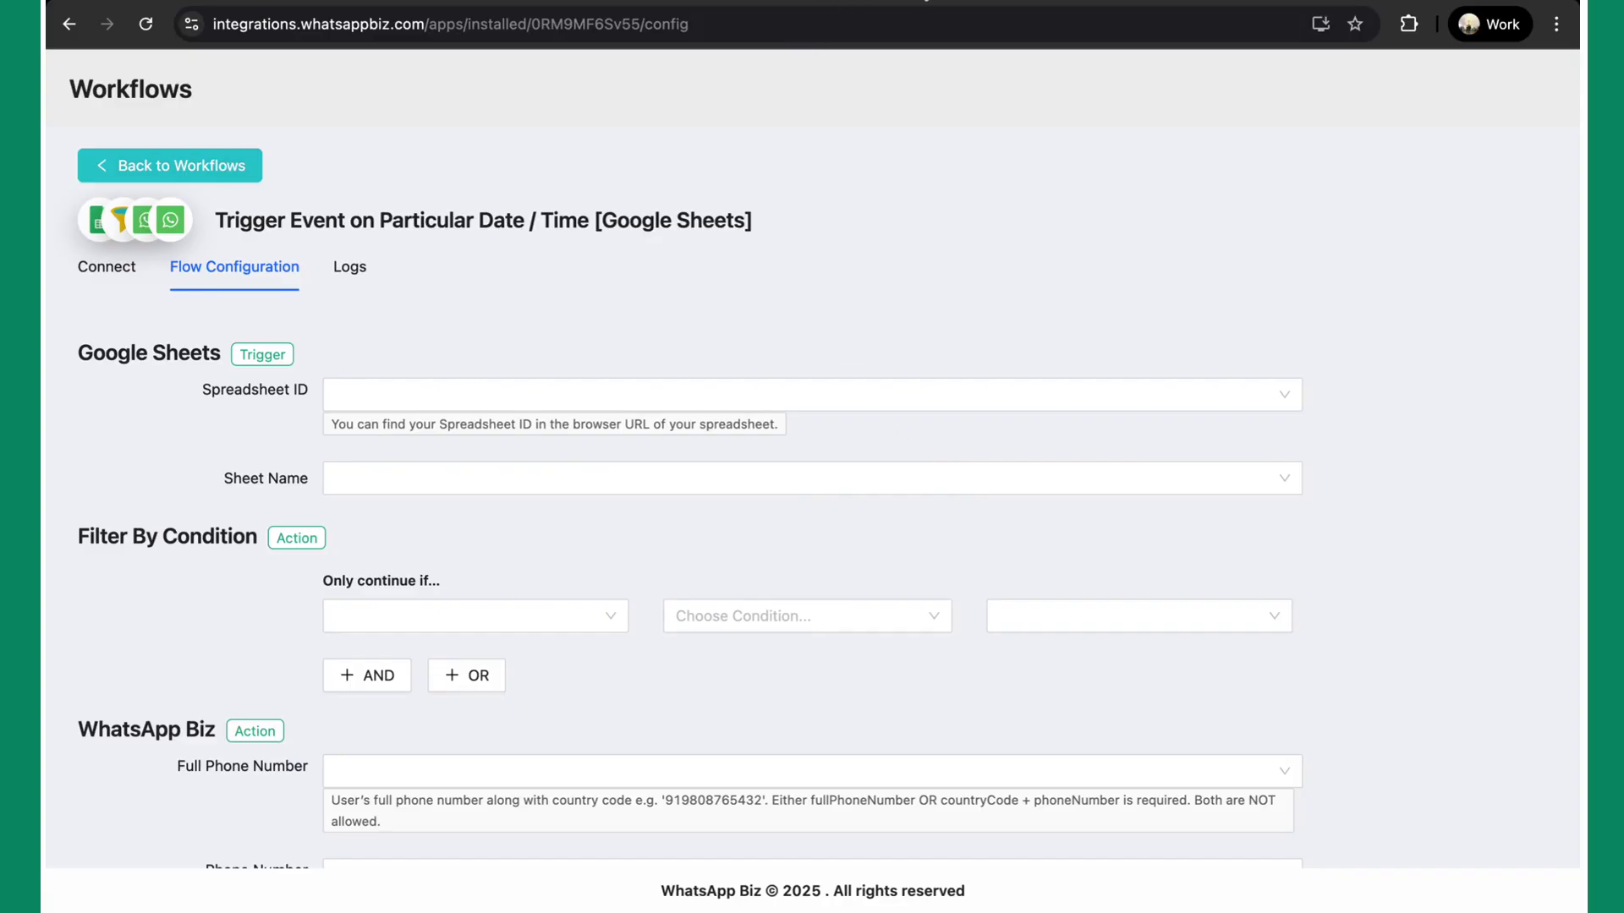
{"action": "left_click", "coordinate": [926, 3]}
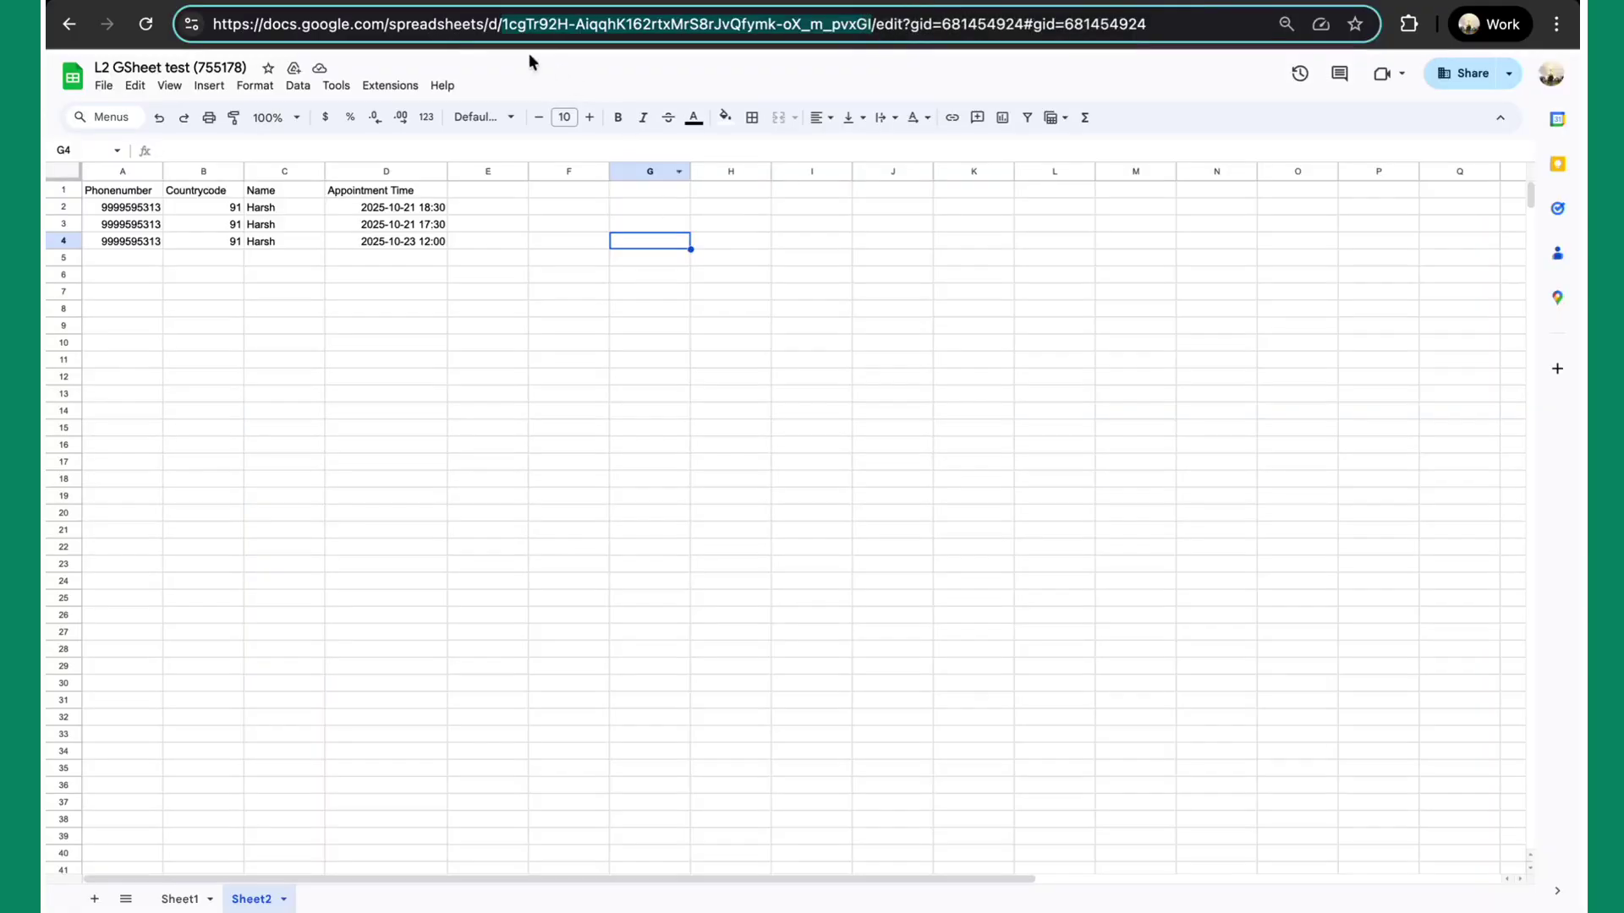
{"action": "key", "text": "ctrl+c"}
{"action": "left_click", "coordinate": [818, 2]}
{"action": "left_click", "coordinate": [438, 380]}
{"action": "key", "text": "ctrl+v"}
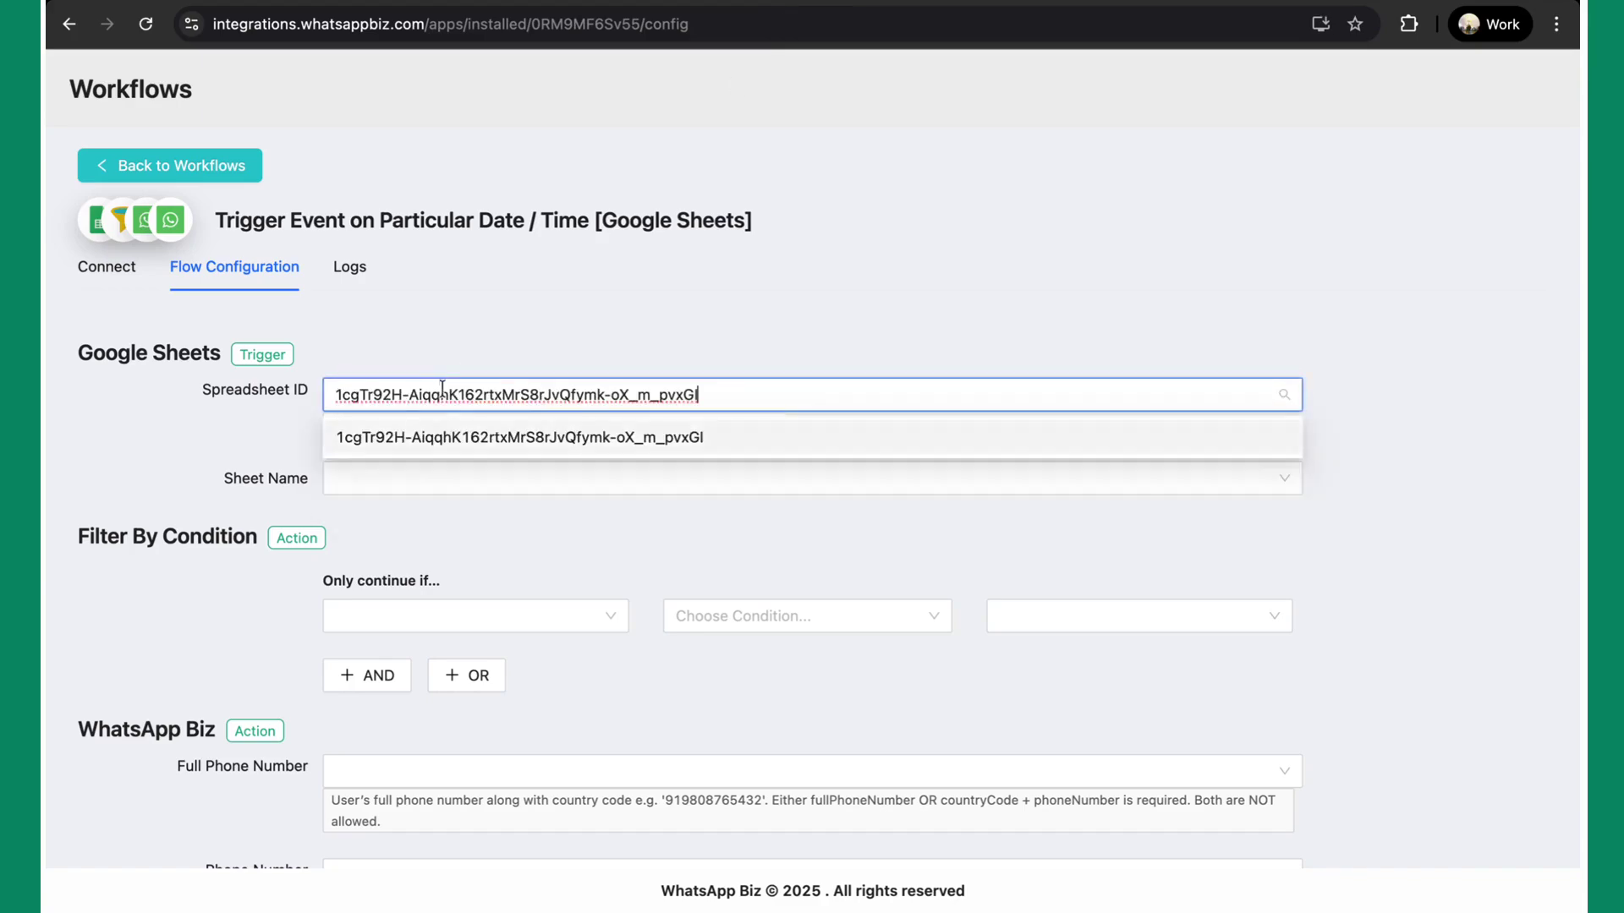
{"action": "left_click", "coordinate": [456, 436]}
Step: Choose Sheet2, which holds the appointment data, as the sheet name
{"action": "left_click", "coordinate": [444, 478]}
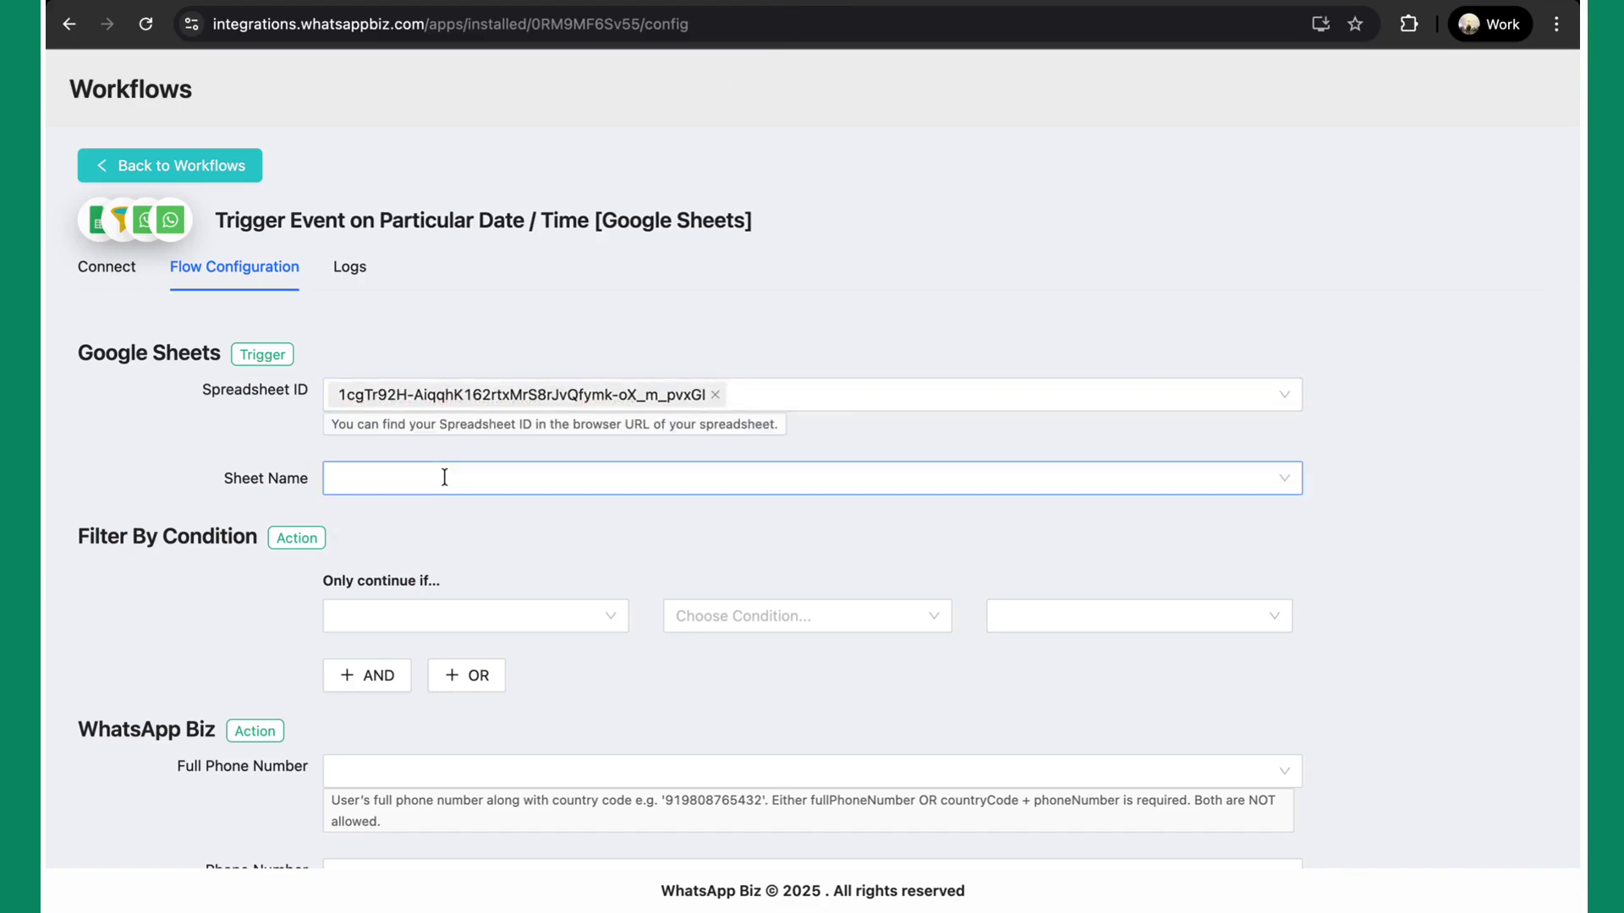
{"action": "left_click", "coordinate": [863, 7]}
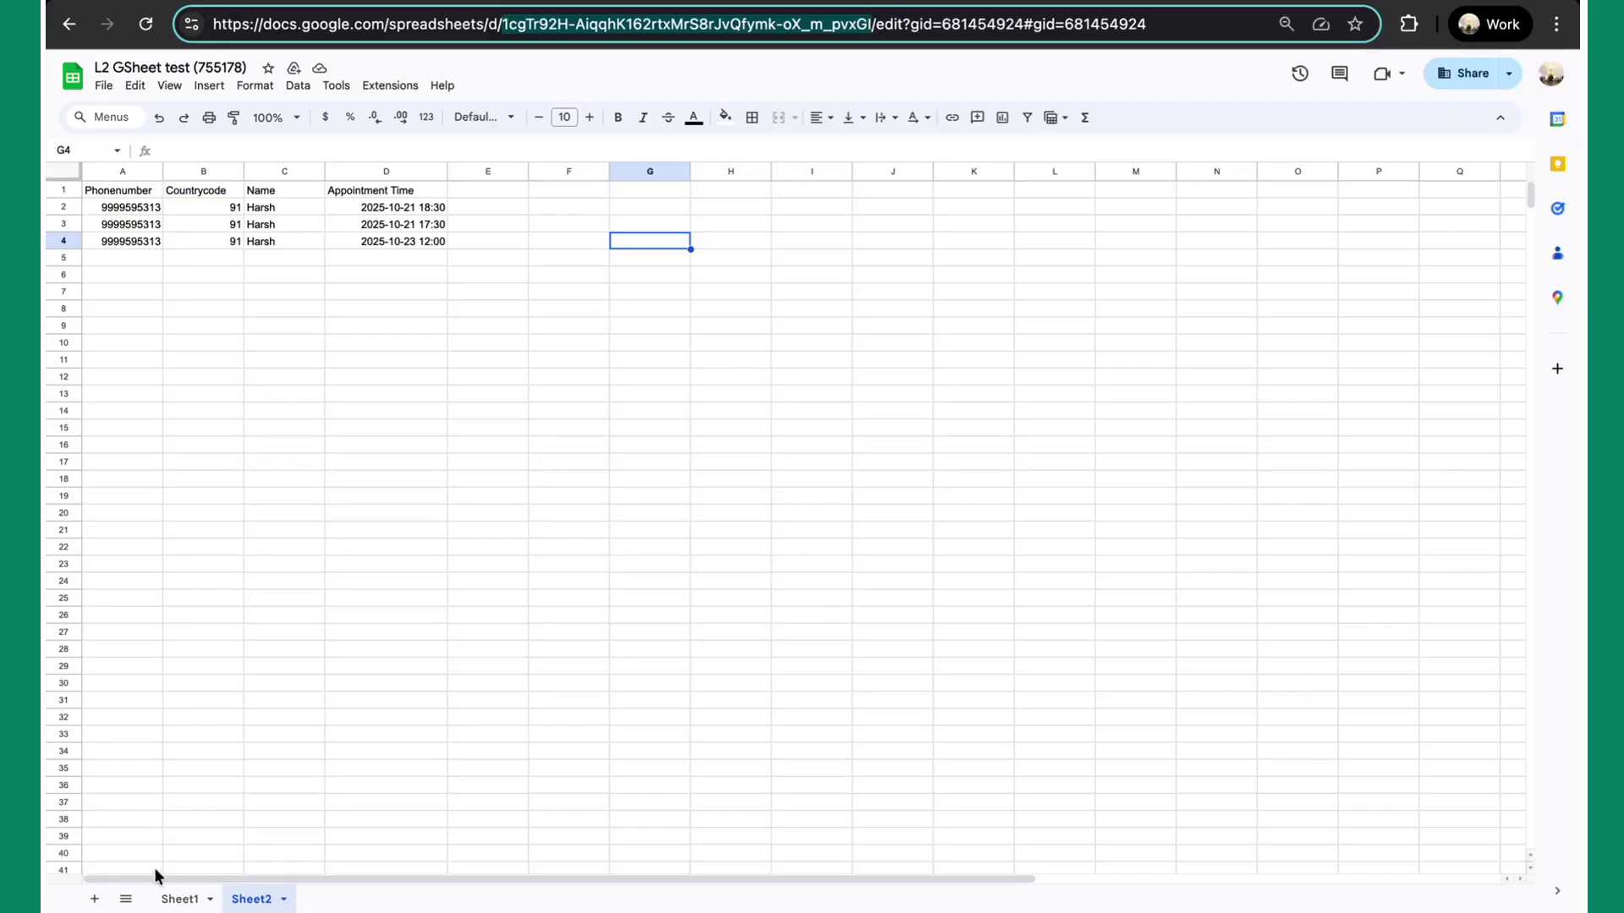
{"action": "left_click", "coordinate": [778, 7]}
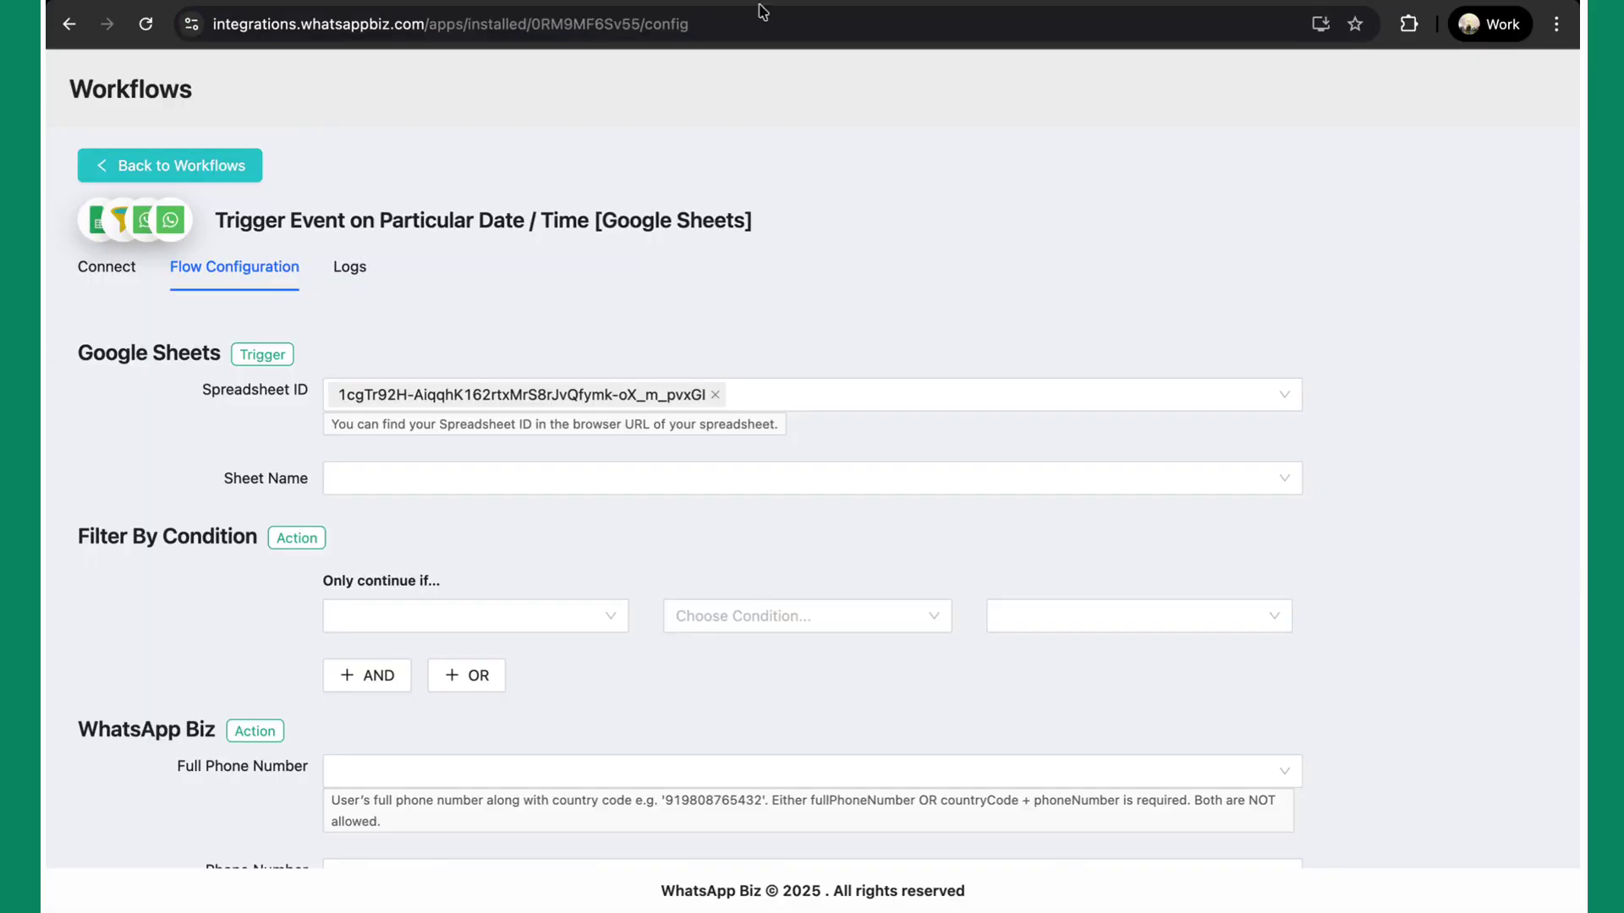
{"action": "left_click", "coordinate": [392, 473]}
{"action": "left_click", "coordinate": [410, 551]}
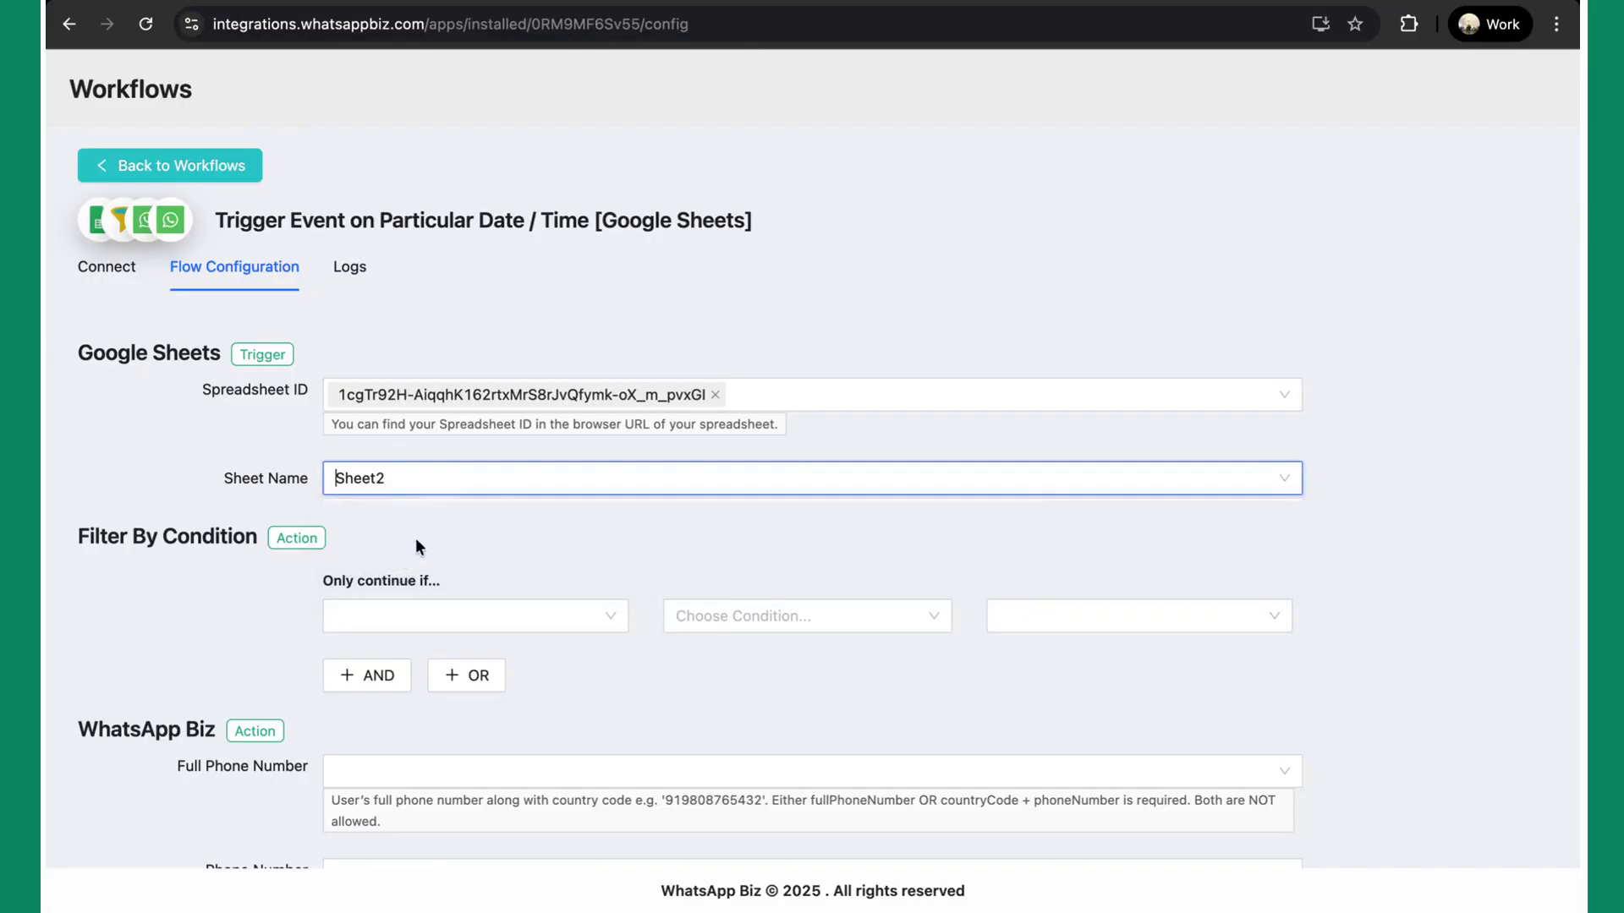
{"action": "left_click", "coordinate": [863, 7]}
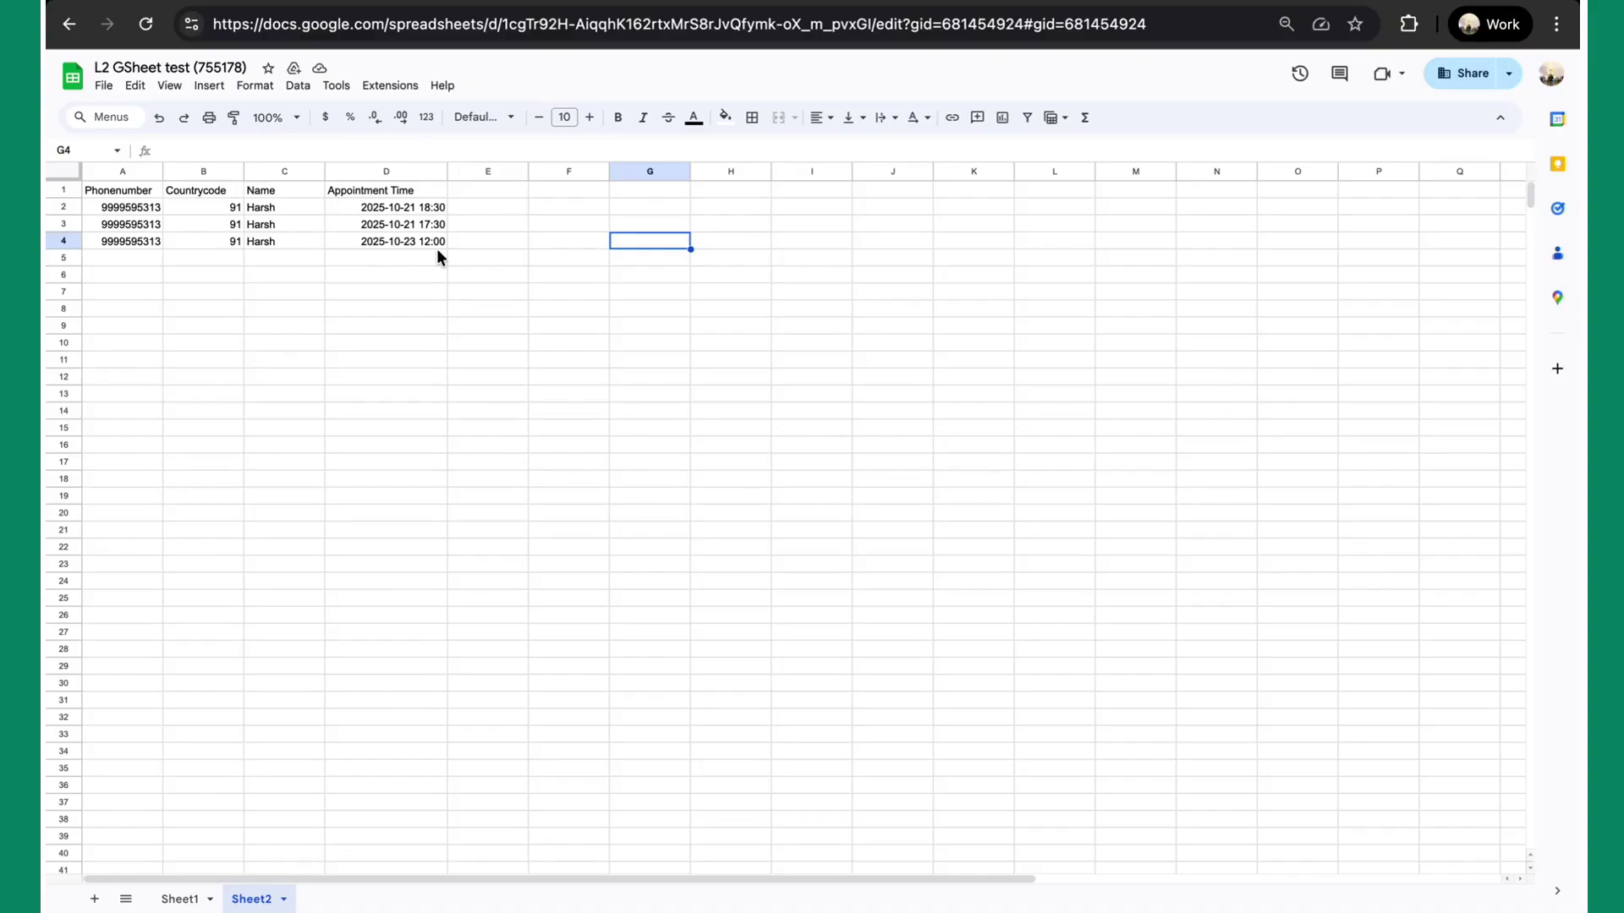
Step: Filter on Appointment Time with '(Date/time) Is Equal To Current Date' and value 45
{"action": "key", "text": "ctrl+Tab"}
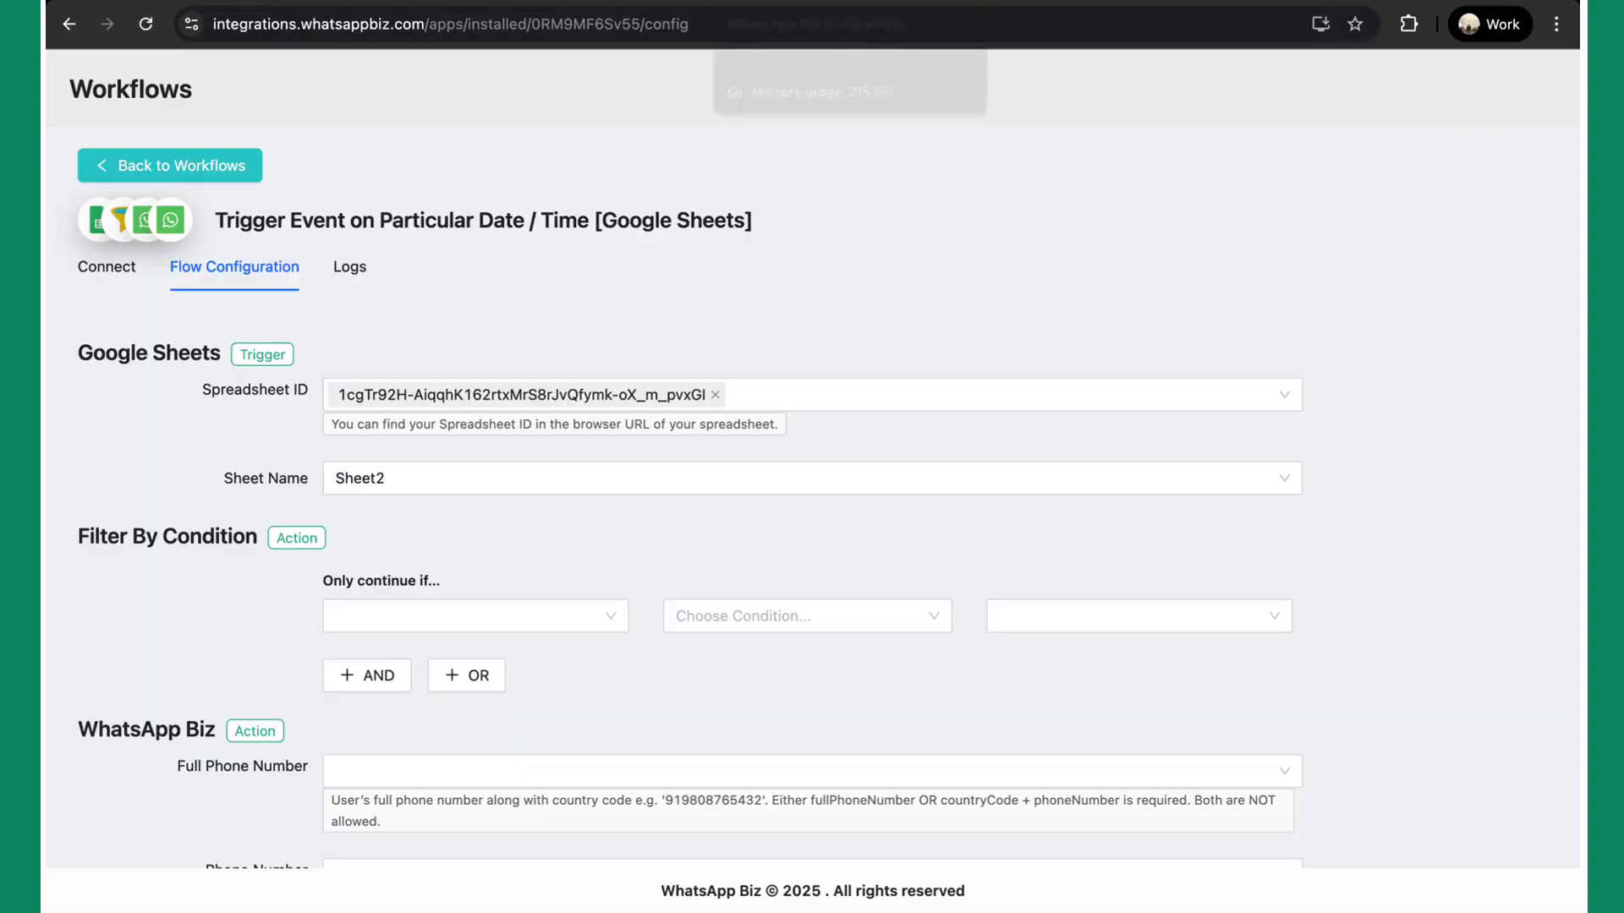
{"action": "left_click", "coordinate": [403, 614]}
{"action": "left_click", "coordinate": [476, 793]}
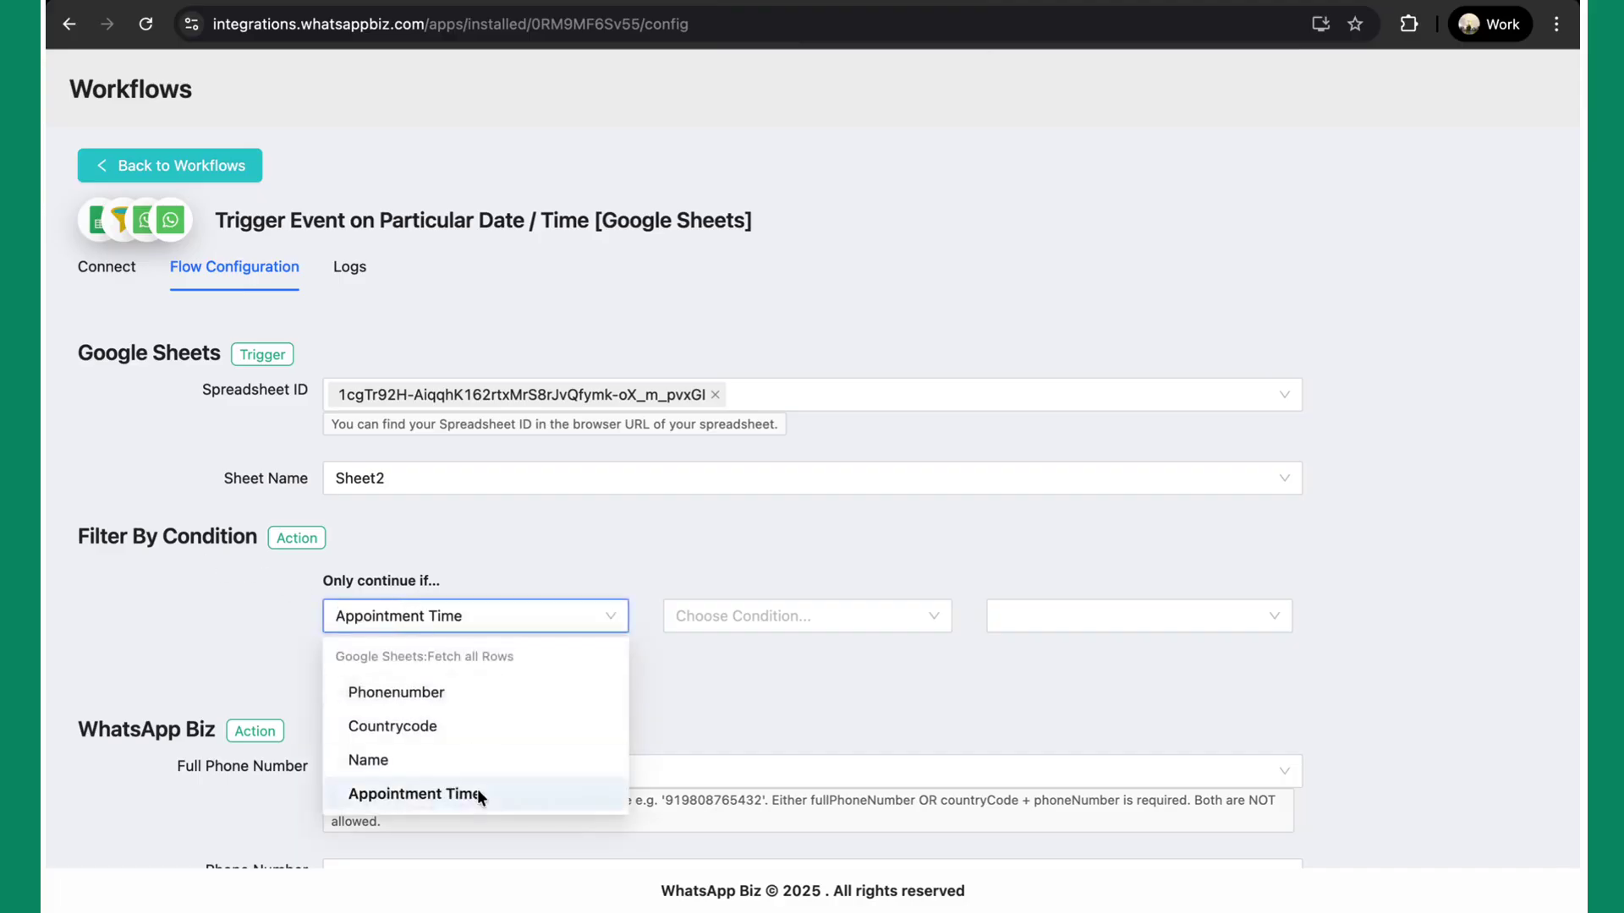
{"action": "left_click", "coordinate": [776, 623]}
{"action": "scroll", "coordinate": [816, 500], "scroll_direction": "down", "scroll_amount": 3}
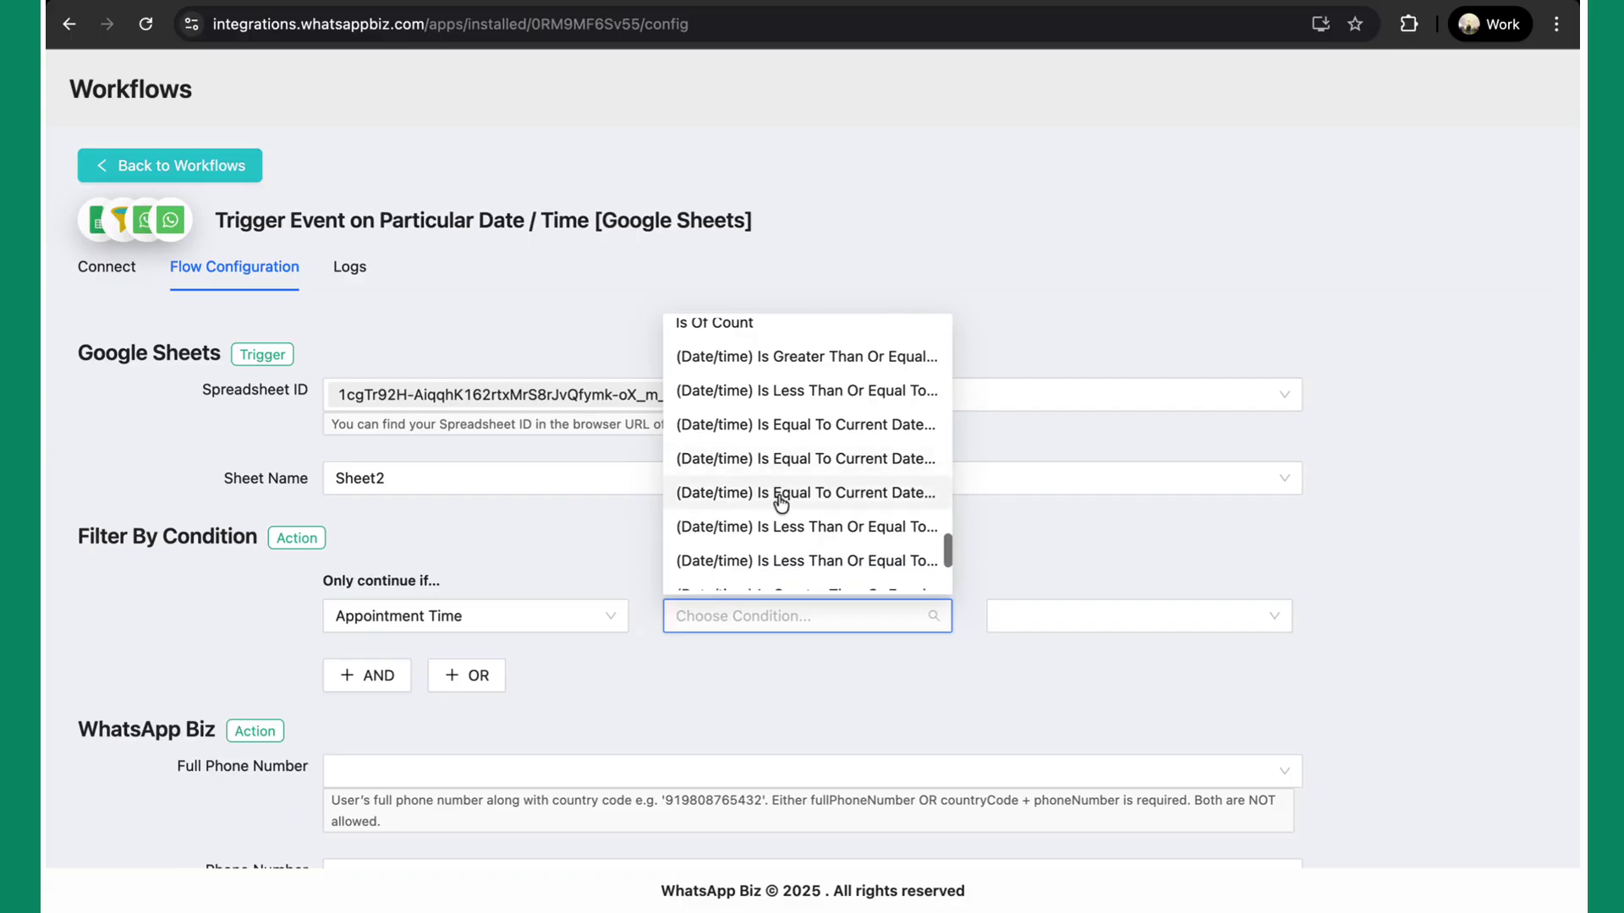
{"action": "left_click", "coordinate": [875, 495]}
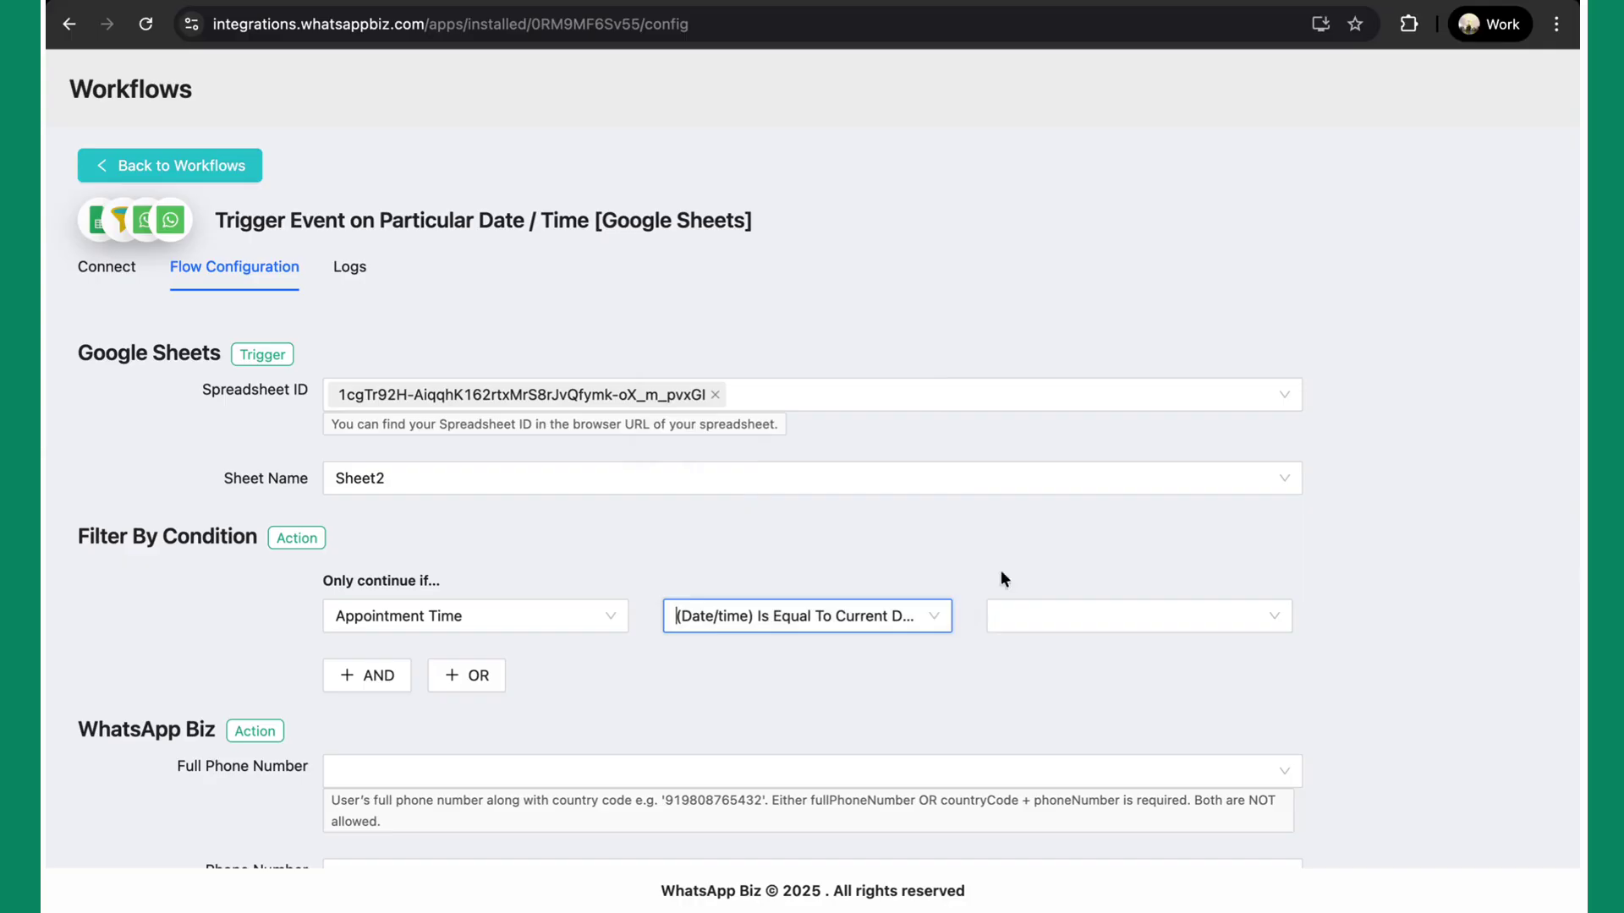
{"action": "left_click", "coordinate": [1045, 617]}
{"action": "type", "text": "45"}
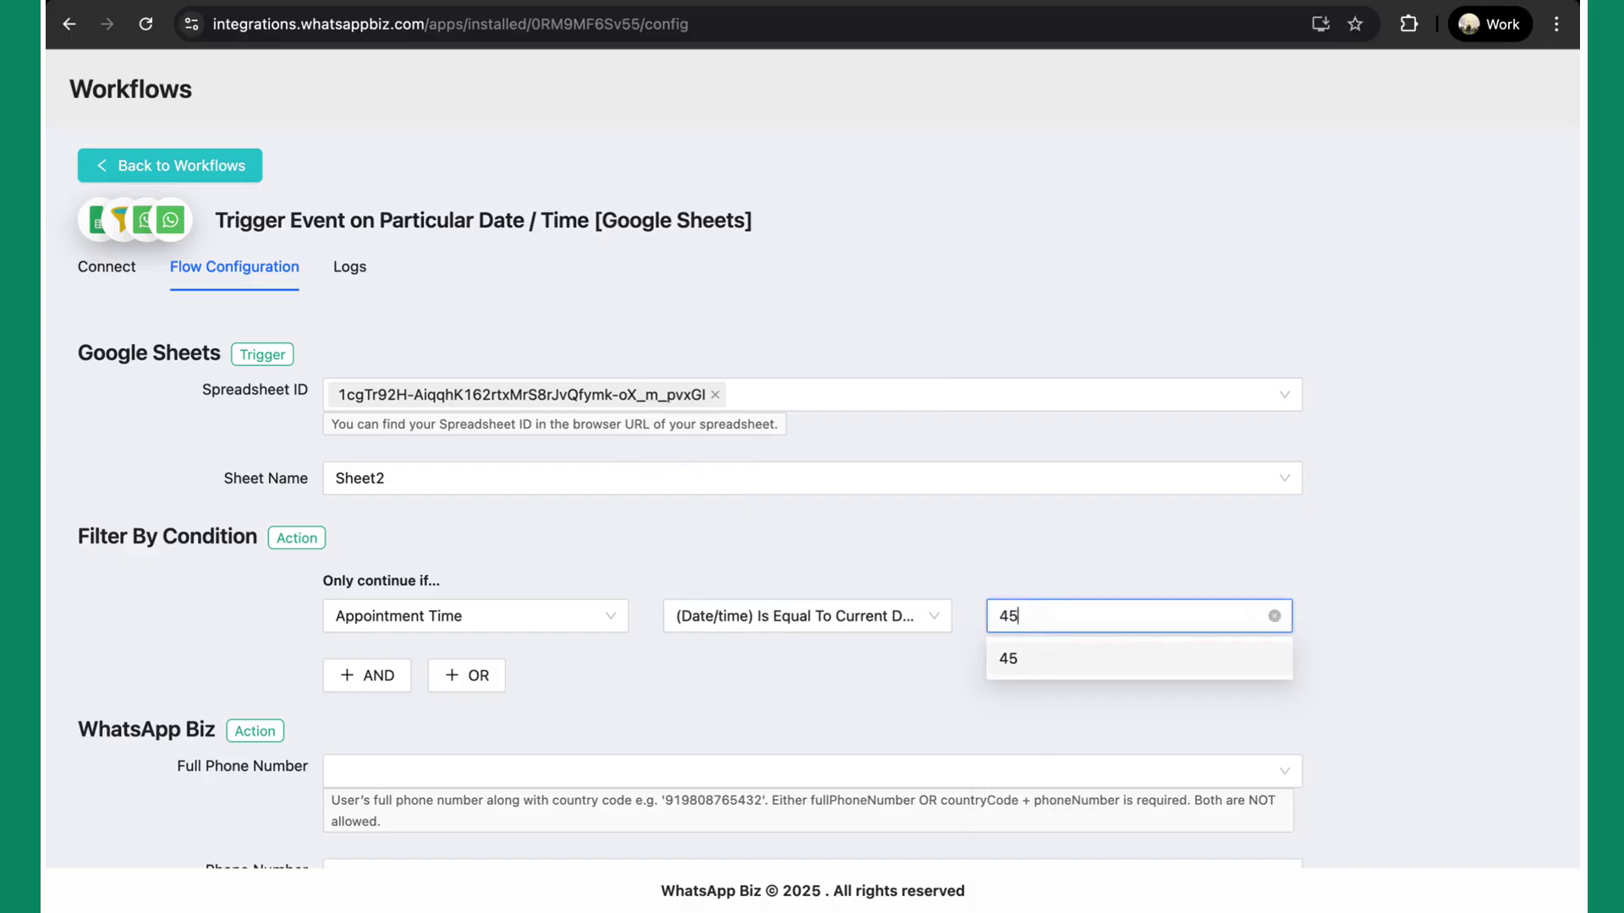
{"action": "left_click", "coordinate": [1052, 660]}
{"action": "left_click", "coordinate": [1123, 536]}
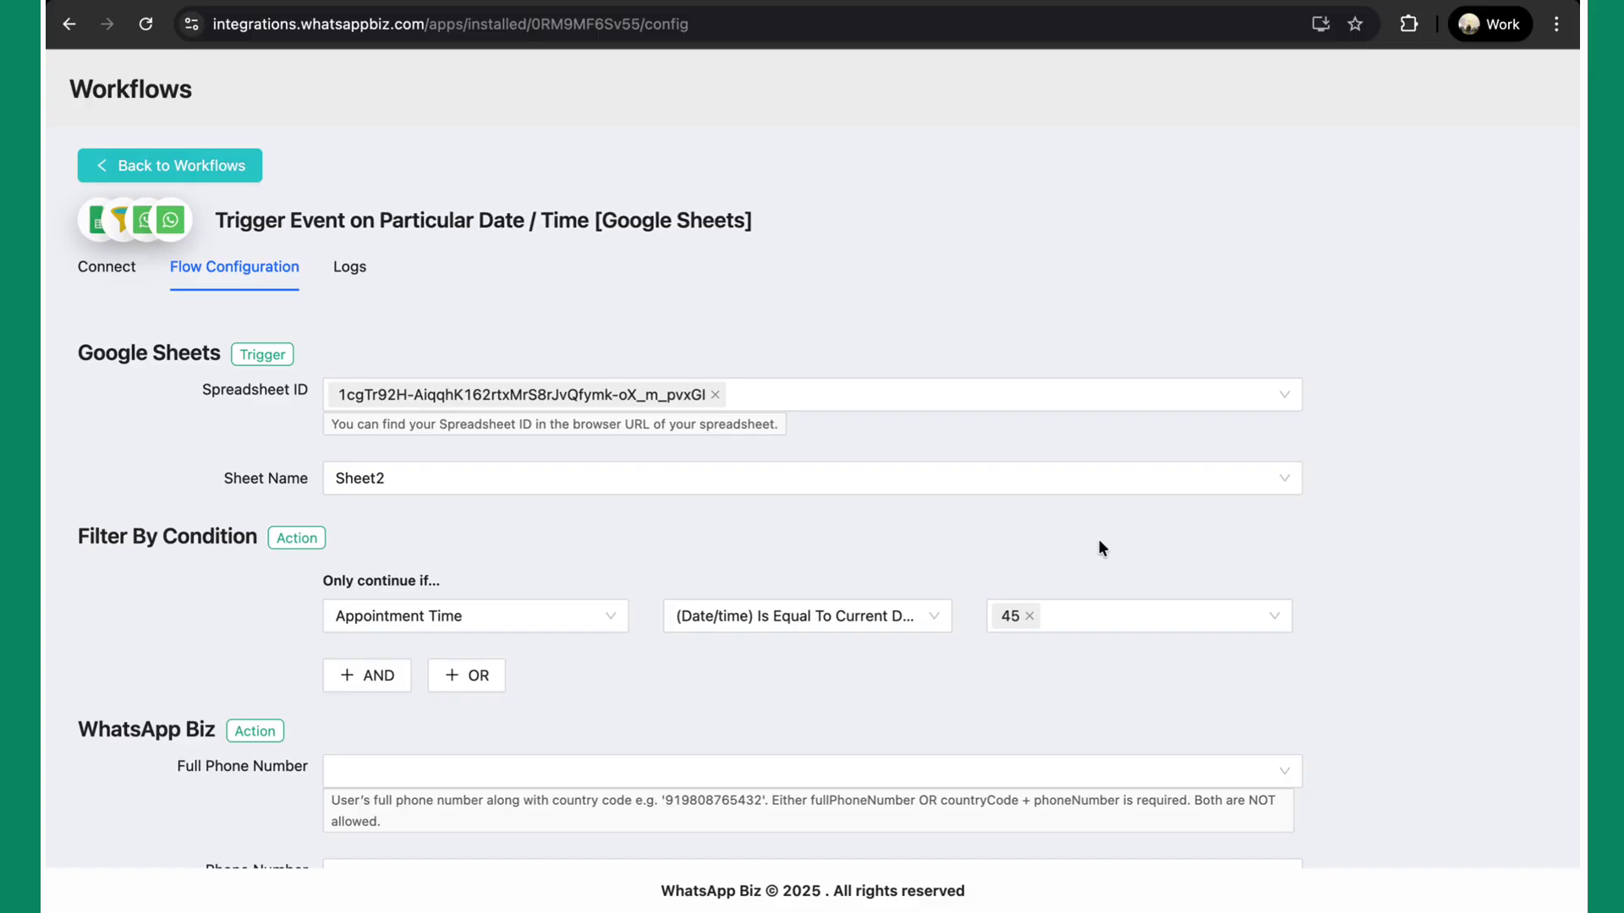
{"action": "scroll", "coordinate": [1098, 548], "scroll_direction": "down", "scroll_amount": 4}
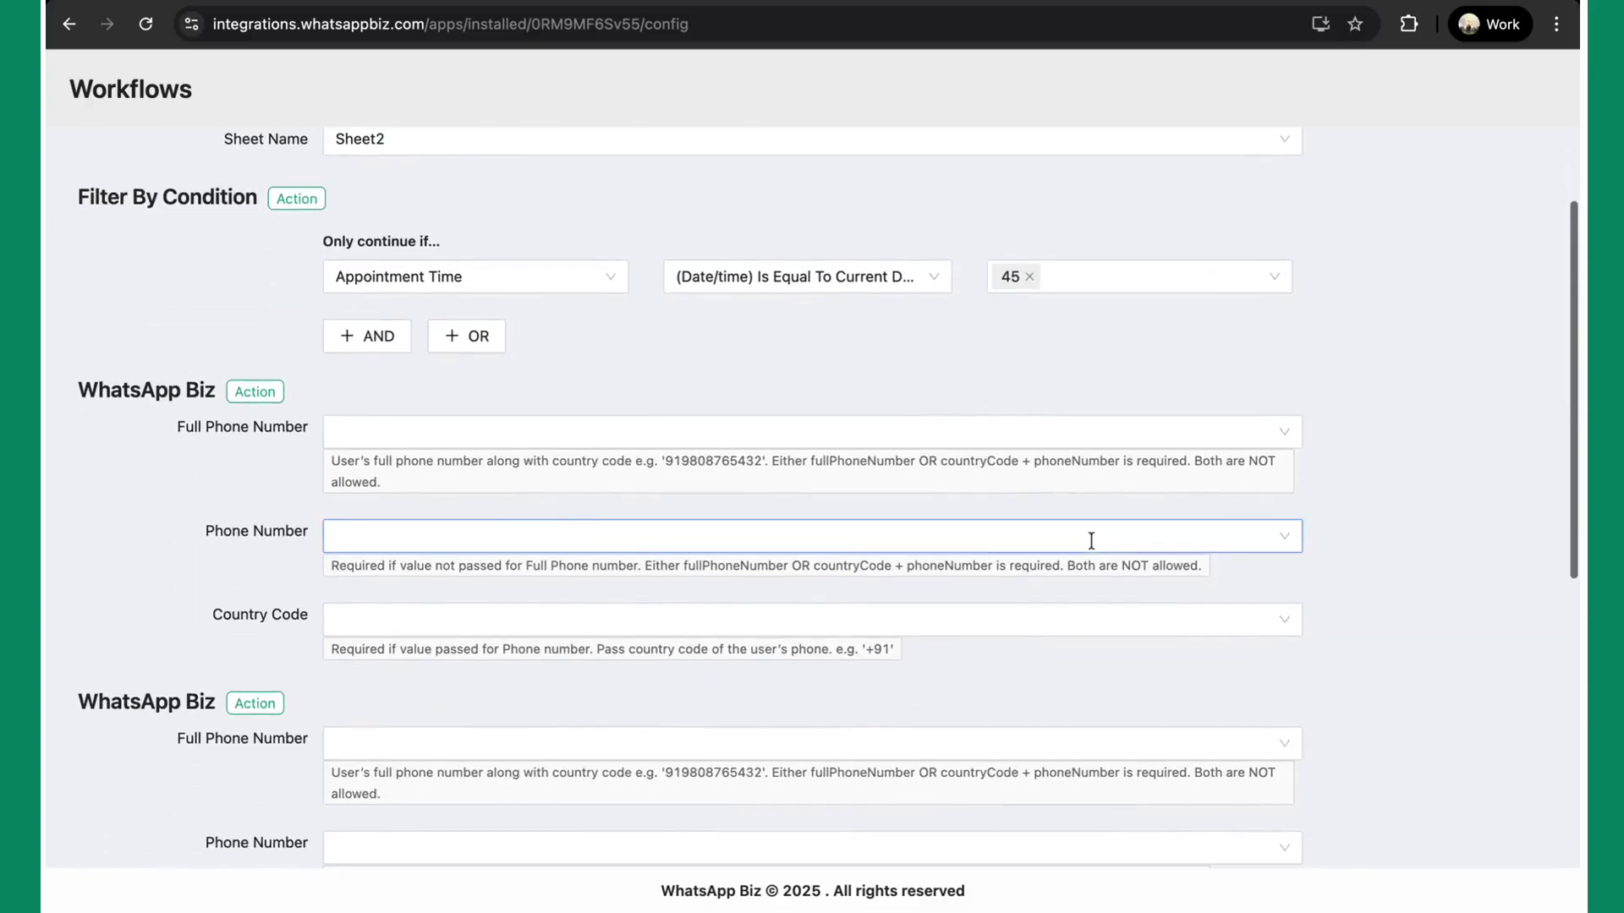
Step: Map the first action's phone number to Phonenumber and country code to Countrycode
{"action": "left_click", "coordinate": [438, 540]}
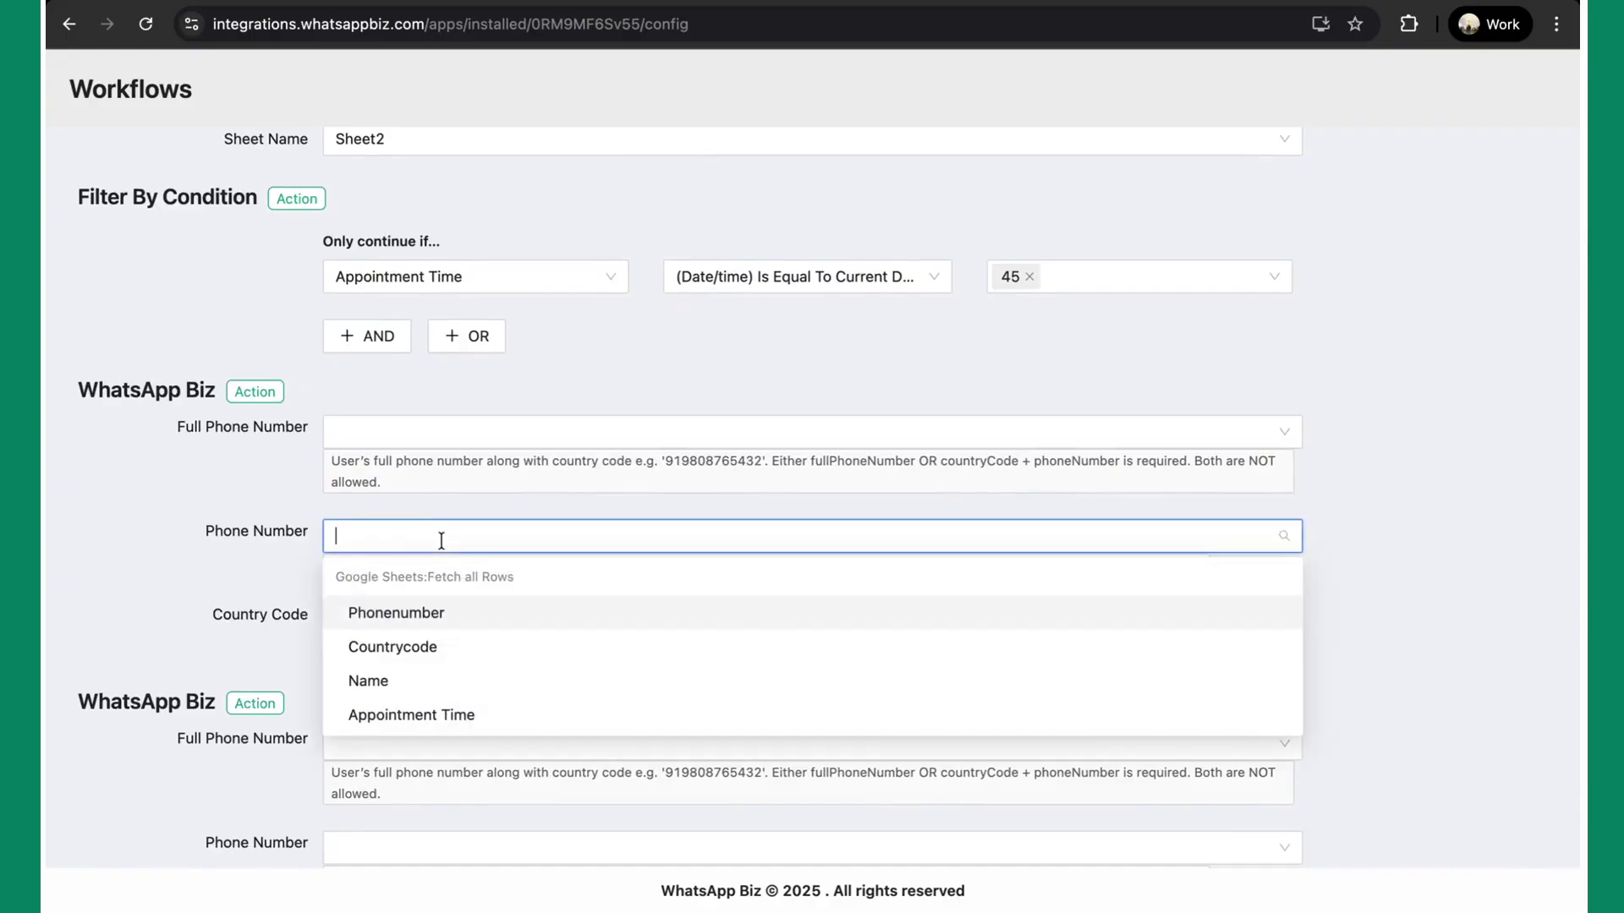
{"action": "left_click", "coordinate": [454, 624]}
{"action": "left_click", "coordinate": [374, 596]}
{"action": "left_click", "coordinate": [381, 613]}
{"action": "left_click", "coordinate": [398, 729]}
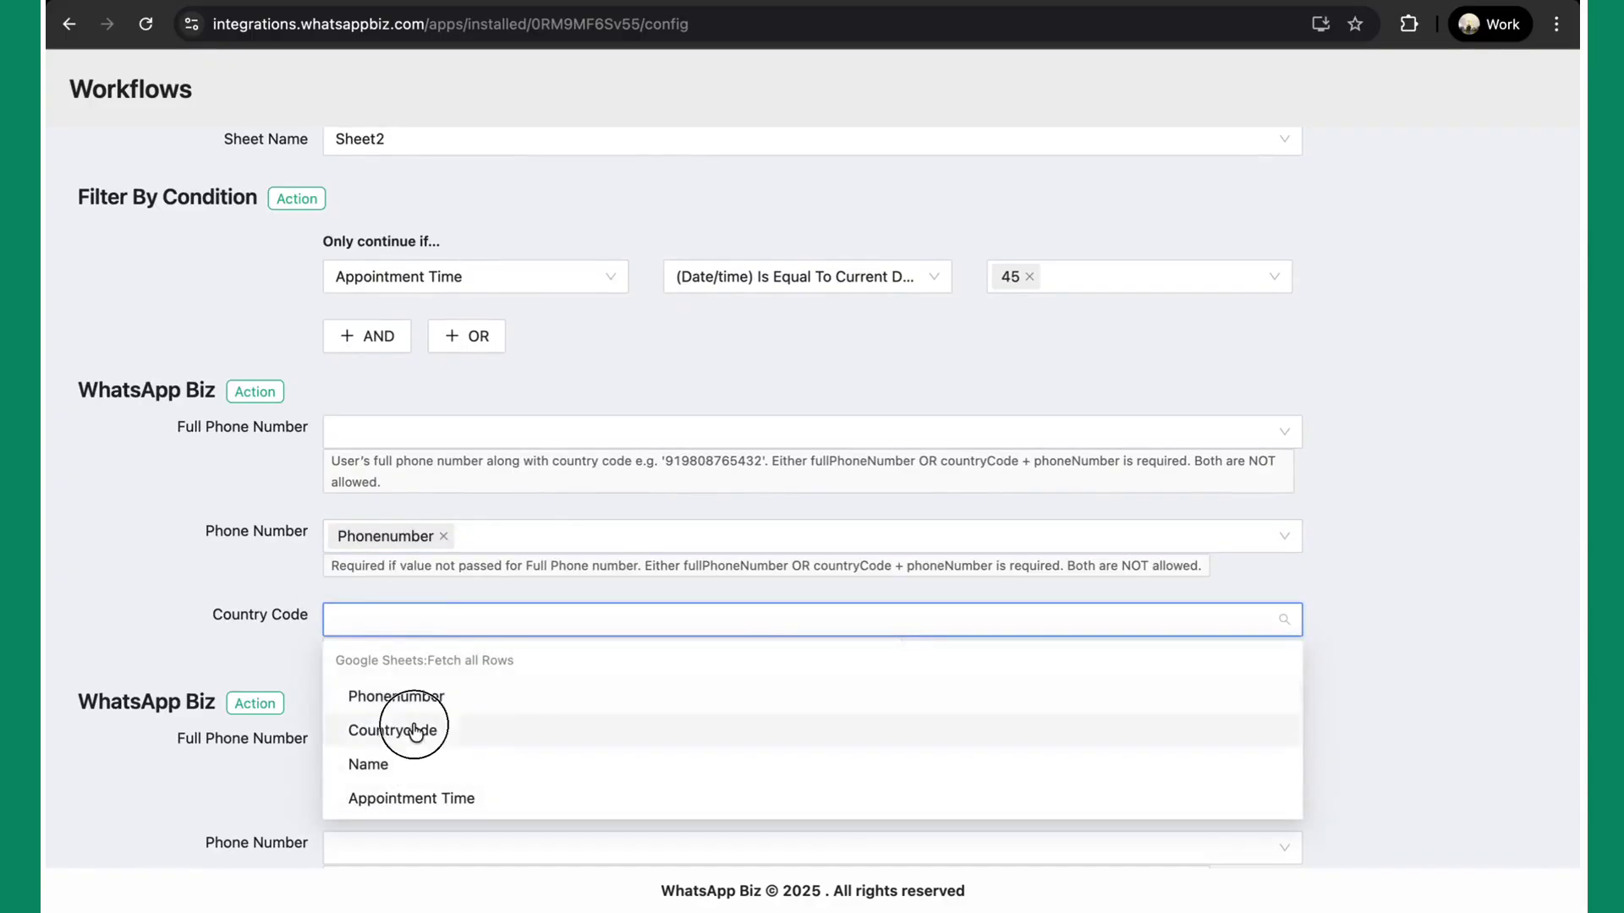
{"action": "left_click", "coordinate": [244, 622]}
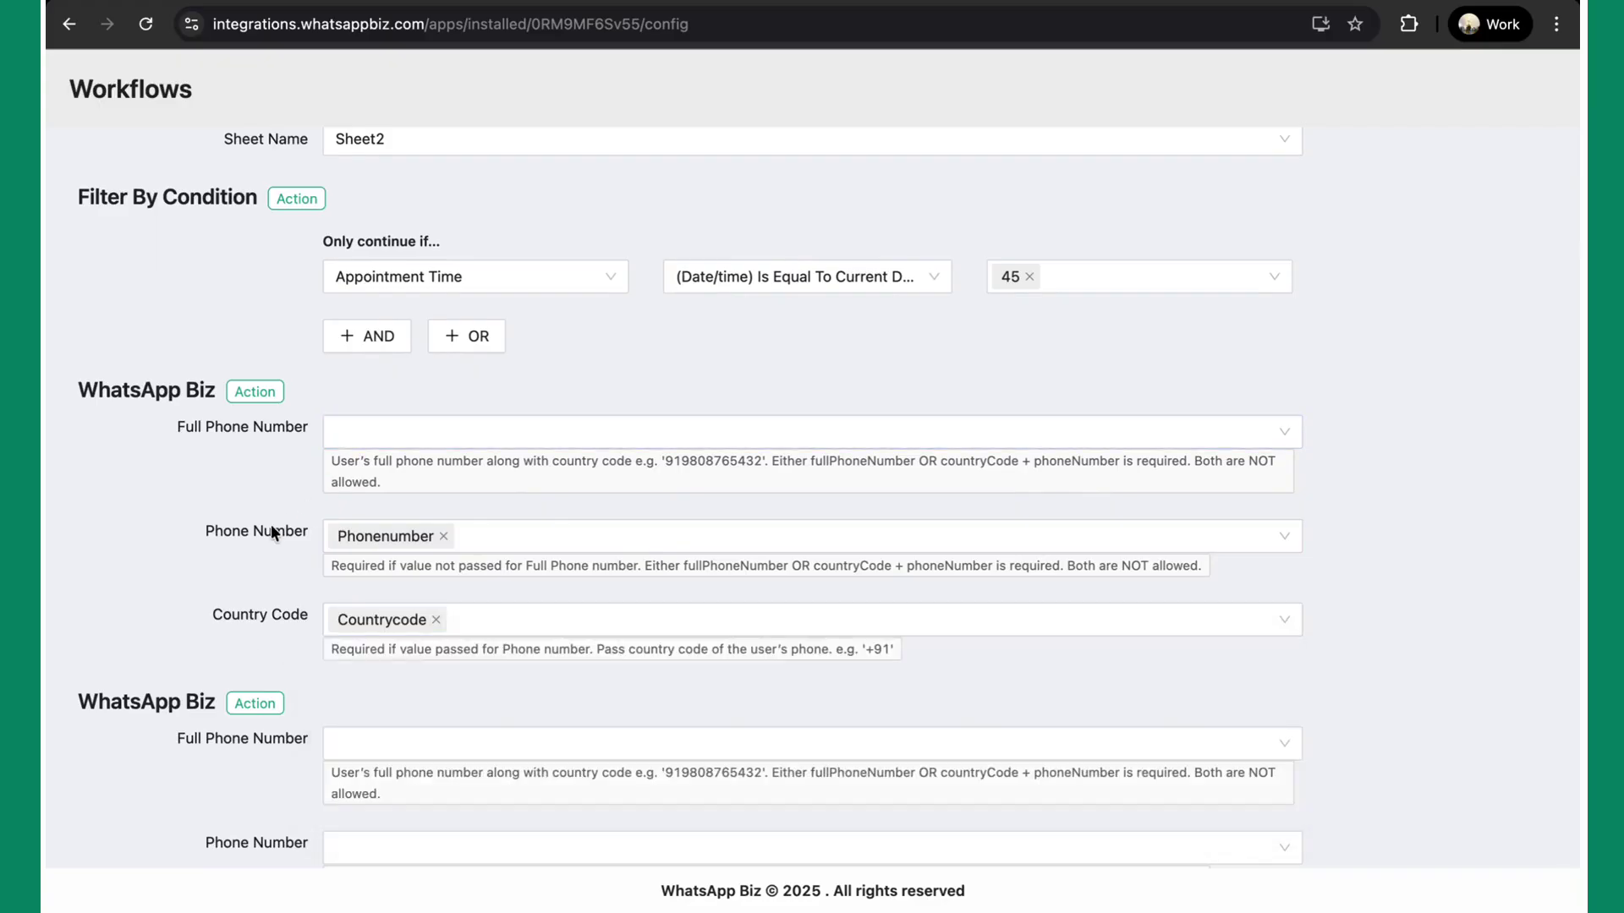
{"action": "left_click", "coordinate": [433, 431]}
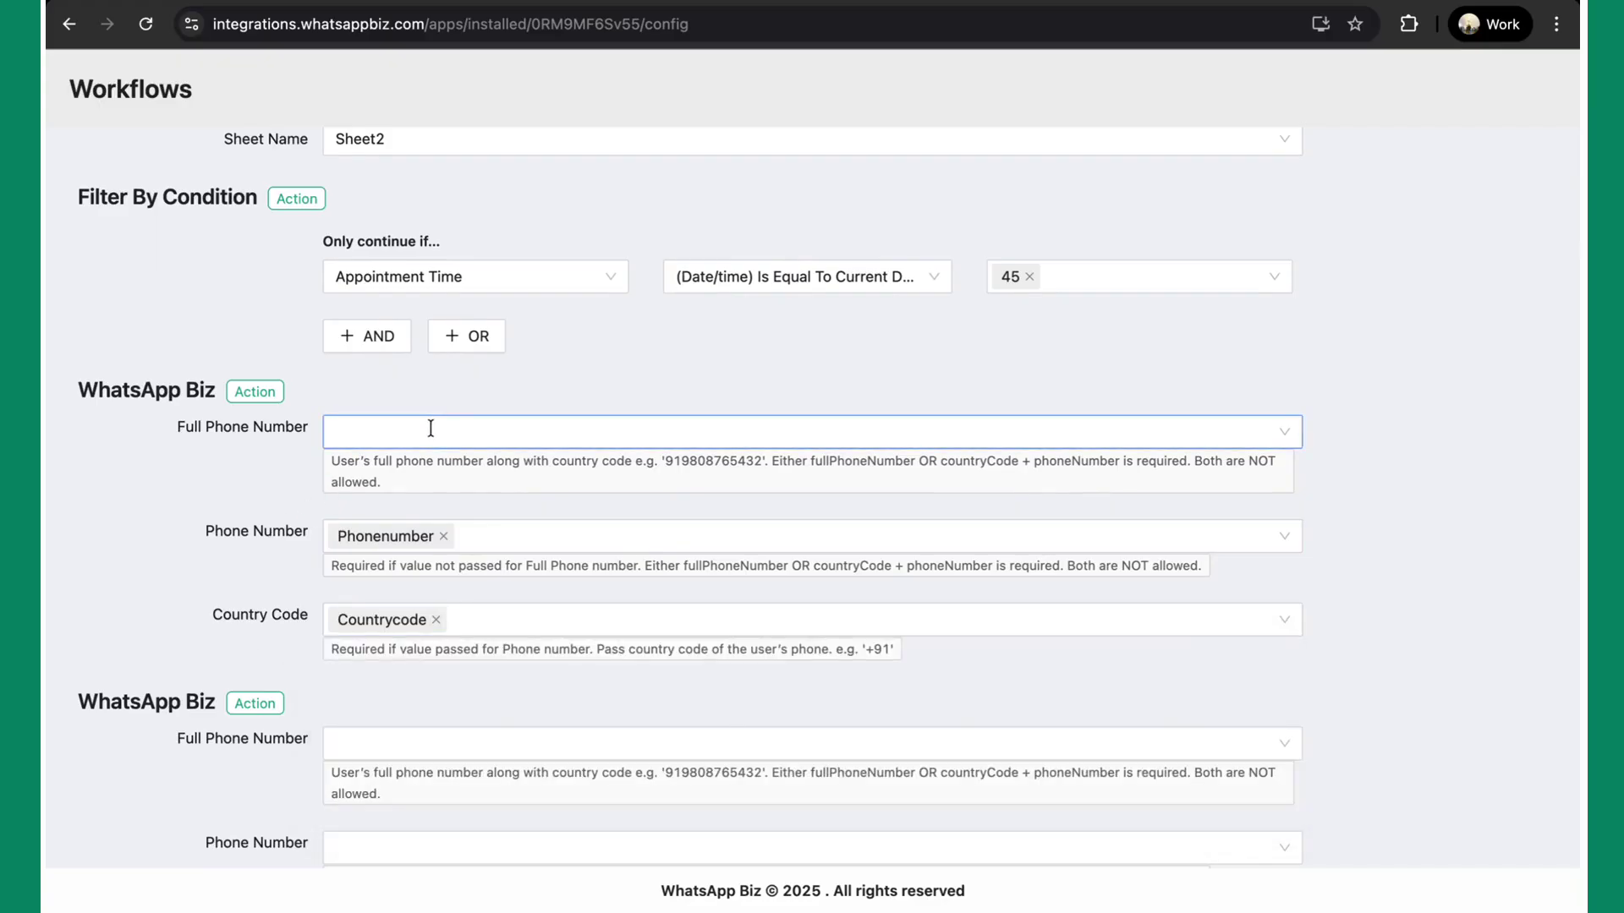
{"action": "left_click", "coordinate": [234, 557]}
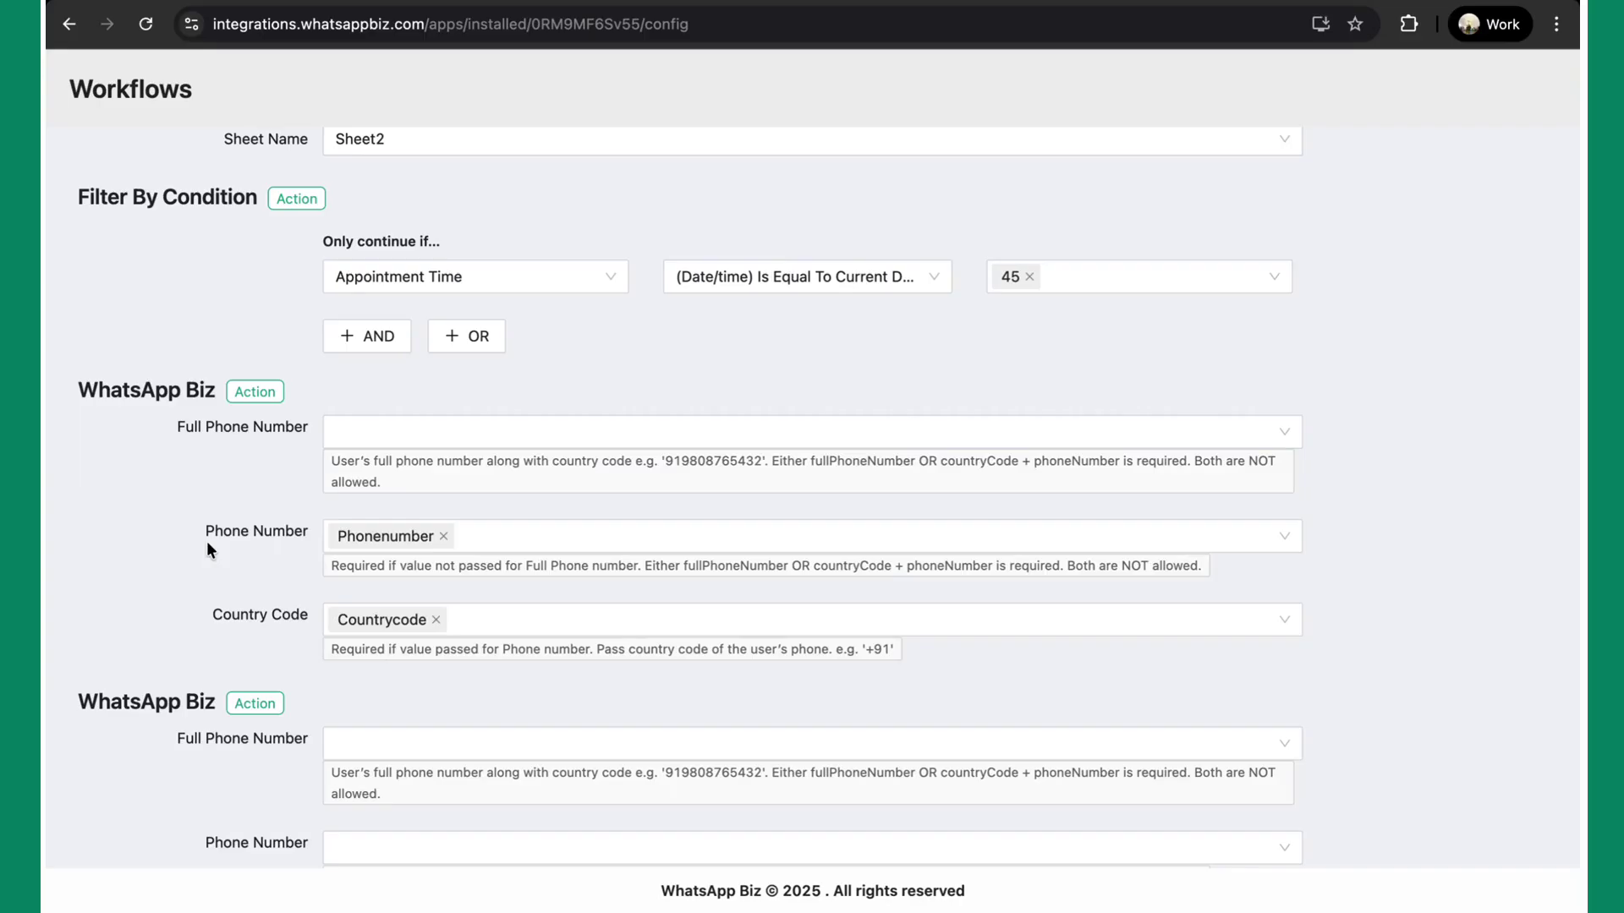
Step: Map the second action to Phonenumber and Countrycode, and enter event name 'Gsheet test 123'
{"action": "scroll", "coordinate": [255, 562], "scroll_direction": "down", "scroll_amount": 3}
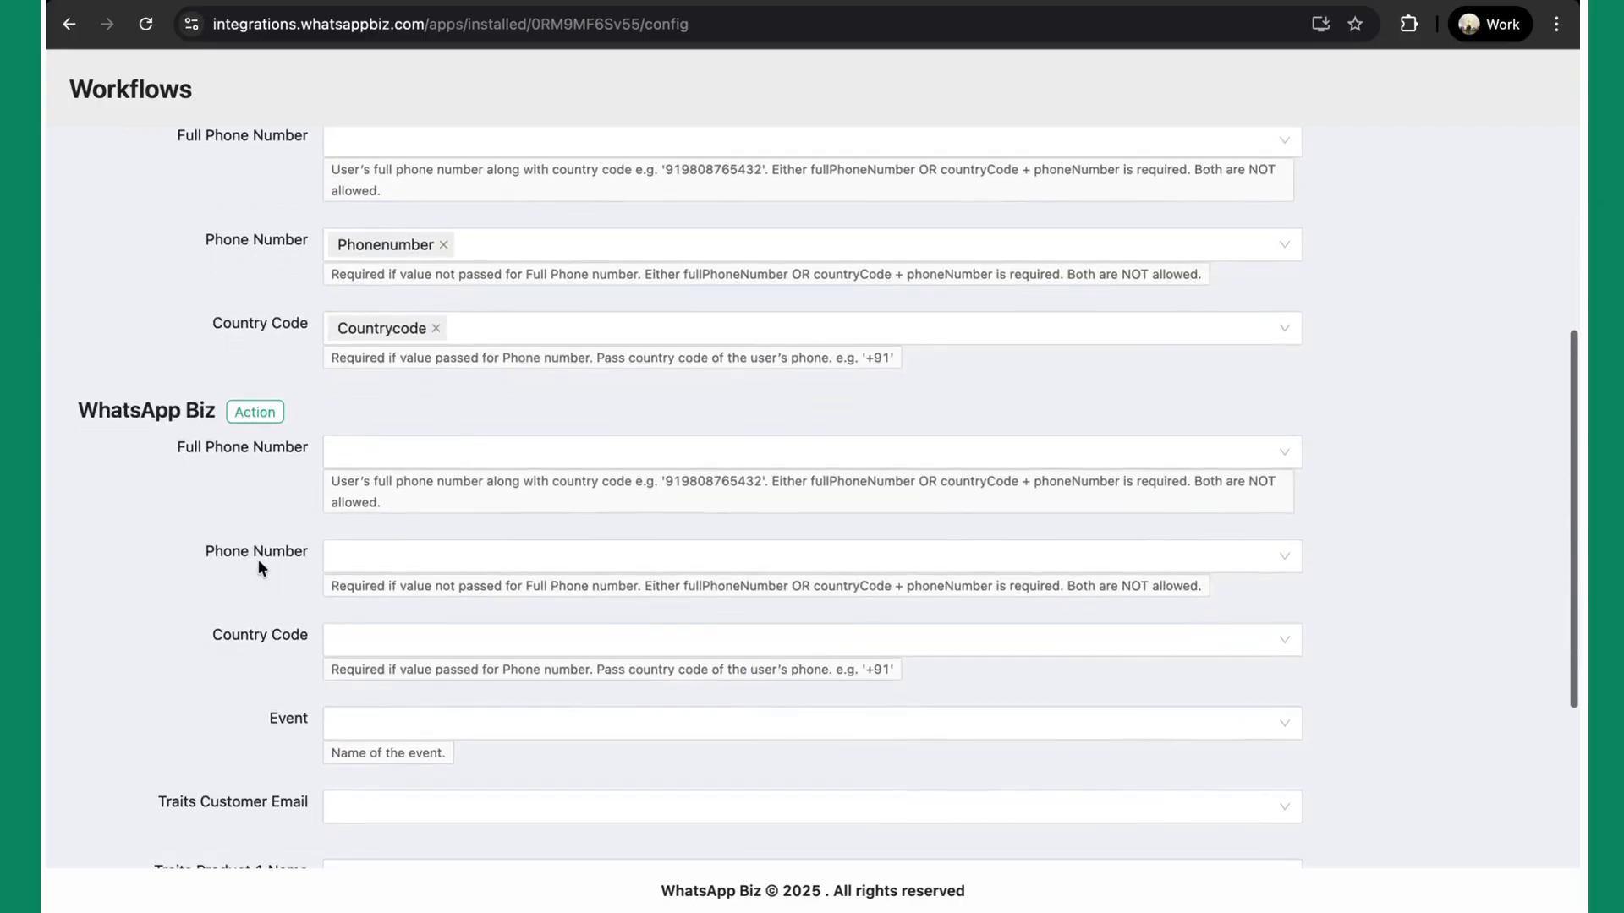
{"action": "left_click", "coordinate": [384, 555]}
{"action": "left_click", "coordinate": [423, 635]}
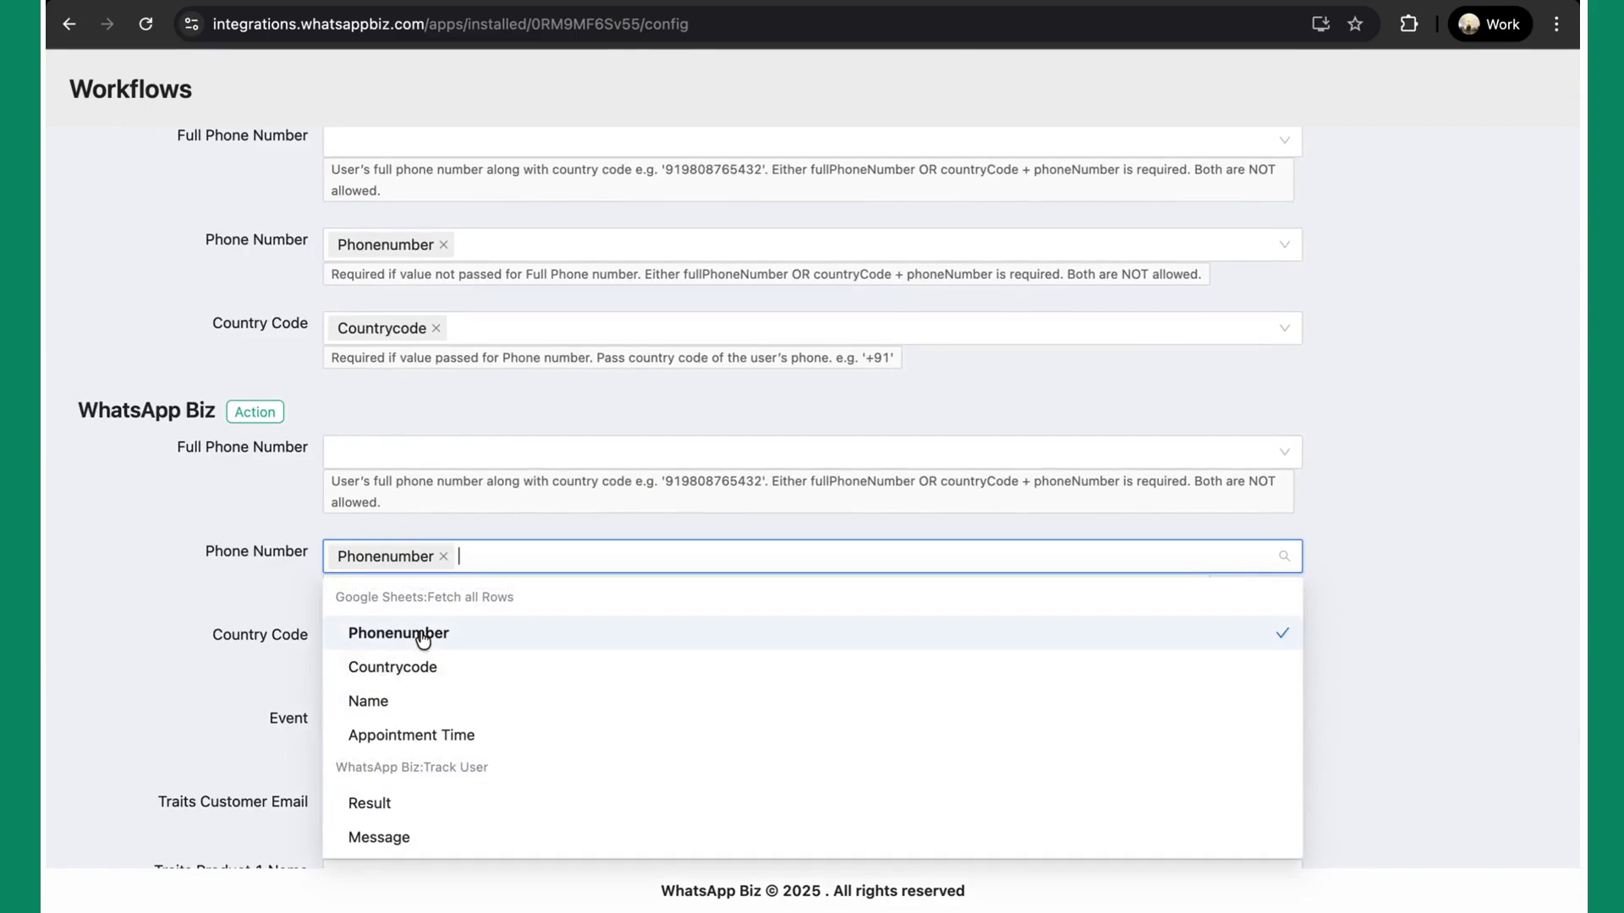
{"action": "left_click", "coordinate": [210, 606]}
{"action": "left_click", "coordinate": [399, 640]}
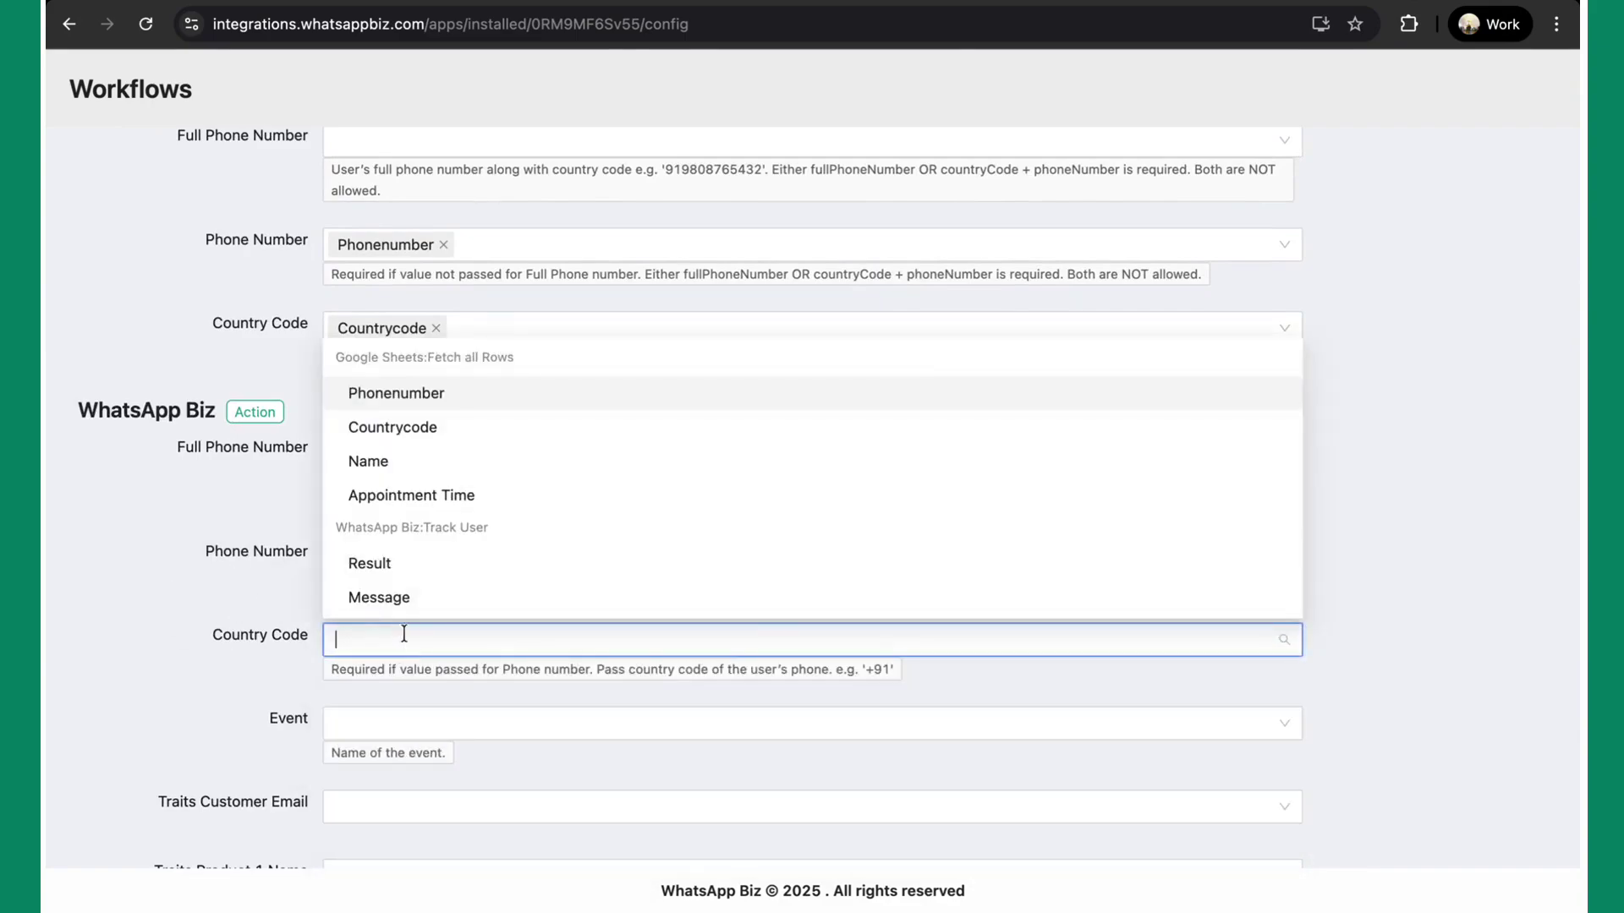
{"action": "left_click", "coordinate": [439, 430]}
{"action": "left_click", "coordinate": [377, 724]}
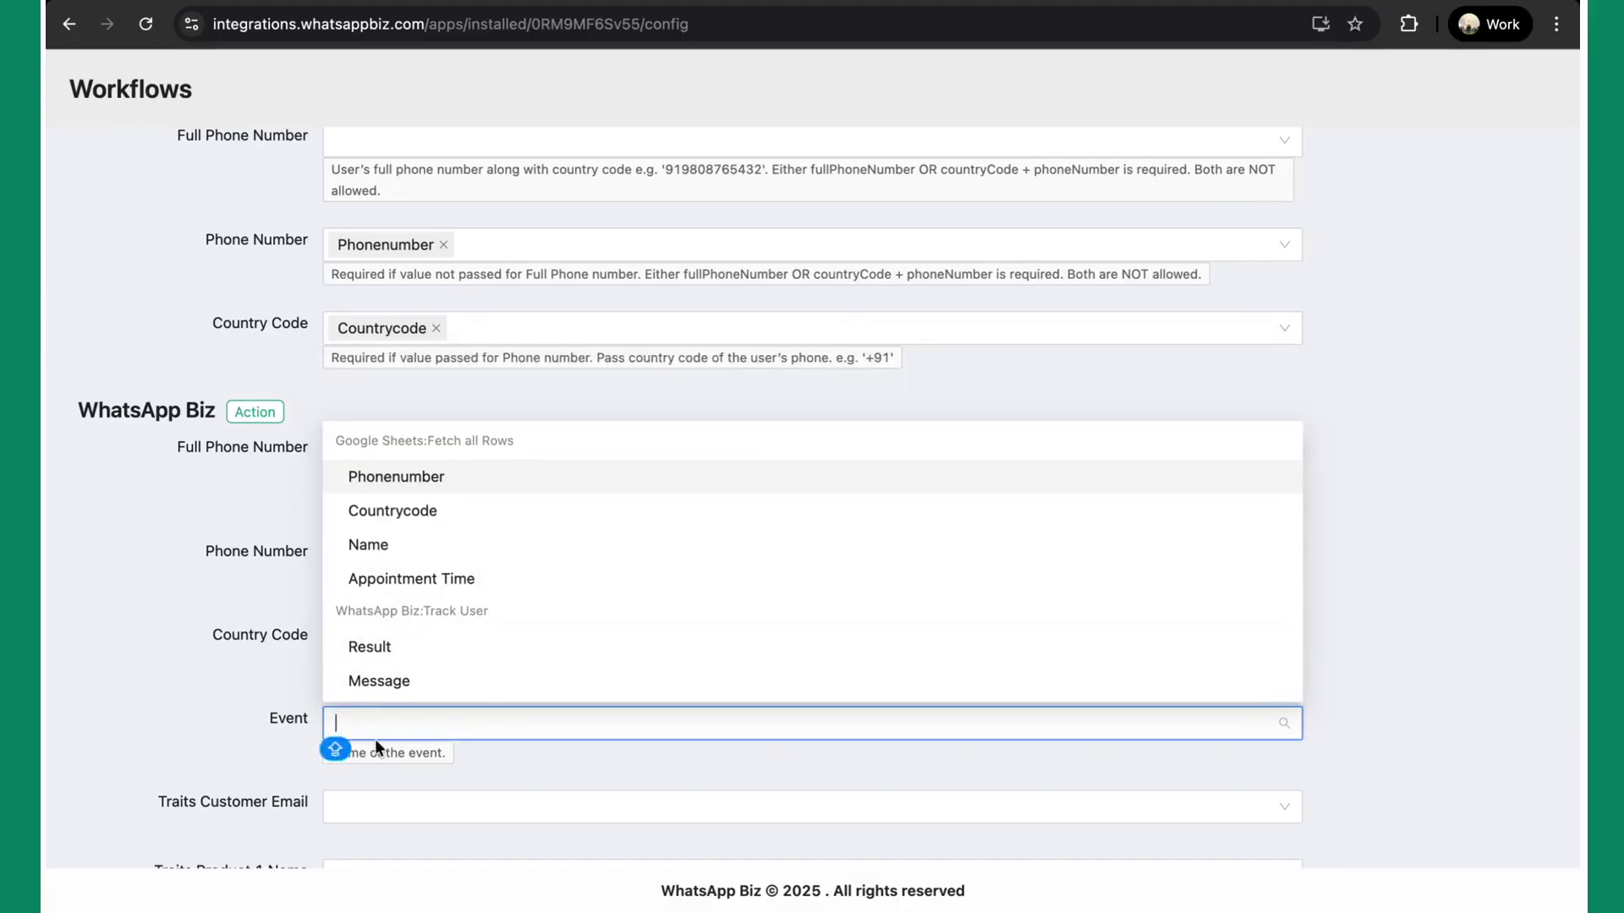
{"action": "type", "text": "Gsheet test"}
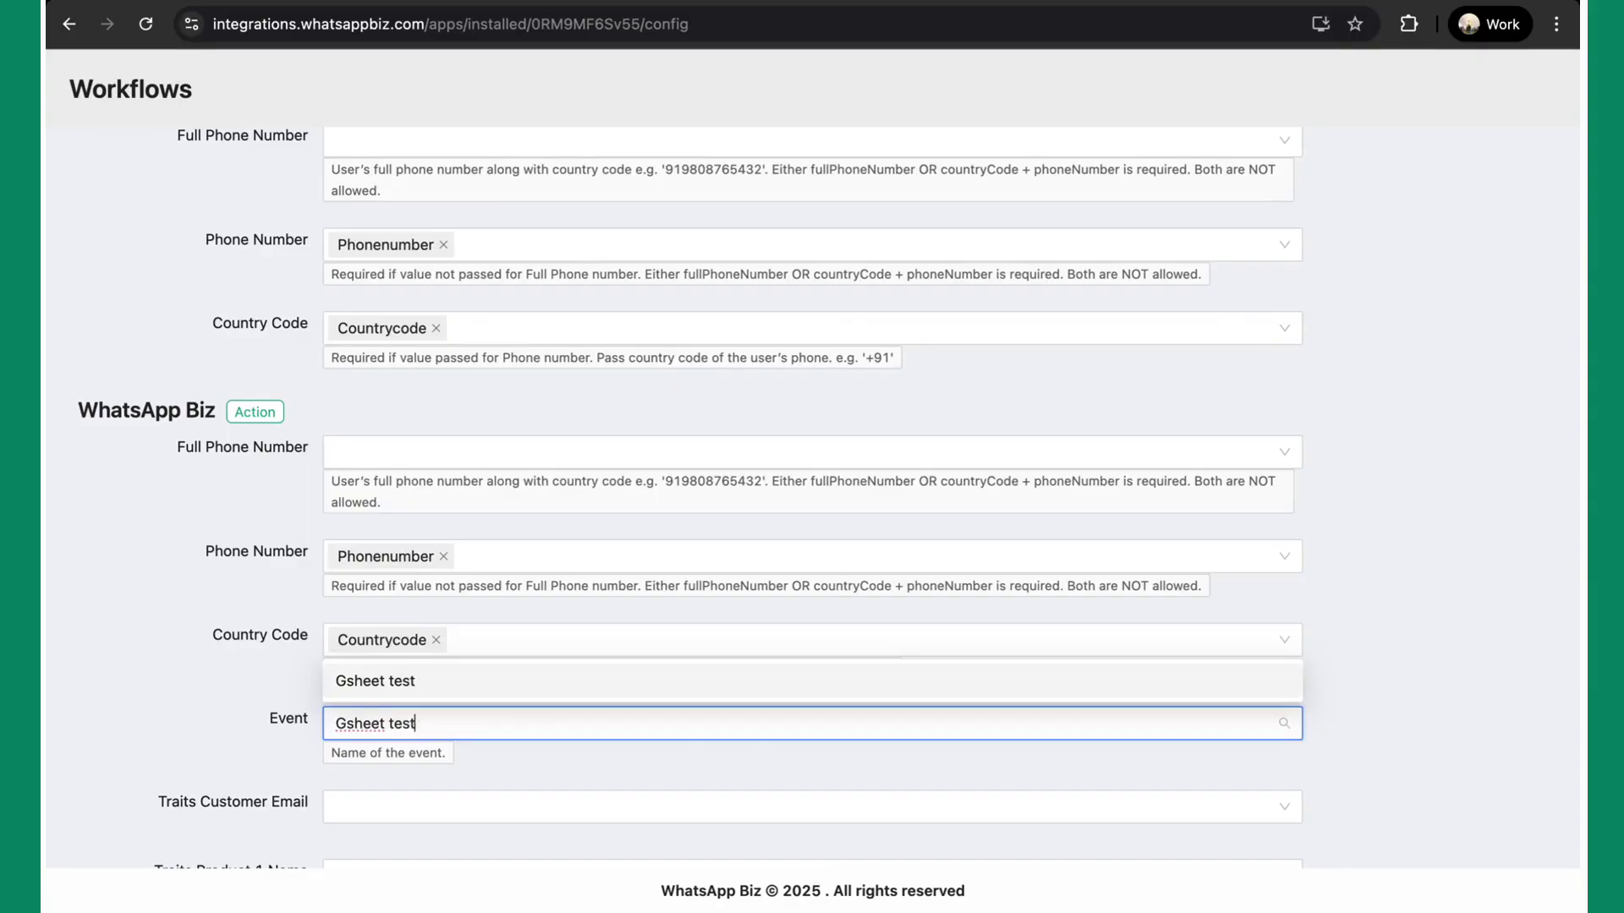
{"action": "type", "text": " 123"}
Step: Confirm the event name and add a Name trait filled from the Name column
{"action": "left_click", "coordinate": [402, 689]}
{"action": "left_click", "coordinate": [244, 705]}
{"action": "scroll", "coordinate": [254, 643], "scroll_direction": "down", "scroll_amount": 6}
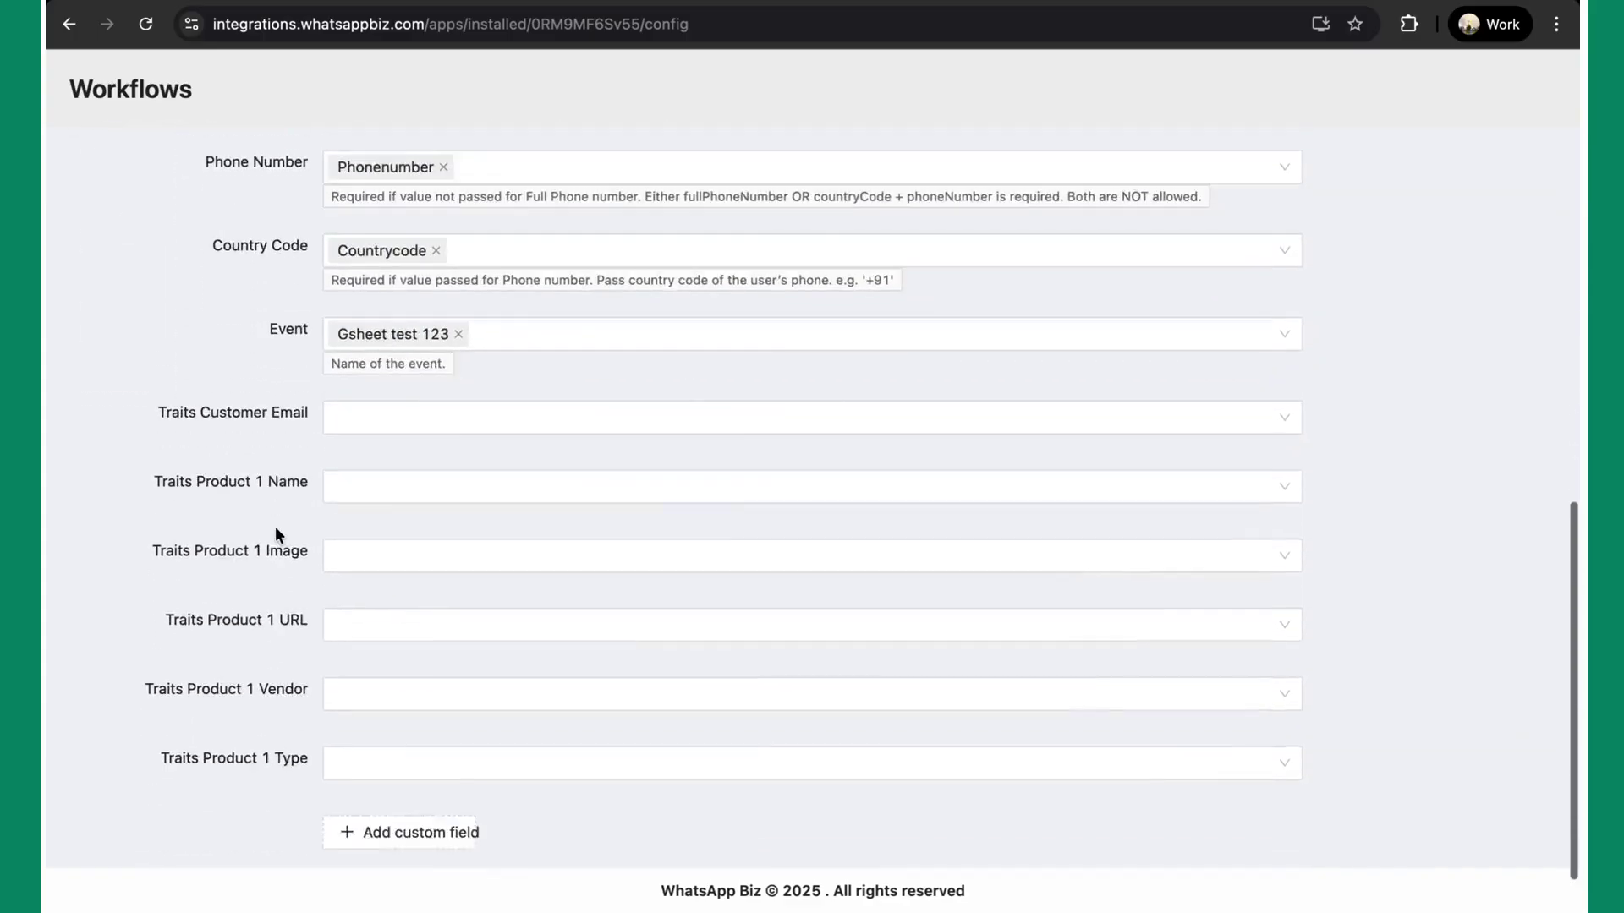
{"action": "left_click", "coordinate": [372, 770]}
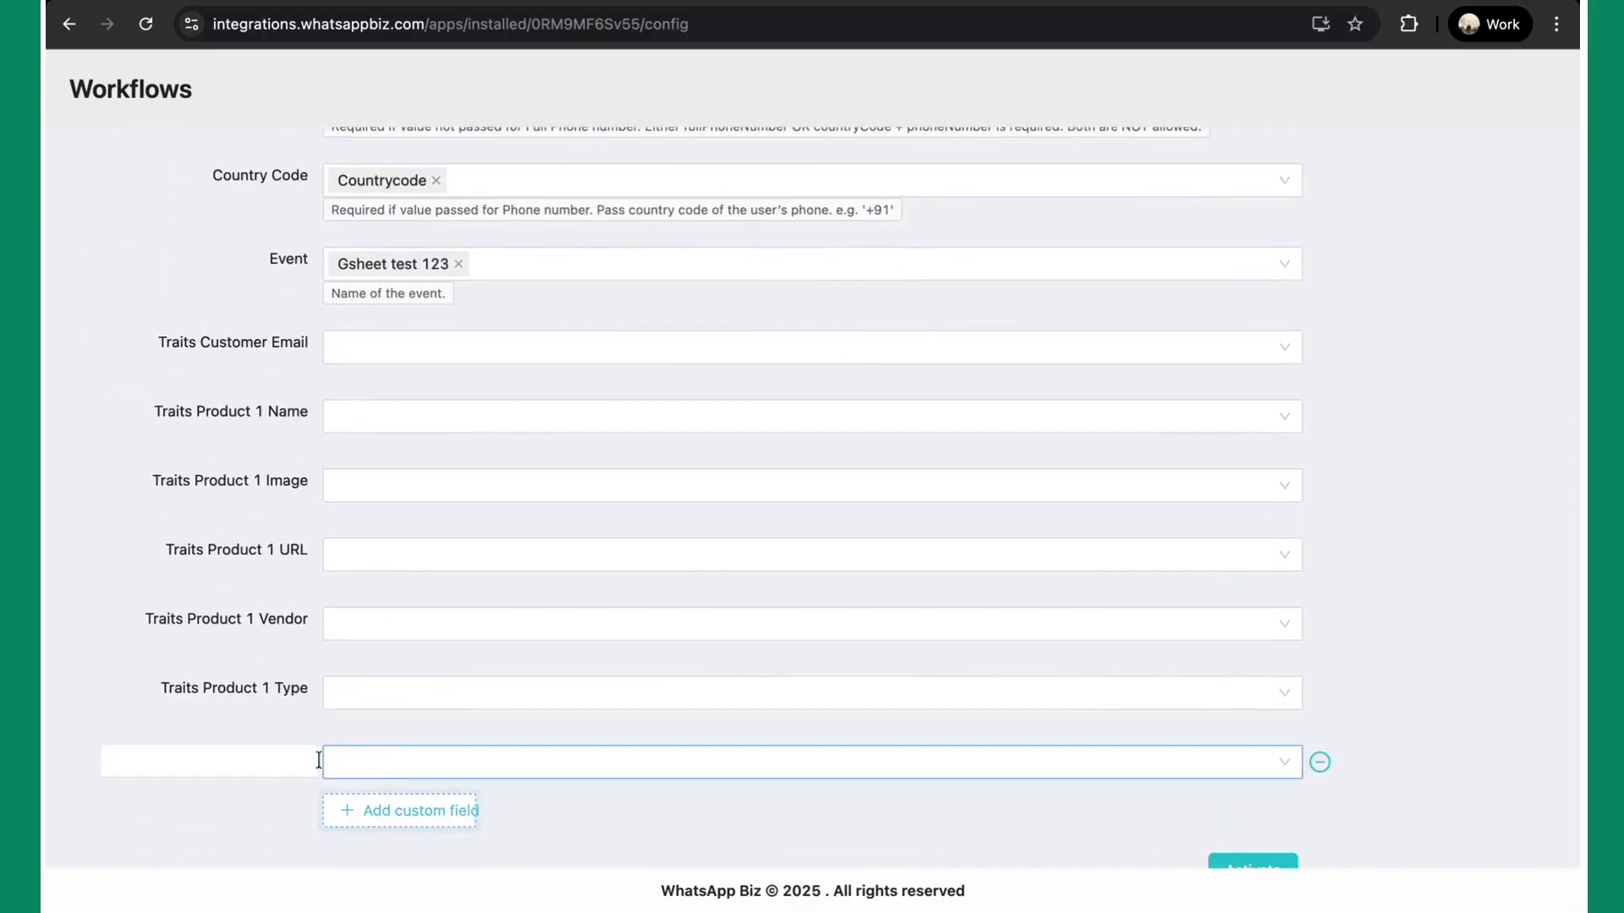
{"action": "type", "text": "Name"}
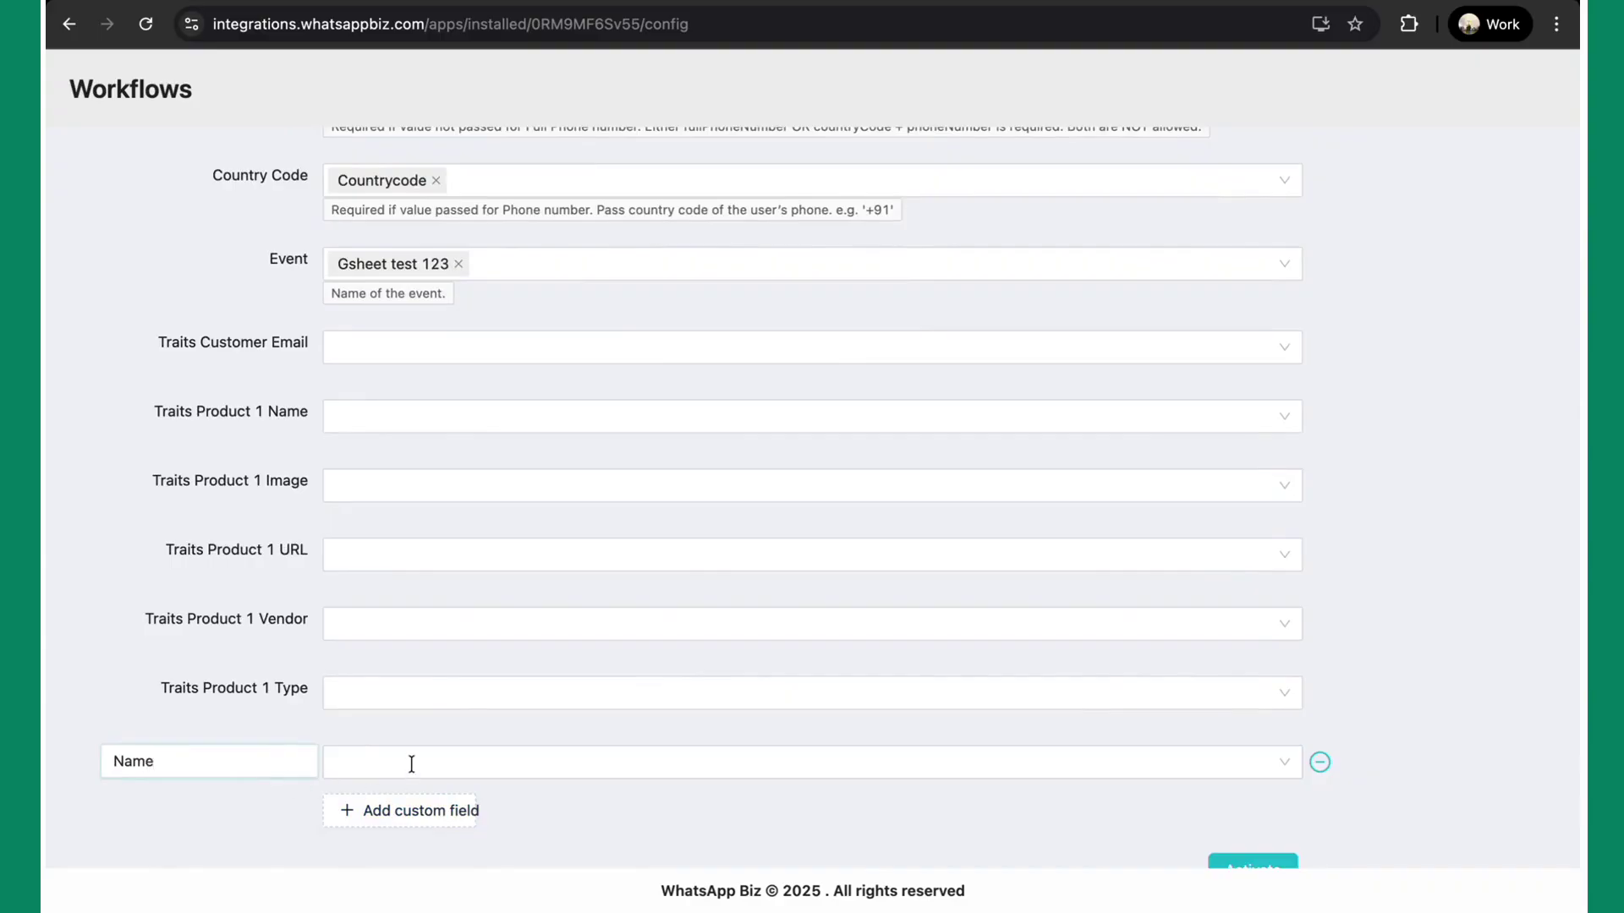
{"action": "left_click", "coordinate": [411, 764]}
{"action": "left_click", "coordinate": [440, 592]}
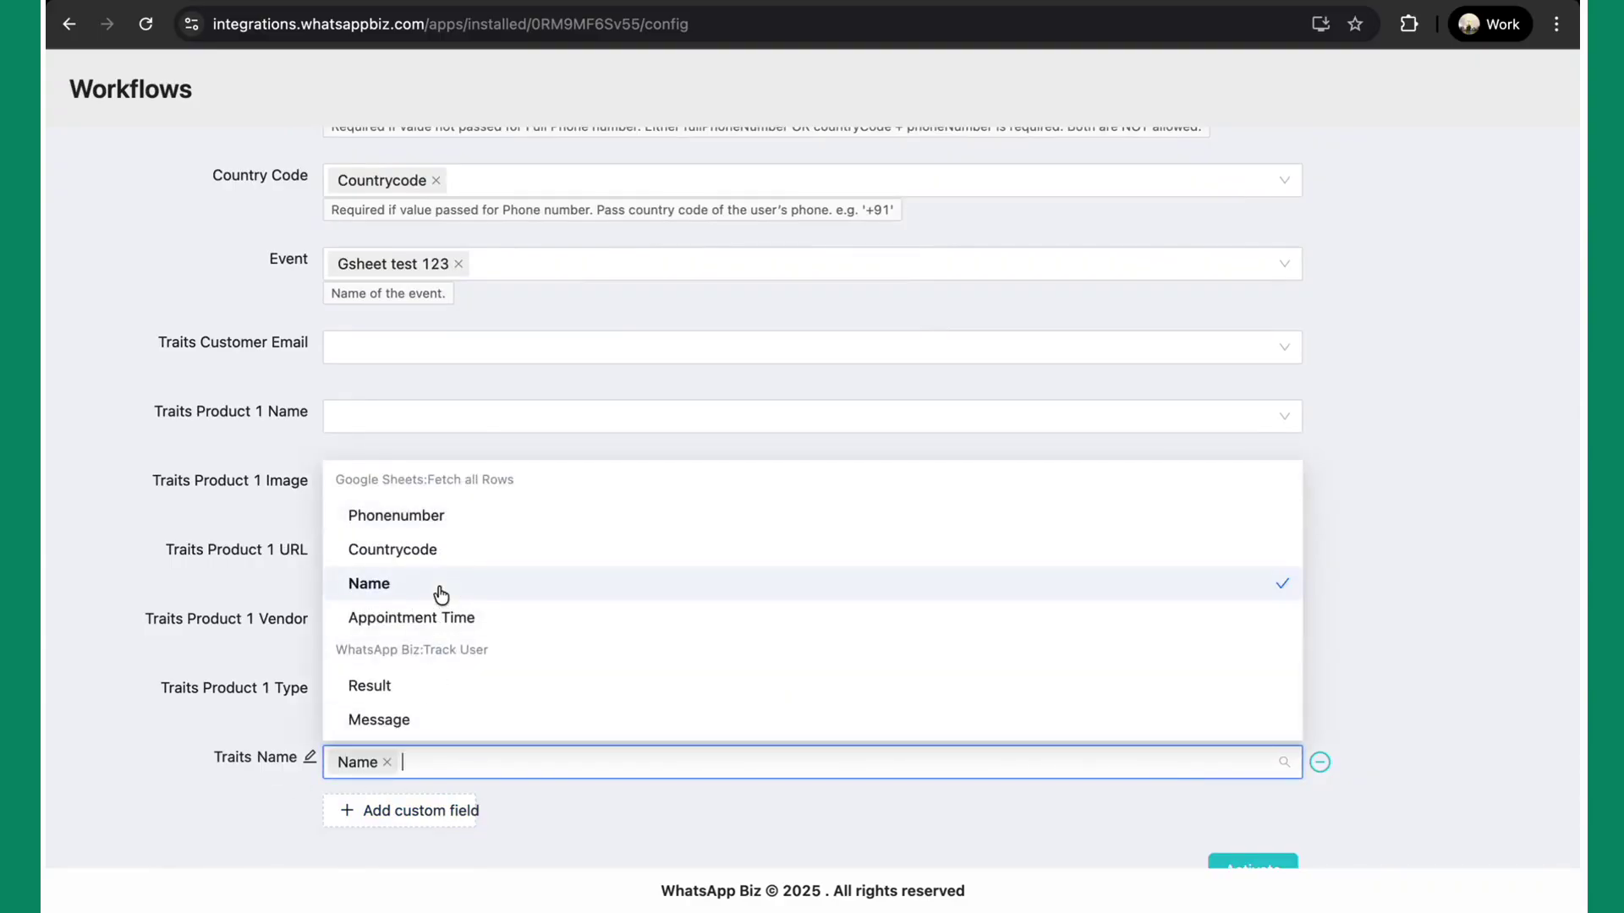
Step: Add an Appointment Time trait filled from the Appointment Time column
{"action": "left_click", "coordinate": [404, 814]}
{"action": "type", "text": "A"}
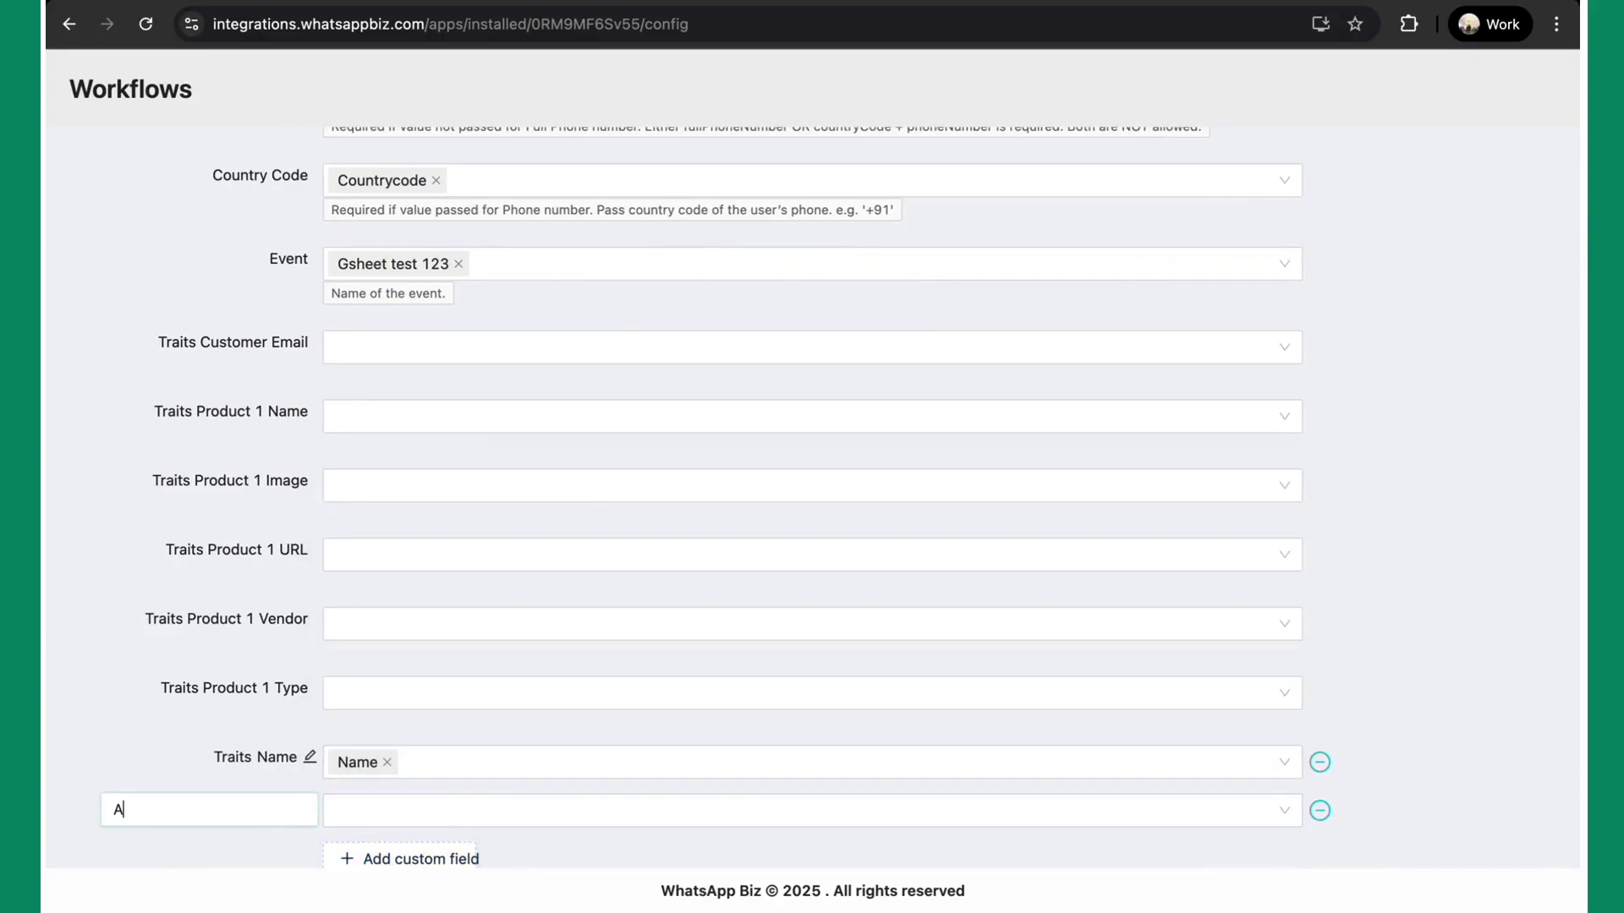
{"action": "type", "text": "ppointment Time"}
{"action": "key", "text": "Return"}
{"action": "left_click", "coordinate": [364, 803]}
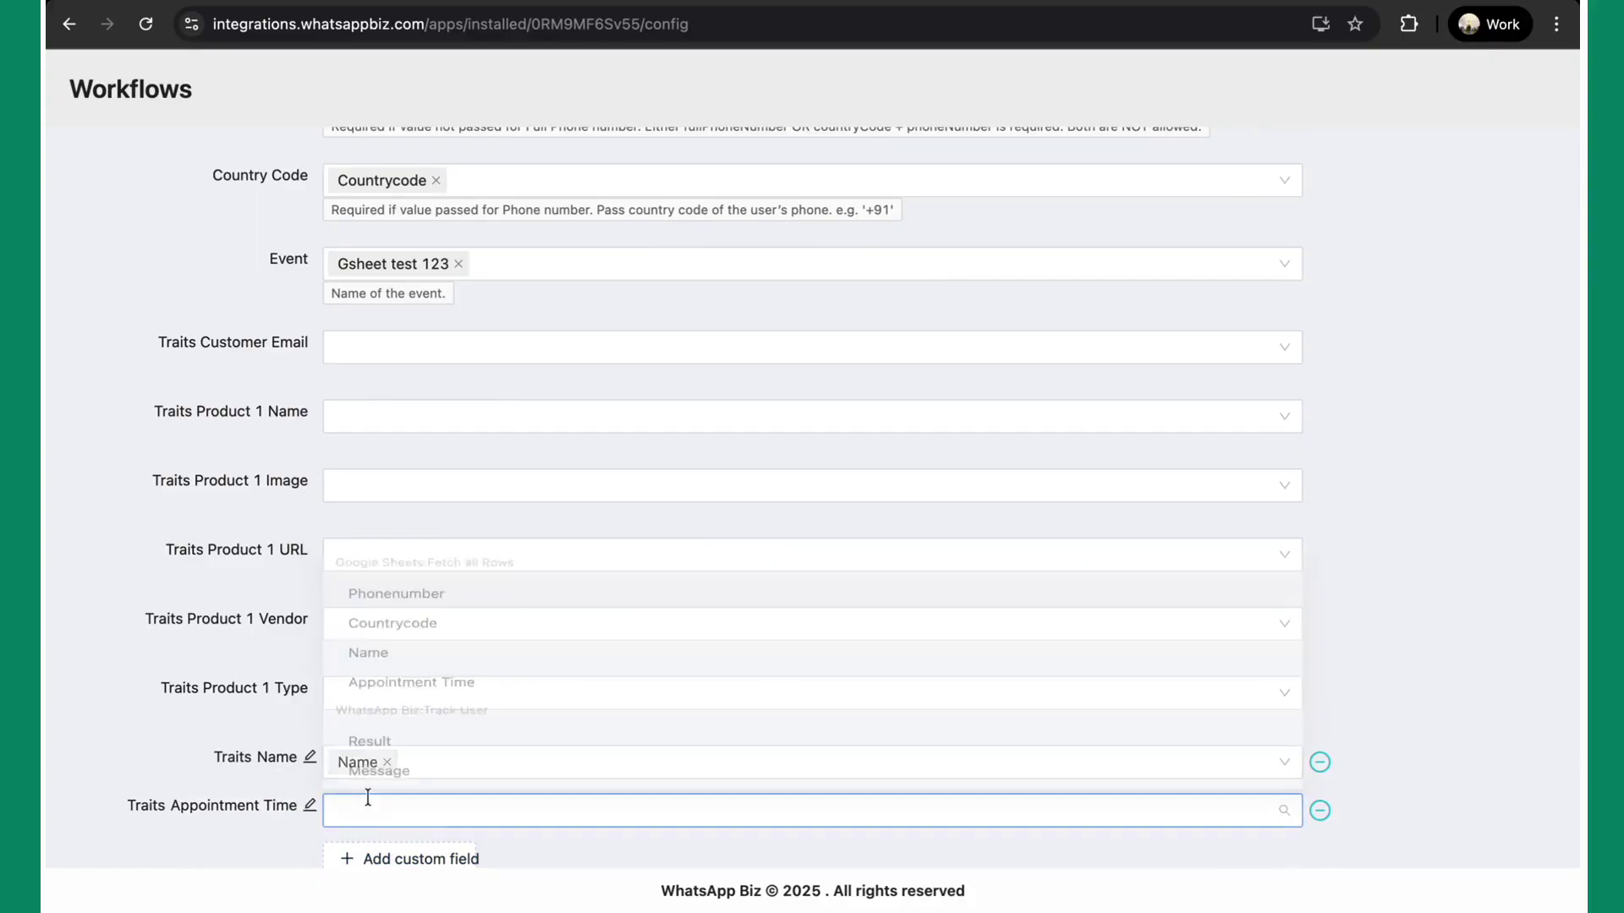
{"action": "left_click", "coordinate": [461, 670]}
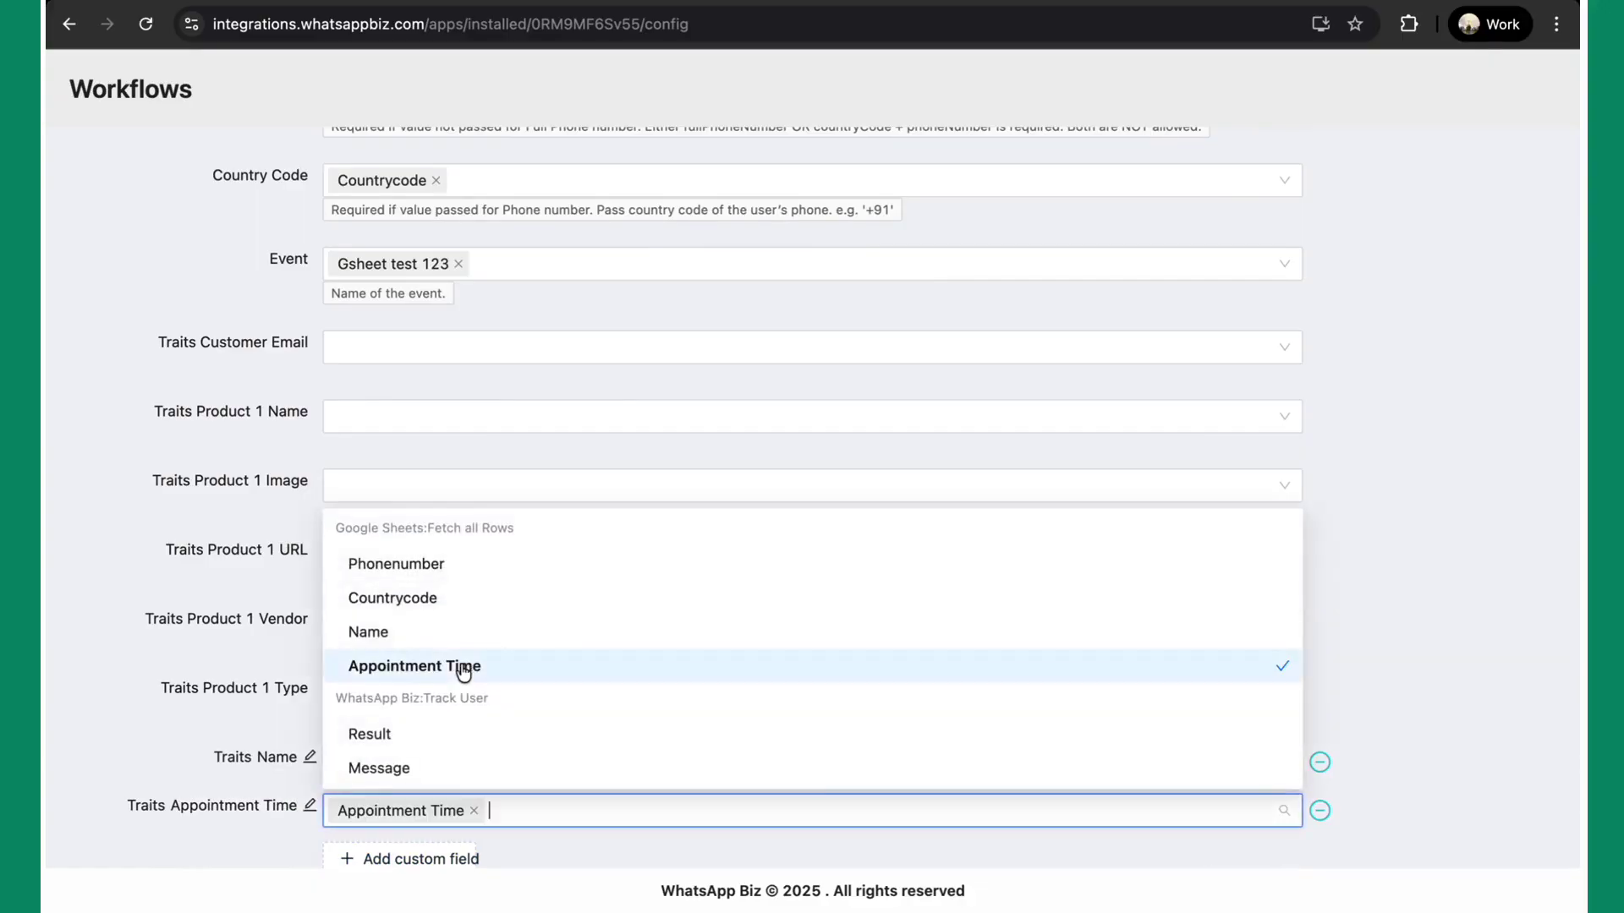
{"action": "left_click", "coordinate": [235, 702]}
{"action": "scroll", "coordinate": [235, 703], "scroll_direction": "down", "scroll_amount": 2}
Step: Activate the workflow with a 5-minute check interval and save the trigger schedule
{"action": "left_click", "coordinate": [1244, 821]}
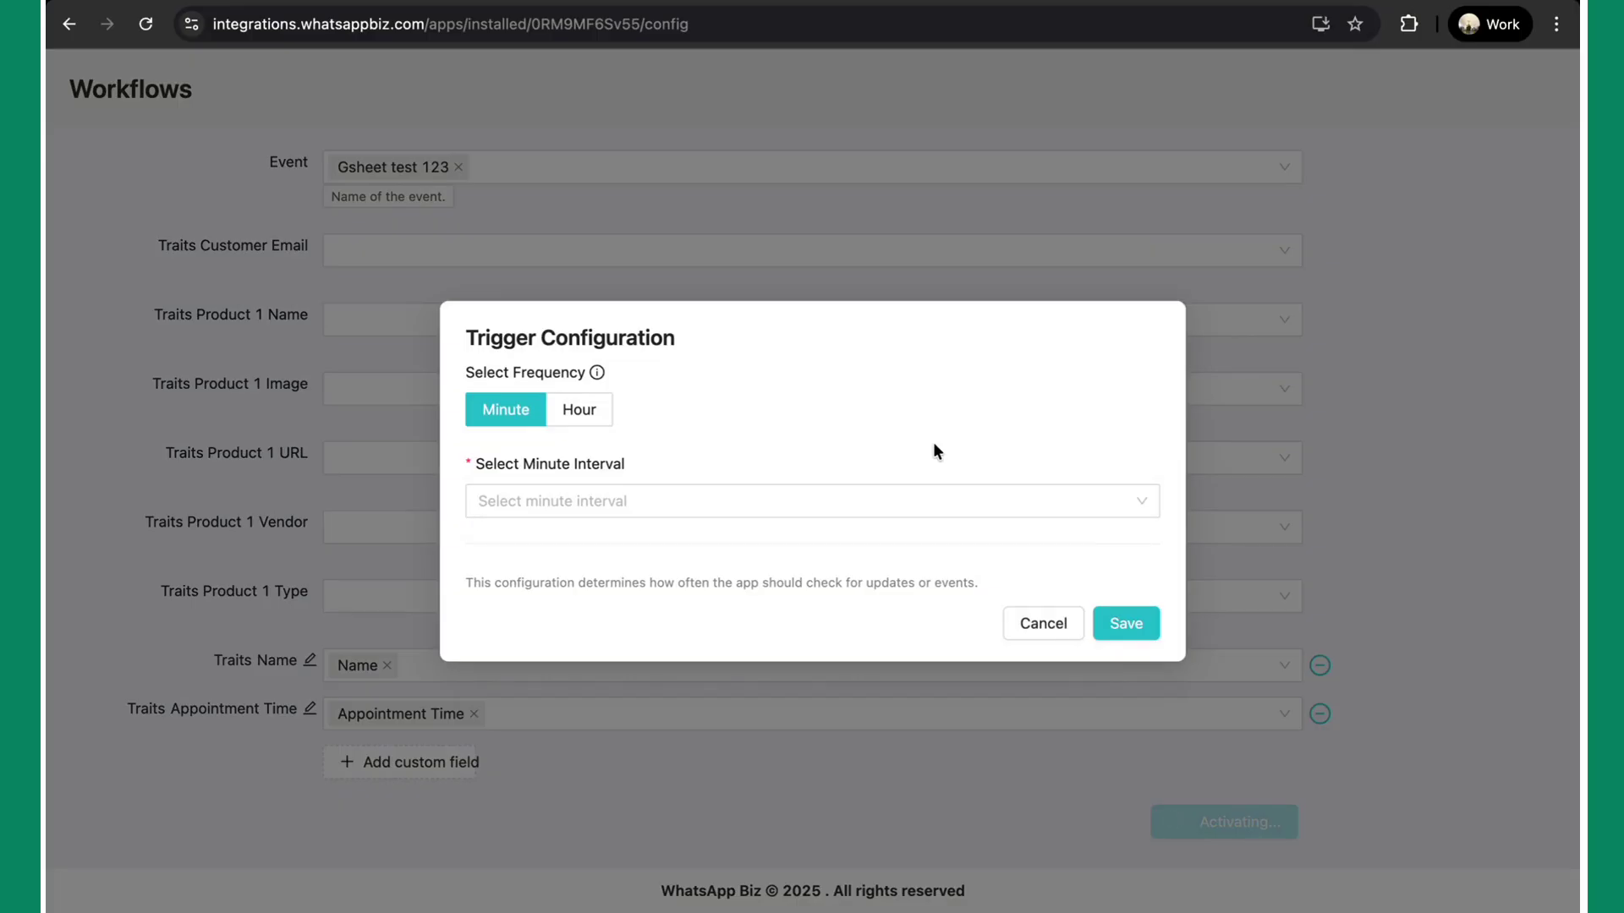
{"action": "left_click", "coordinate": [822, 513]}
{"action": "left_click", "coordinate": [816, 548]}
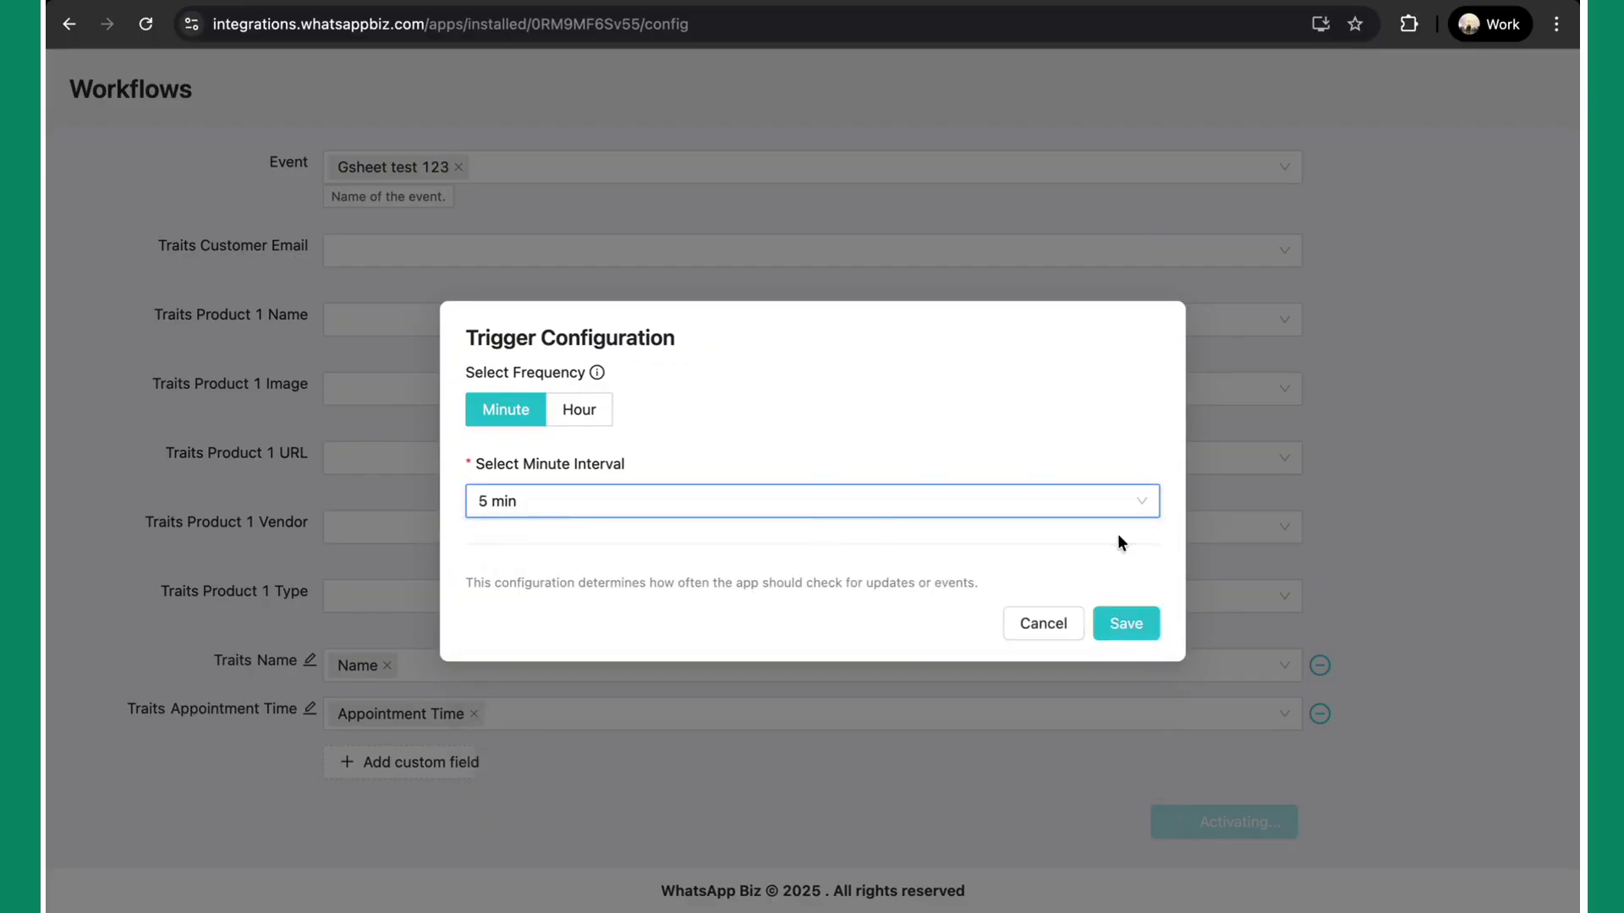
{"action": "left_click", "coordinate": [1128, 626]}
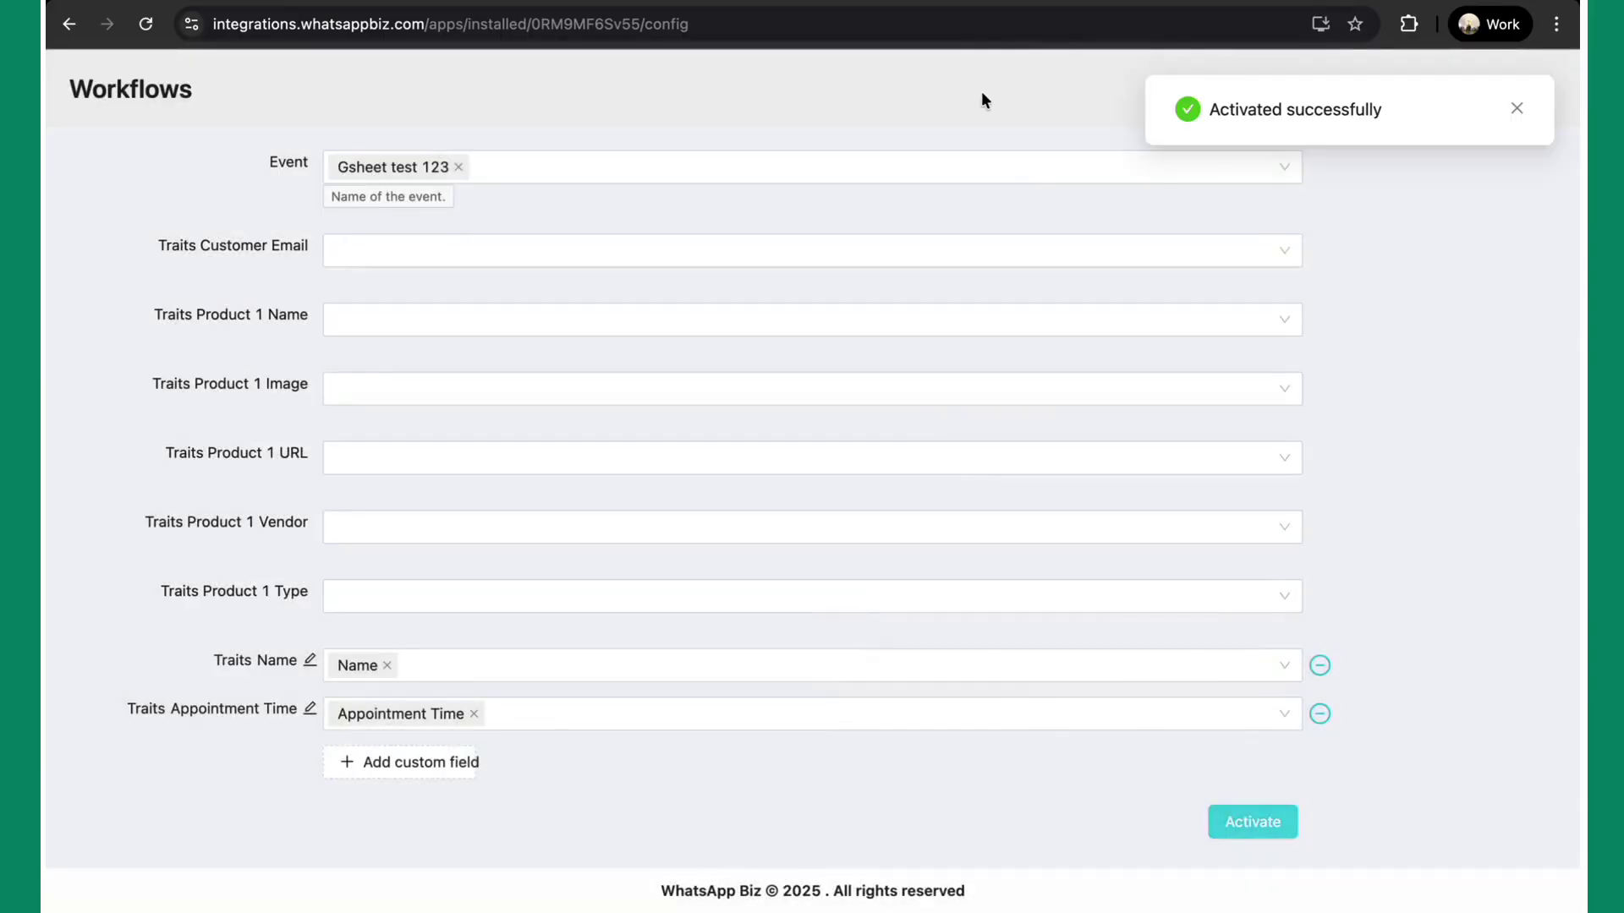
{"action": "scroll", "coordinate": [798, 126], "scroll_direction": "up", "scroll_amount": 15}
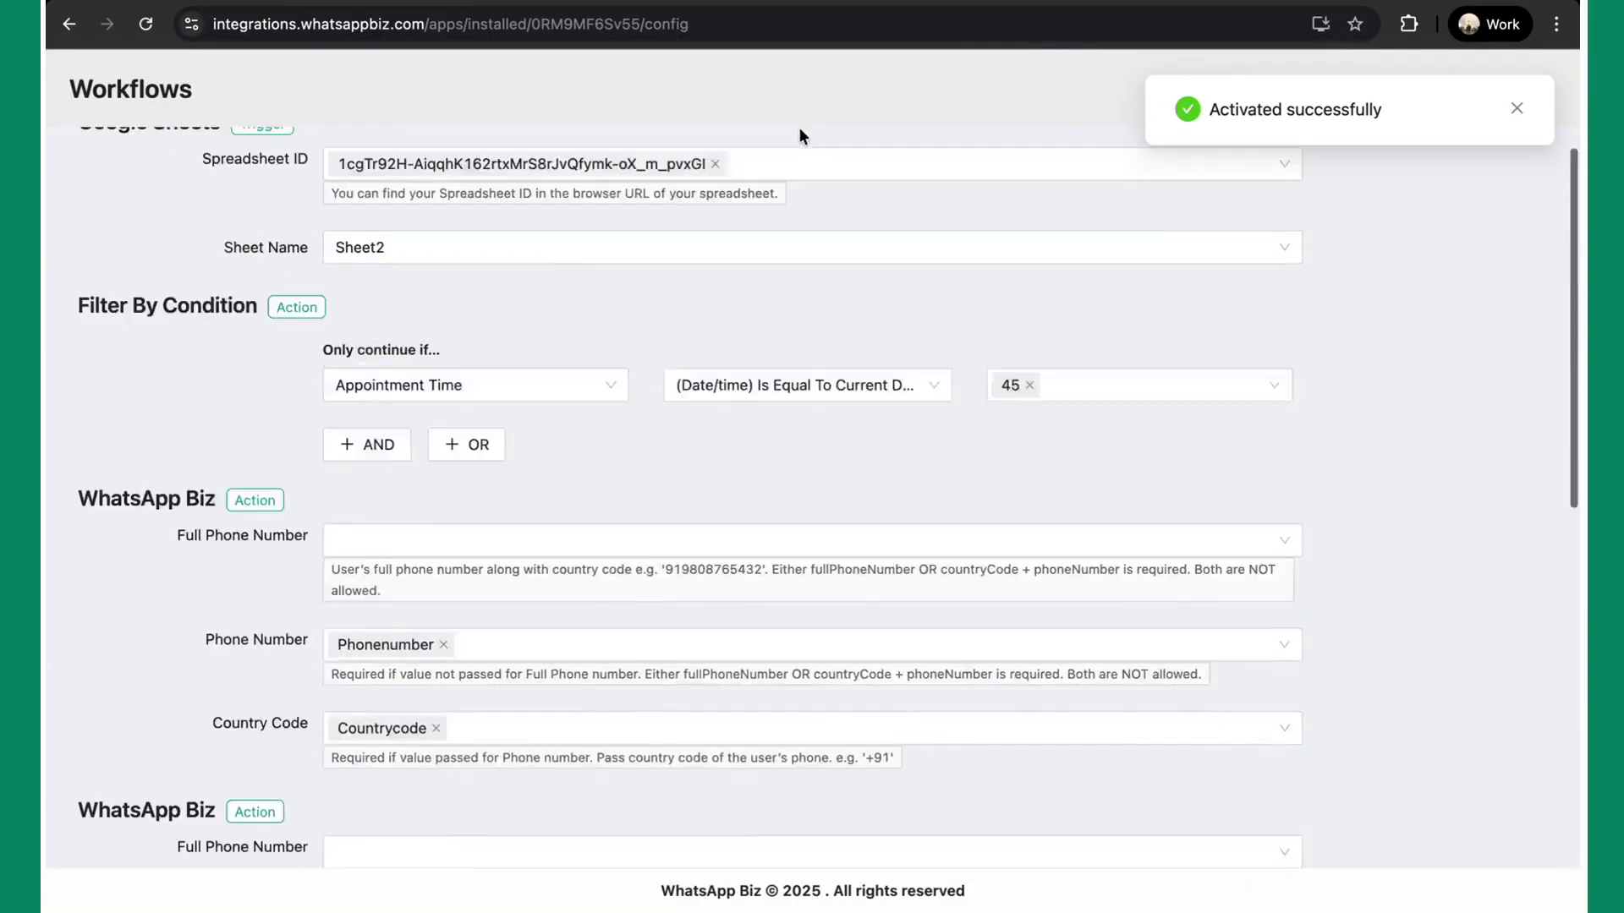
Step: View the workflow's run logs and compare them with the spreadsheet's appointment times
{"action": "left_click", "coordinate": [359, 279]}
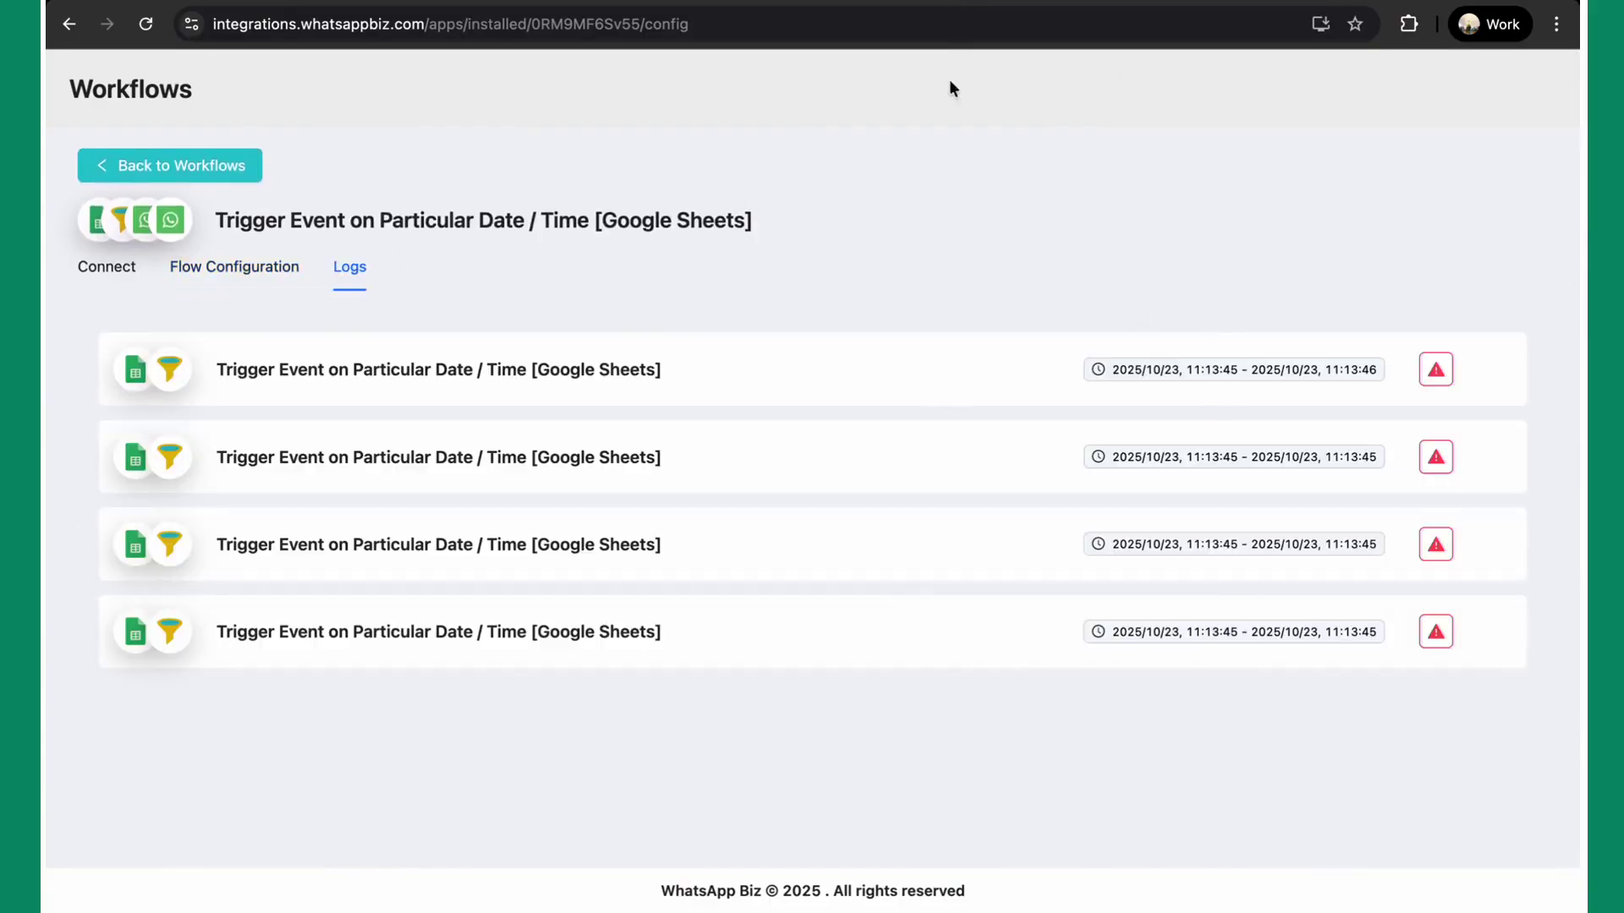
{"action": "left_click", "coordinate": [940, 3]}
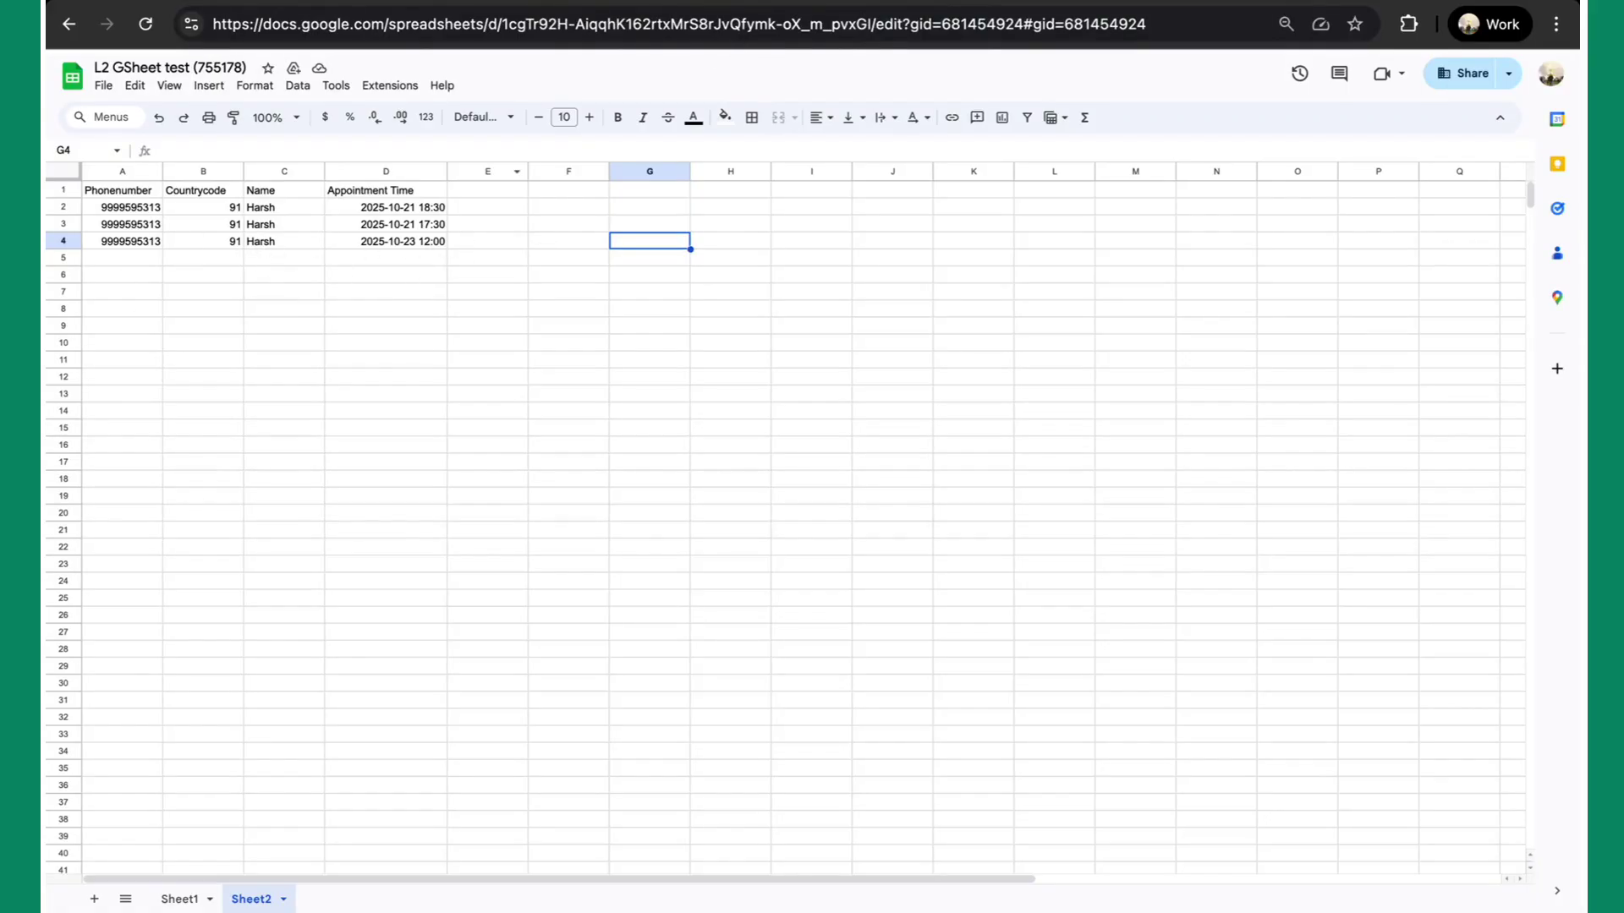
{"action": "key", "text": "ctrl+shift+Tab"}
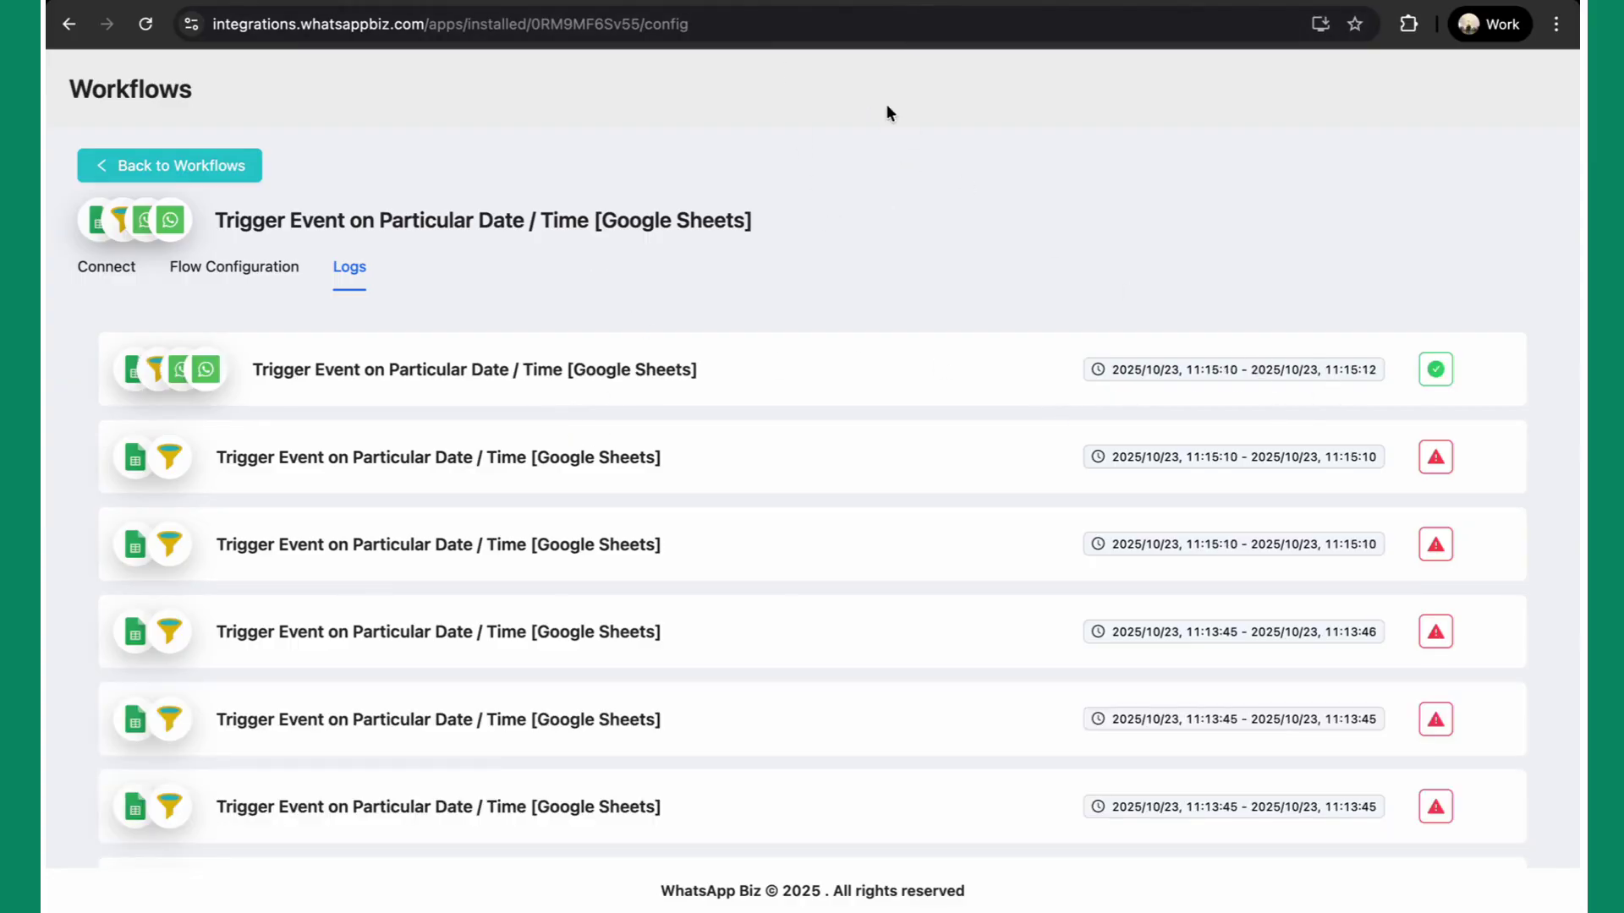
{"action": "left_click", "coordinate": [916, 5]}
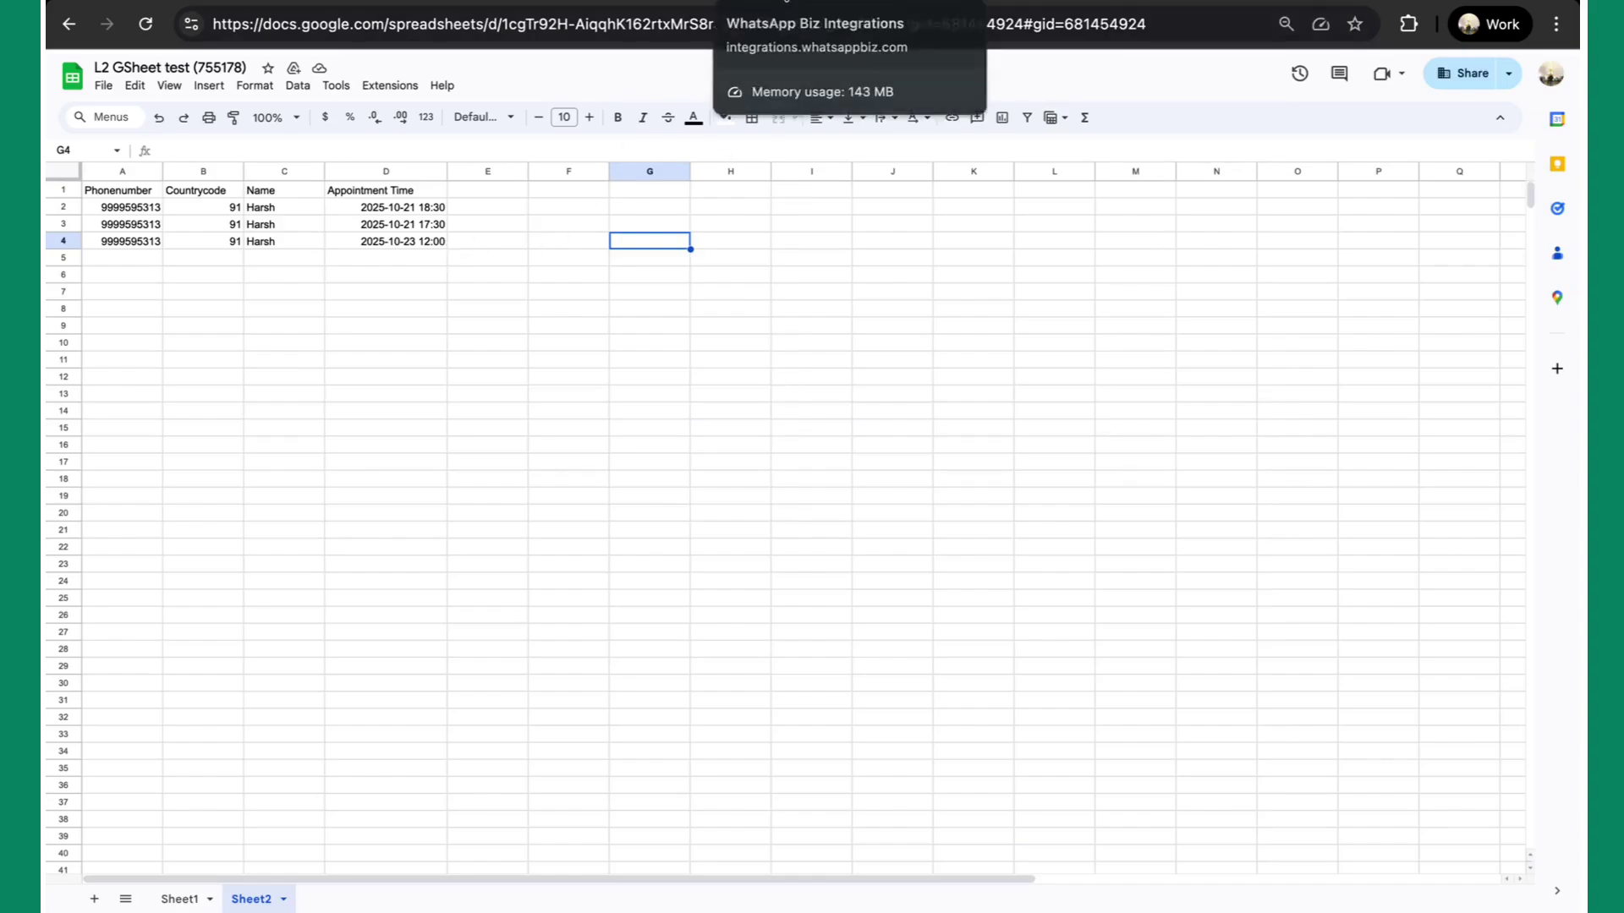
{"action": "left_click", "coordinate": [787, 5]}
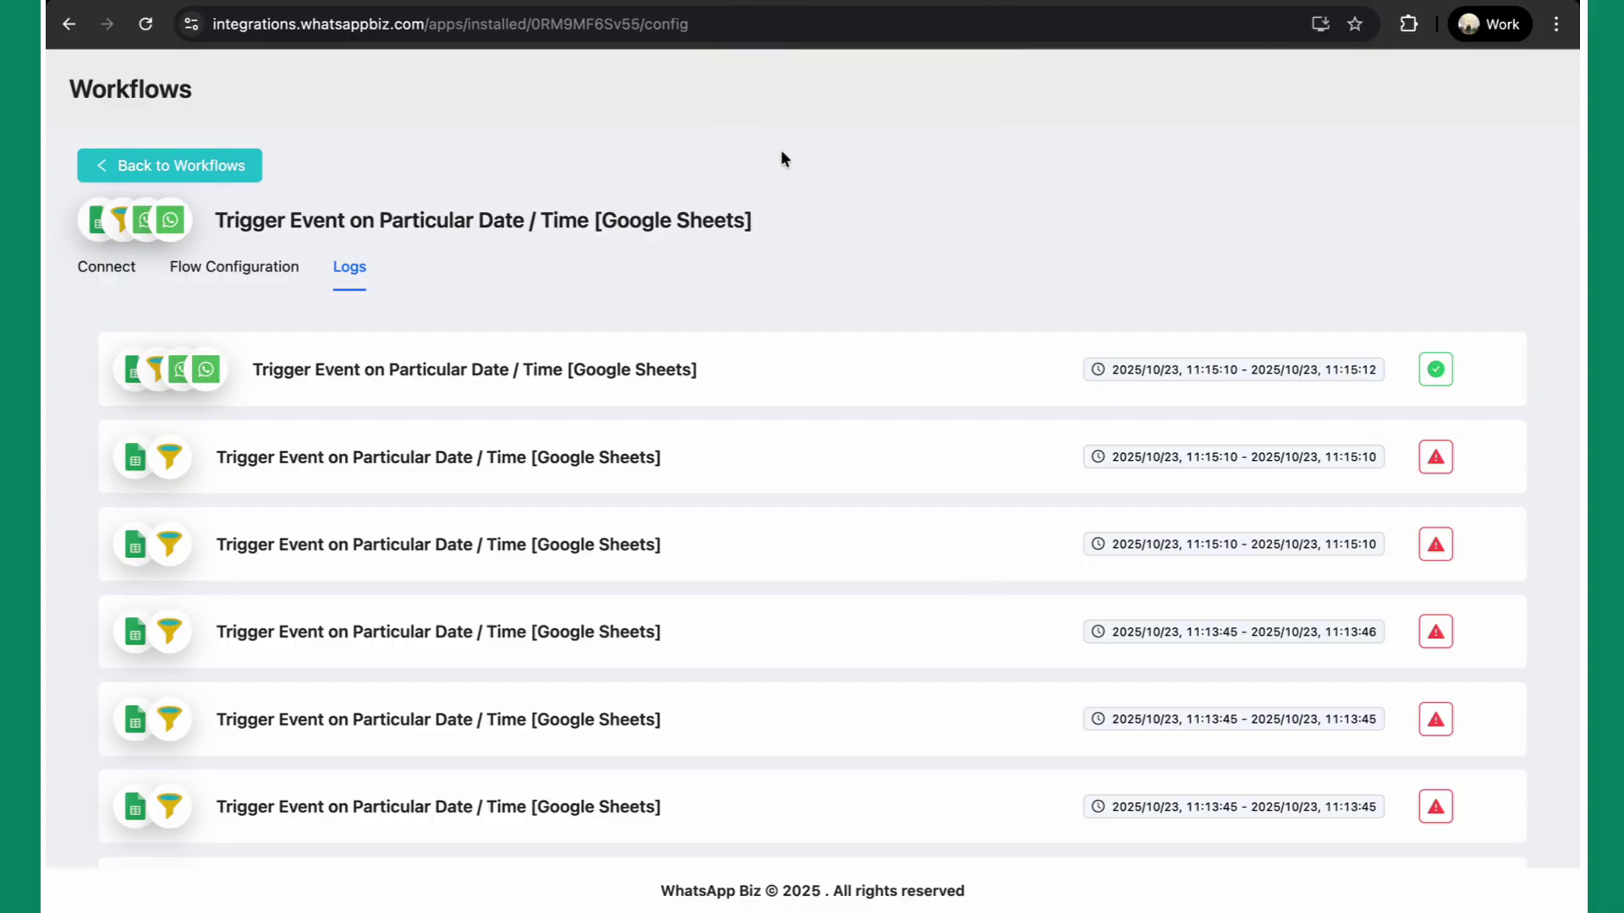
Step: Open the successful run and review its steps sending the Gsheet test 123 event
{"action": "left_click", "coordinate": [600, 369]}
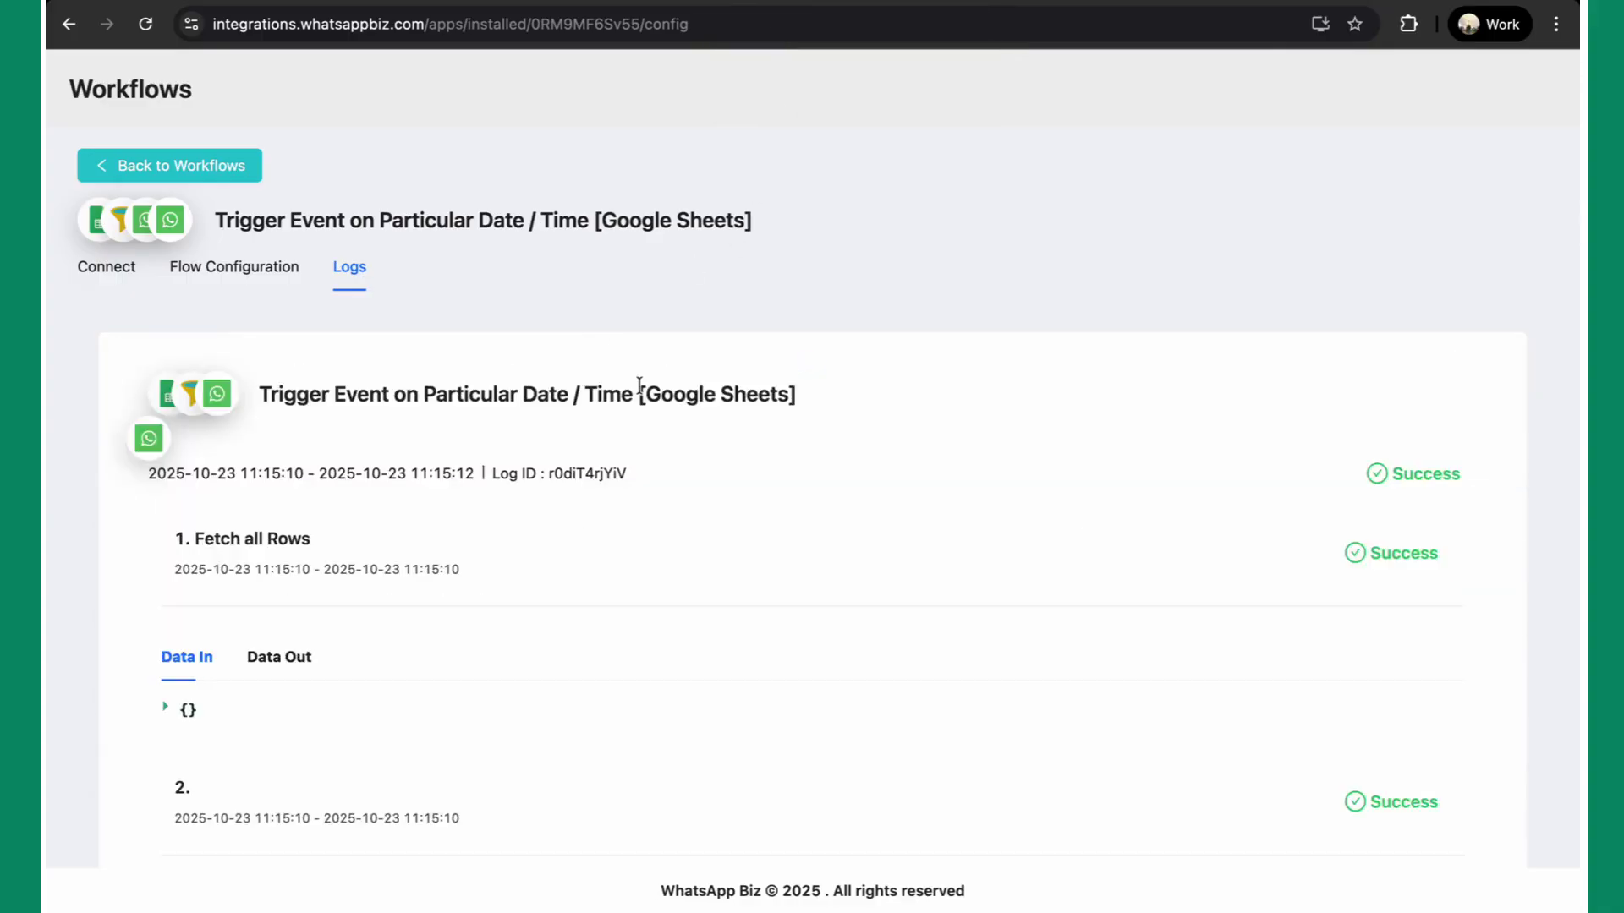
{"action": "scroll", "coordinate": [515, 621], "scroll_direction": "down", "scroll_amount": 7}
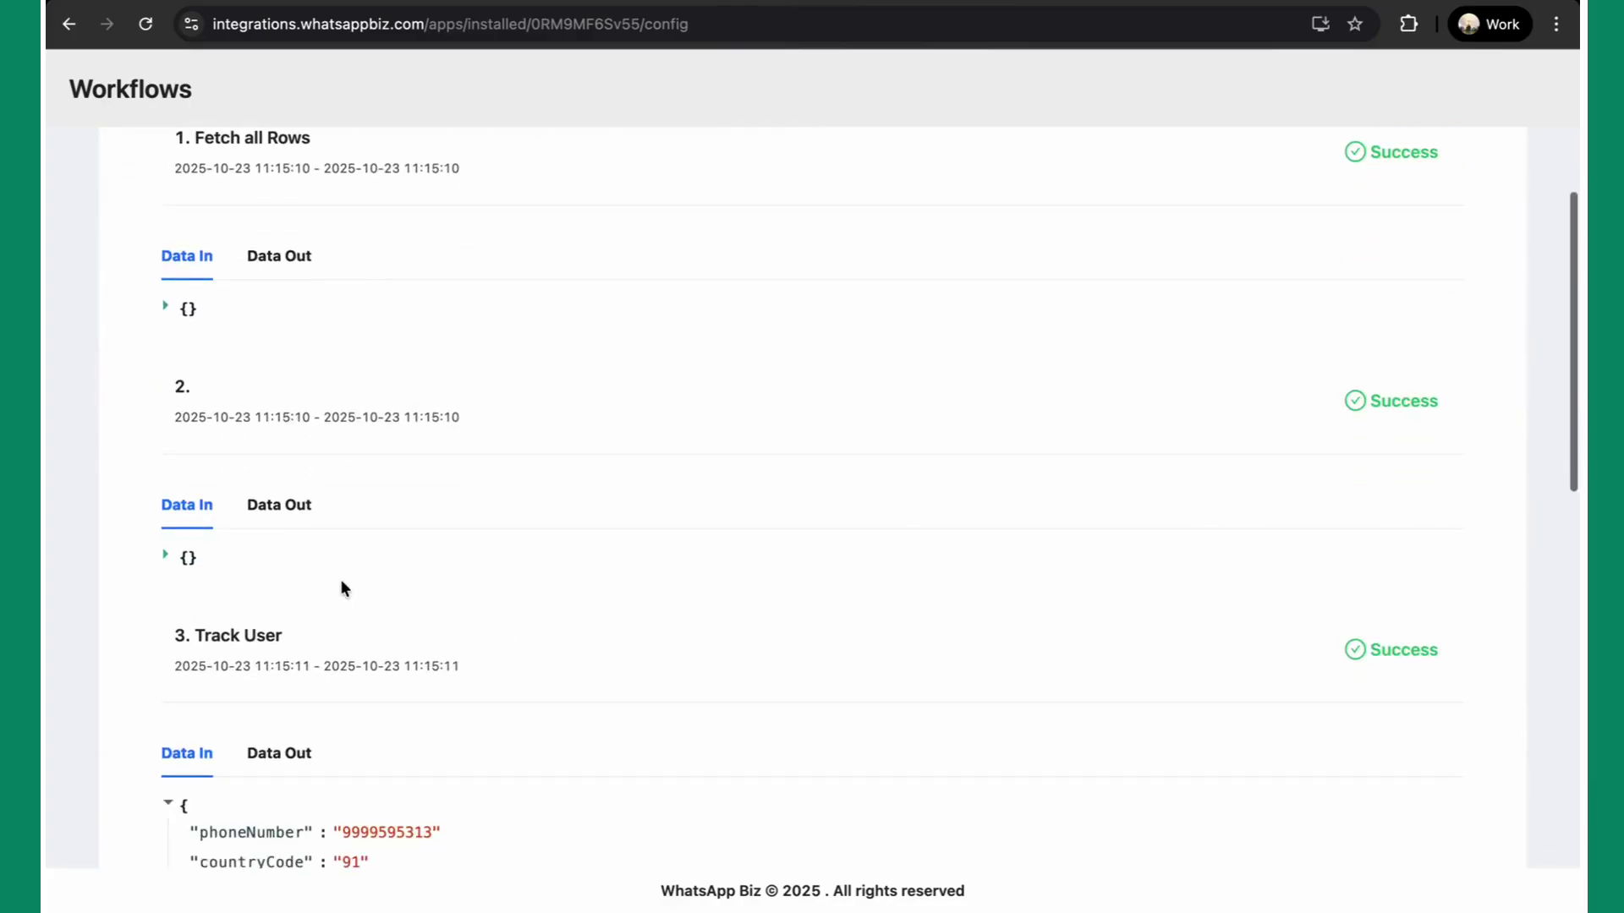
{"action": "scroll", "coordinate": [336, 565], "scroll_direction": "down", "scroll_amount": 5}
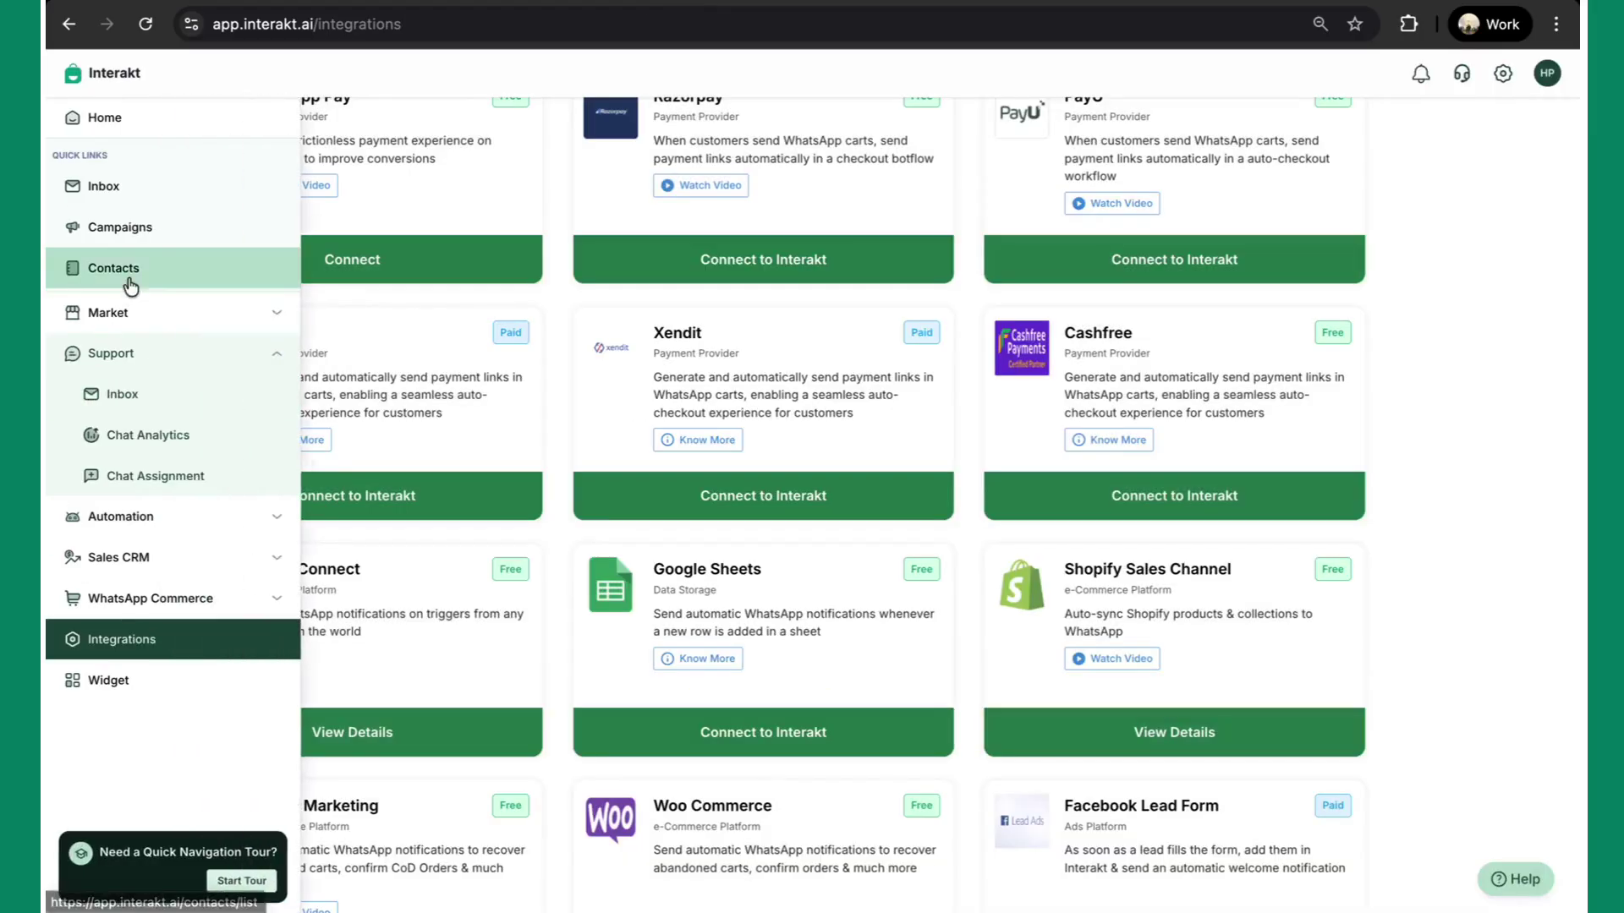
Step: Search Contacts for the test phone number and open the matching contact's details
{"action": "left_click", "coordinate": [131, 267]}
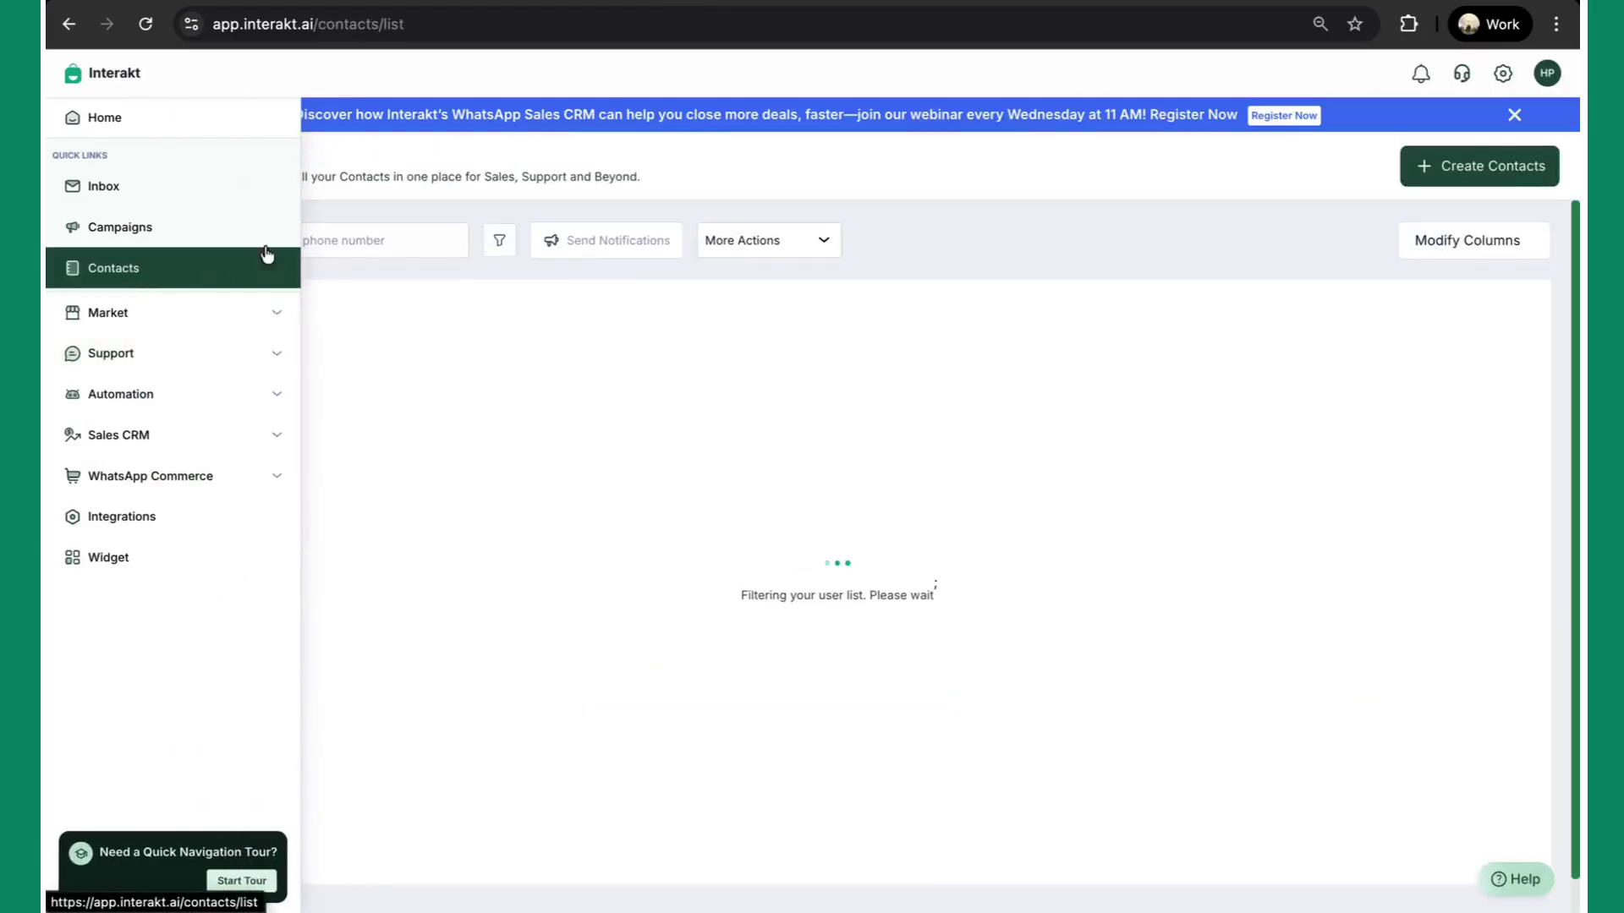
{"action": "left_click", "coordinate": [351, 240]}
{"action": "key", "text": "ctrl+v"}
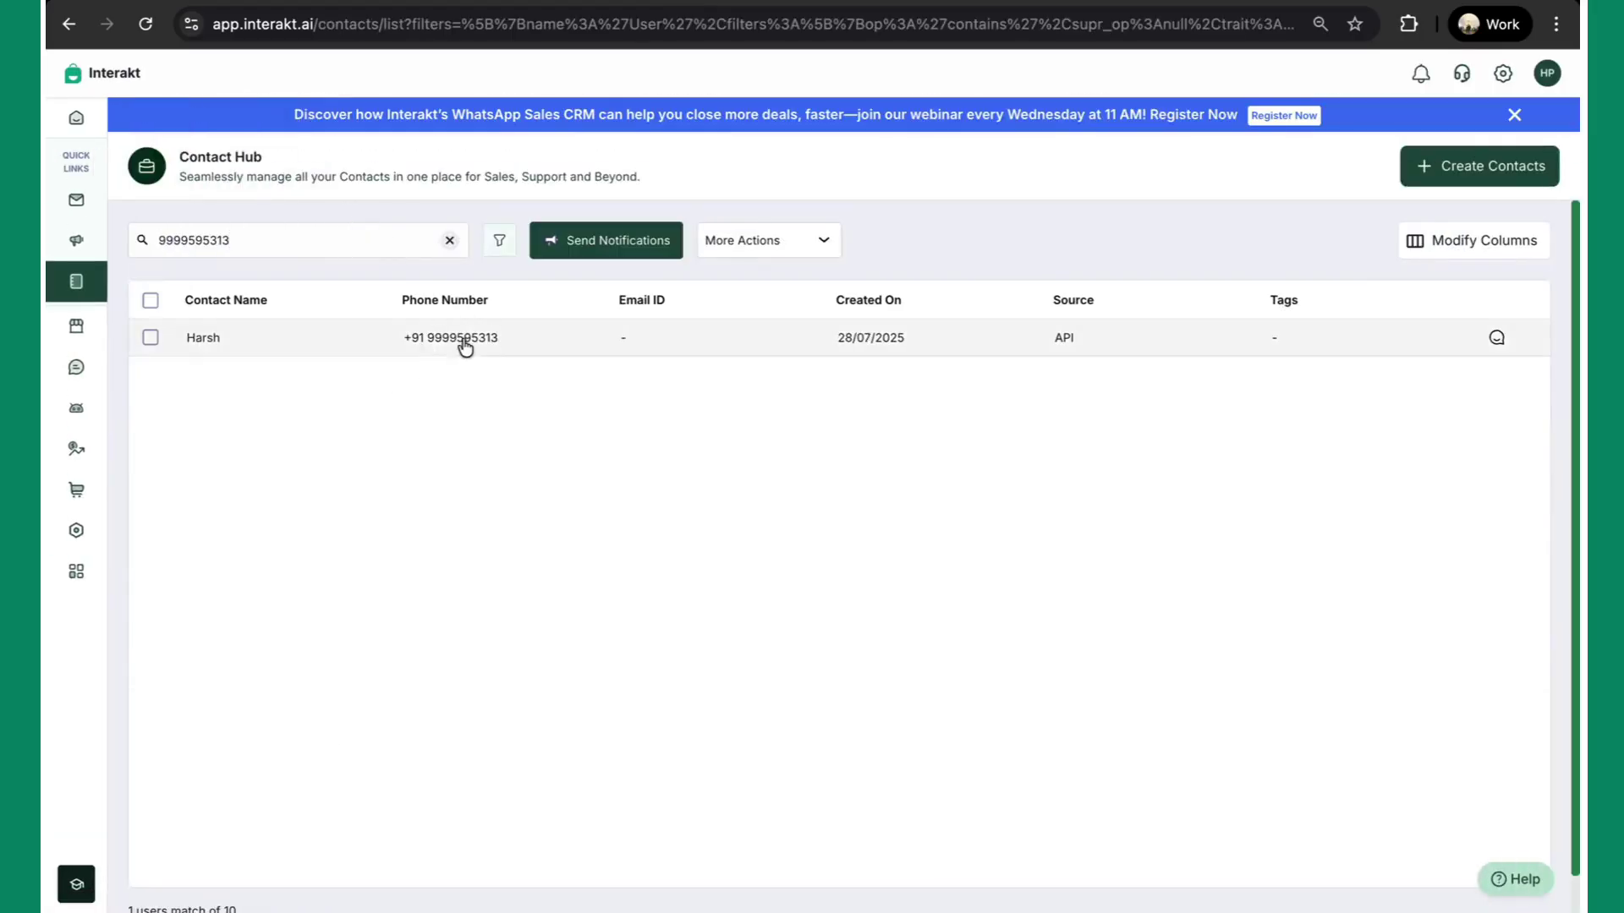
{"action": "left_click", "coordinate": [466, 346]}
Step: Verify the Gsheet Test 123 event on the contact's timeline against the spreadsheet
{"action": "left_click_drag", "start_coordinate": [162, 481], "coordinate": [254, 482]}
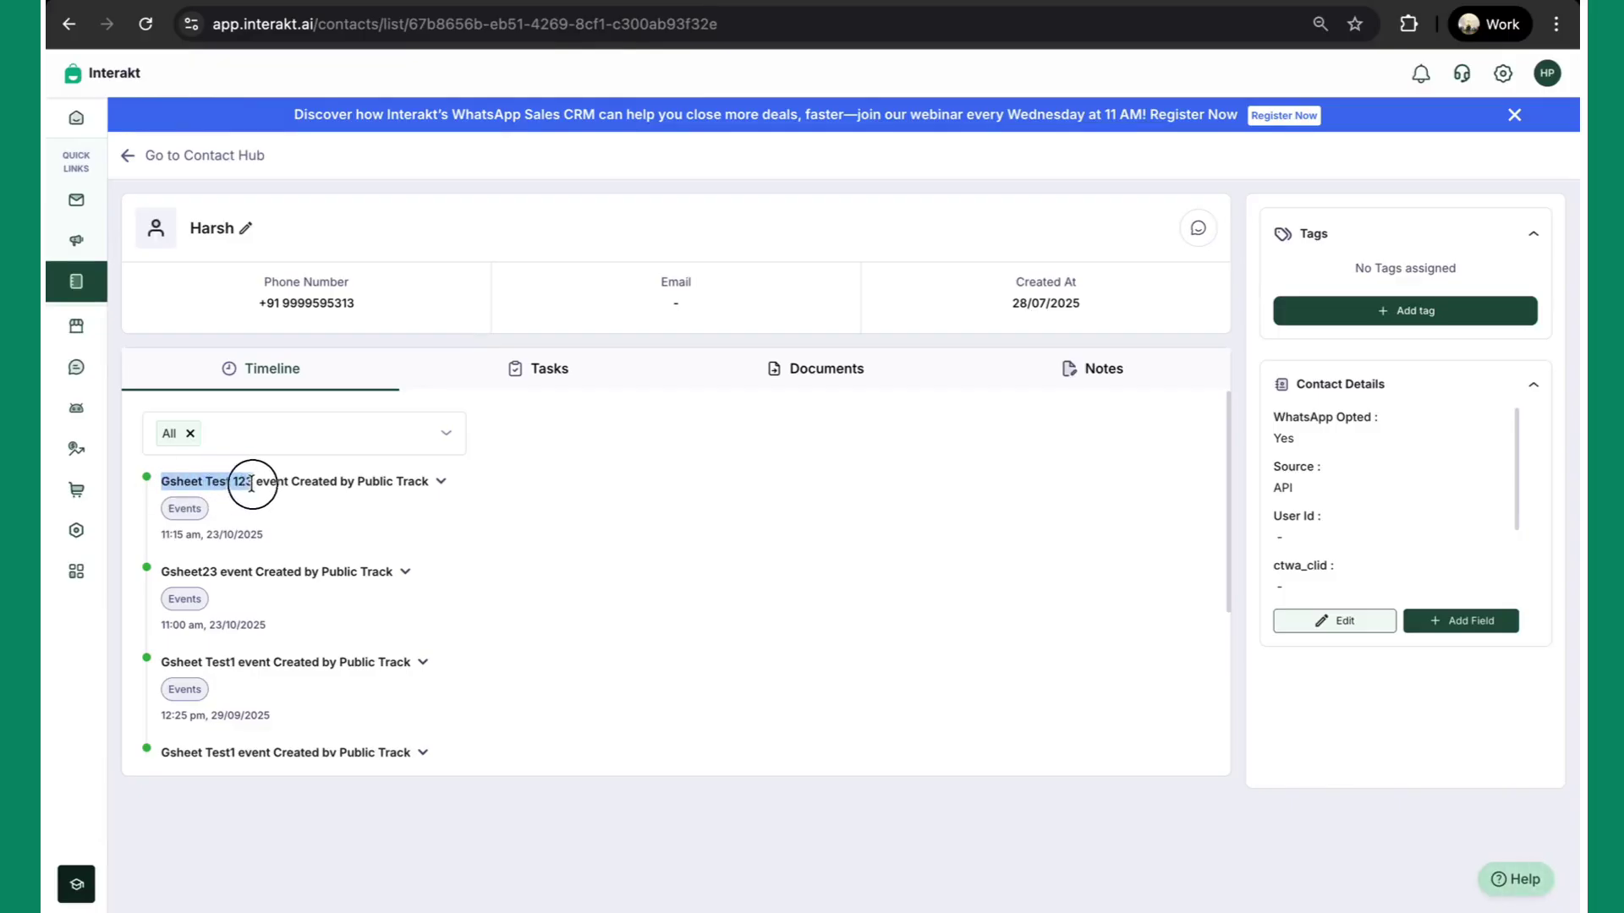
{"action": "left_click", "coordinate": [163, 538]}
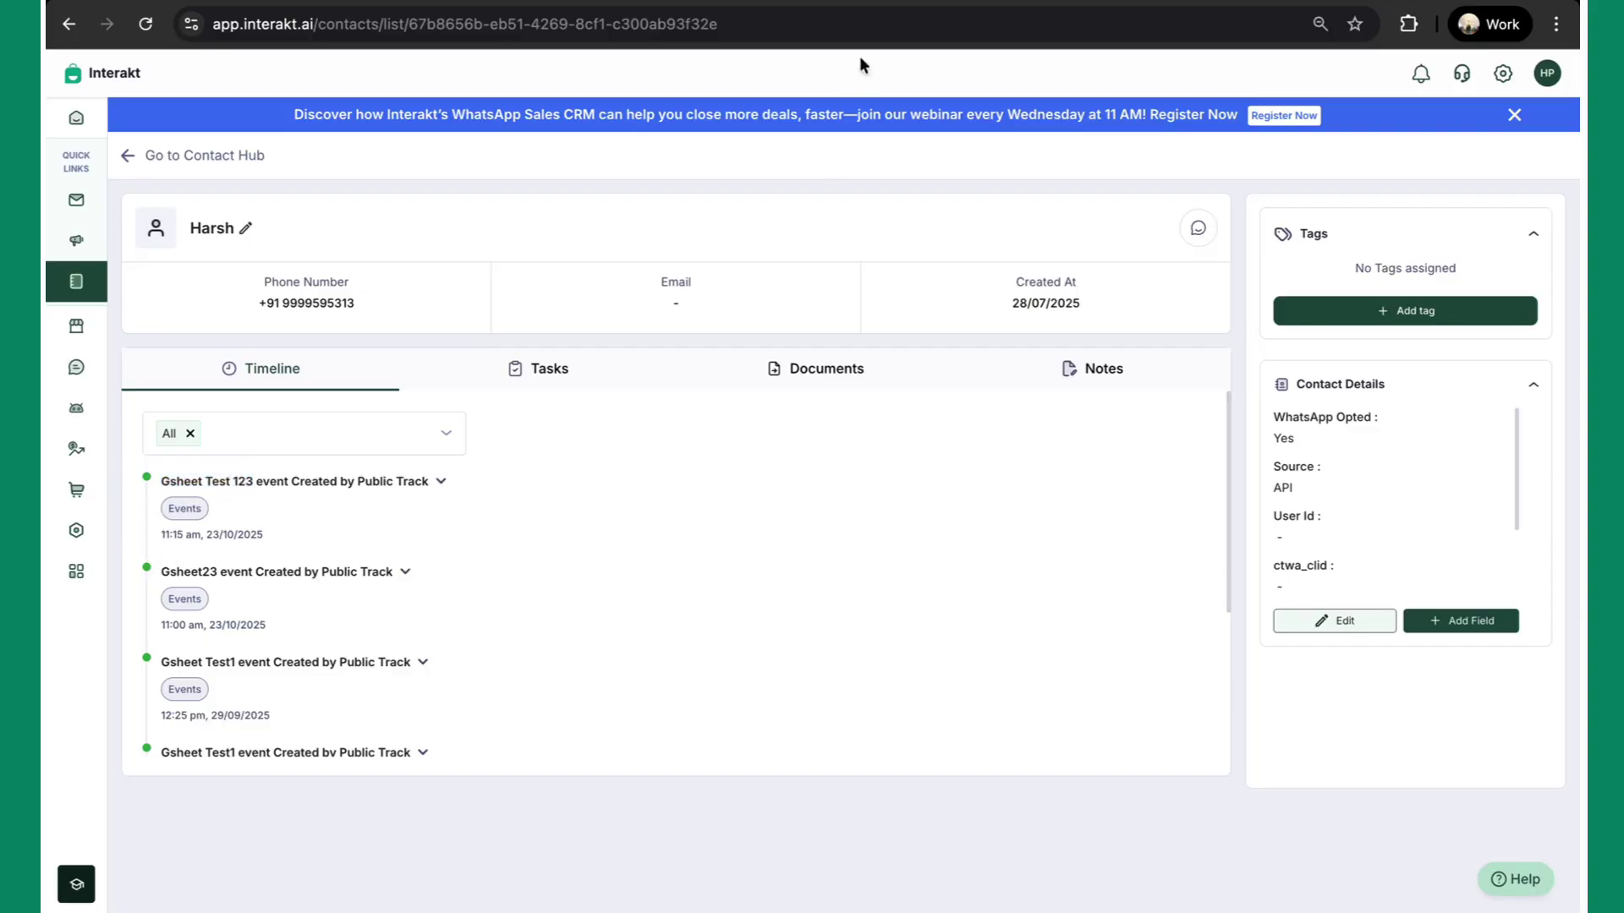
{"action": "key", "text": "ctrl+Tab"}
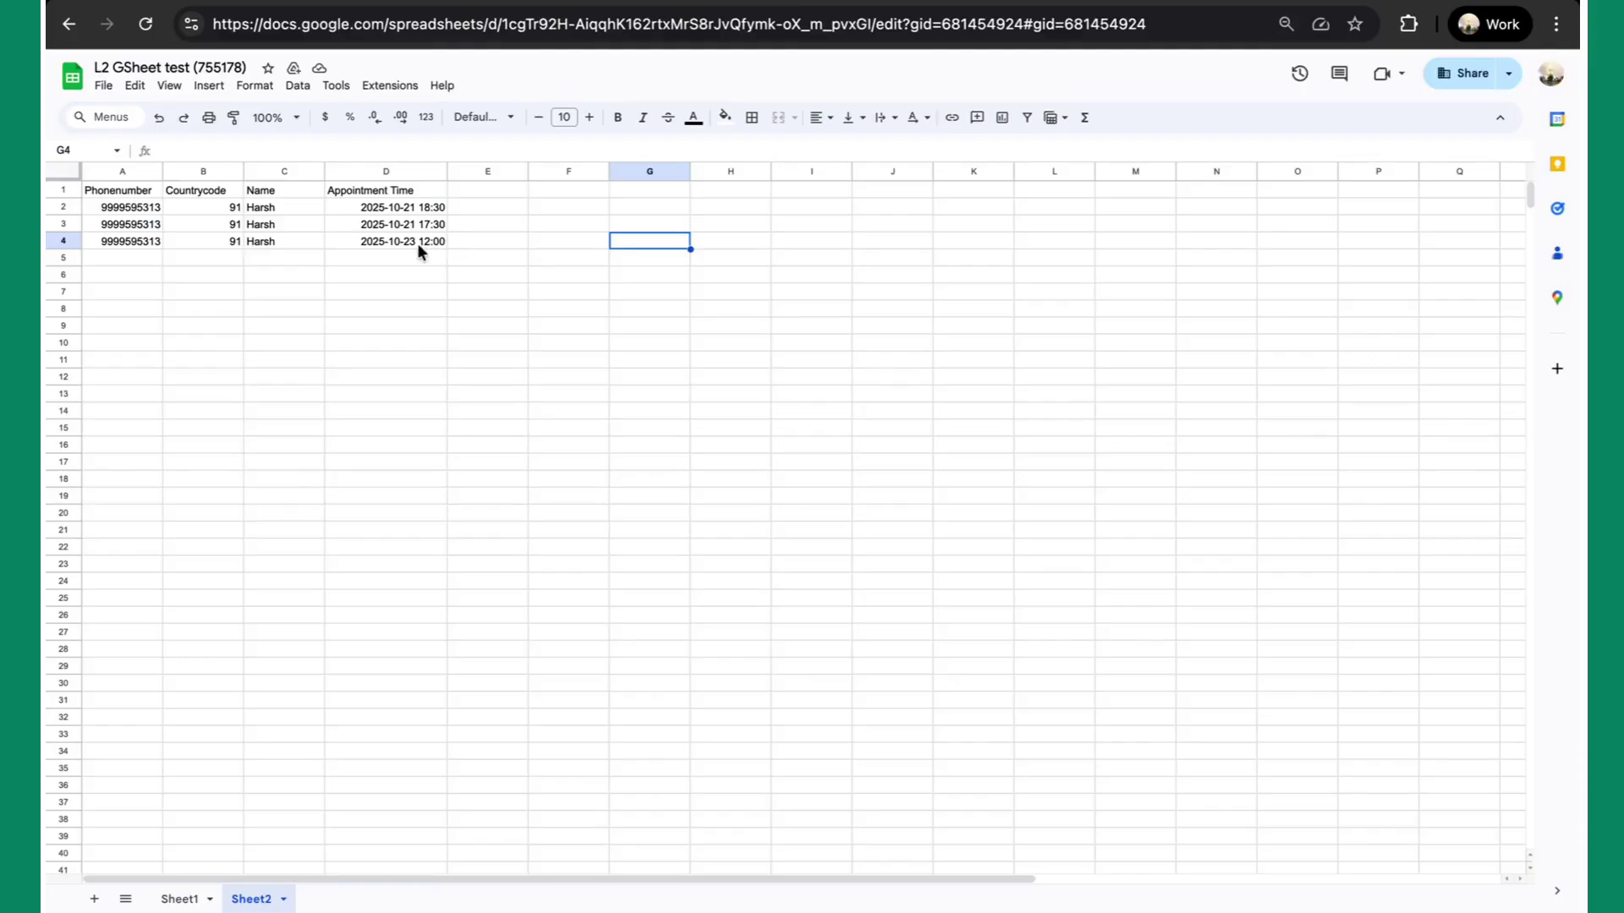
{"action": "key", "text": "ctrl+Tab"}
{"action": "key", "text": "ctrl+Tab"}
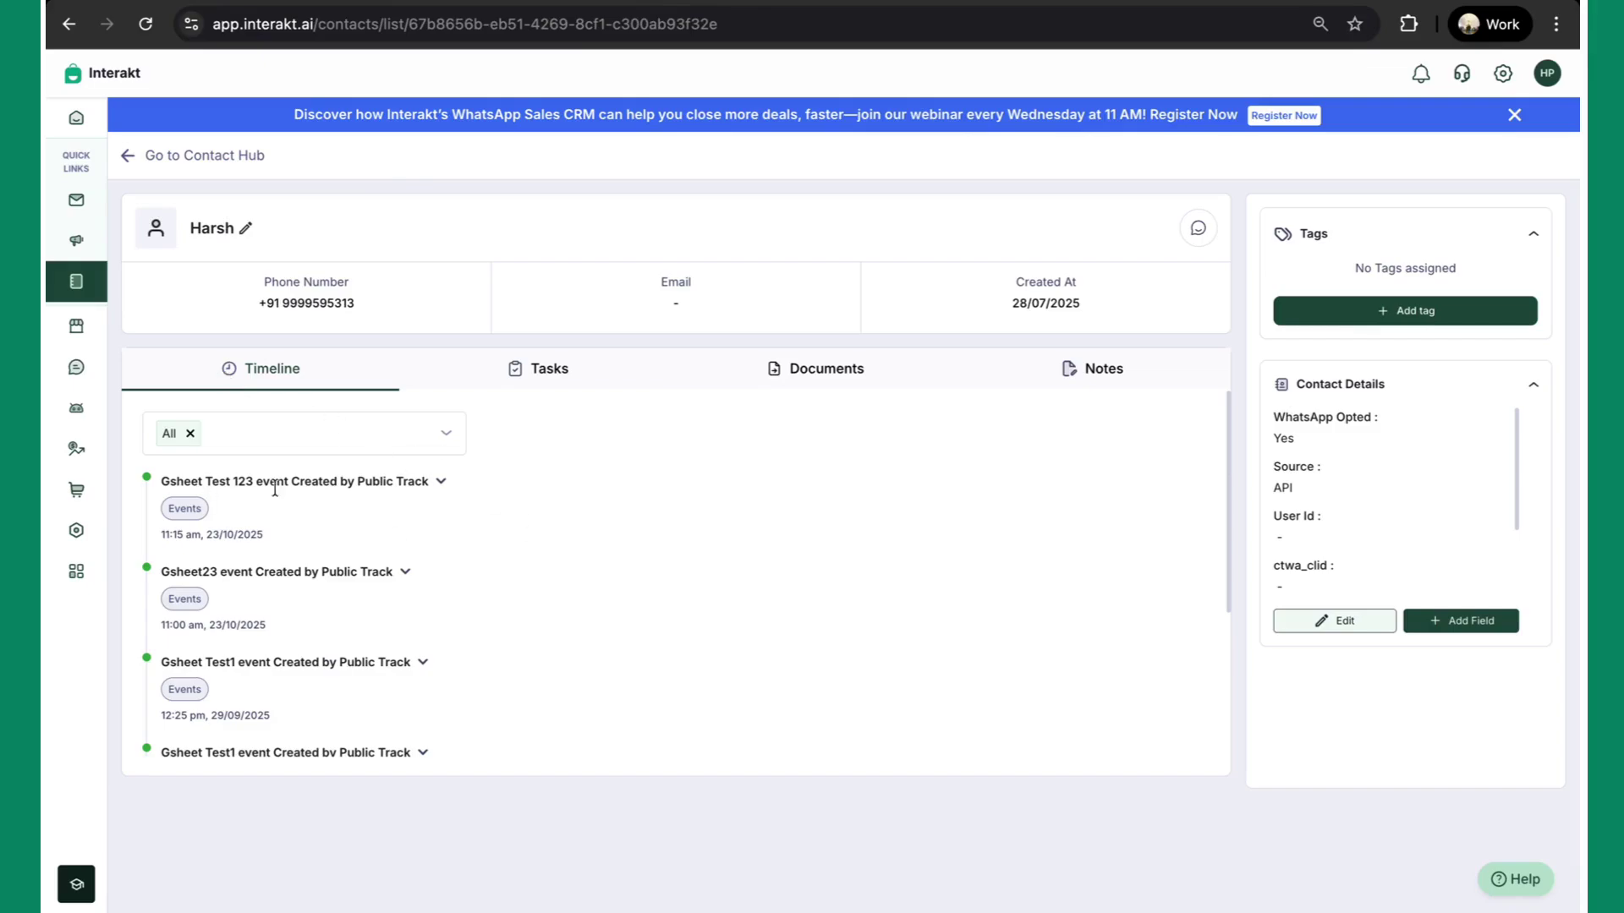
{"action": "mouse_move", "coordinate": [74, 239]}
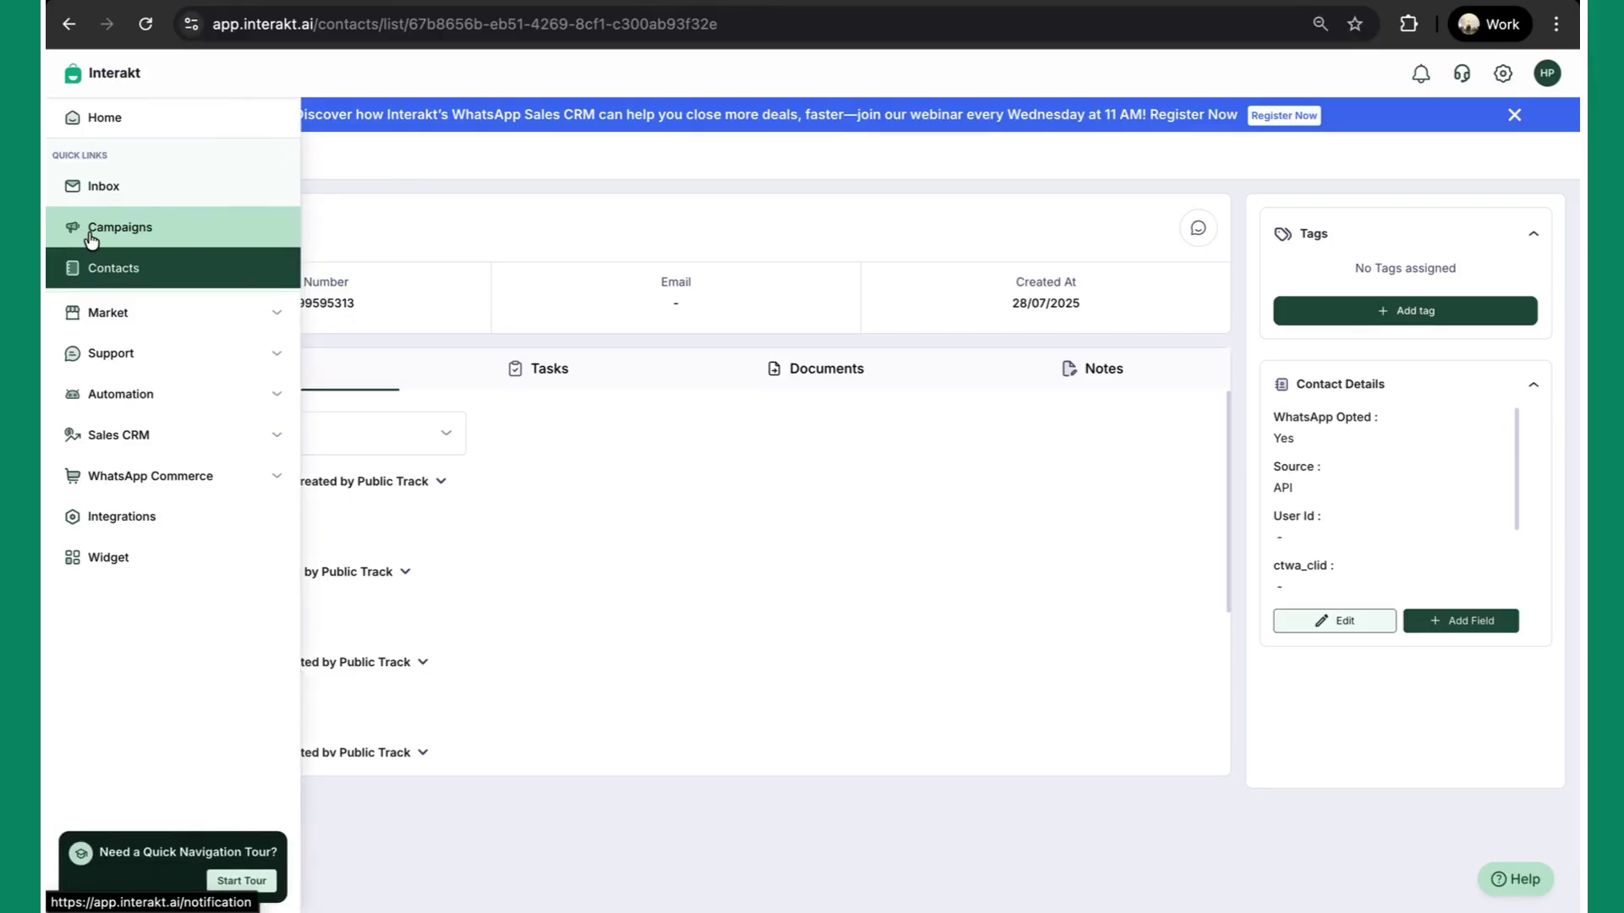
Step: Create a campaign from scratch named 'gsheet test' and save it as an Ongoing Campaign
{"action": "left_click", "coordinate": [91, 239]}
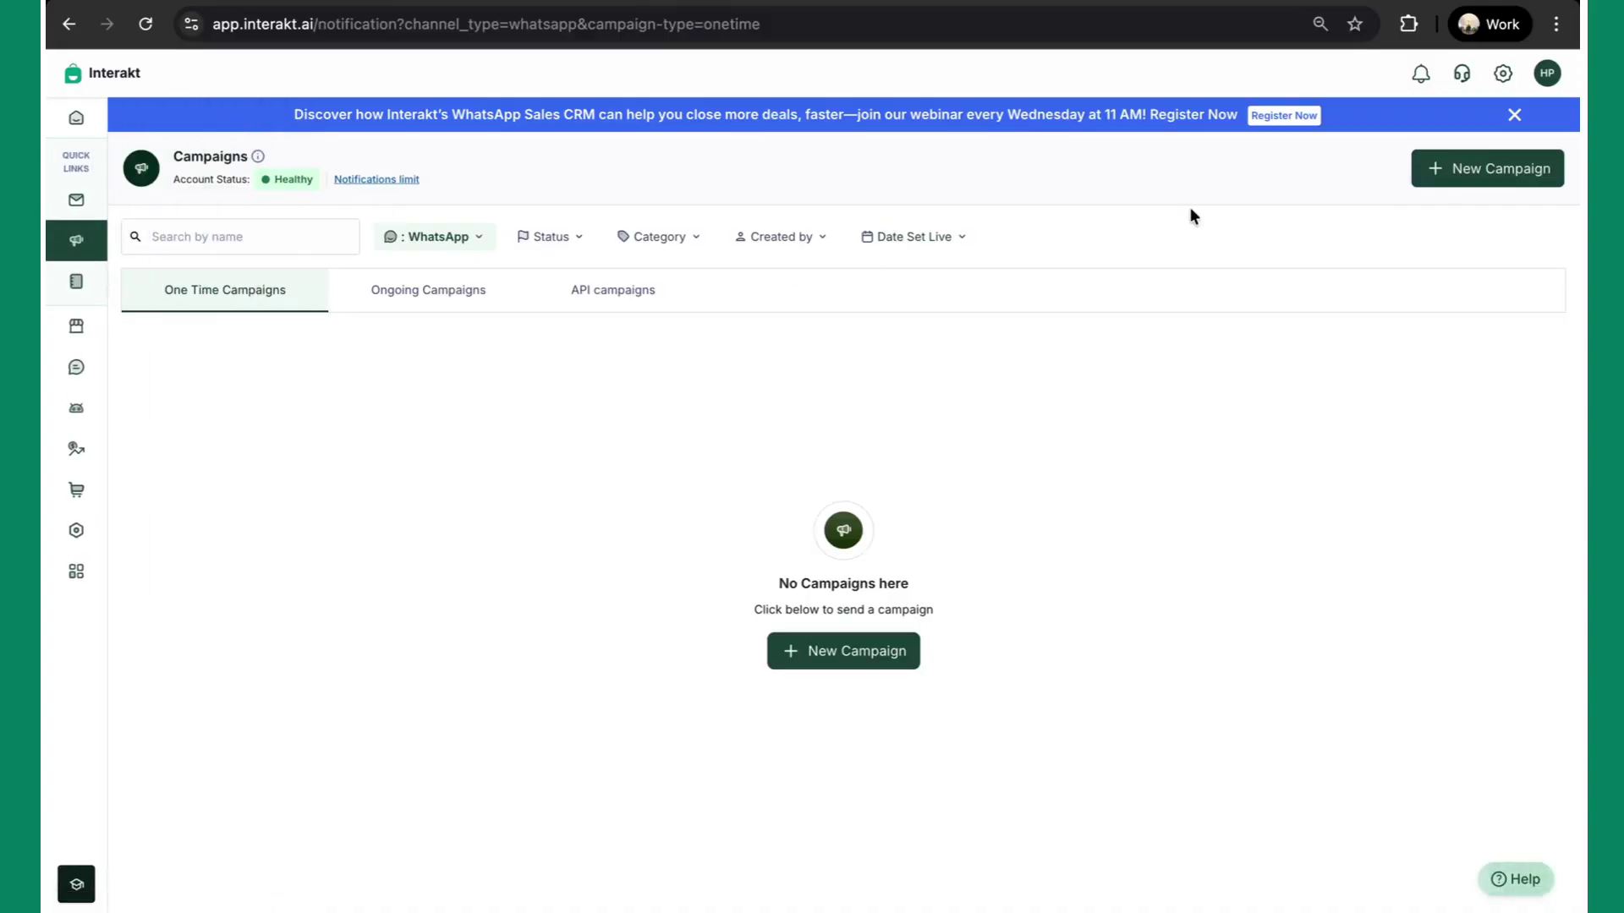
{"action": "left_click", "coordinate": [1498, 170]}
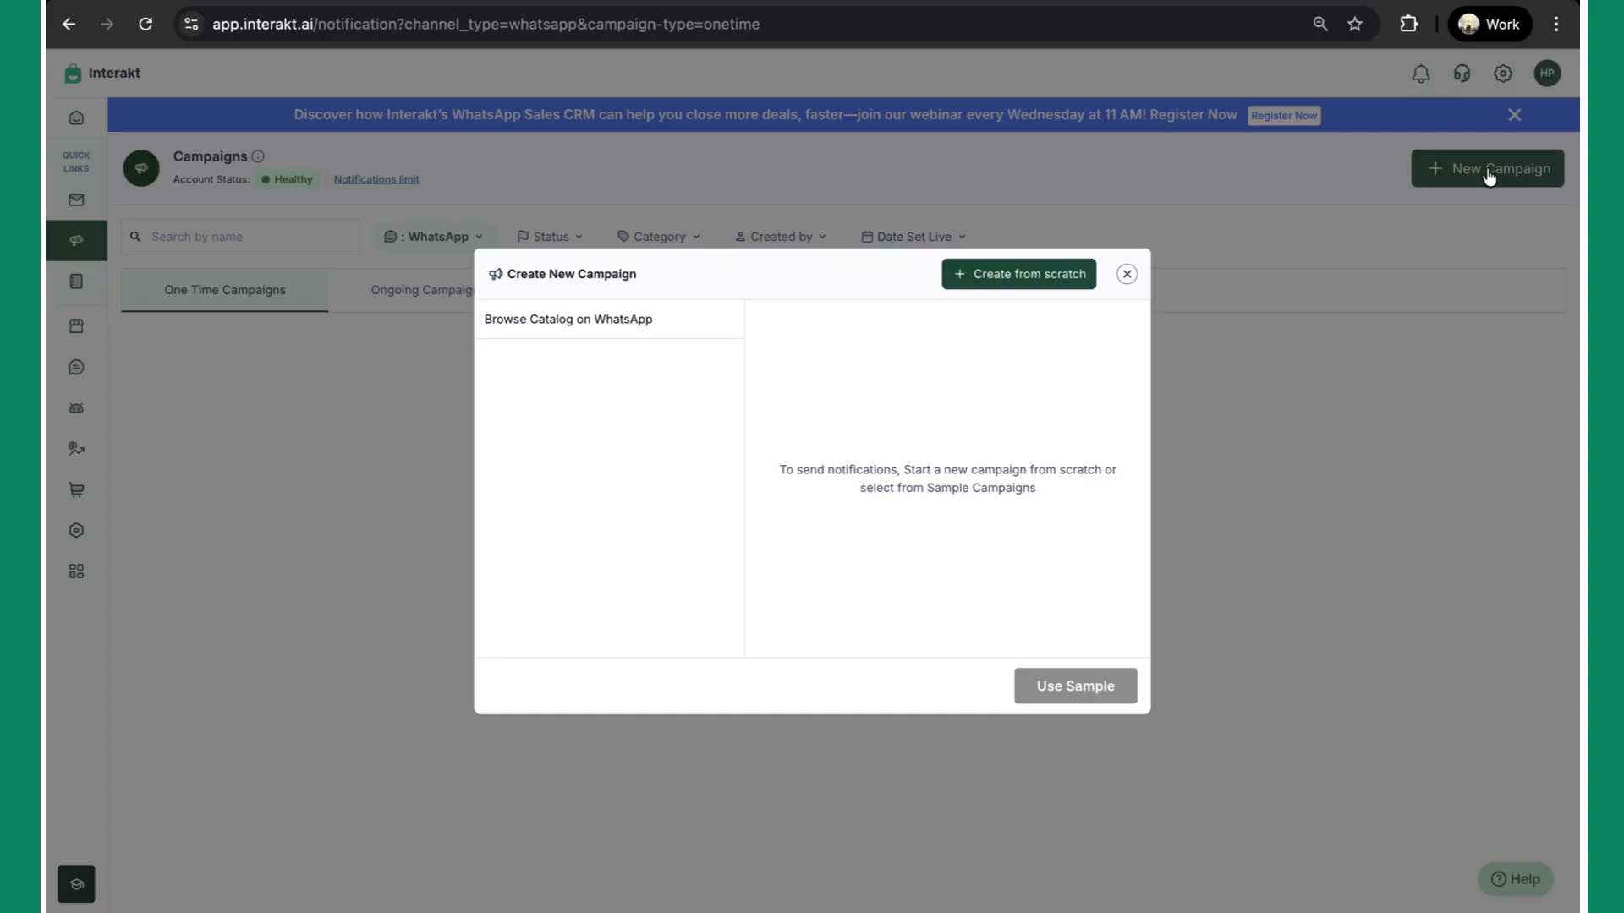
{"action": "left_click", "coordinate": [1031, 282]}
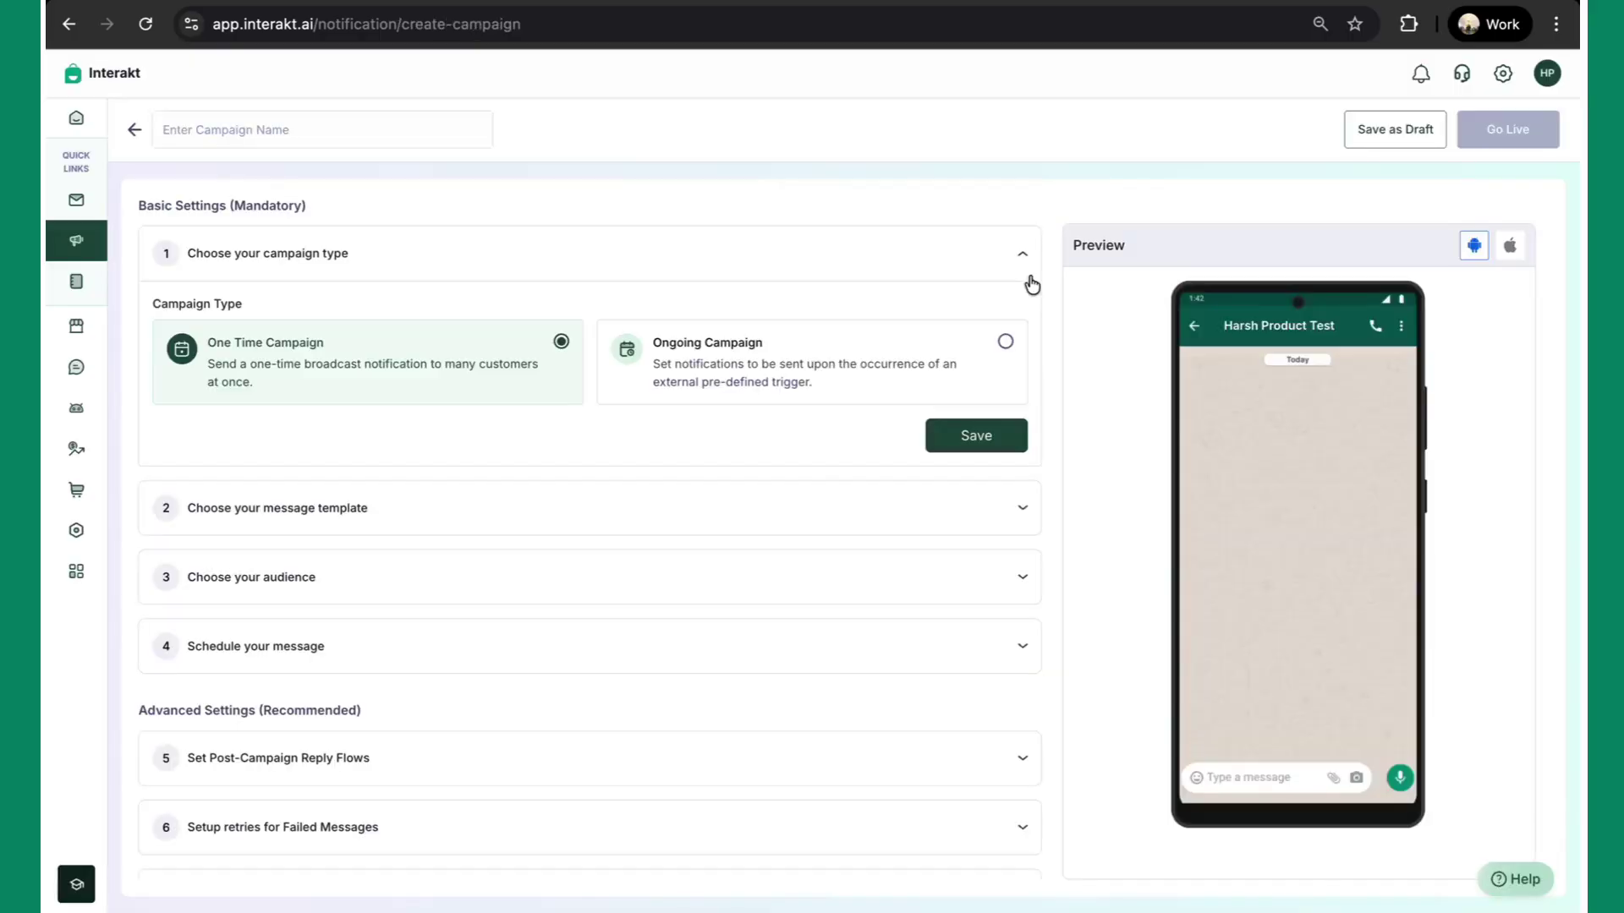
{"action": "left_click", "coordinate": [283, 129]}
{"action": "type", "text": "gshe"}
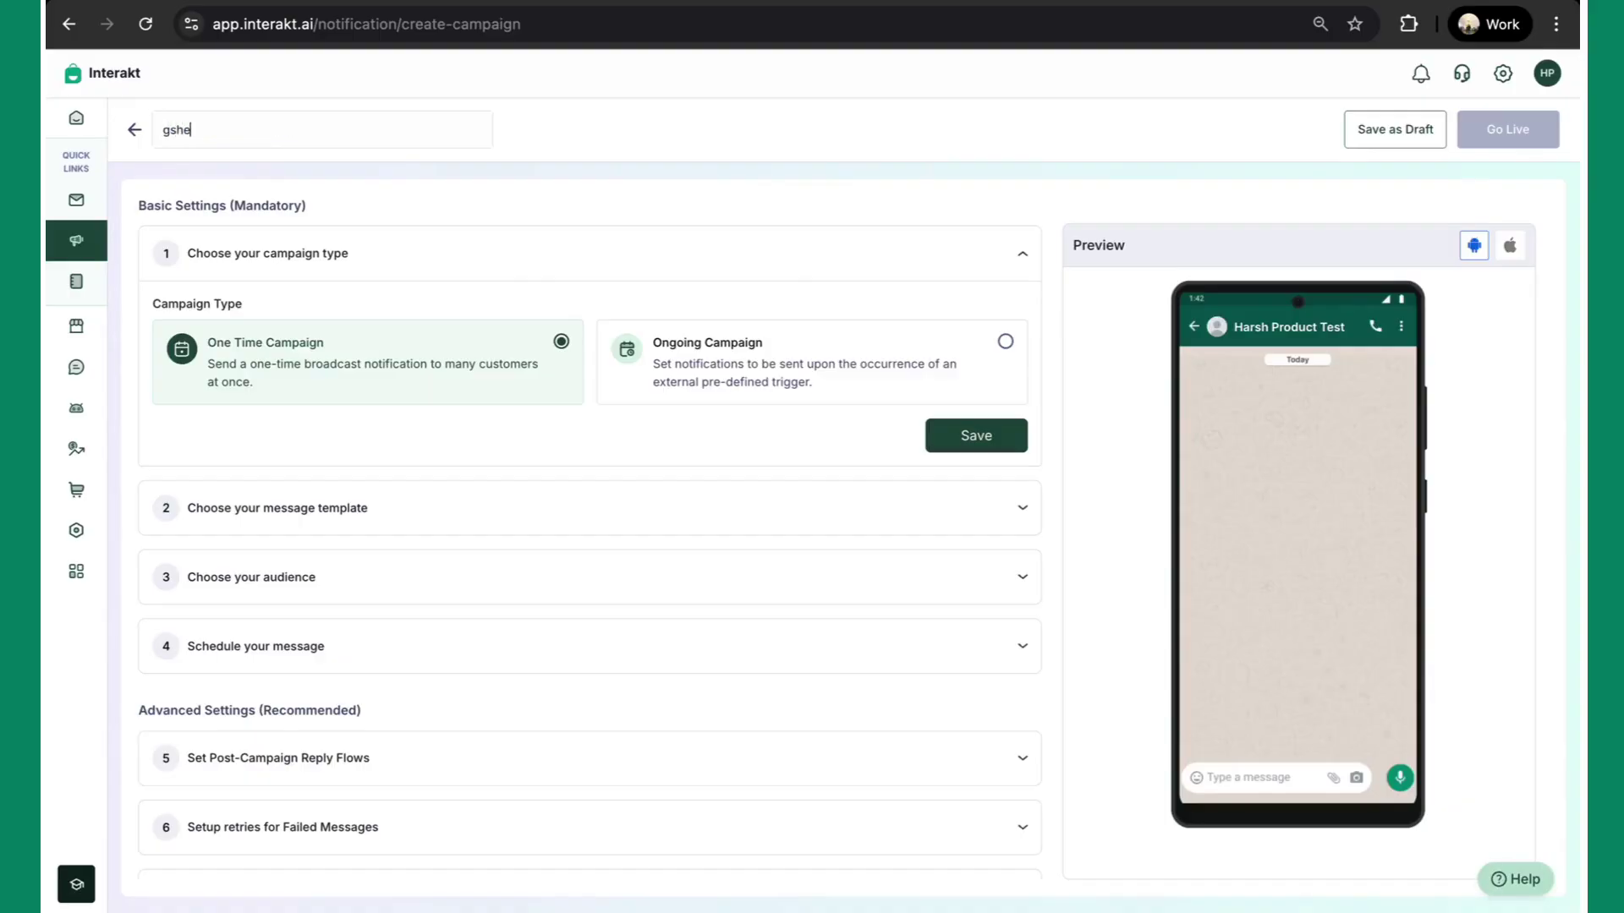
{"action": "type", "text": "t test"}
{"action": "left_click", "coordinate": [399, 208]}
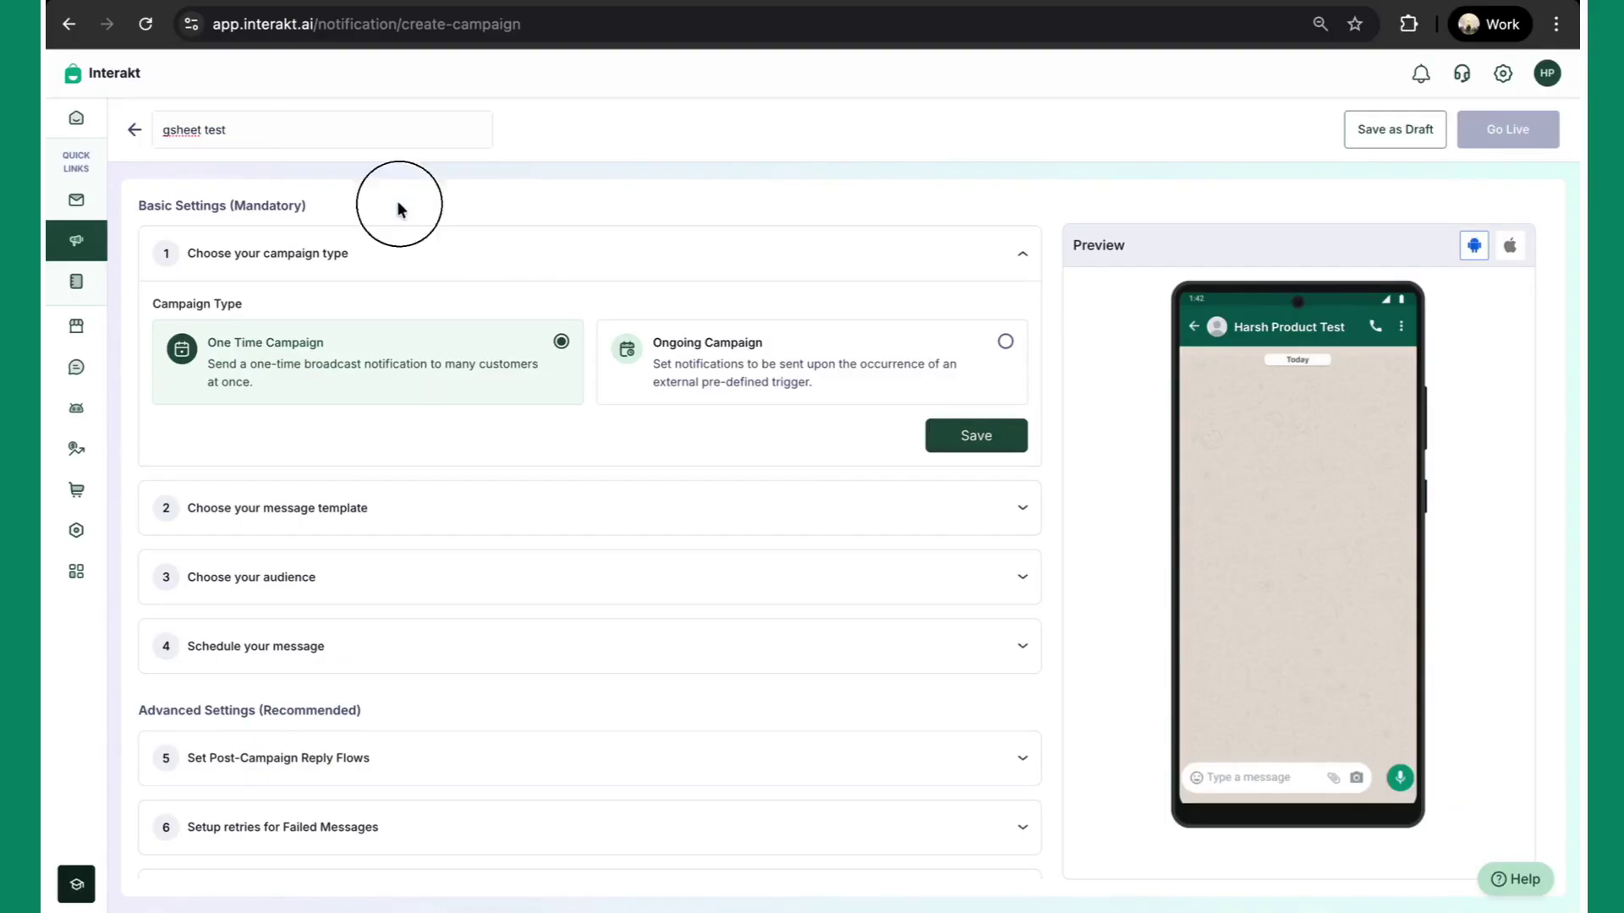
{"action": "left_click", "coordinate": [729, 364]}
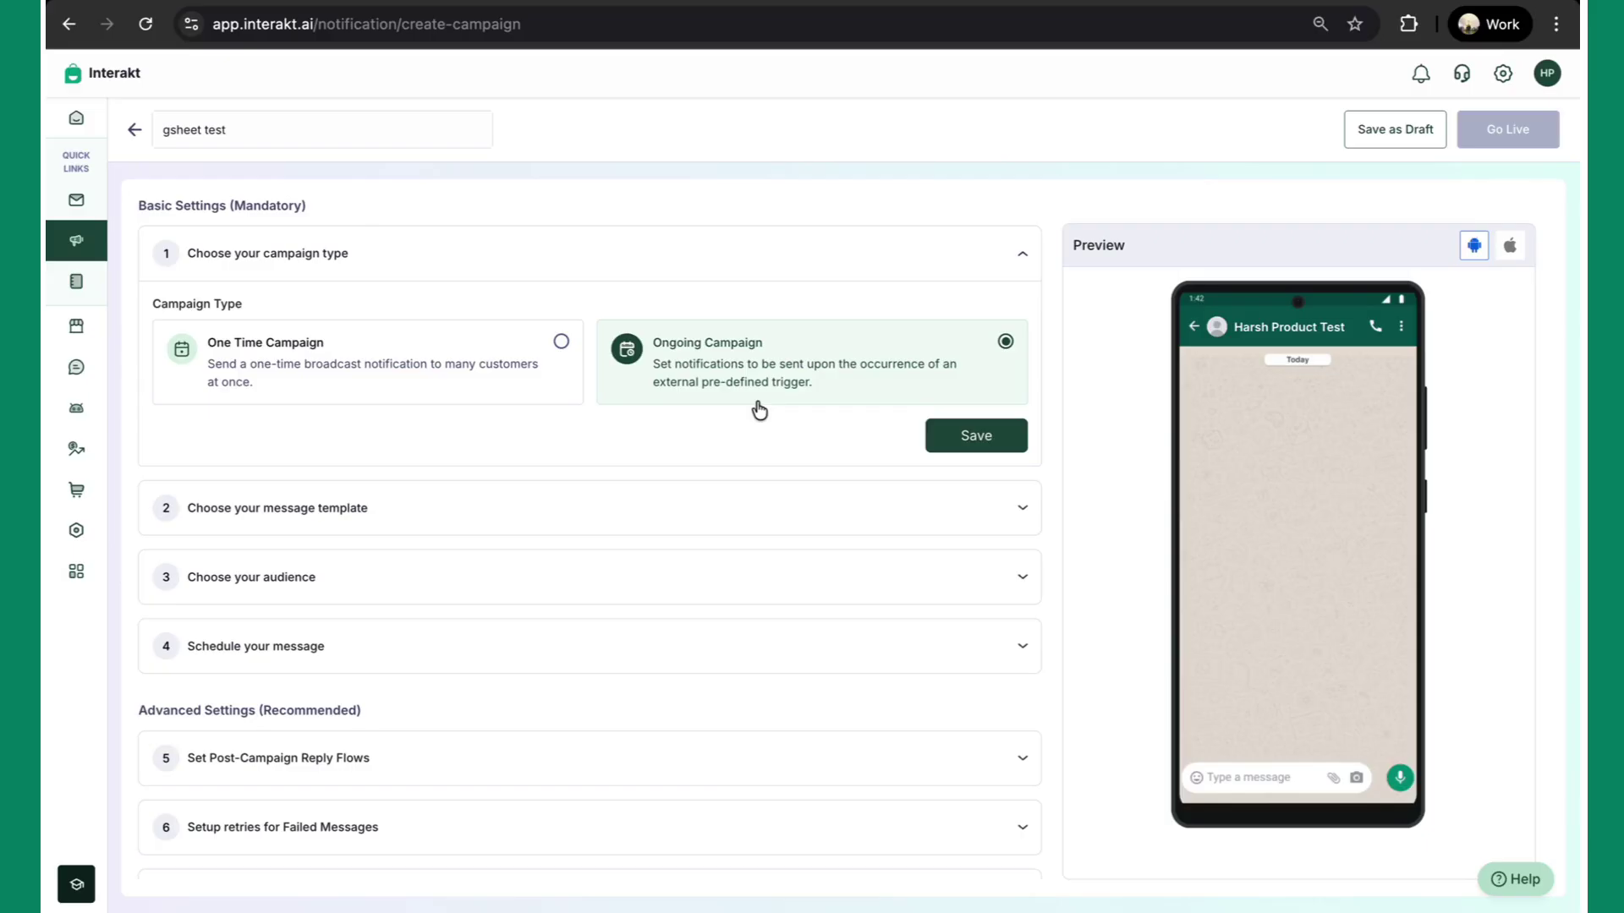
{"action": "left_click", "coordinate": [978, 436]}
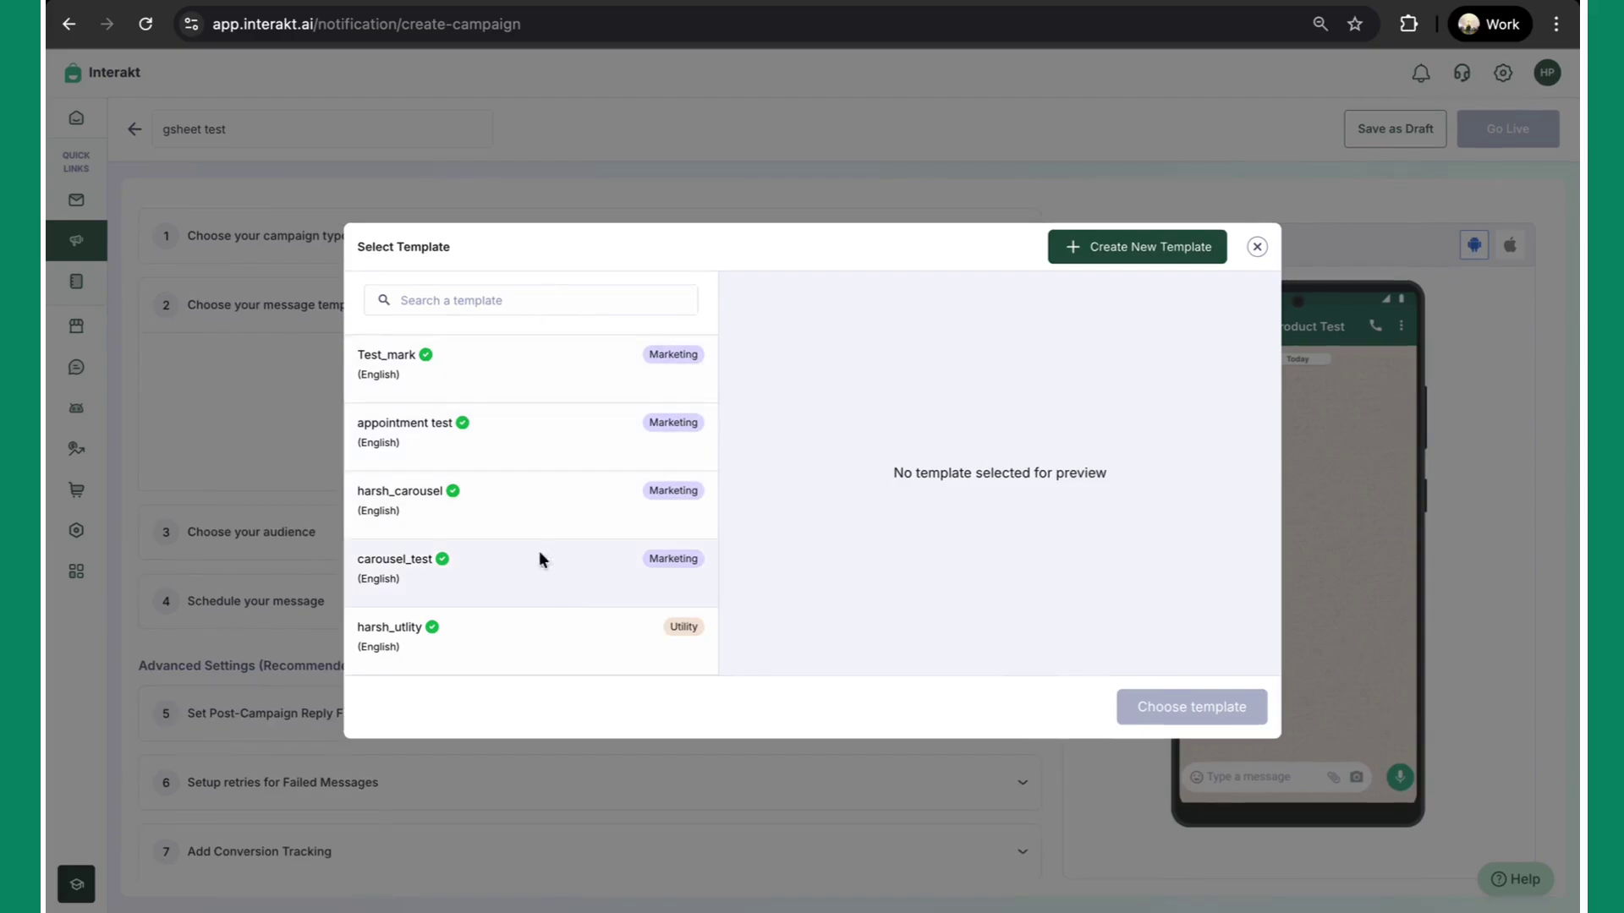
Step: Choose the harsh_utlity template, mapping {{1}} to Gsheet test 123's Name with fallback 'There'
{"action": "left_click", "coordinate": [546, 630]}
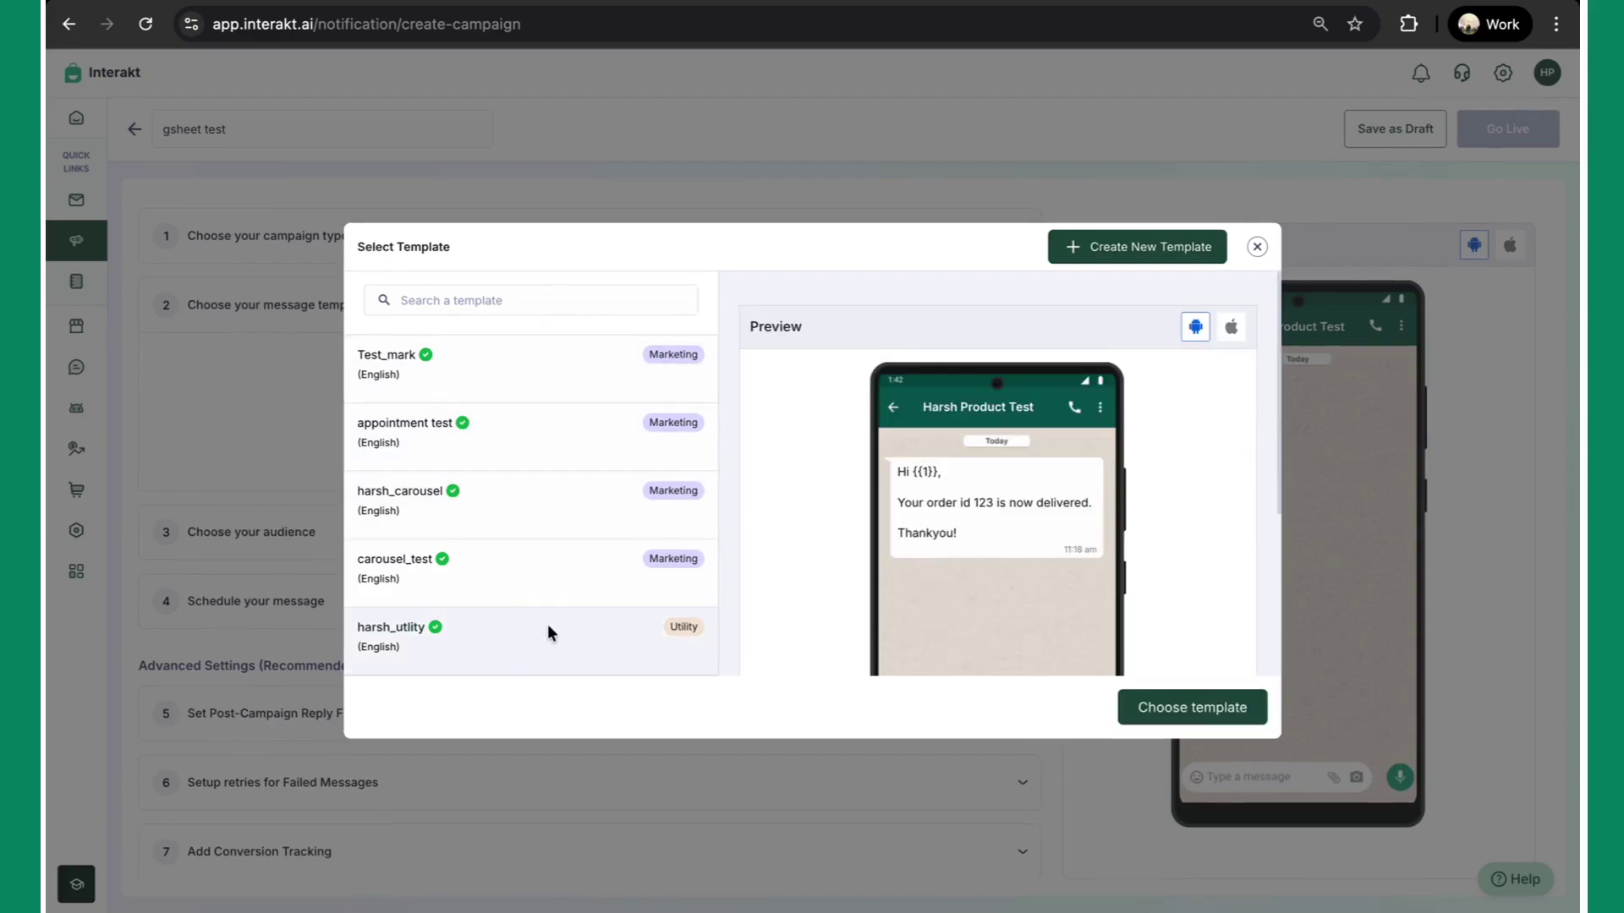
{"action": "left_click", "coordinate": [1186, 714]}
{"action": "left_click", "coordinate": [548, 569]}
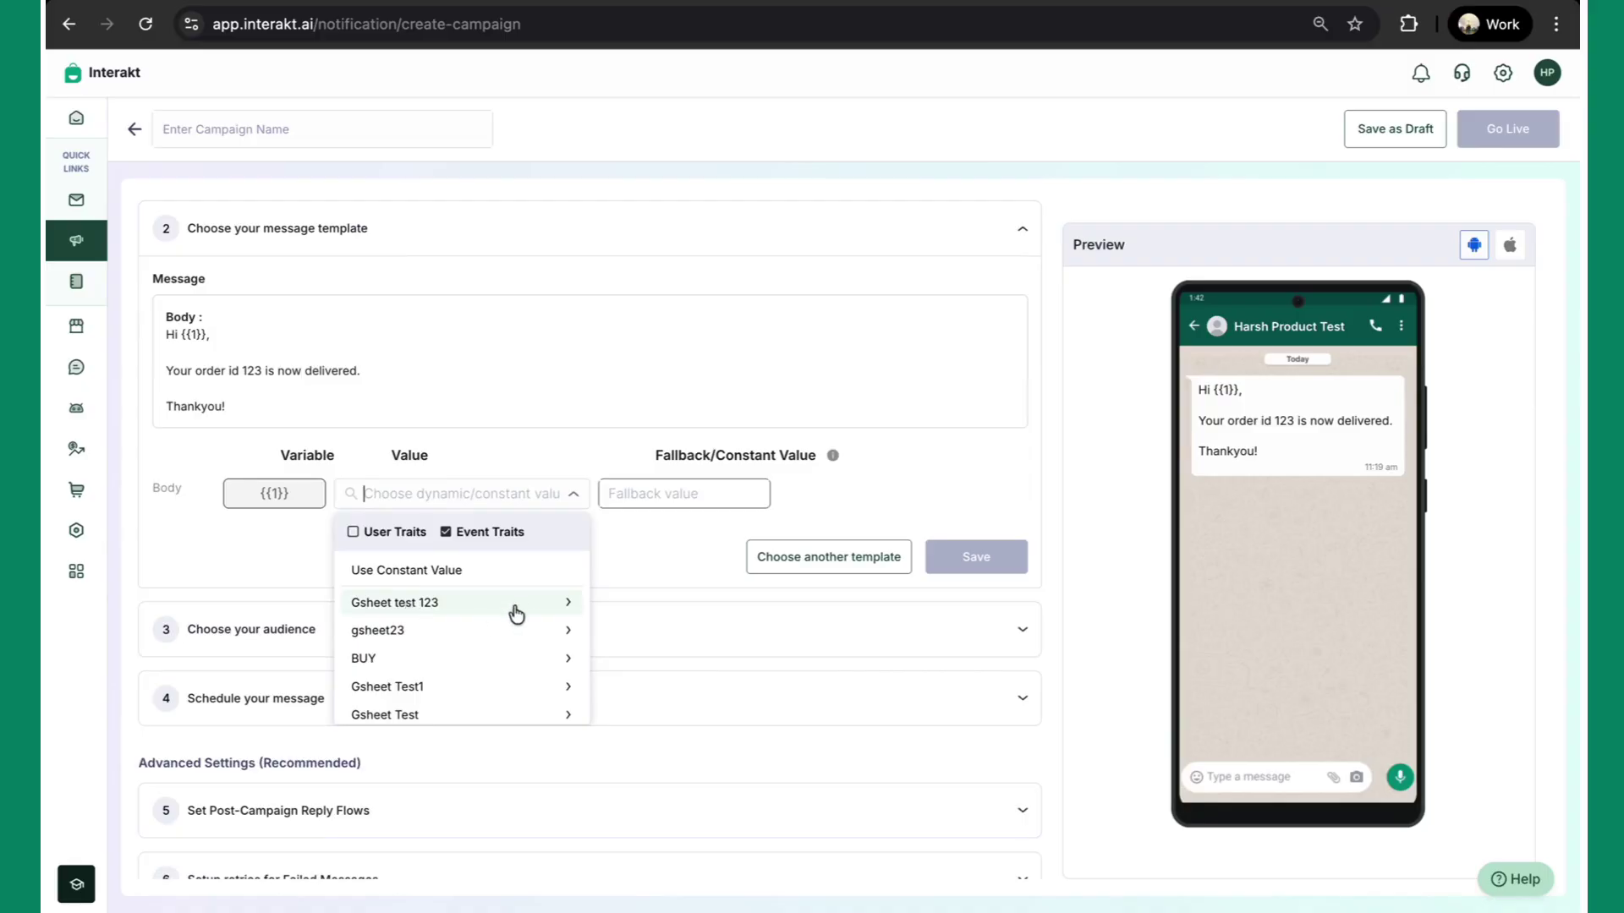
{"action": "left_click", "coordinate": [566, 604]}
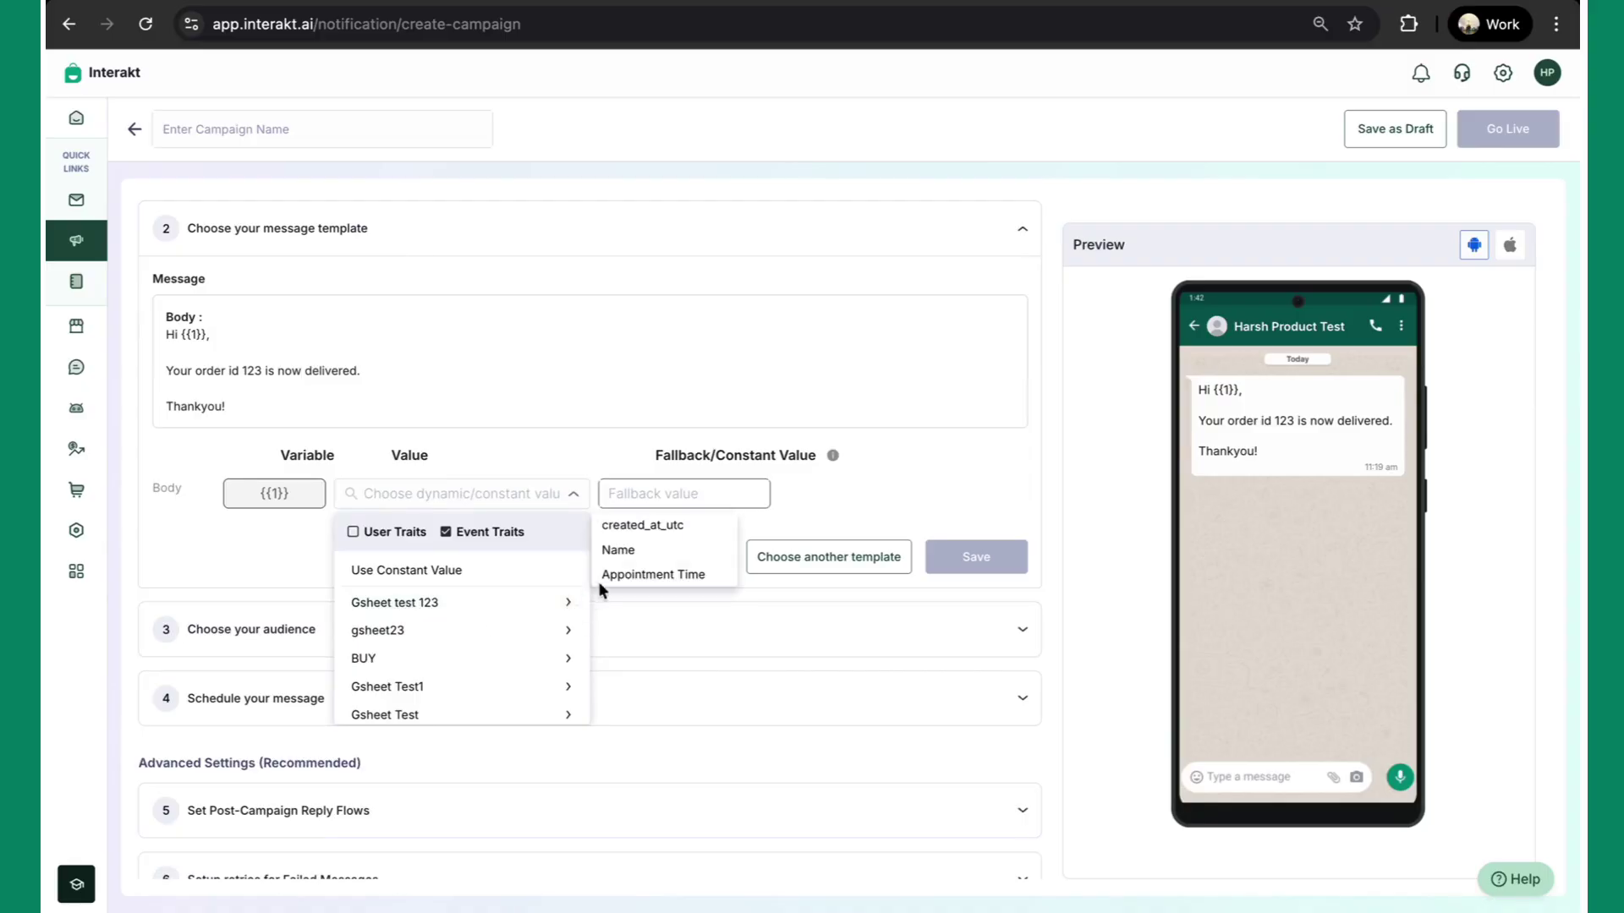
{"action": "left_click", "coordinate": [675, 554]}
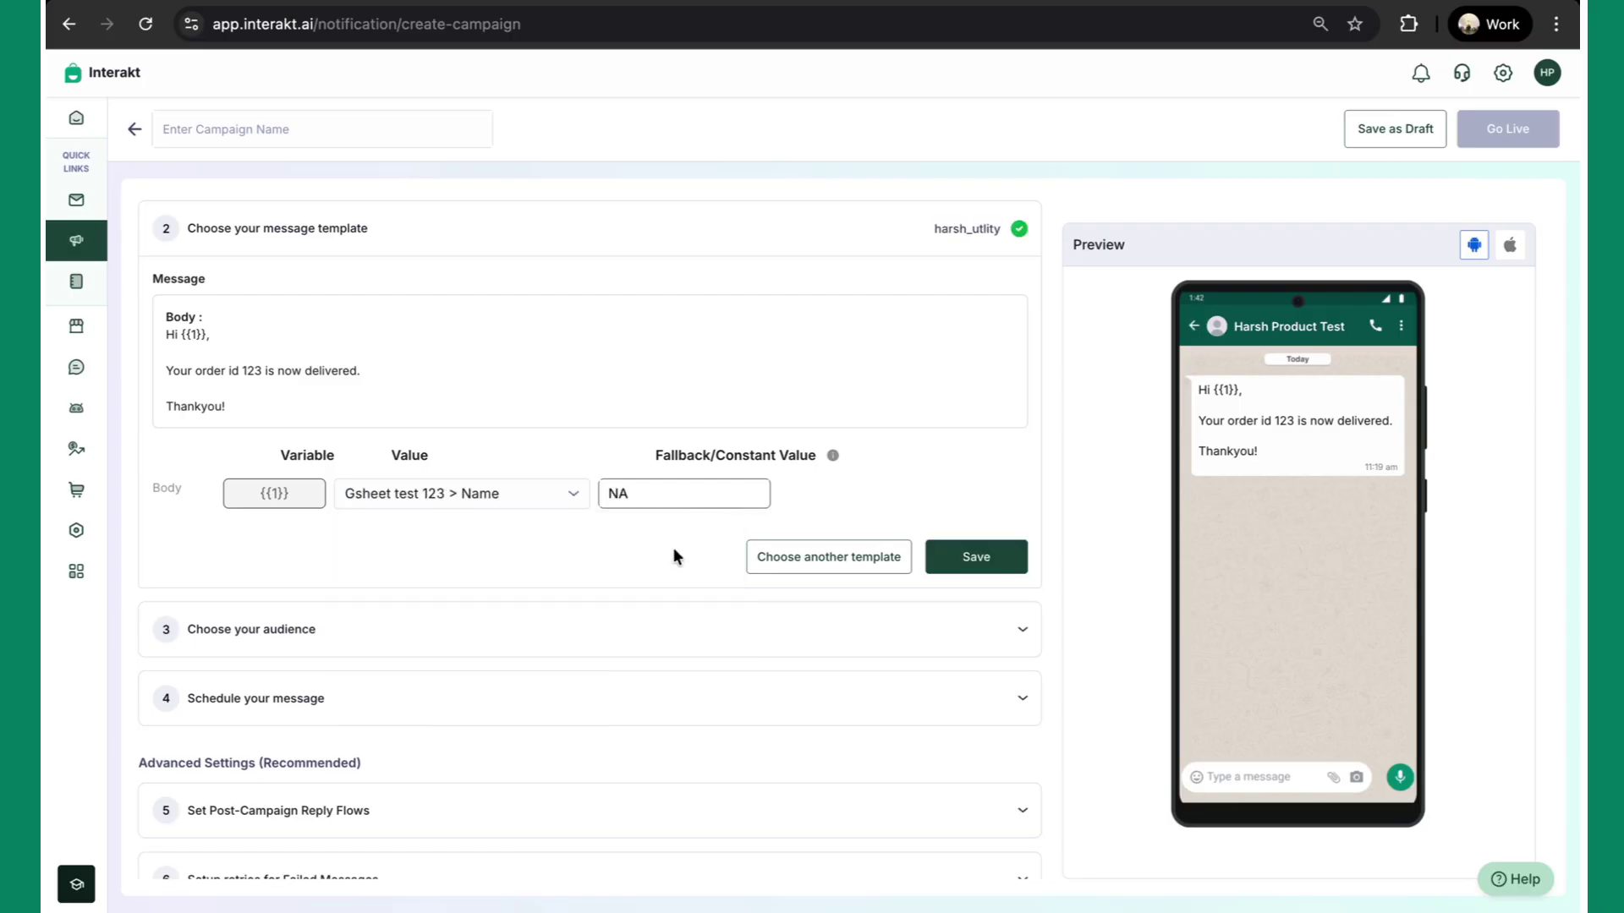
{"action": "double_click", "coordinate": [657, 497]}
{"action": "type", "text": "There"}
{"action": "left_click", "coordinate": [994, 561]}
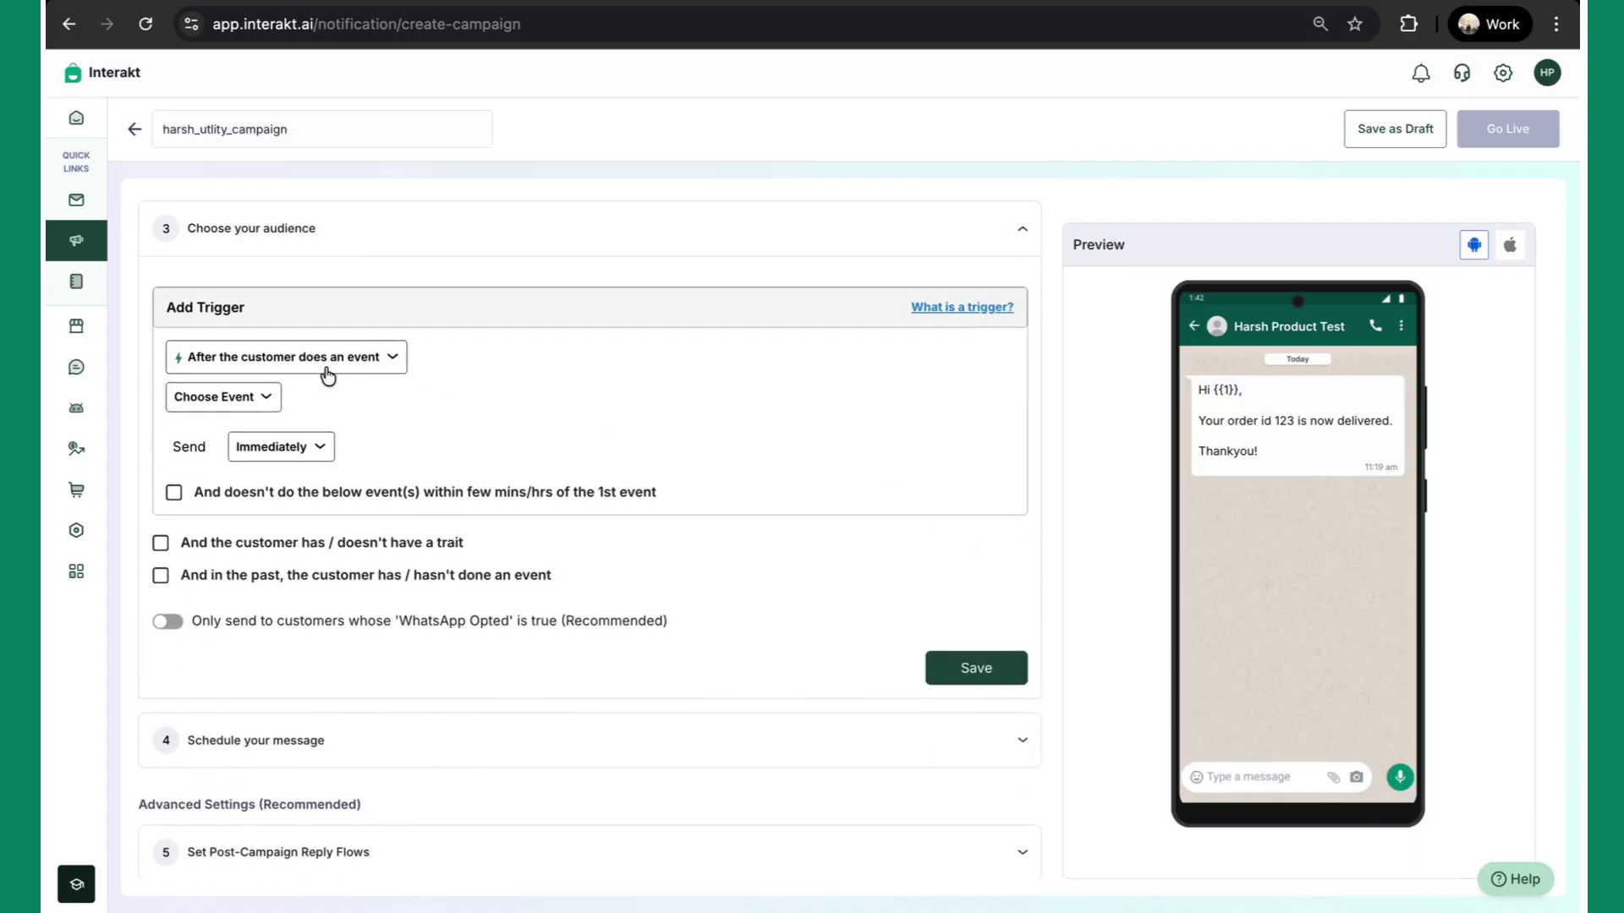
Step: Trigger the campaign on the Gsheet test 123 event, sending immediately, and save the audience
{"action": "left_click", "coordinate": [258, 403]}
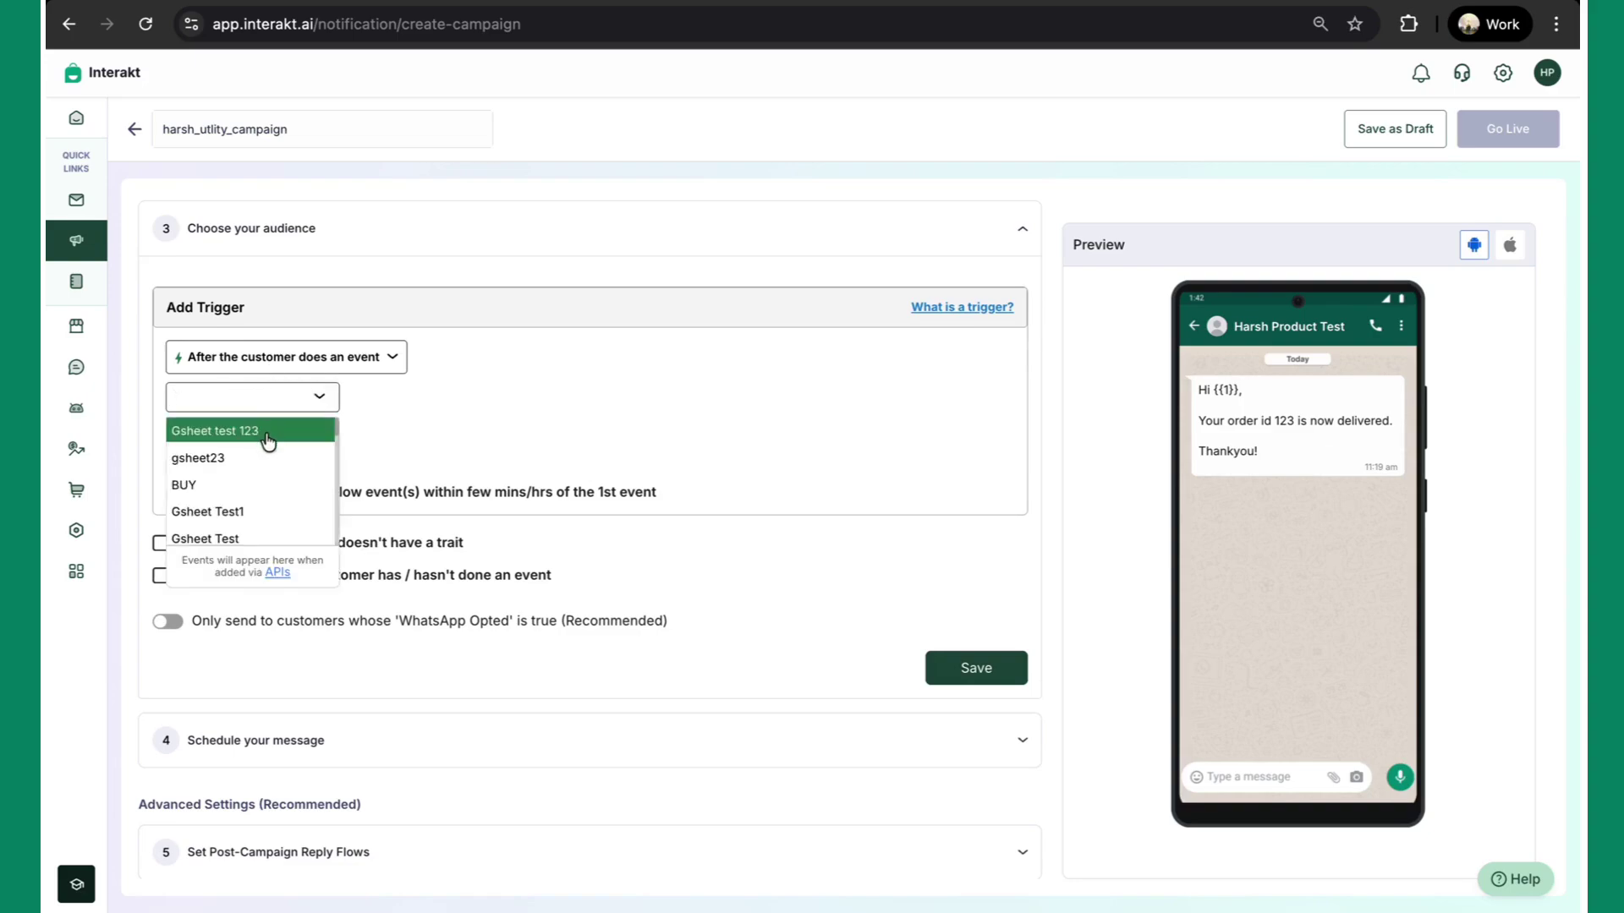
{"action": "left_click", "coordinate": [268, 437]}
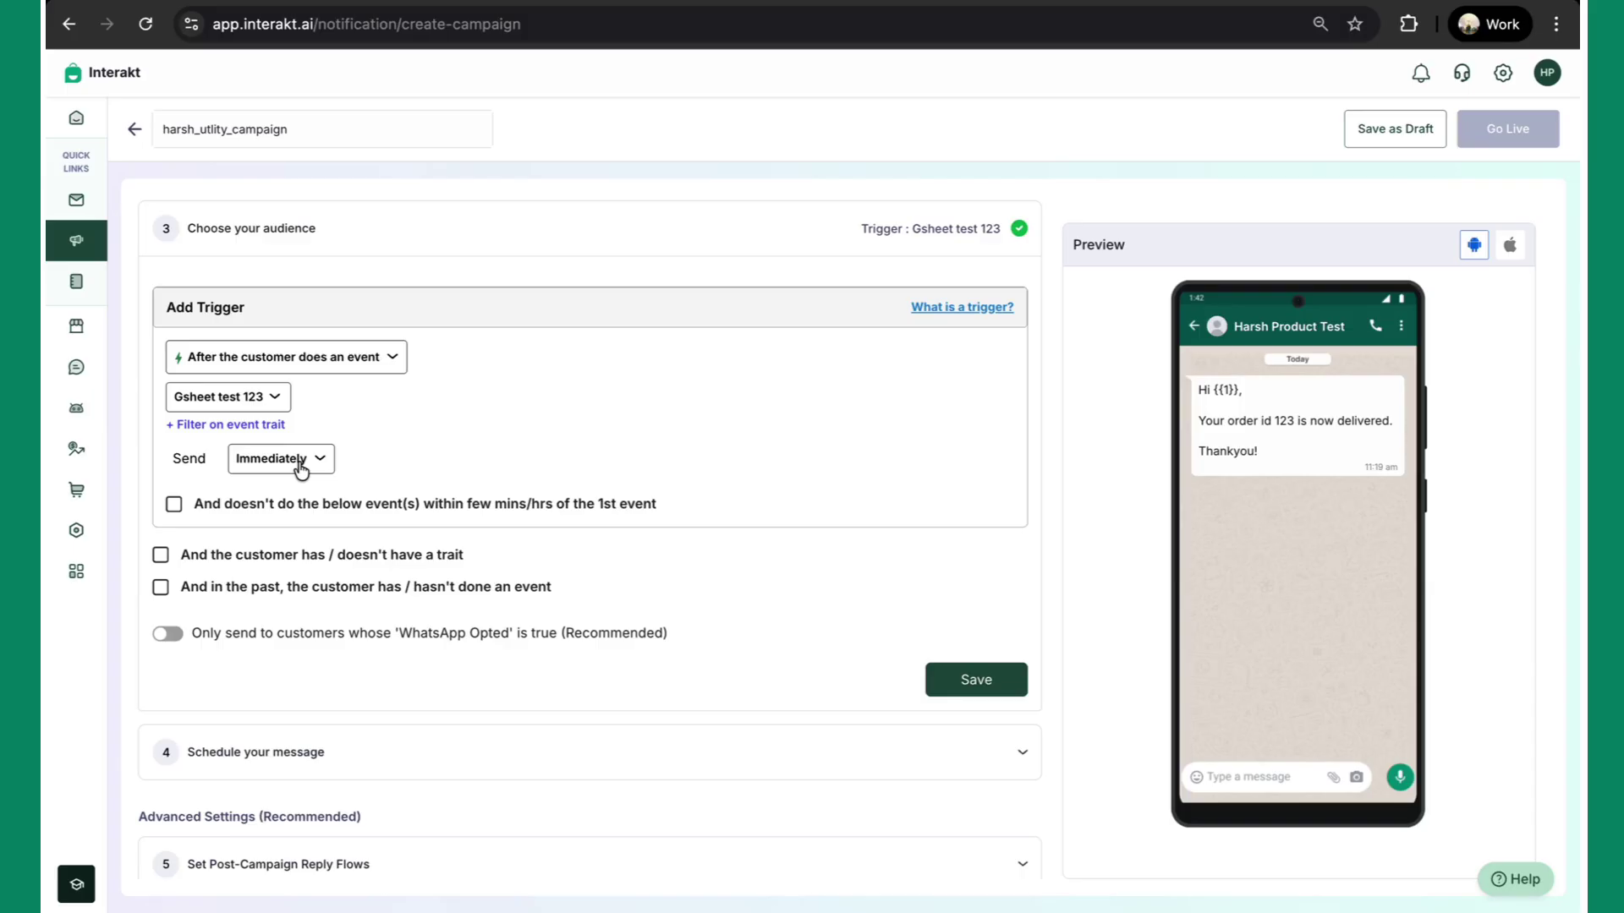
{"action": "left_click", "coordinate": [301, 468]}
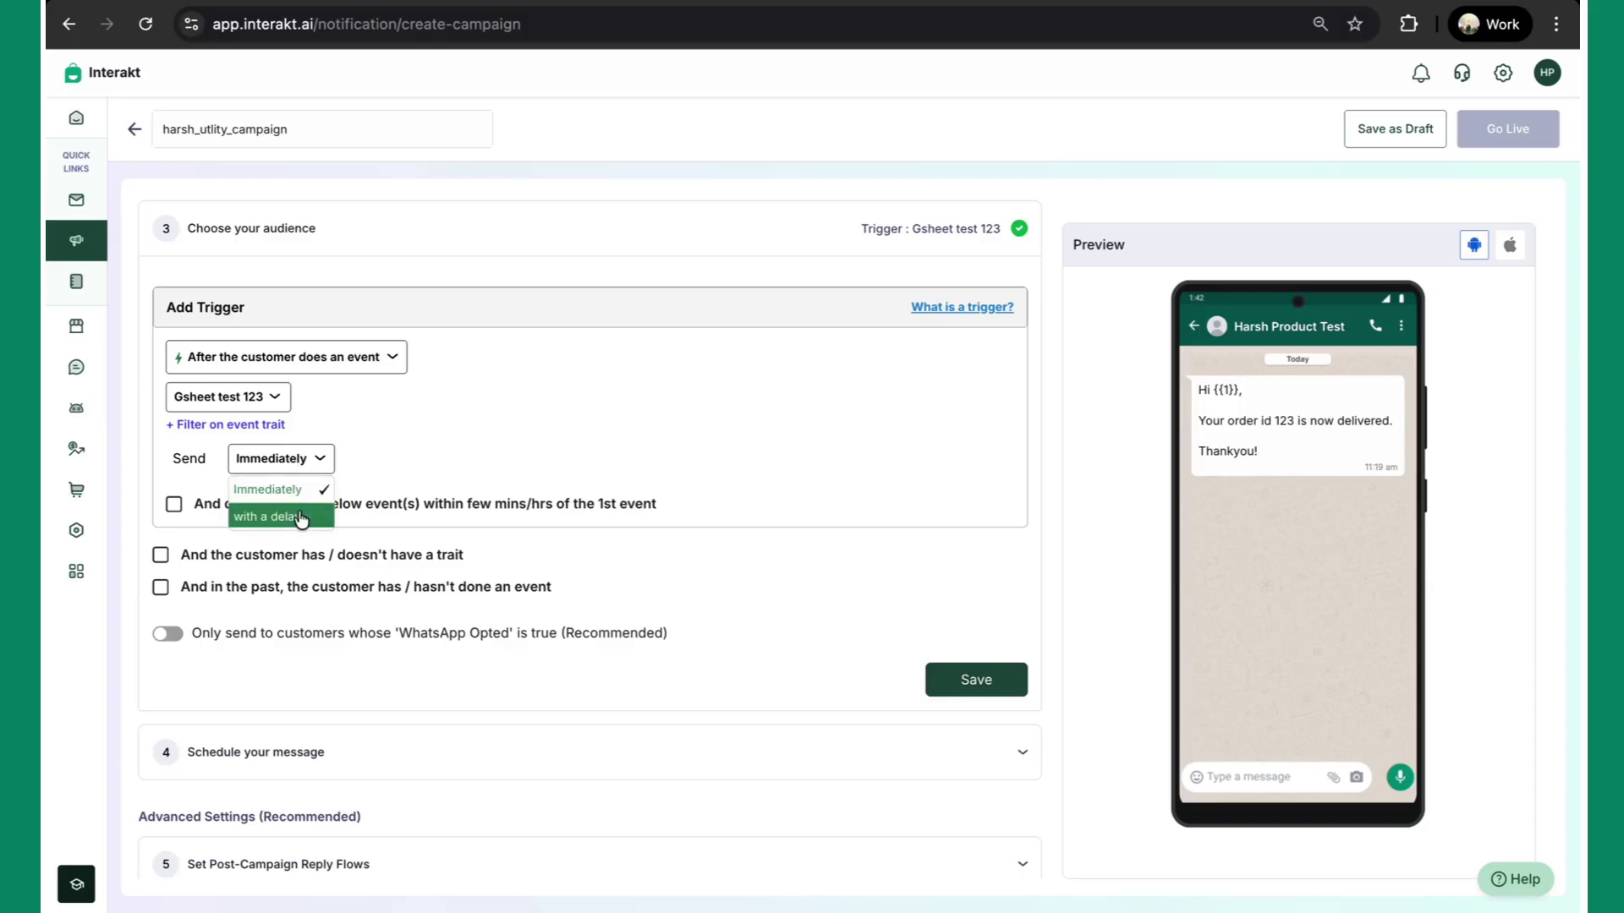
{"action": "left_click", "coordinate": [298, 509]}
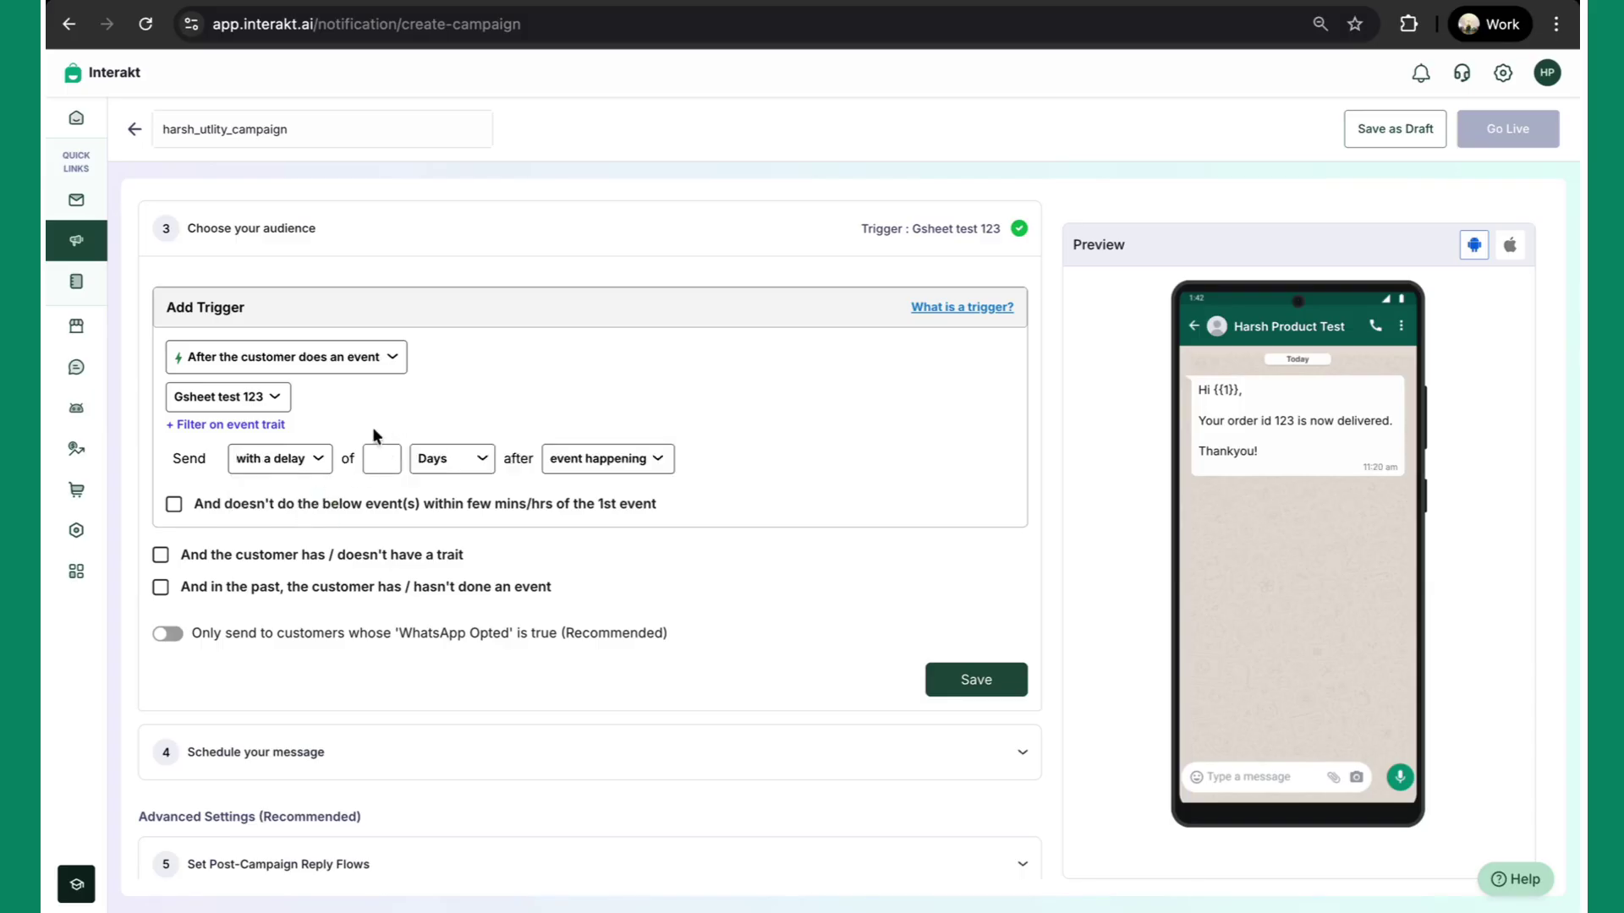
{"action": "left_click", "coordinate": [304, 463]}
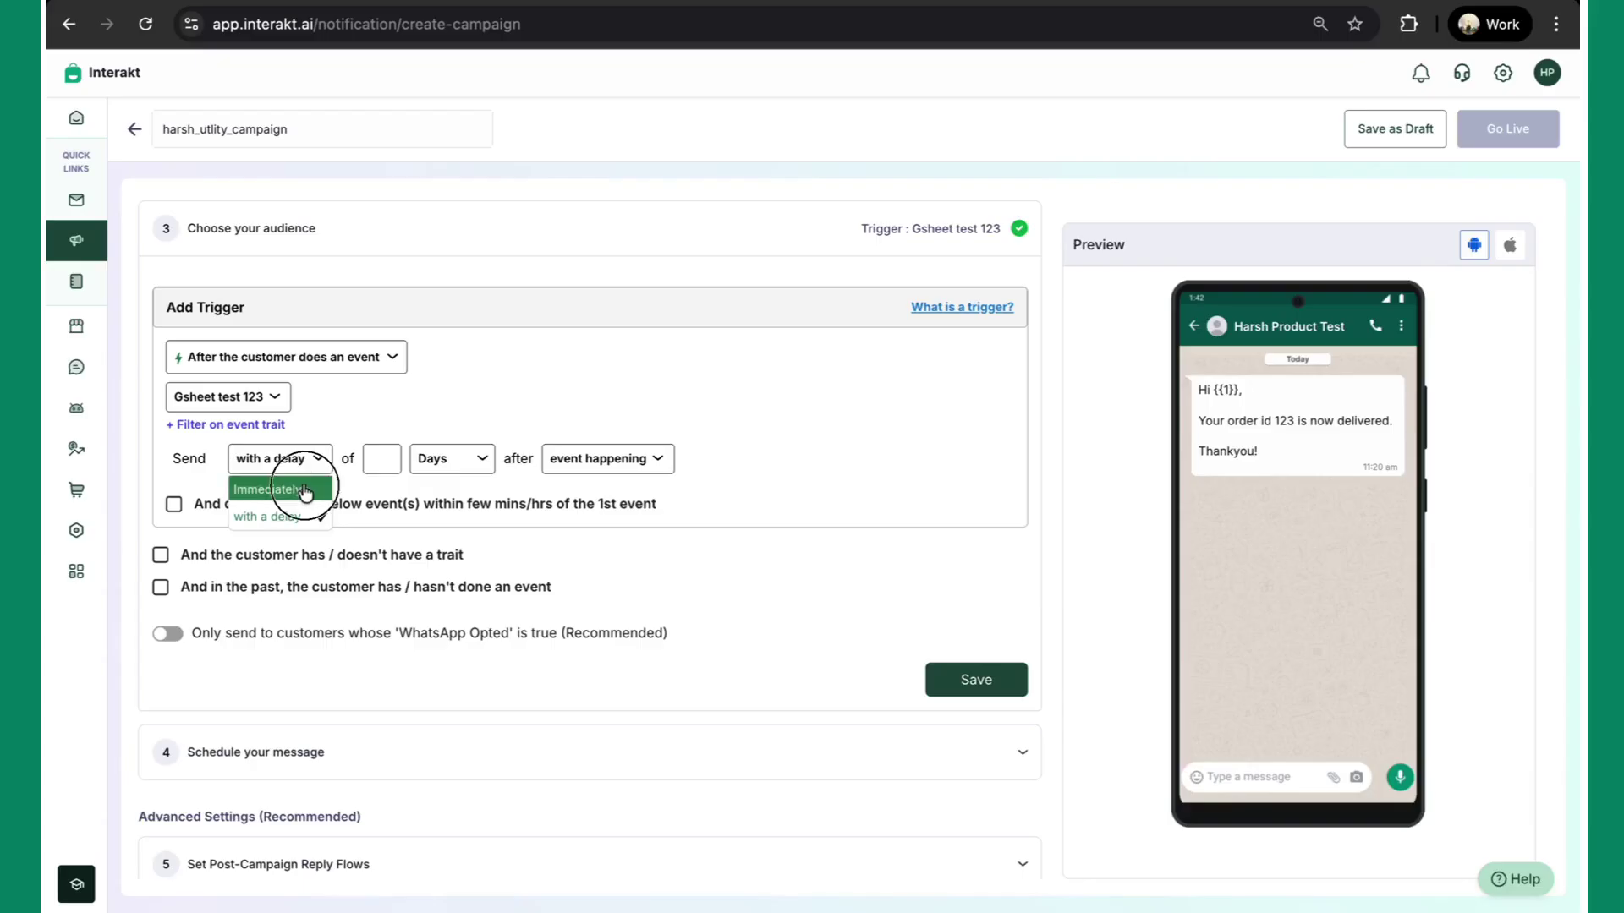
{"action": "left_click", "coordinate": [305, 491]}
{"action": "left_click", "coordinate": [976, 680]}
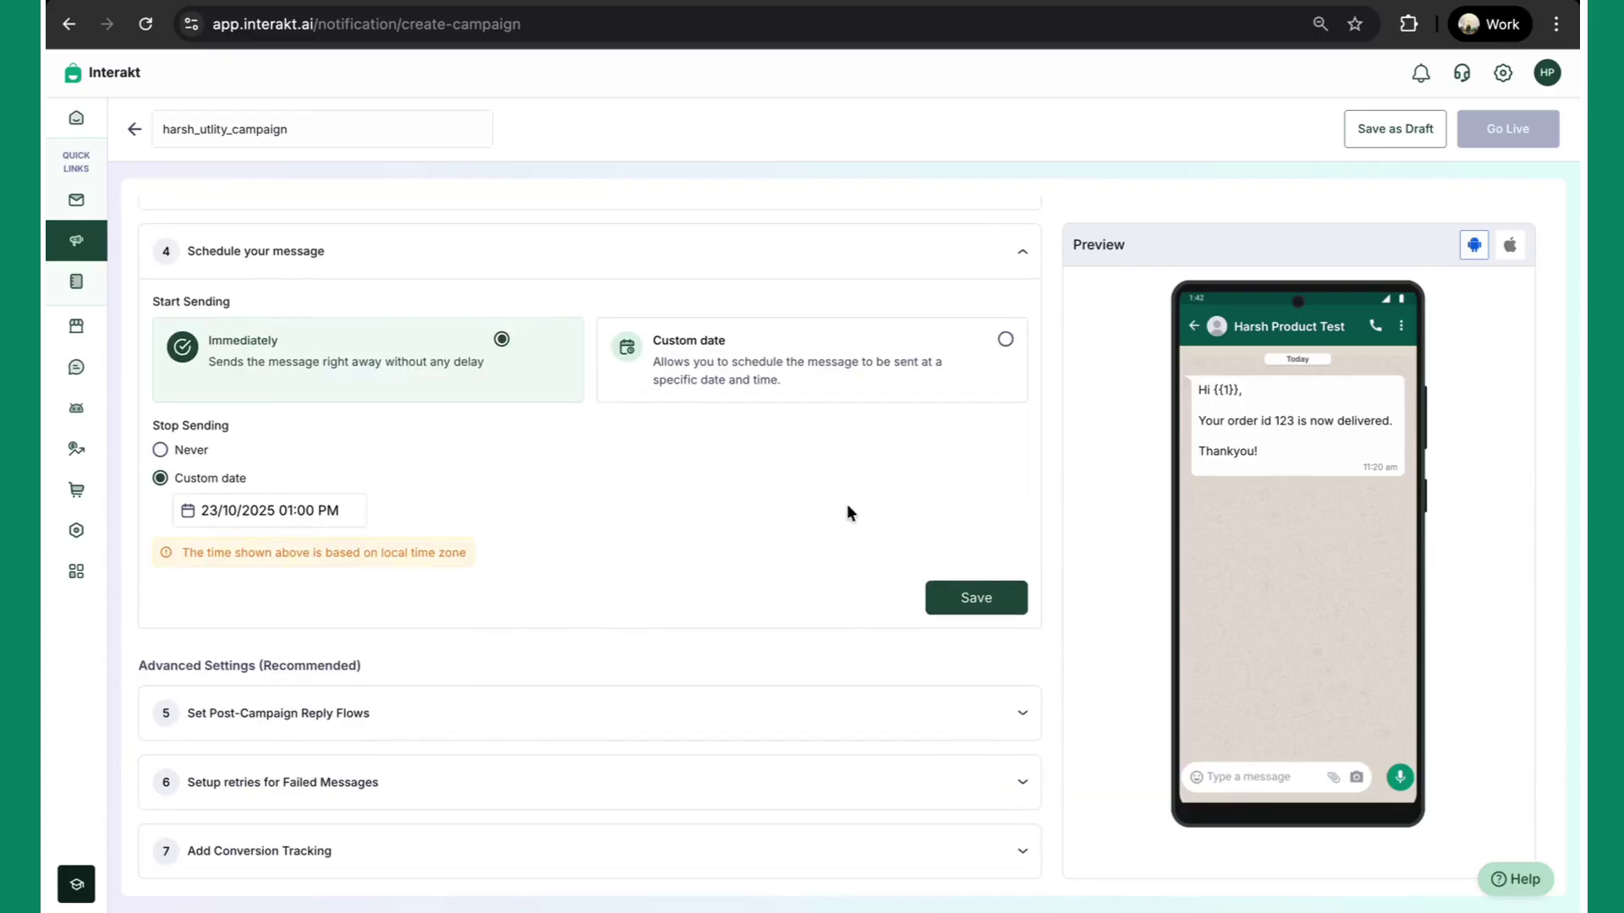
Step: Set Stop Sending to Never and take harsh_utlity_campaign live
{"action": "scroll", "coordinate": [846, 504], "scroll_direction": "up", "scroll_amount": 1}
{"action": "left_click", "coordinate": [160, 522]}
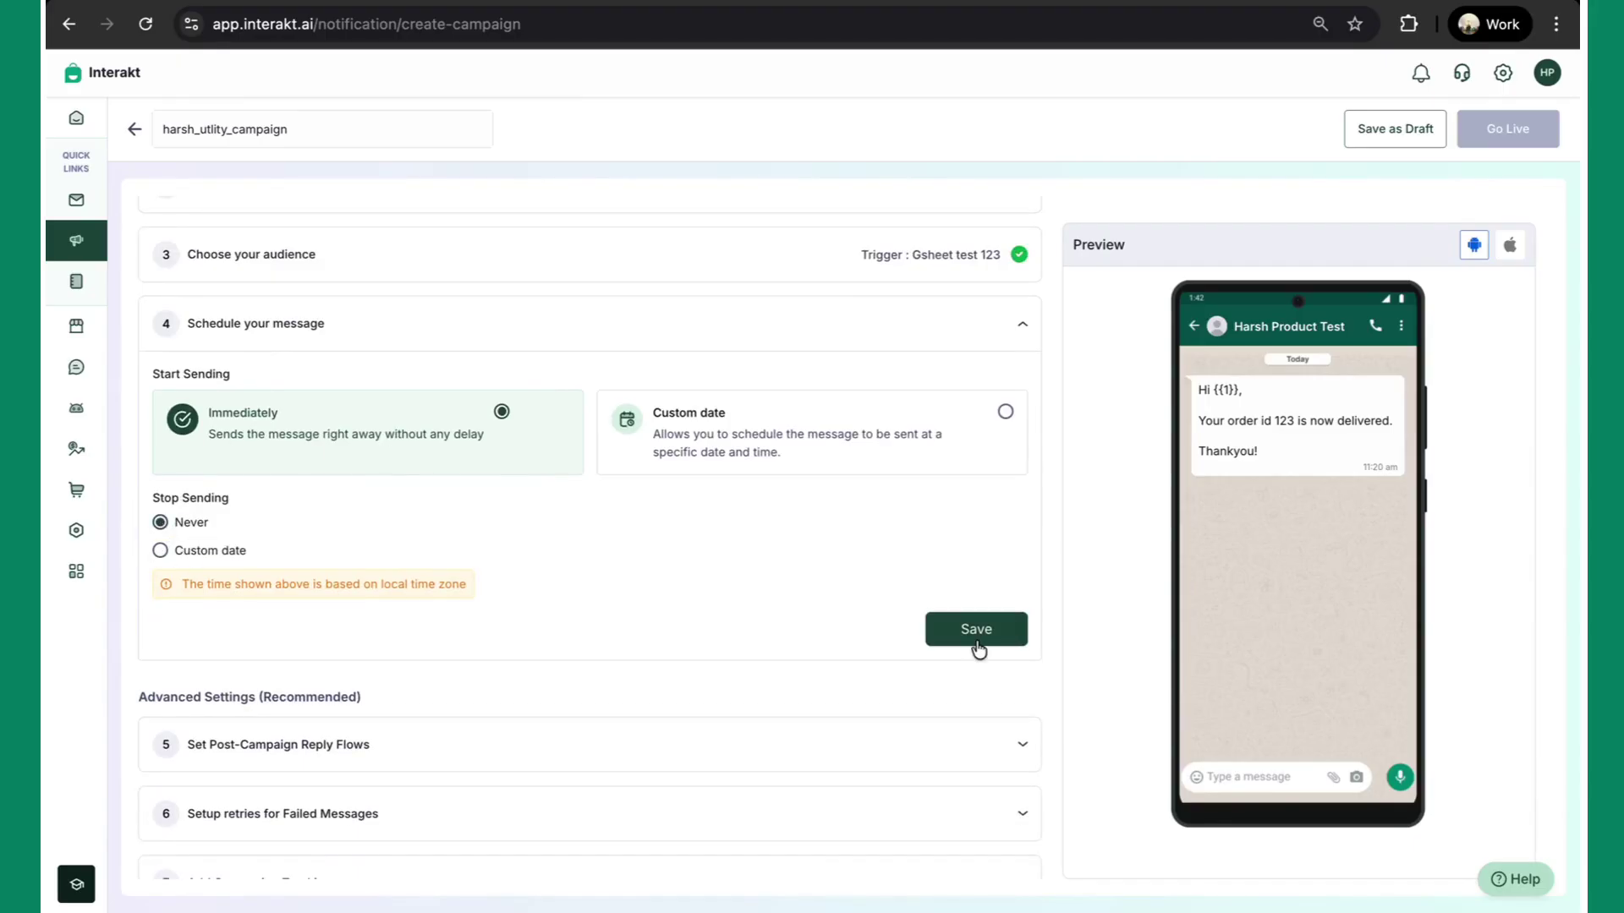
{"action": "left_click", "coordinate": [977, 631]}
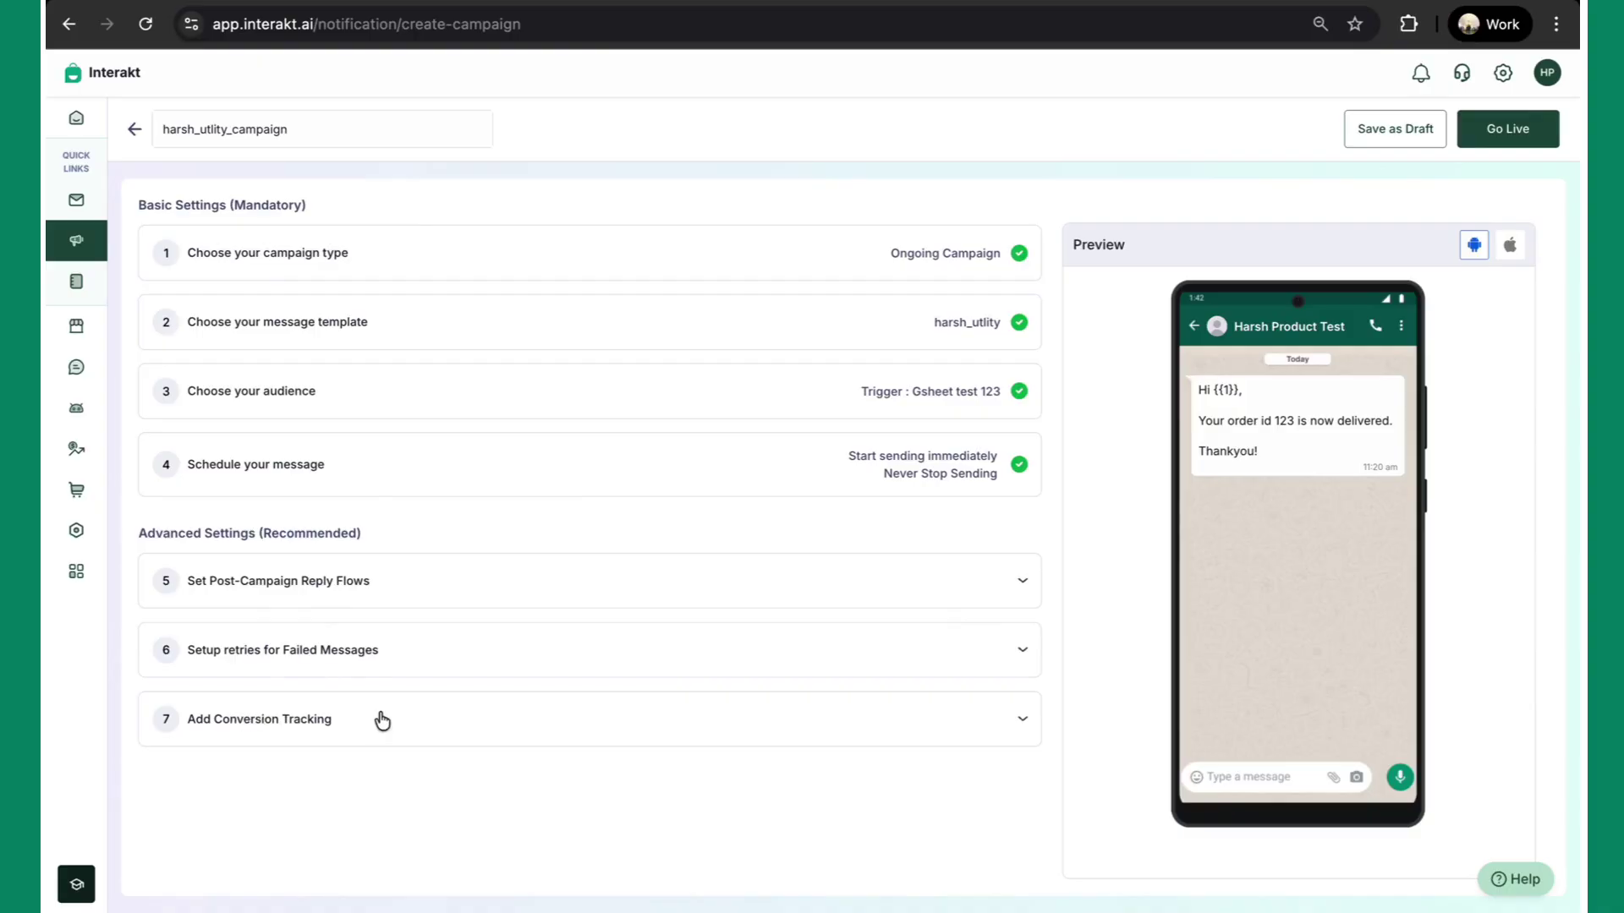
{"action": "left_click", "coordinate": [1508, 129]}
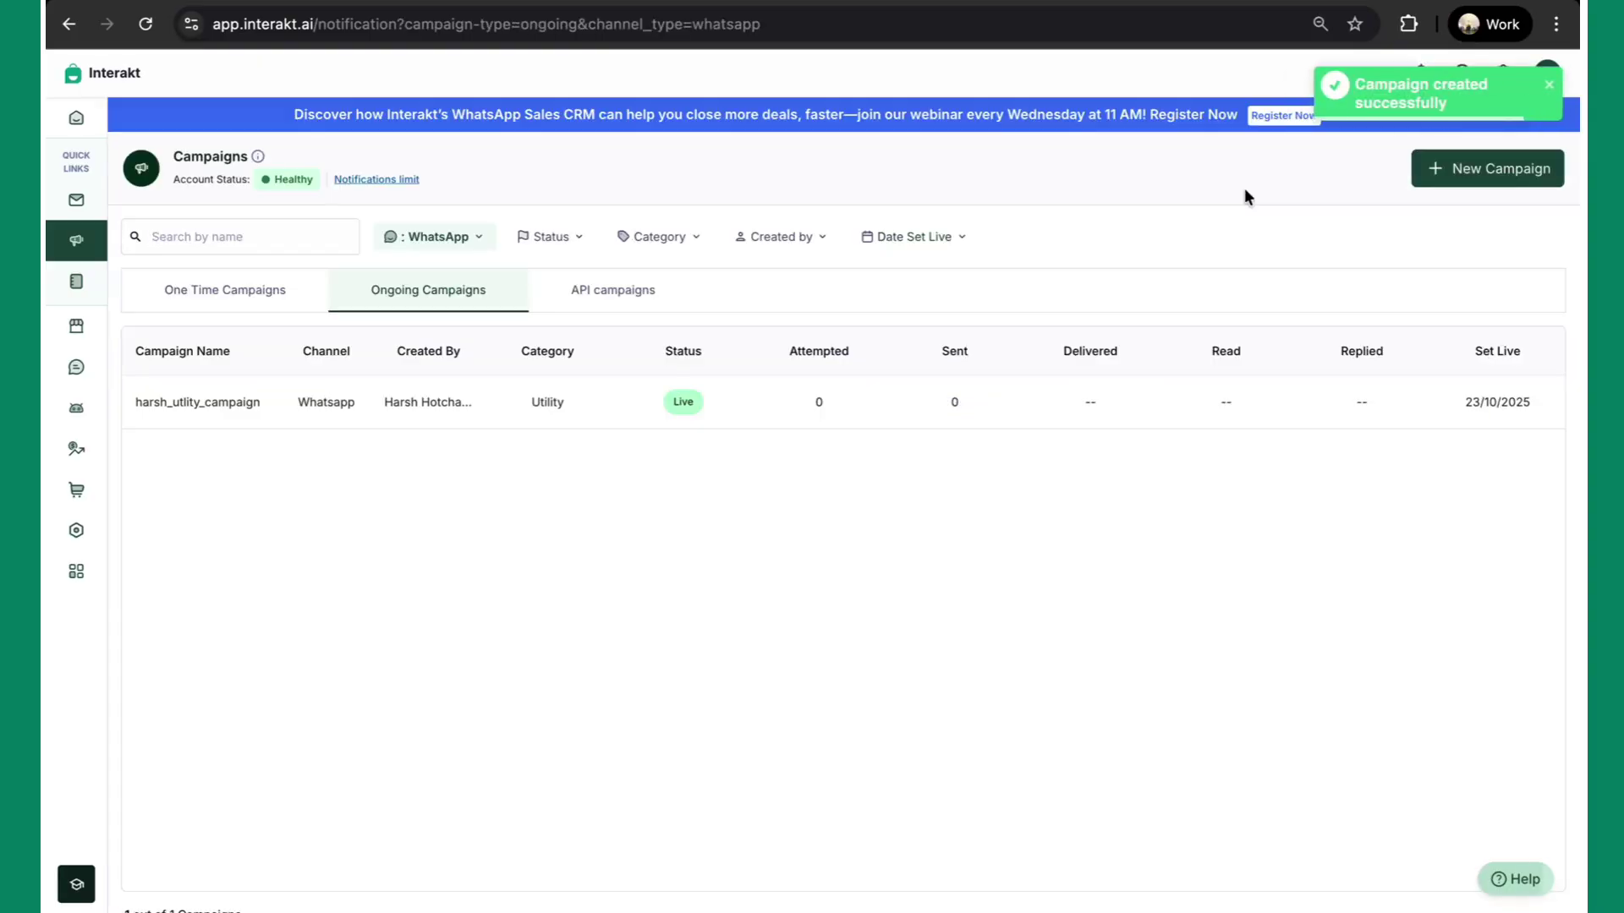
Step: Copy row A4:D4 of the L2 GSheet test spreadsheet into row 5
{"action": "left_click", "coordinate": [921, 2]}
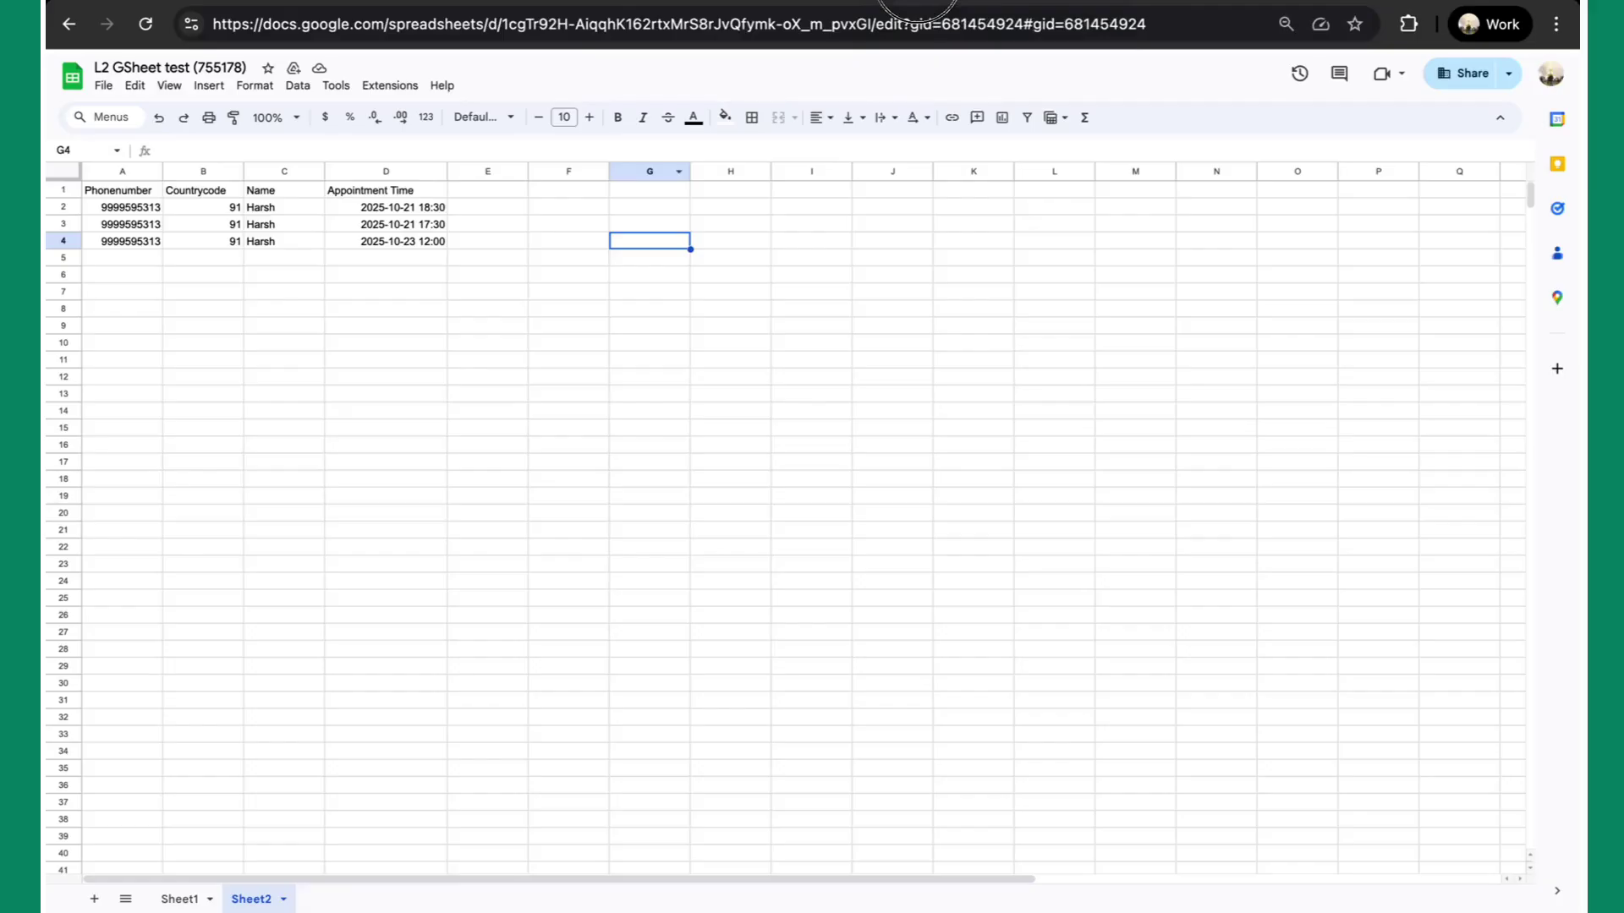
{"action": "left_click_drag", "start_coordinate": [135, 241], "coordinate": [398, 241]}
{"action": "key", "text": "ctrl+c"}
{"action": "left_click", "coordinate": [122, 258]}
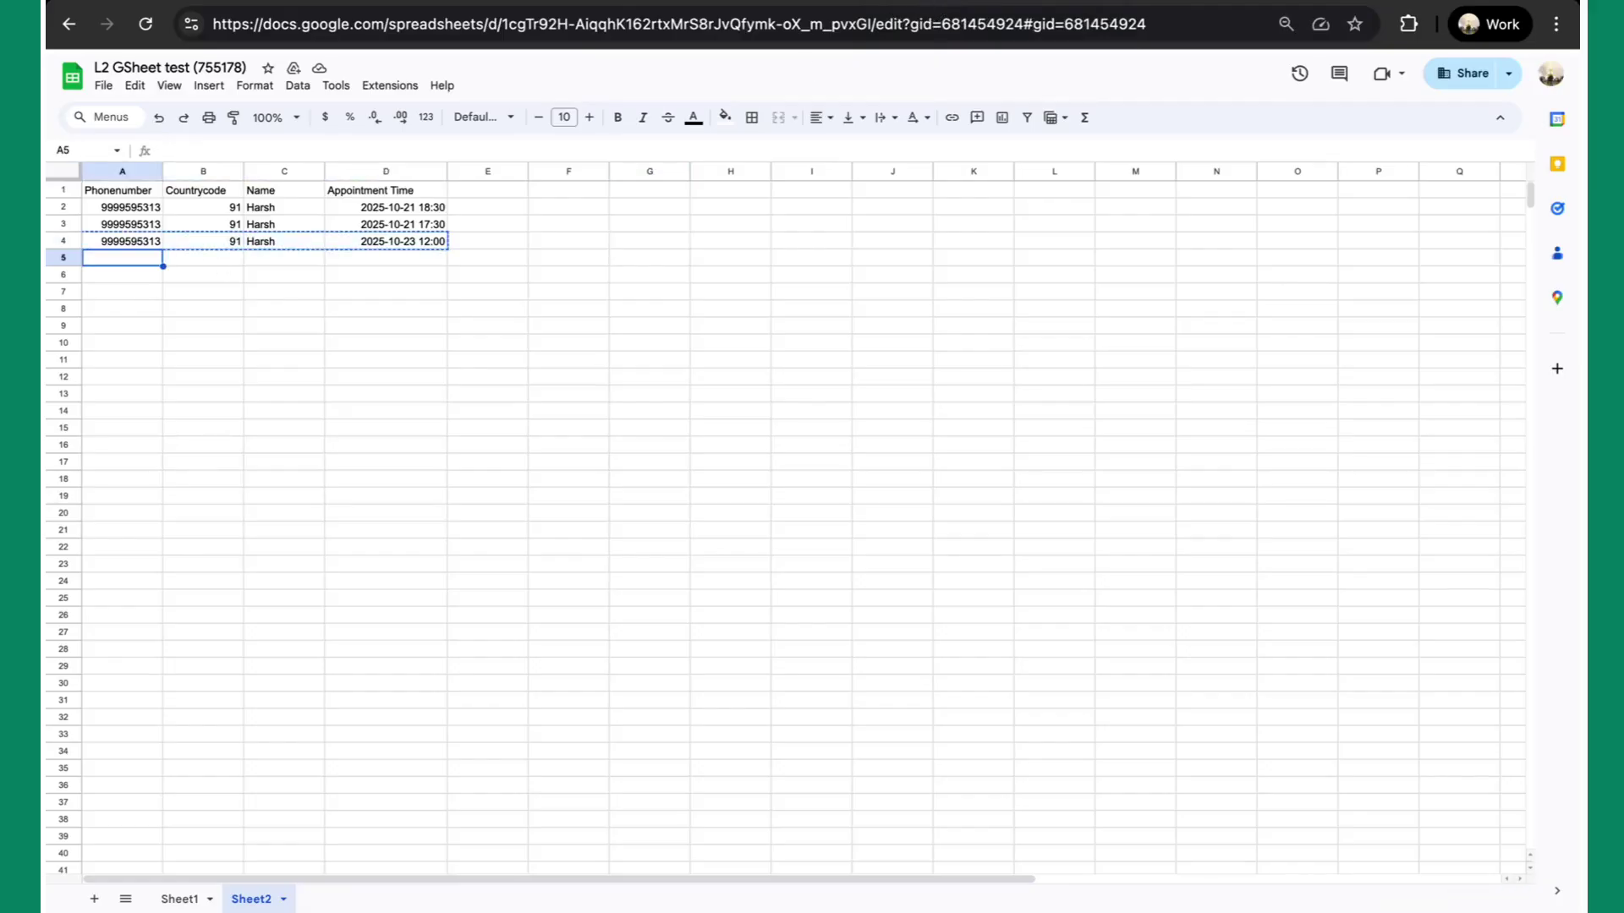
{"action": "key", "text": "ctrl+v"}
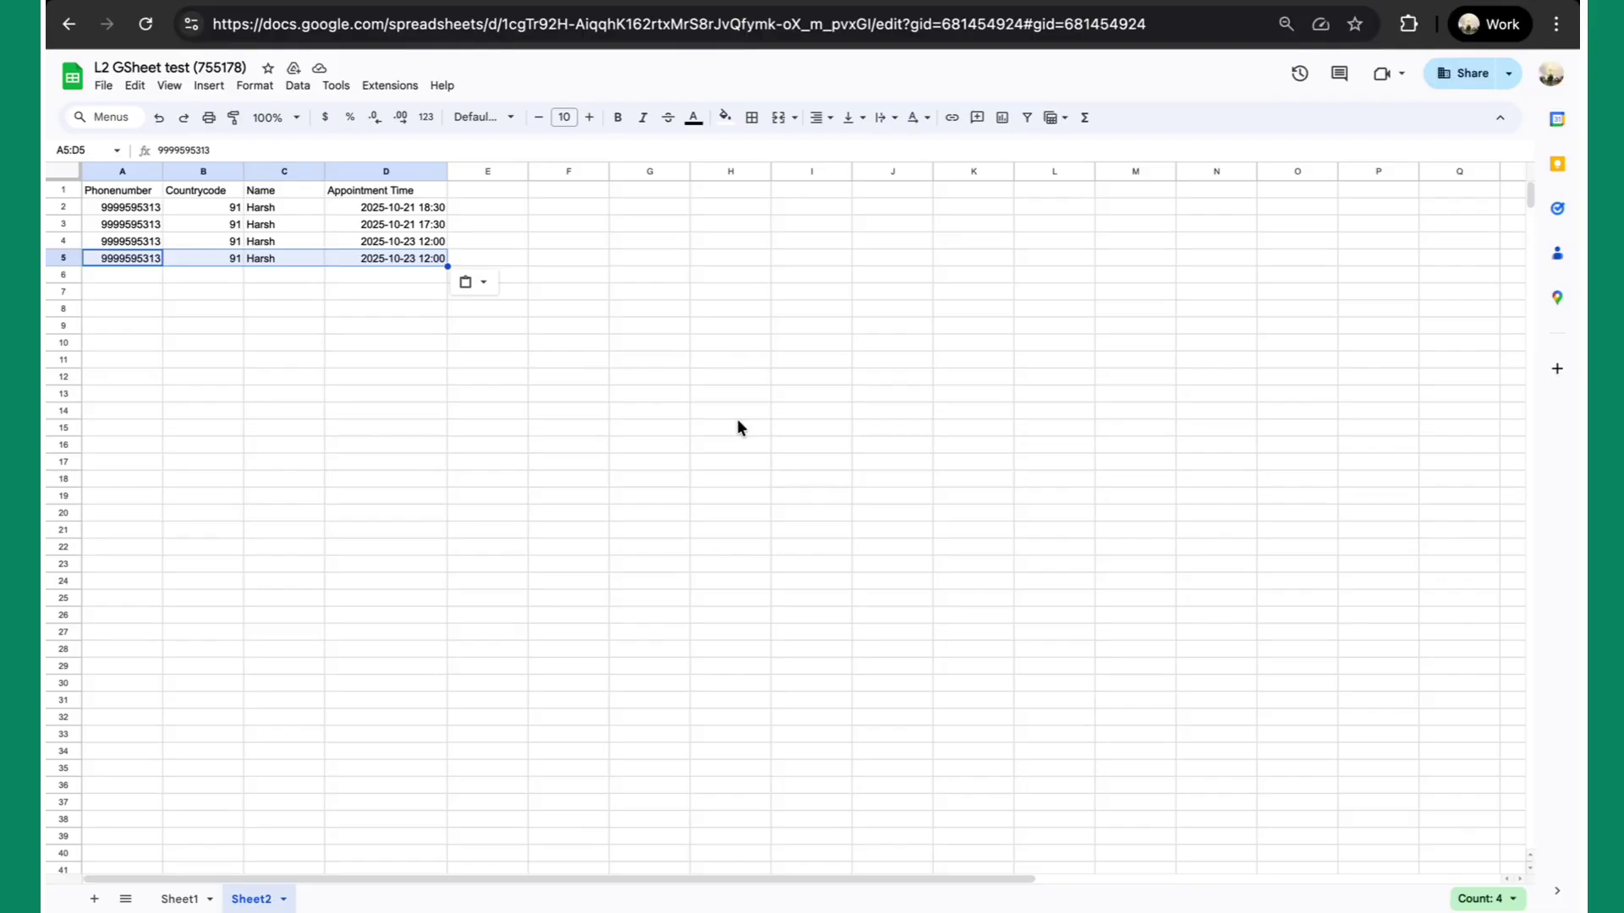
{"action": "double_click", "coordinate": [433, 256]}
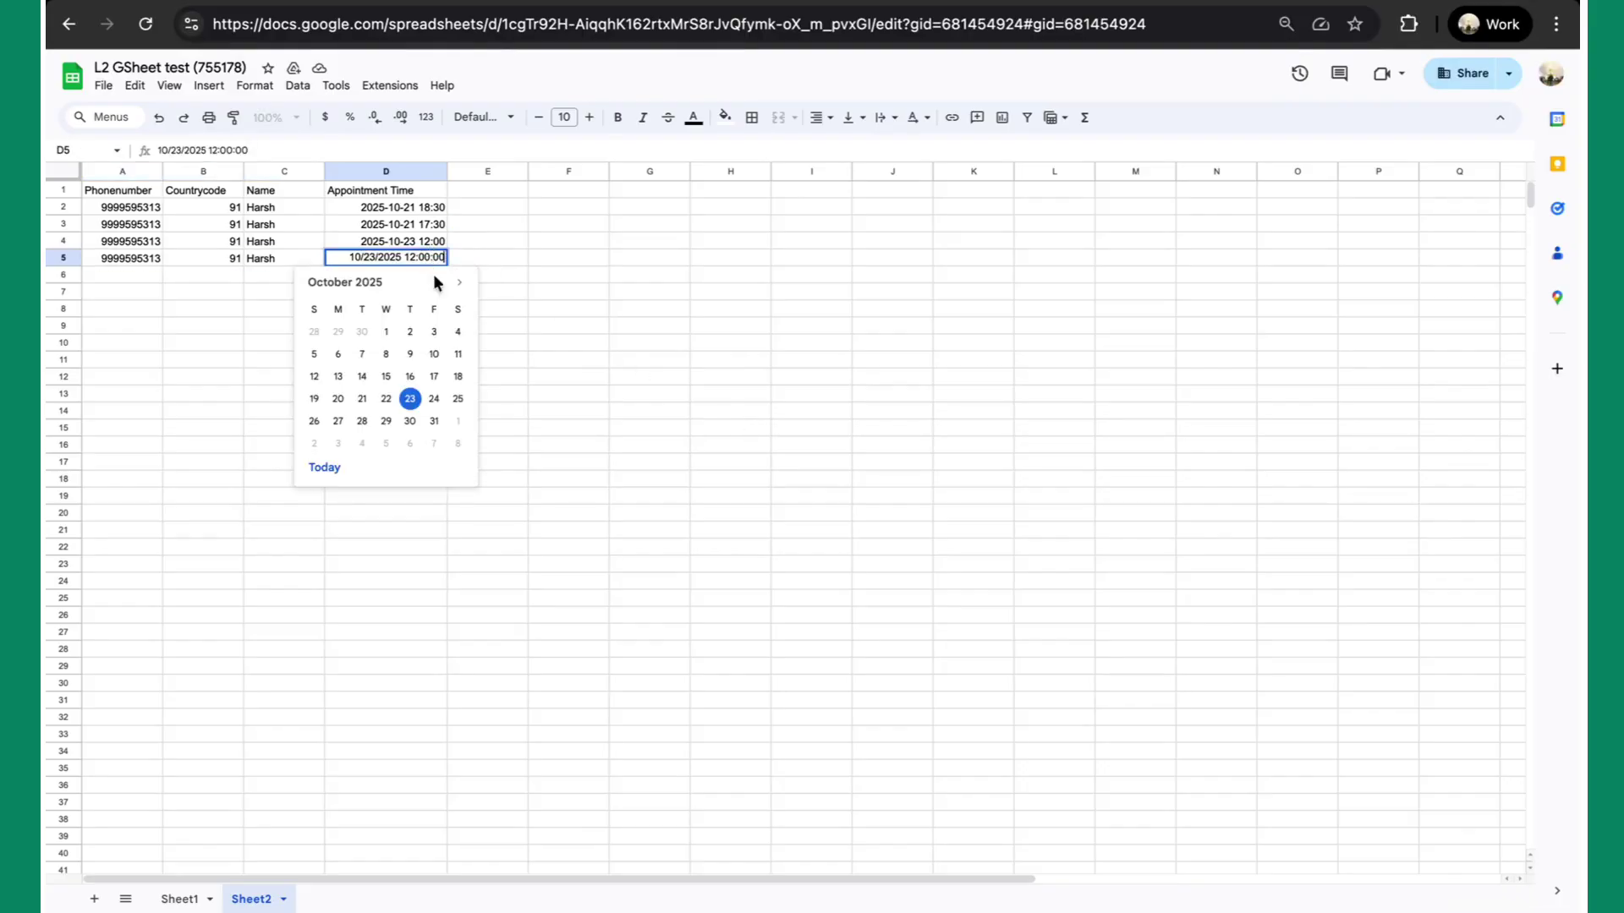
{"action": "double_click", "coordinate": [421, 256]}
{"action": "type", "text": "10"}
{"action": "key", "text": "Return"}
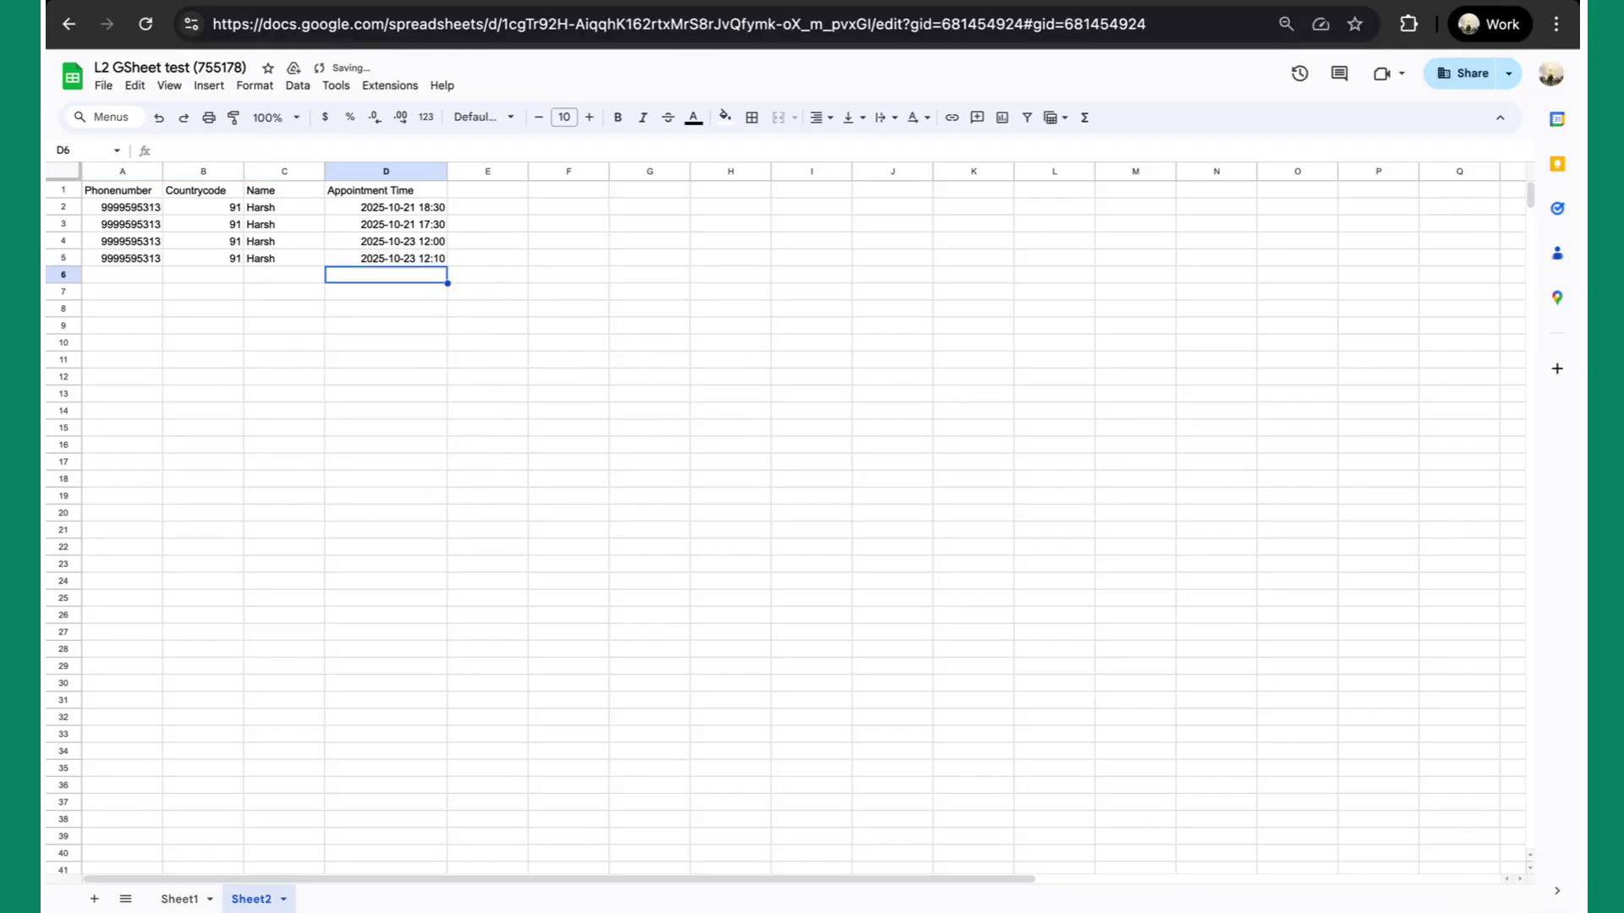
{"action": "key", "text": "ctrl+Tab"}
Step: Open the date/time workflow's Flow Configuration and view its Logs
{"action": "scroll", "coordinate": [355, 372], "scroll_direction": "up", "scroll_amount": 10}
{"action": "left_click", "coordinate": [234, 265]}
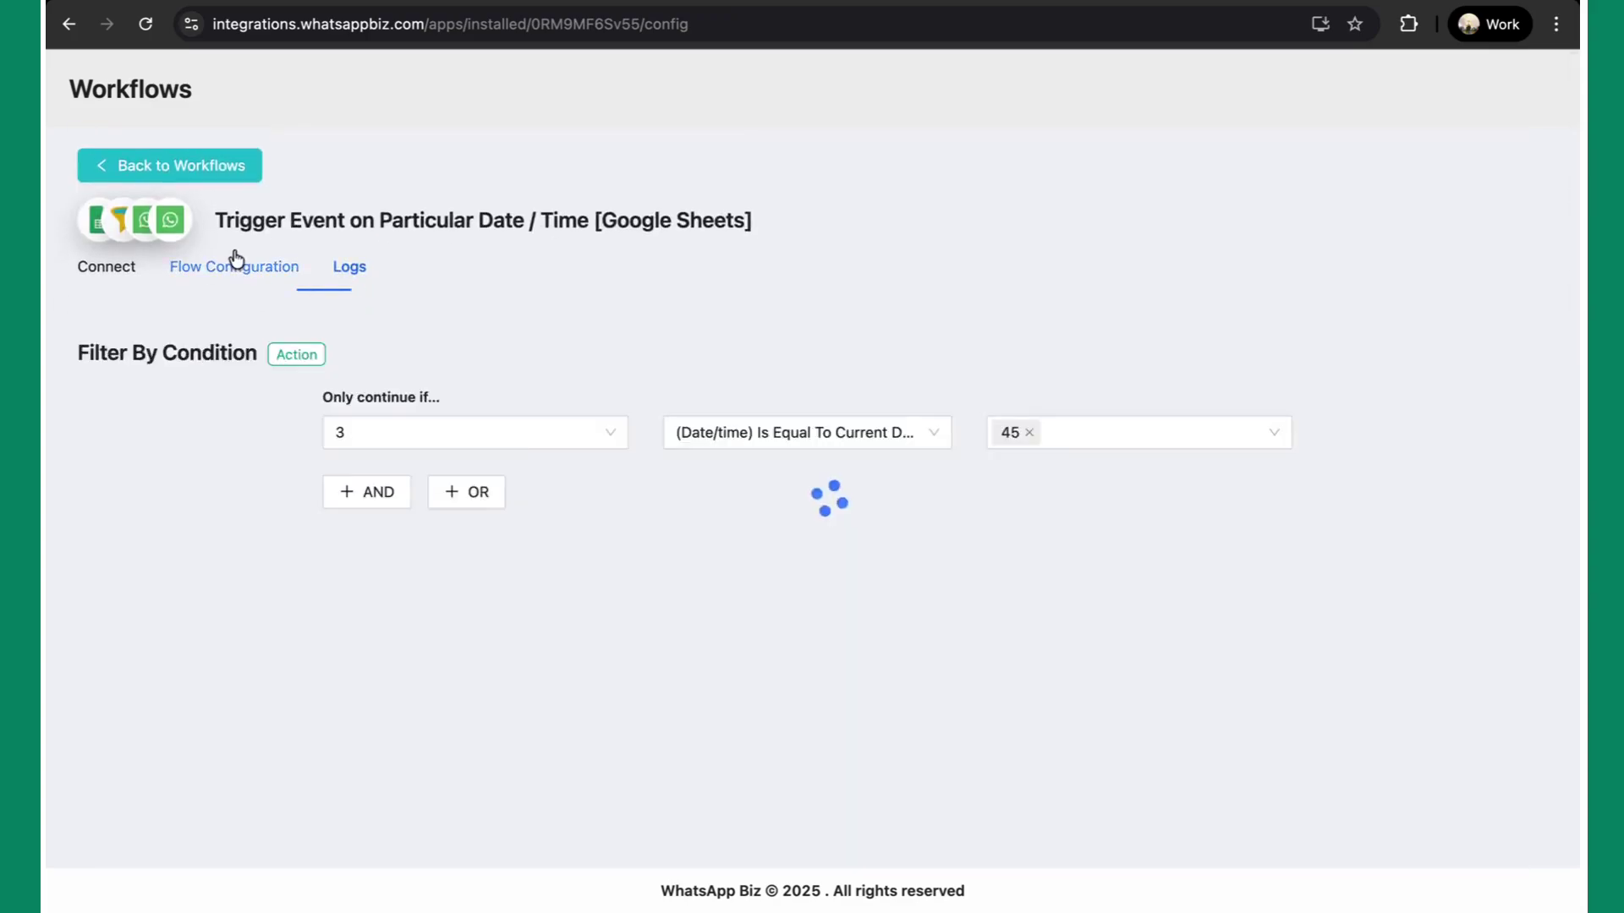
{"action": "left_click", "coordinate": [349, 266]}
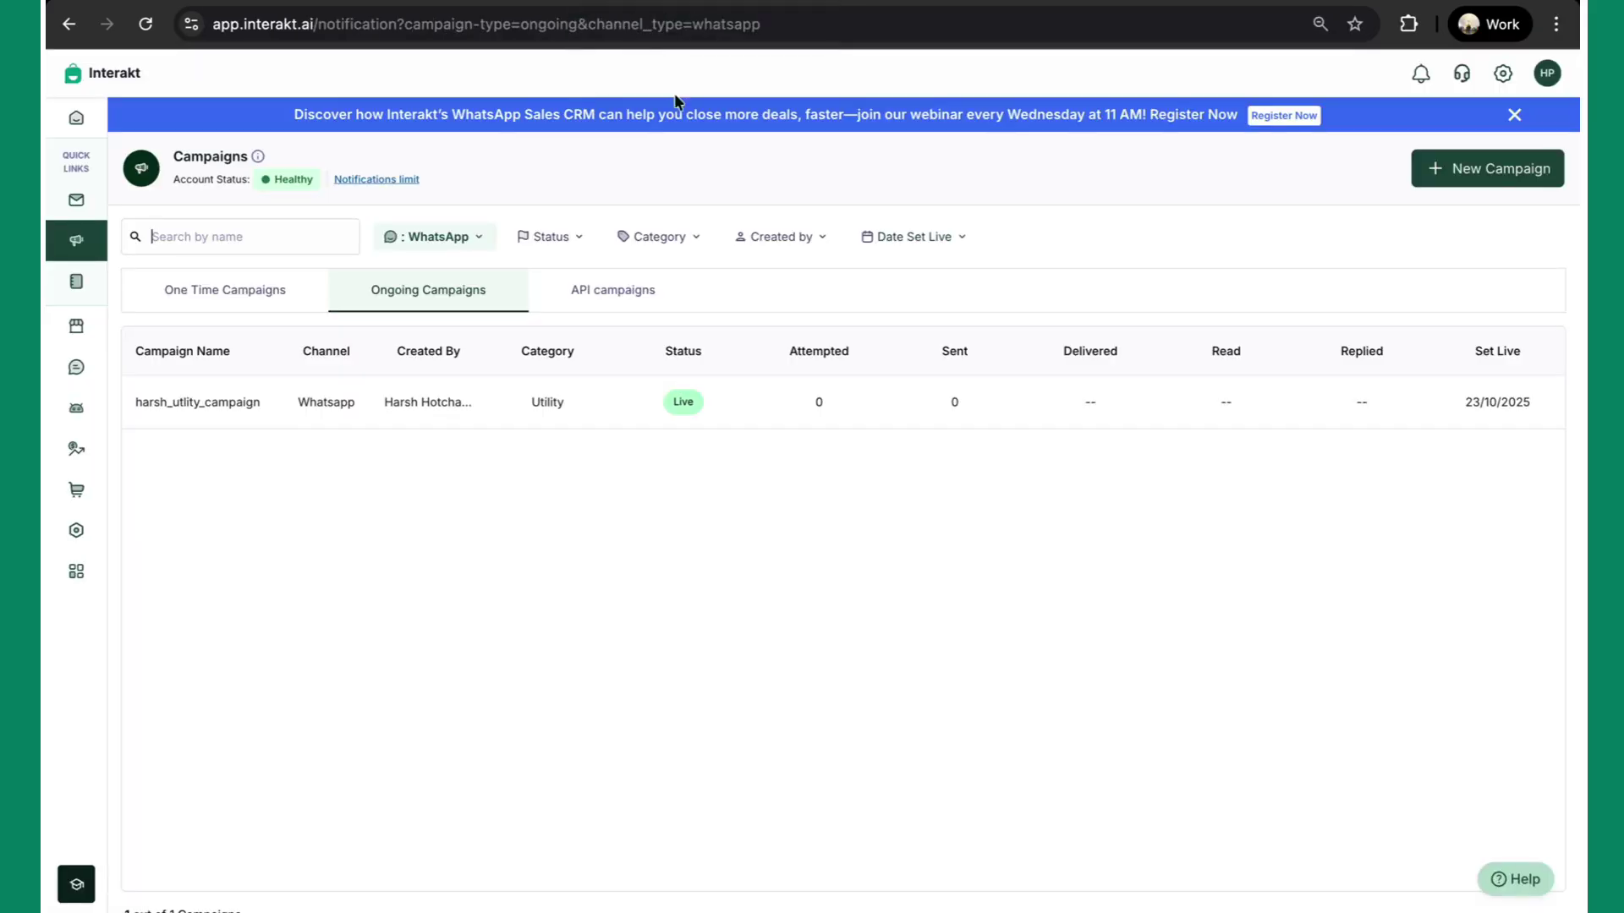
{"action": "left_click", "coordinate": [78, 191]}
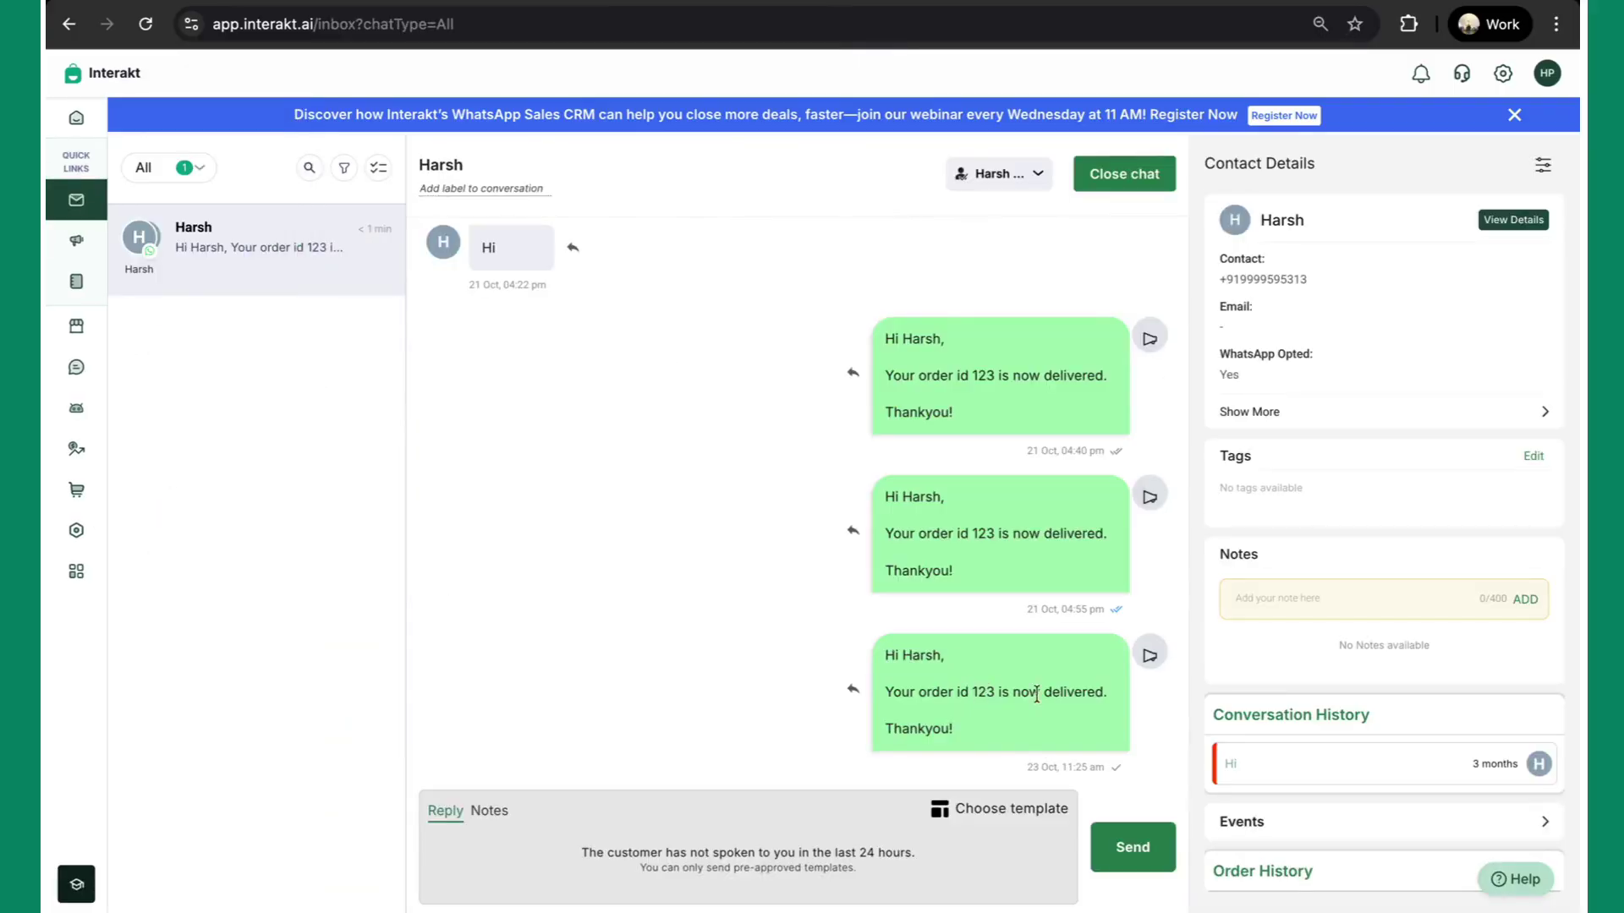
{"action": "key", "text": "ctrl+Left"}
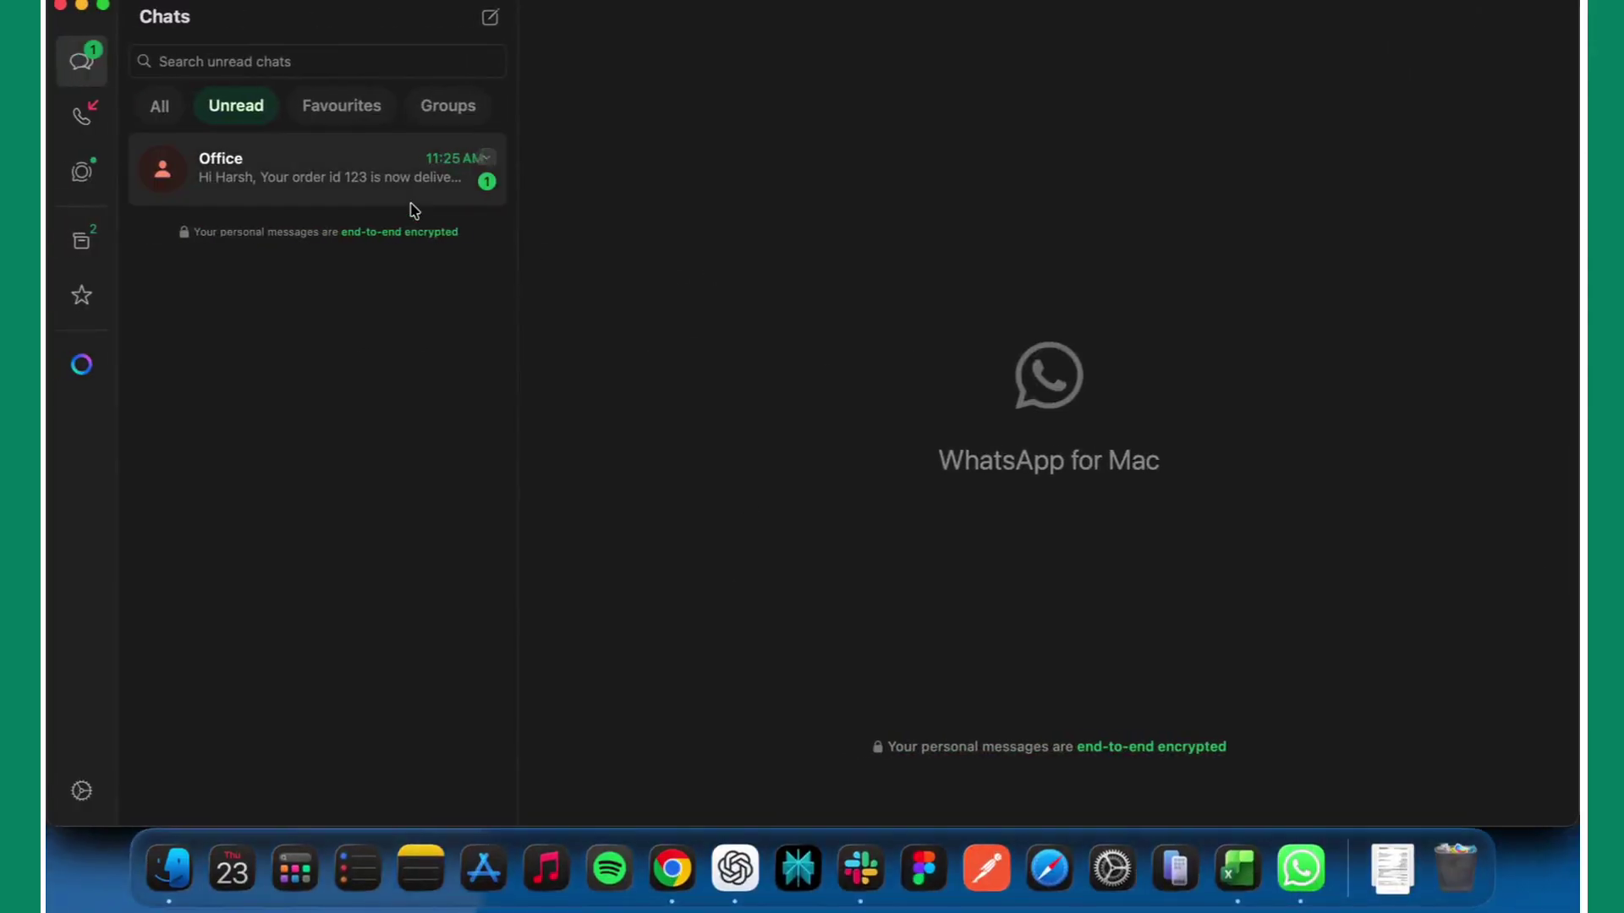
{"action": "left_click", "coordinate": [347, 186]}
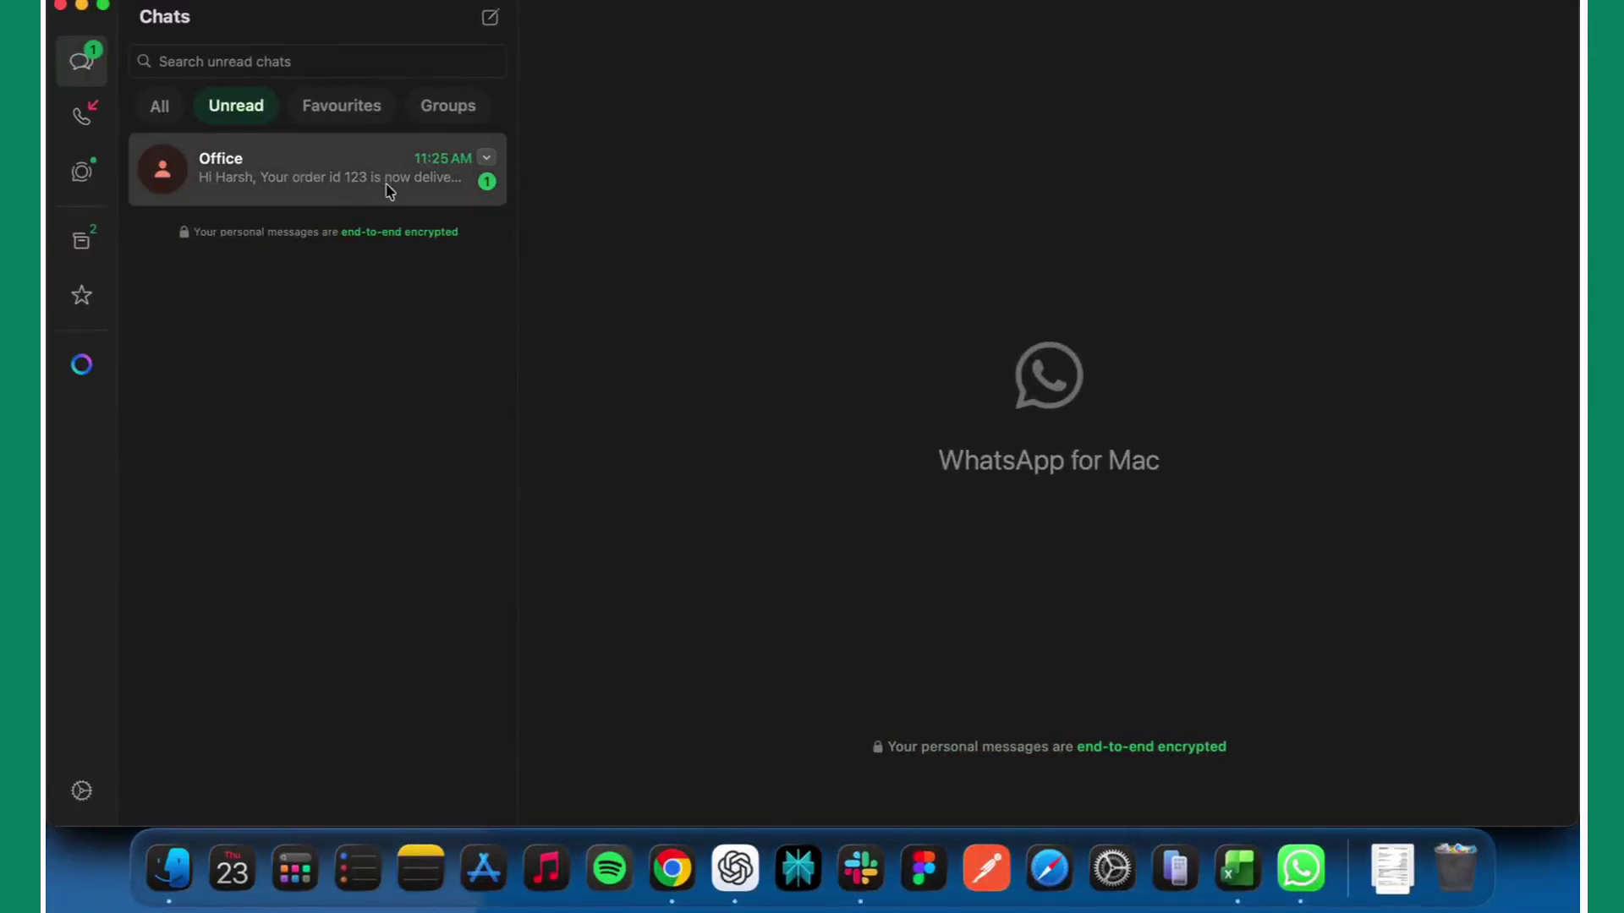